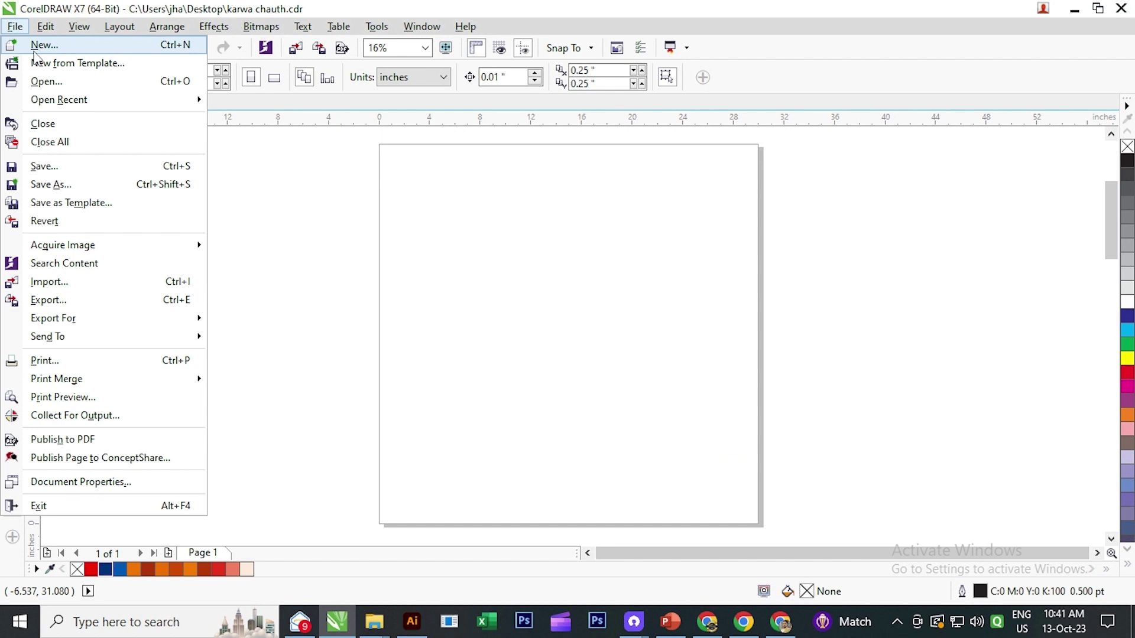
- Add a 30 × 30 inch rectangle that covers the whole page, and deselect it
click(466, 252)
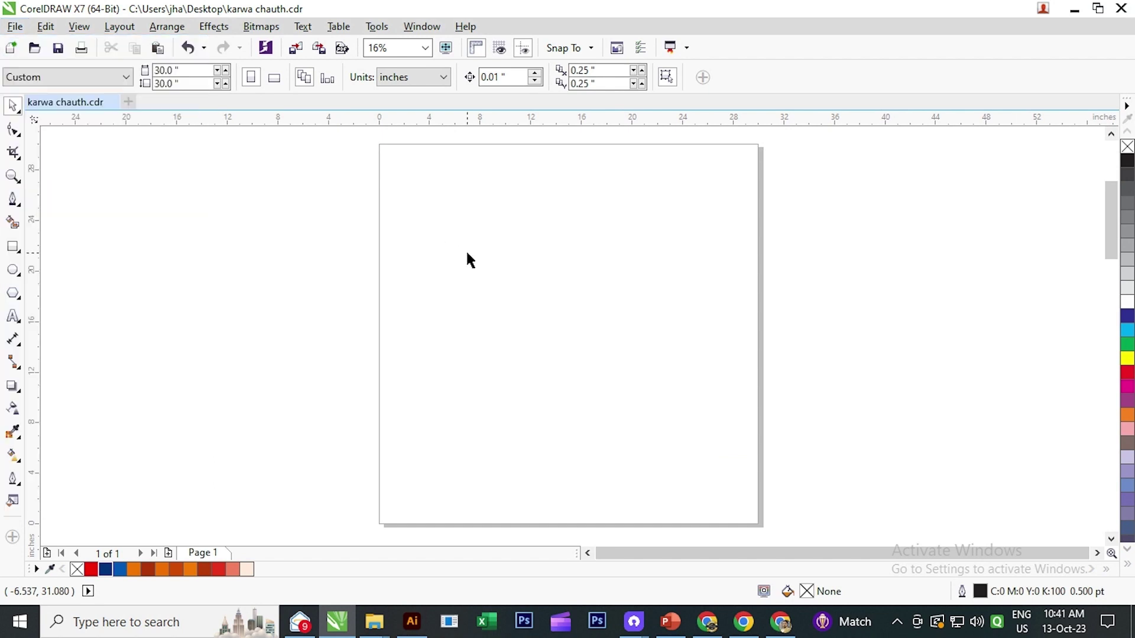
double_click(12, 247)
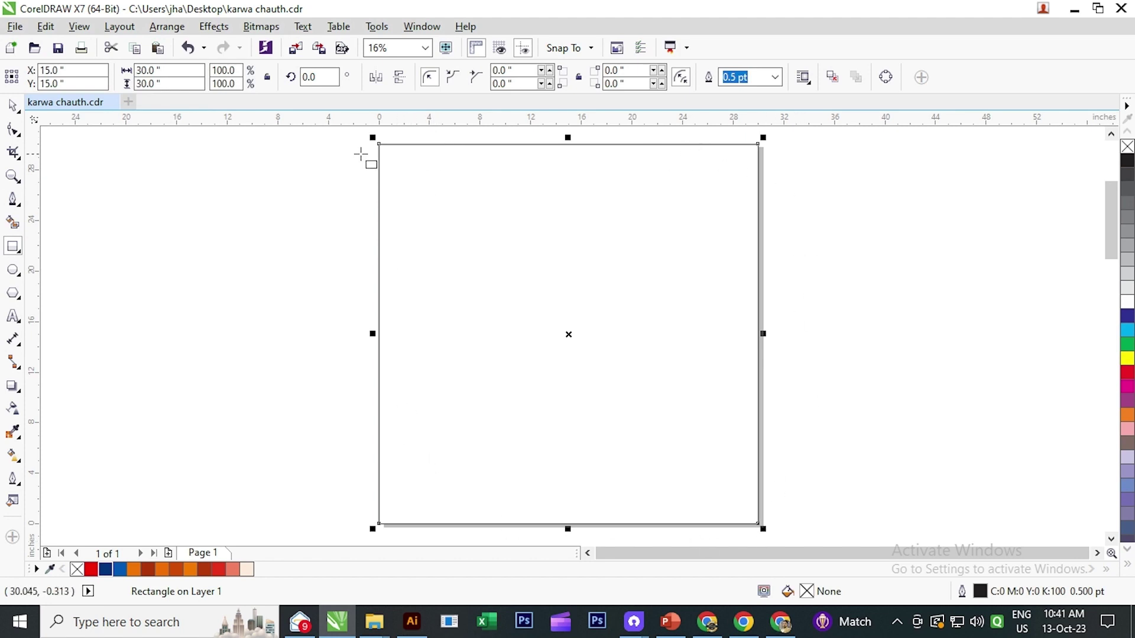
click(11, 105)
click(137, 243)
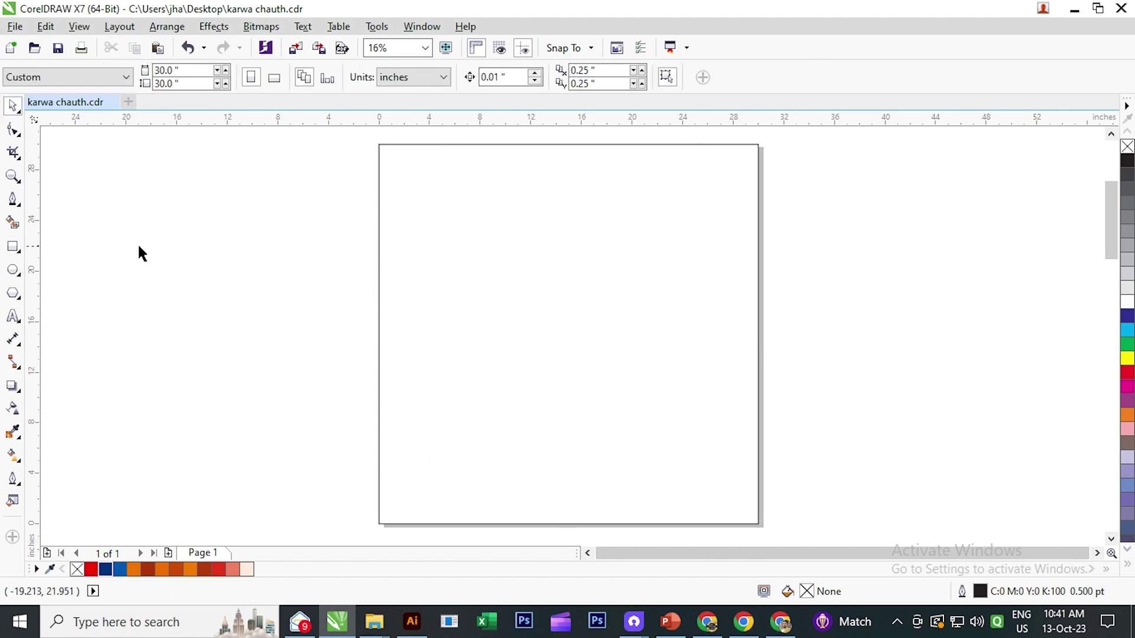
- Apply an elliptical fountain fill to the page rectangle, spreading from its centre out to the page edges
click(538, 288)
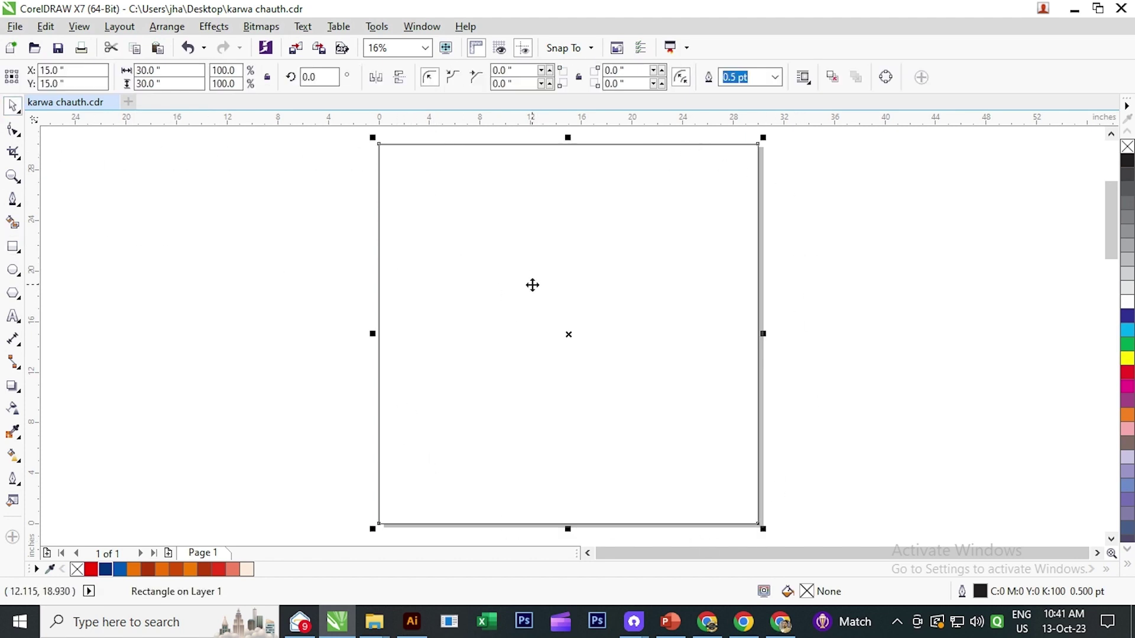
click(10, 458)
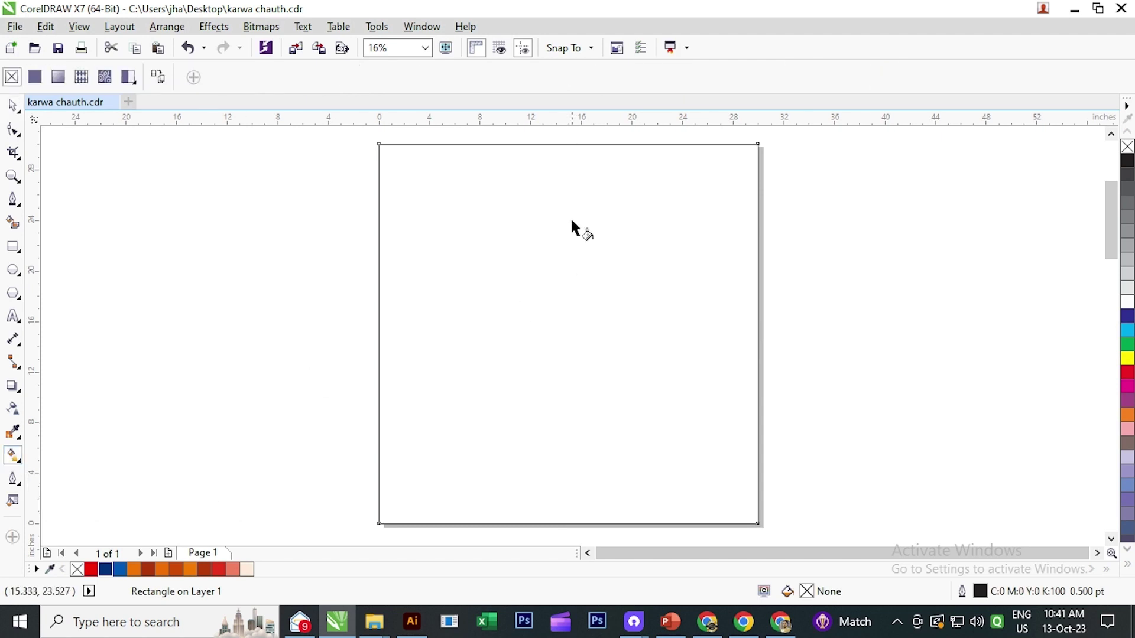
drag(568, 143, 568, 523)
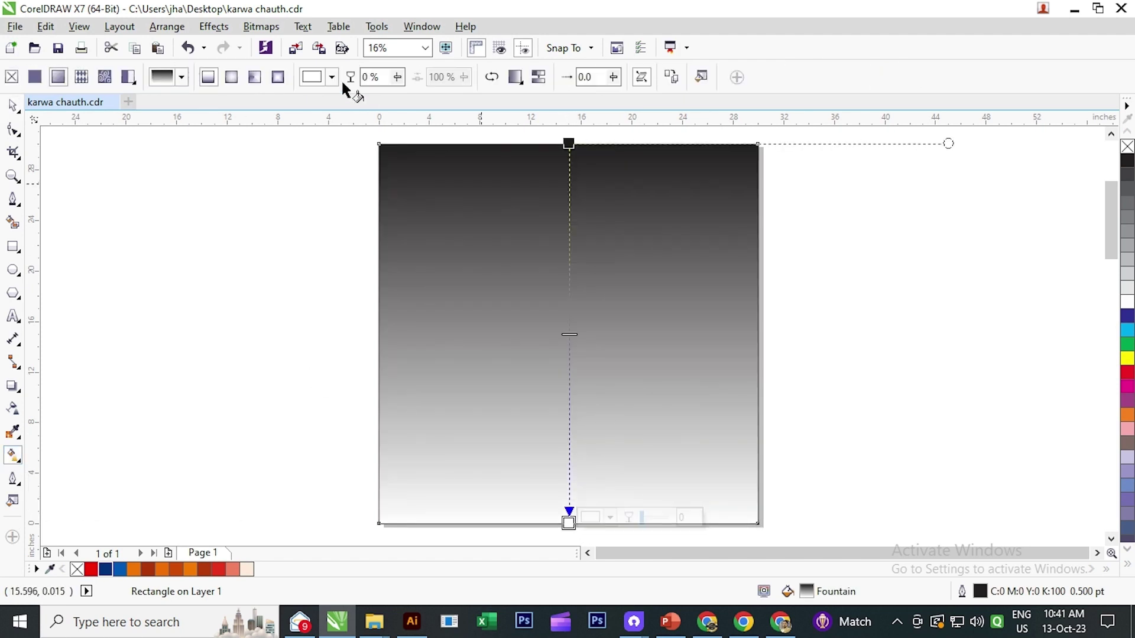
click(235, 79)
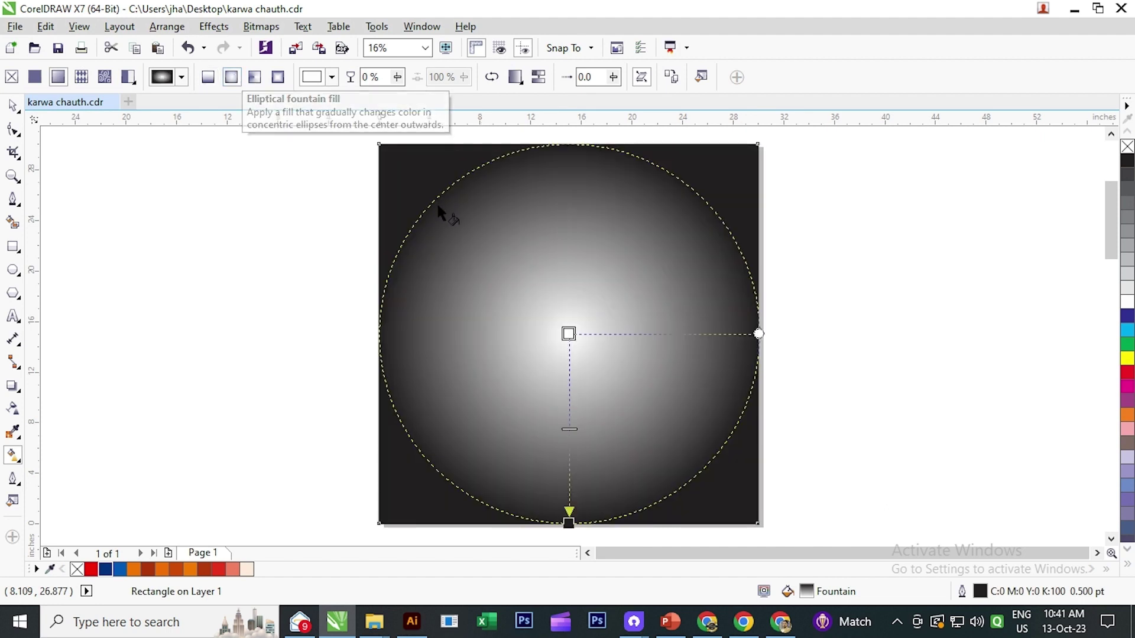
- Colour the gradient's outer node dark navy blue and its centre node the brighter blue
click(569, 522)
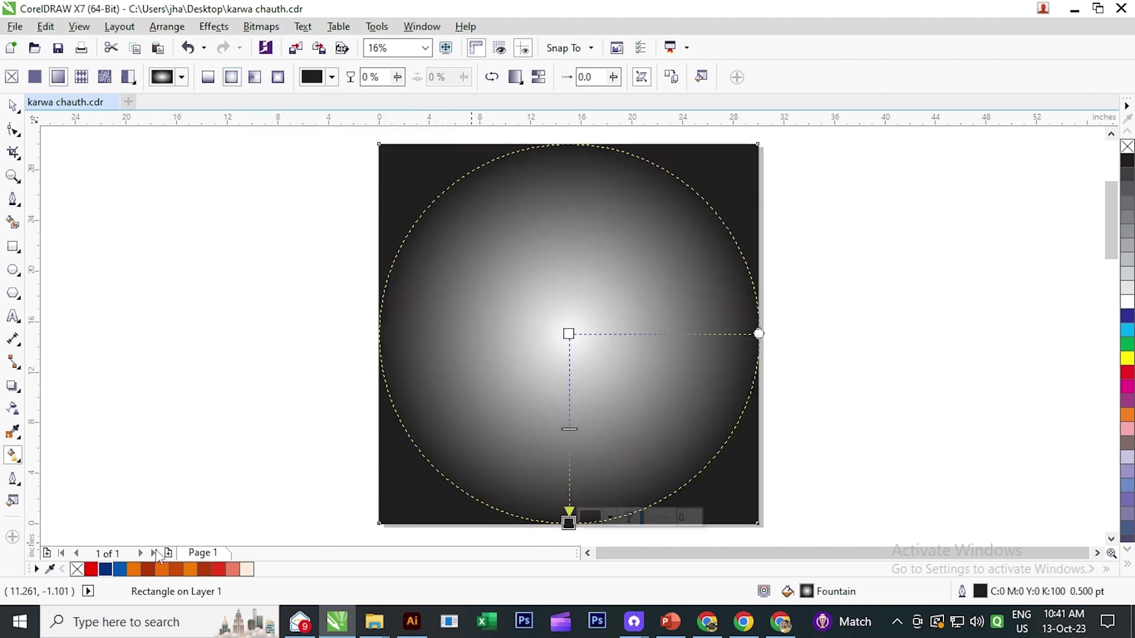
click(106, 569)
click(569, 334)
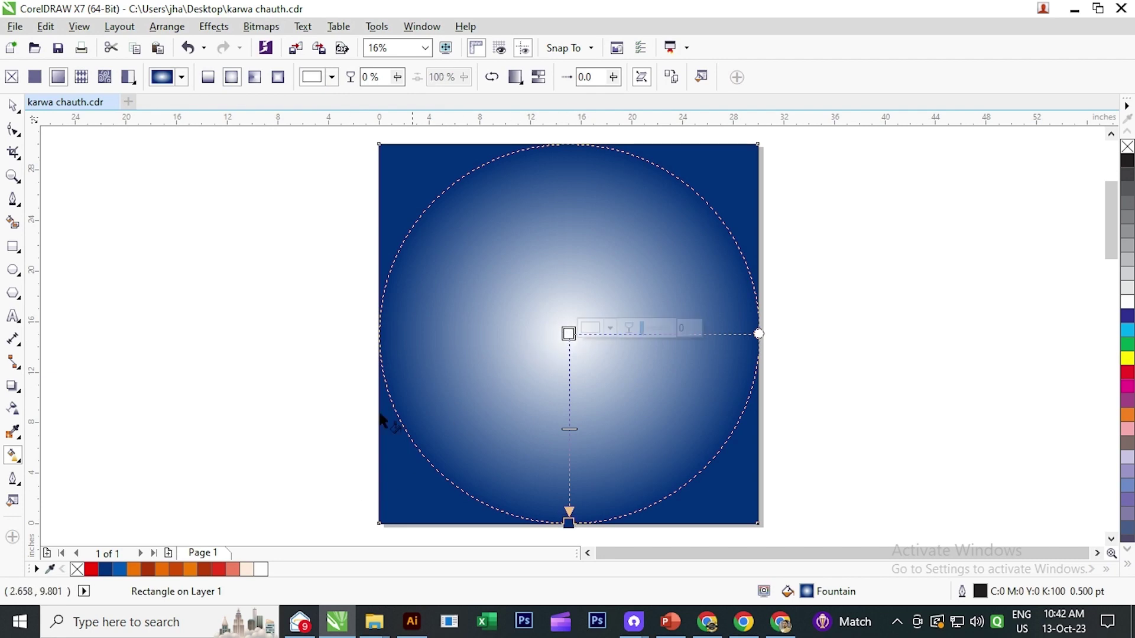
click(119, 570)
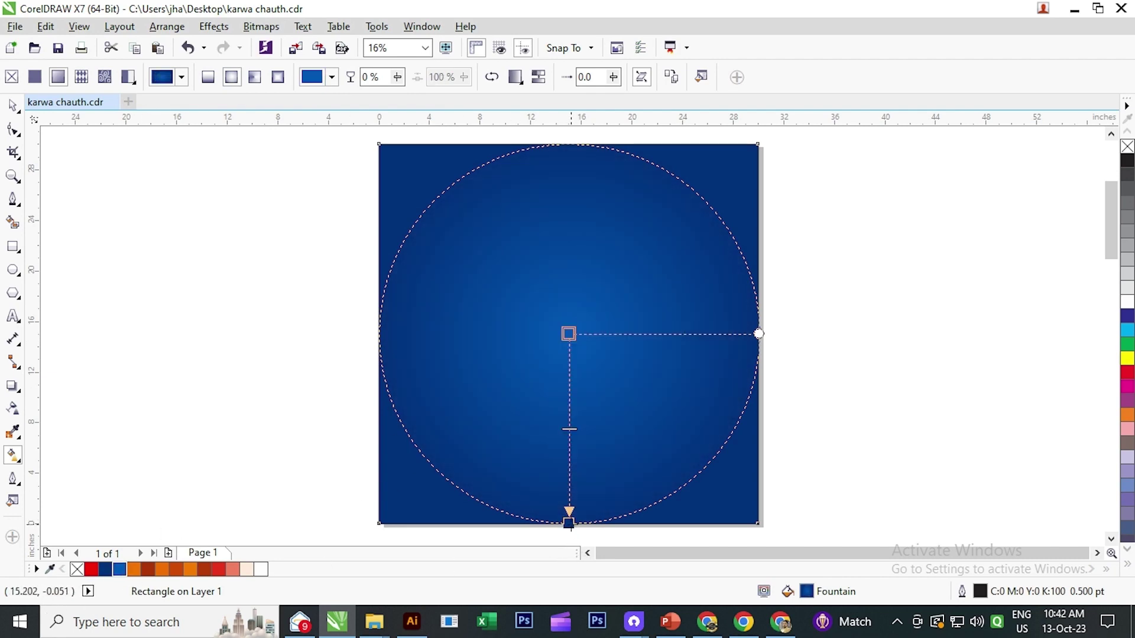
- Darken the gradient's outer node in RGB by lowering its green to about 35 and adjusting its blue, and deselect the rectangle
click(568, 522)
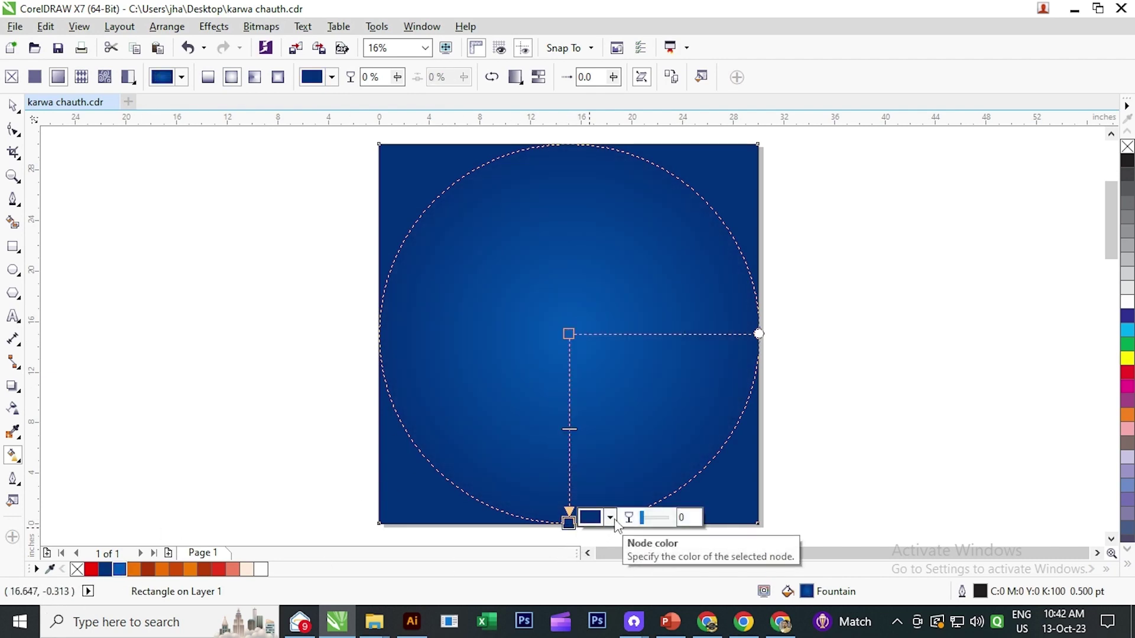
click(610, 519)
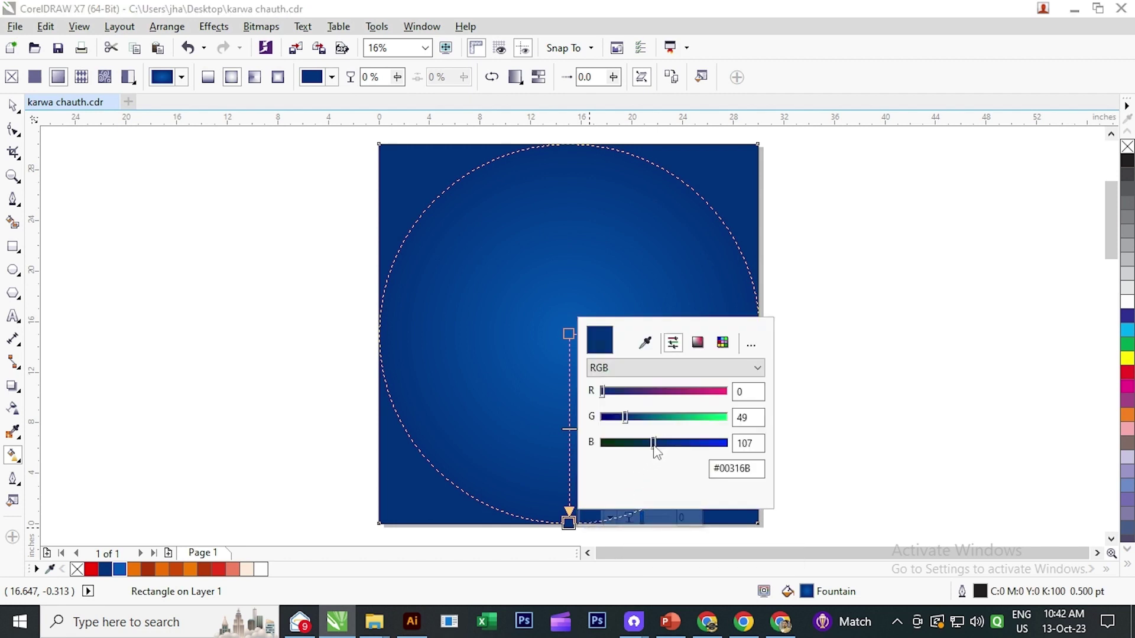
drag(626, 418, 618, 418)
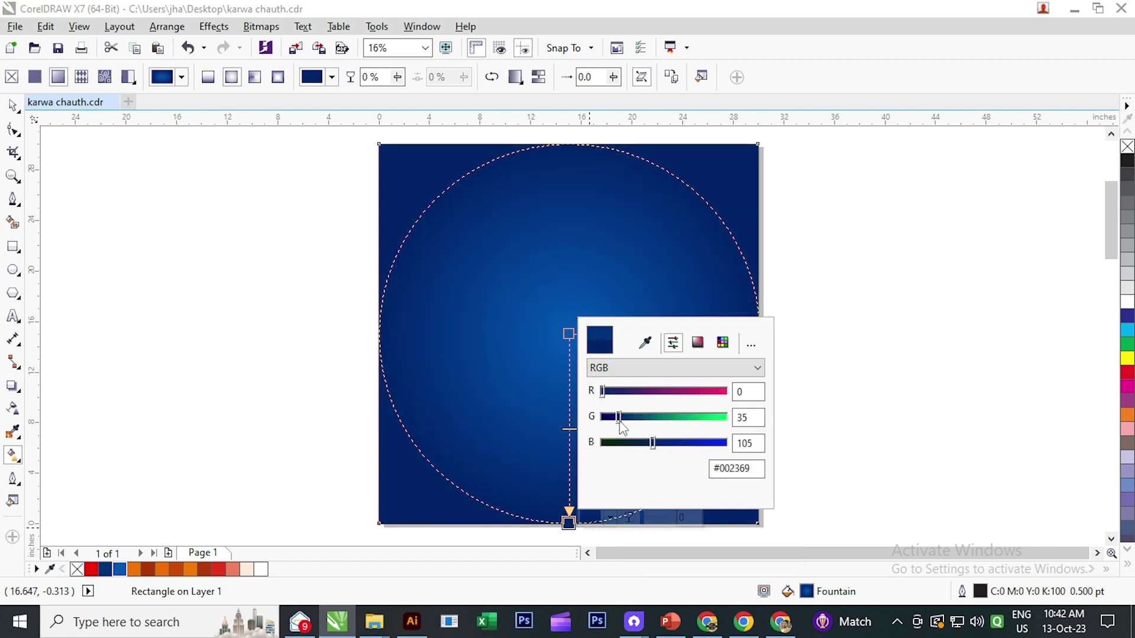
drag(655, 452, 658, 454)
click(6, 116)
click(193, 305)
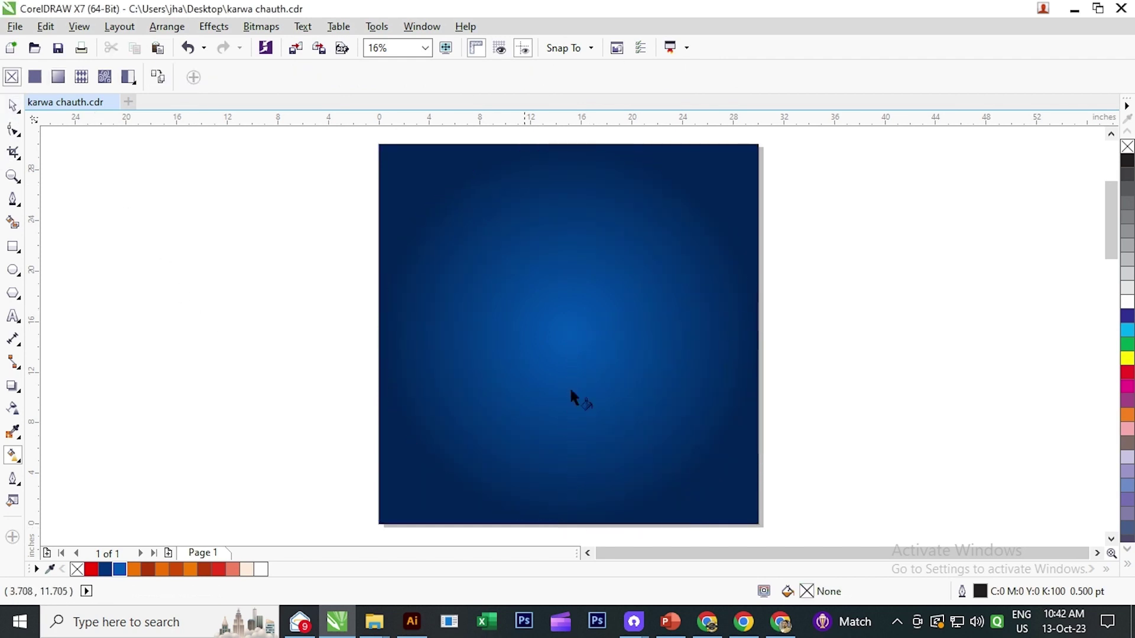
- Draw a small circle about 0.525 inch in diameter on the empty area beside the page
click(11, 107)
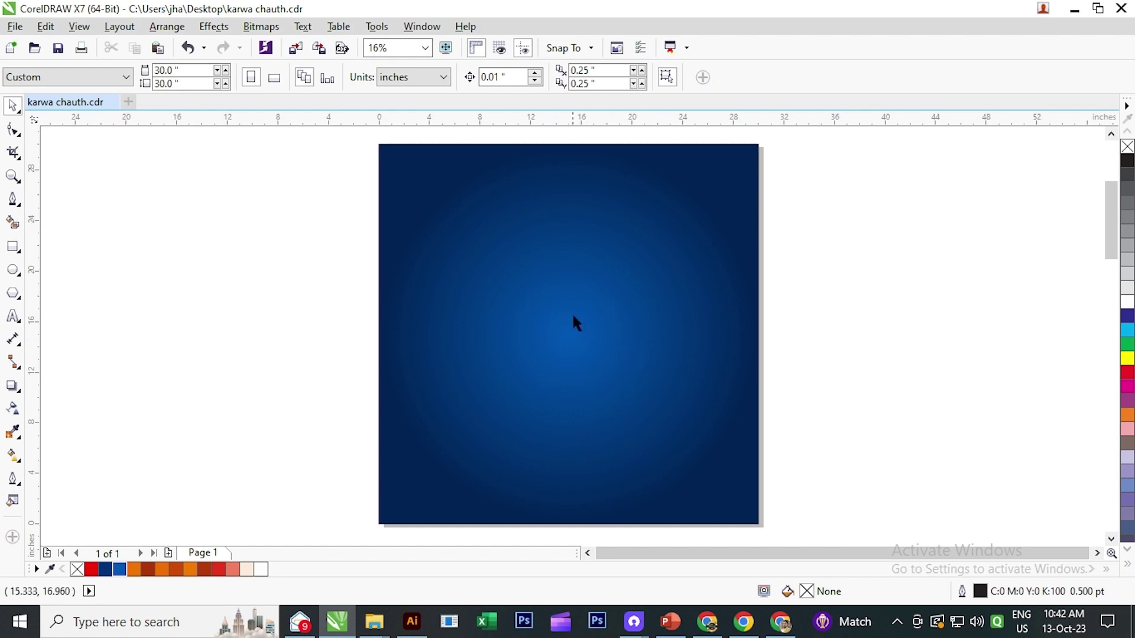
click(13, 270)
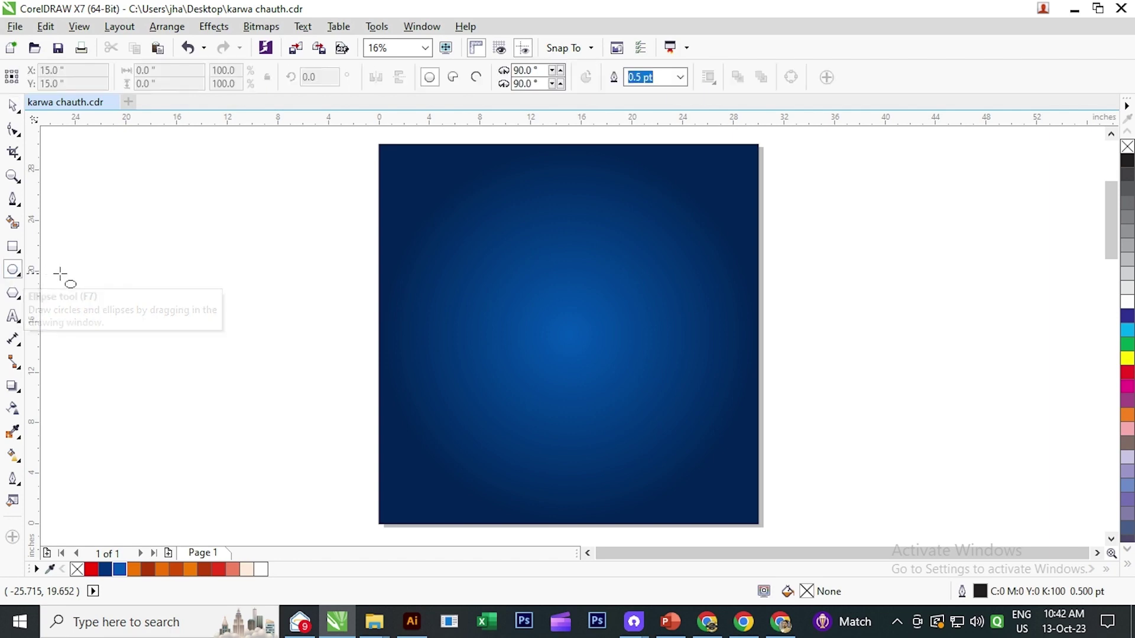
drag(148, 234, 154, 241)
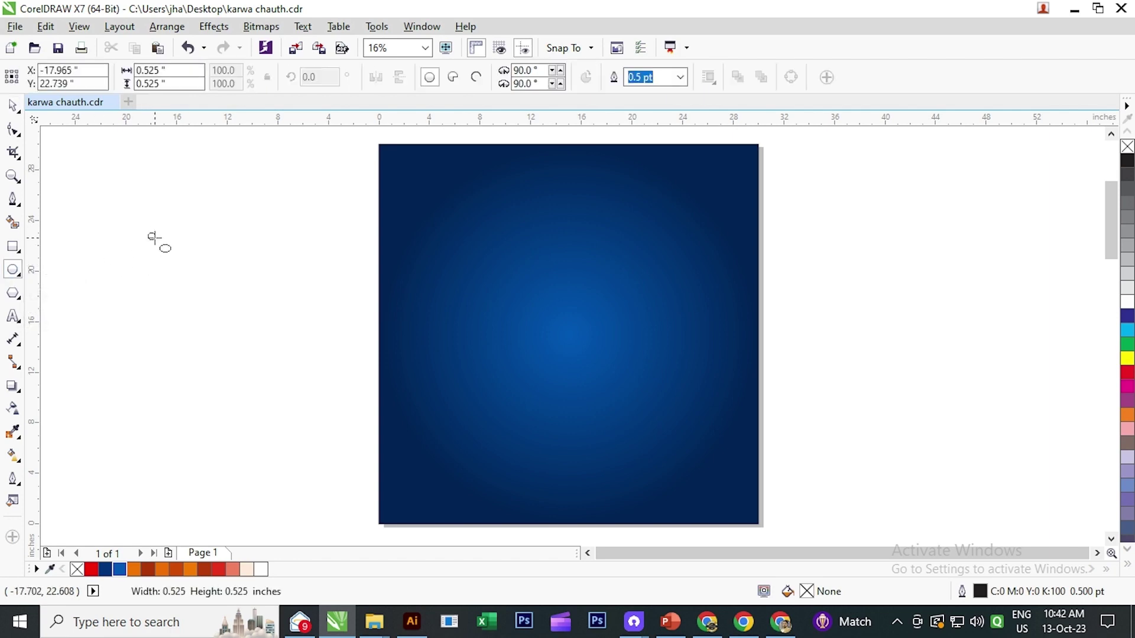
key(space)
click(160, 289)
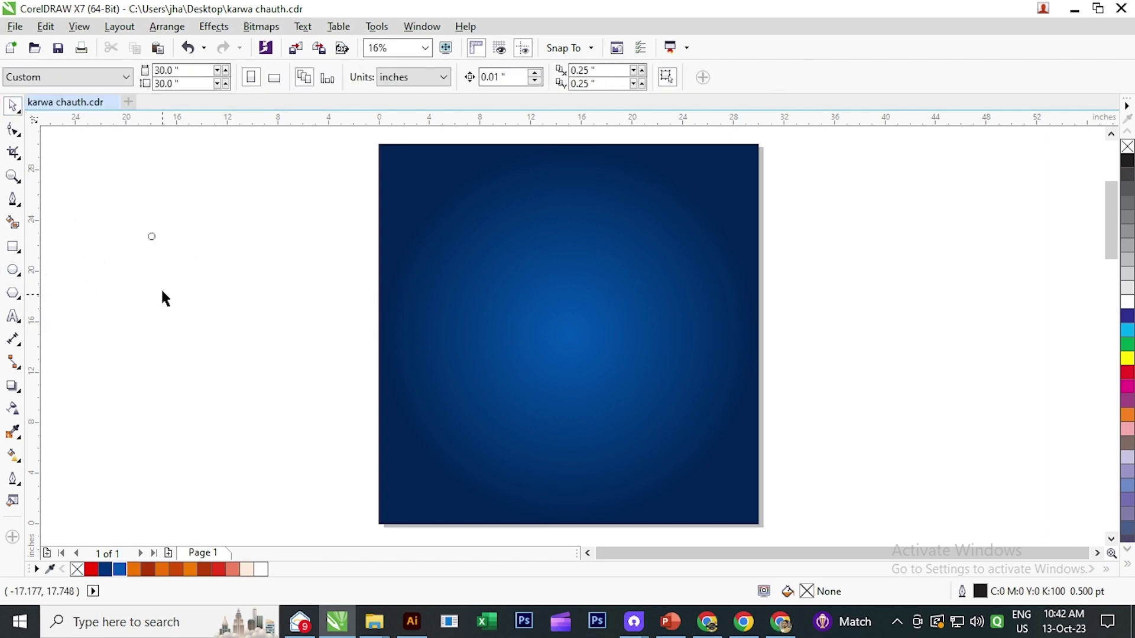
- Fill the small circle white and move it onto the background's upper-left area, at about X 5.1, Y 23.2 inches
scroll(148, 237, up, 3)
click(148, 233)
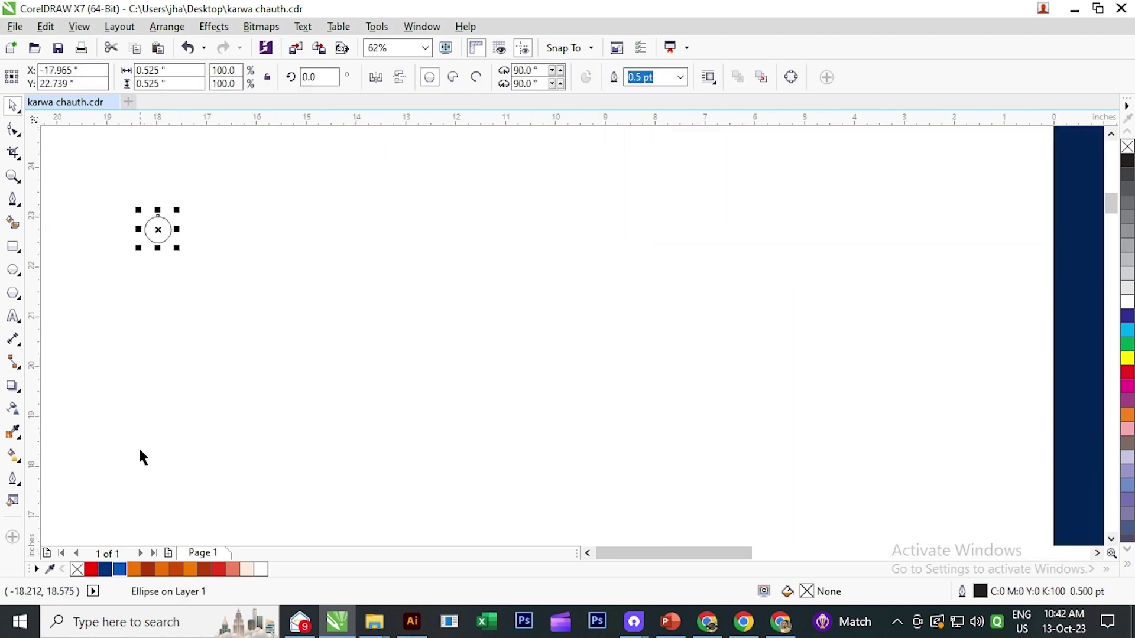
click(261, 569)
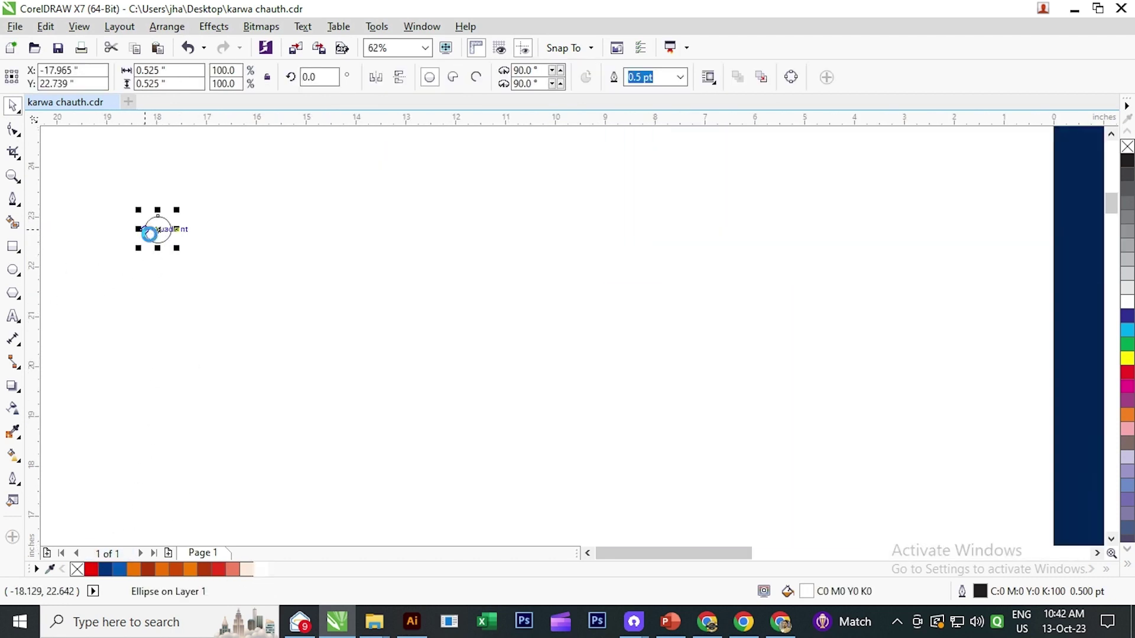
scroll(150, 235, down, 1)
drag(150, 234, 458, 271)
click(446, 280)
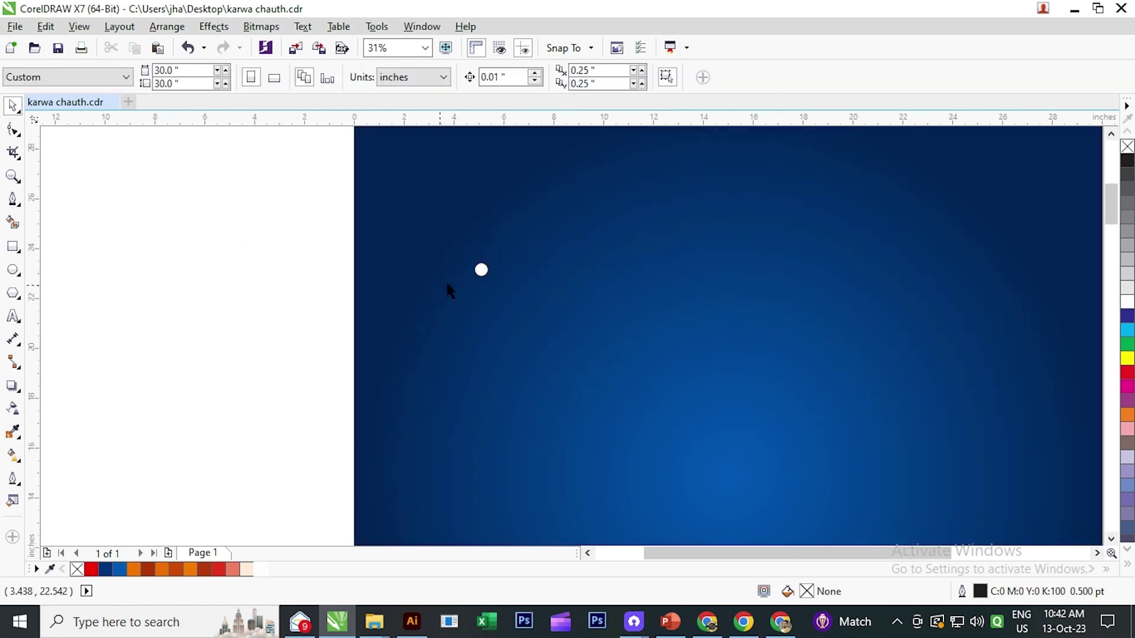
- Remove the outline from the small white circle
scroll(488, 268, up, 1)
click(484, 274)
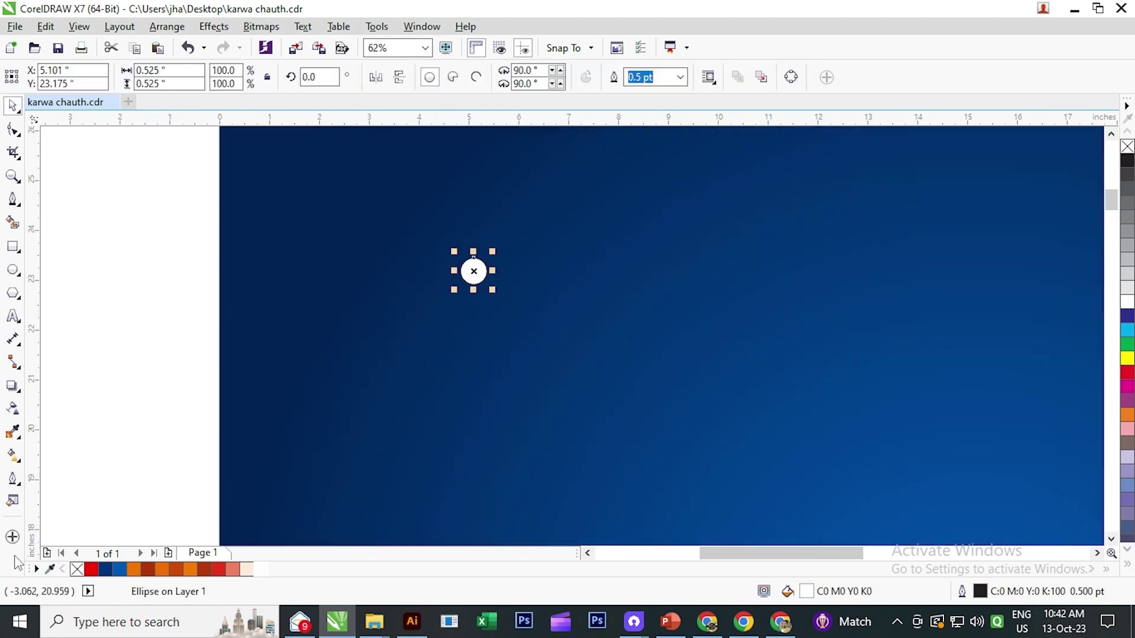
right_click(76, 569)
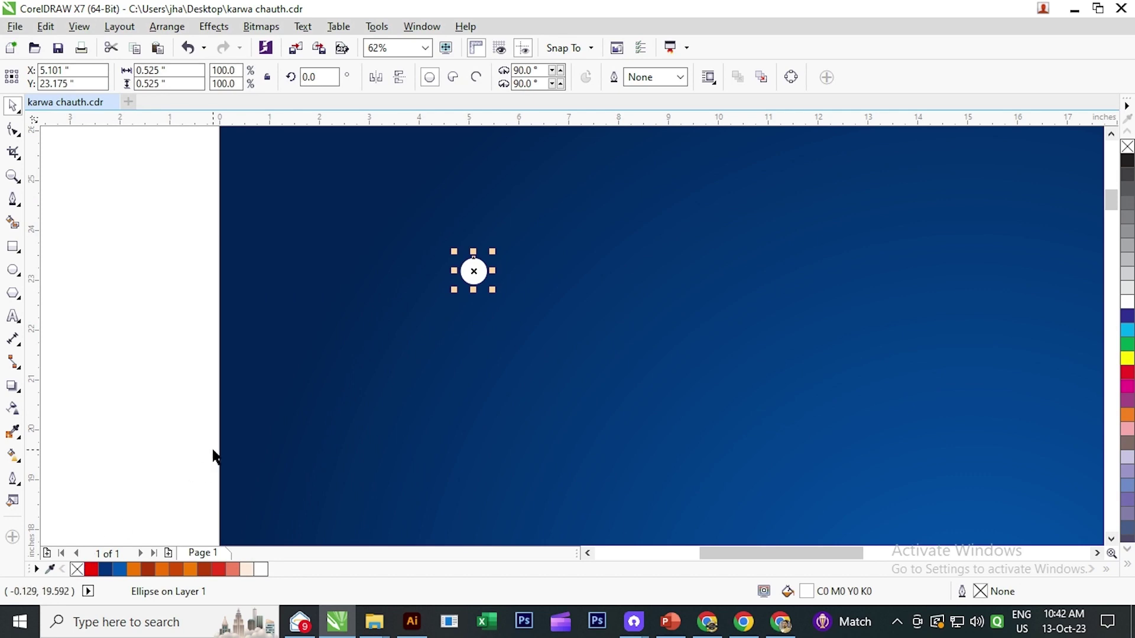
click(147, 393)
- Convert the white circle to a 400 dpi CMYK bitmap
click(476, 277)
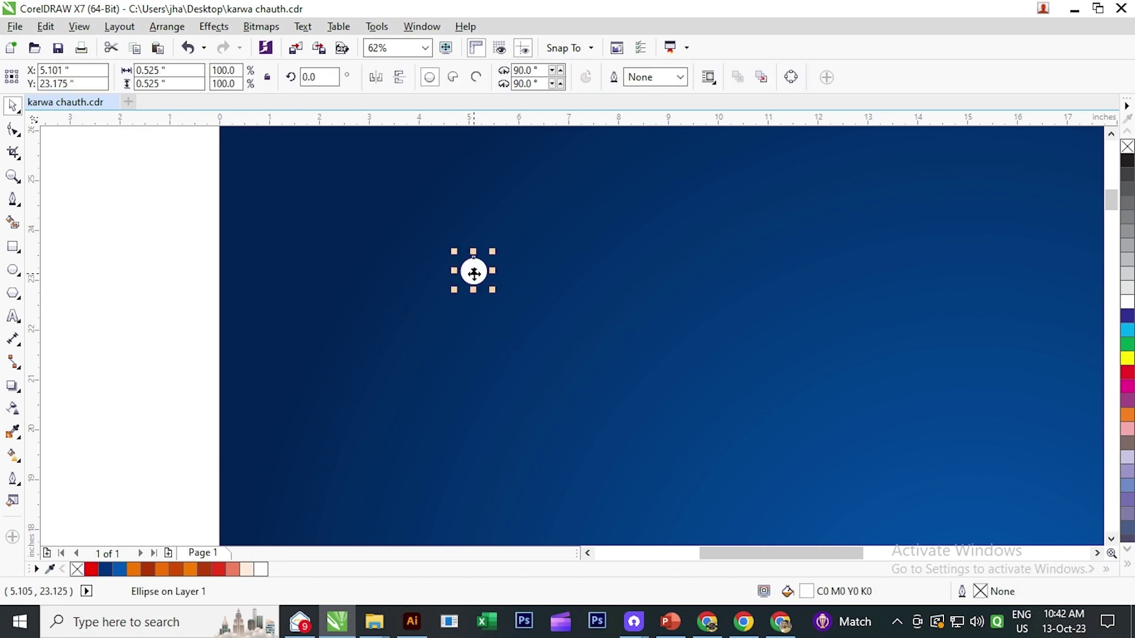
click(269, 31)
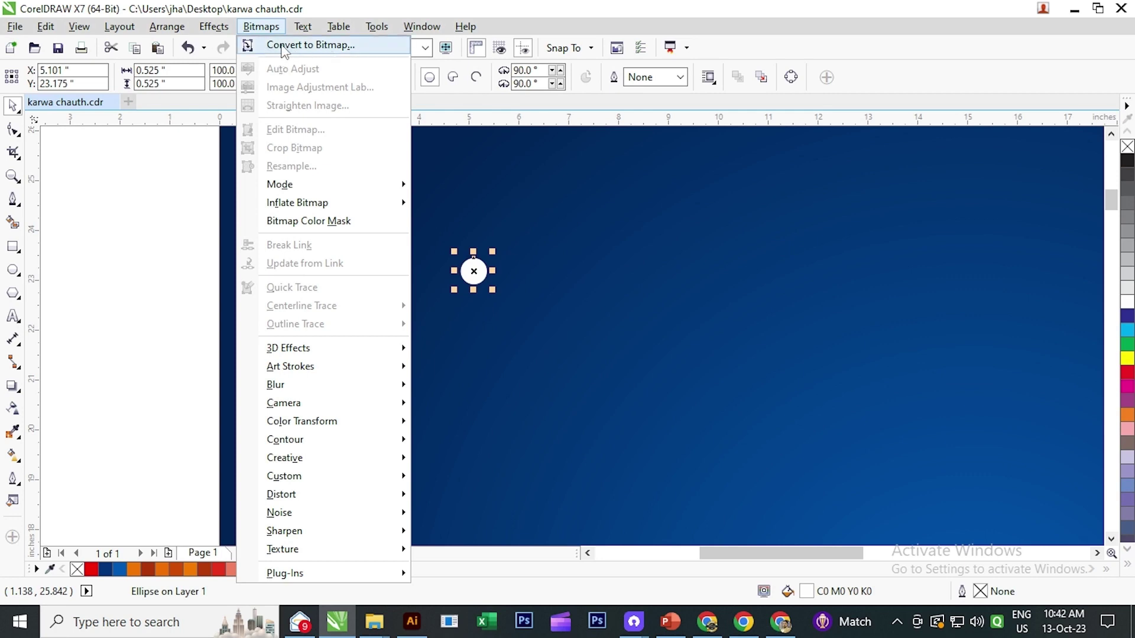
click(311, 45)
click(515, 397)
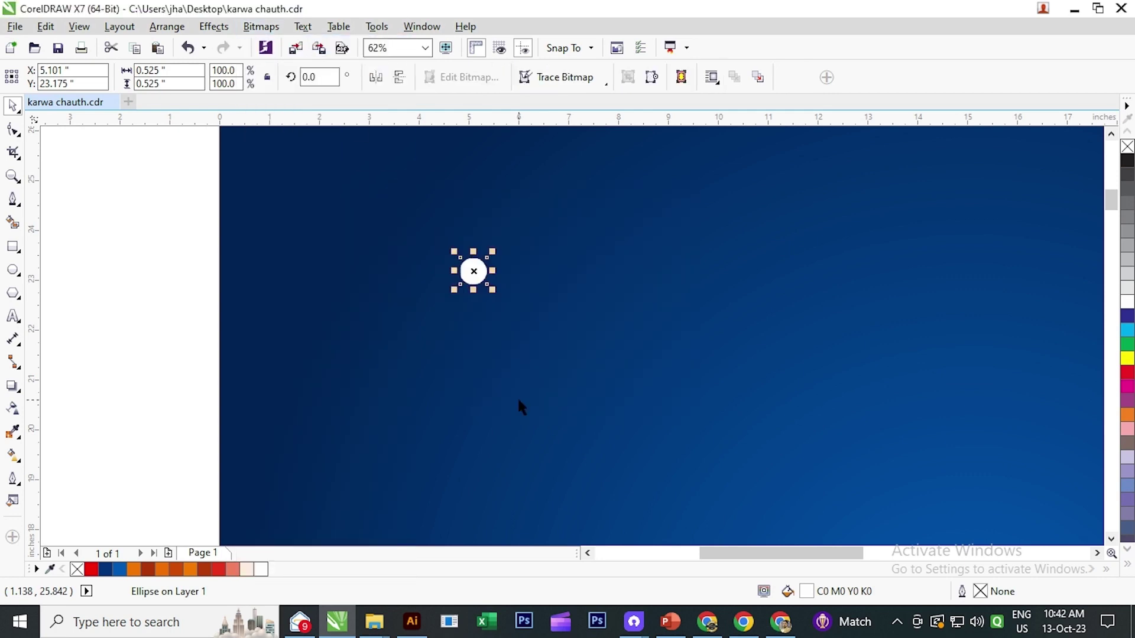
- Apply a Gaussian blur with a 22-pixel radius to the white circle bitmap
click(261, 27)
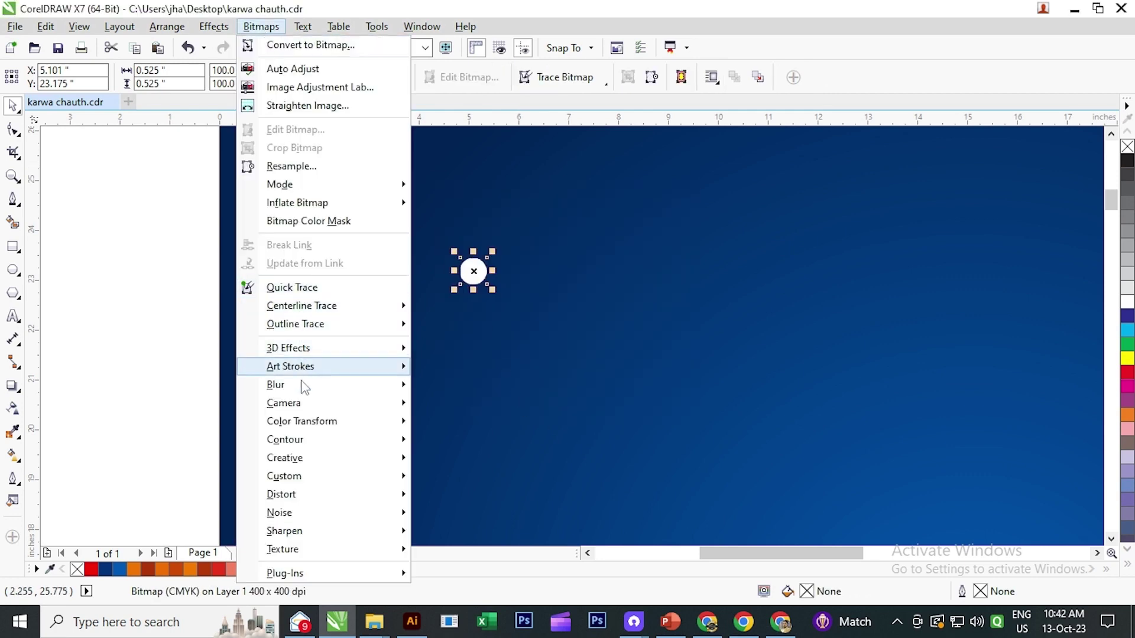
mouse_move(303, 389)
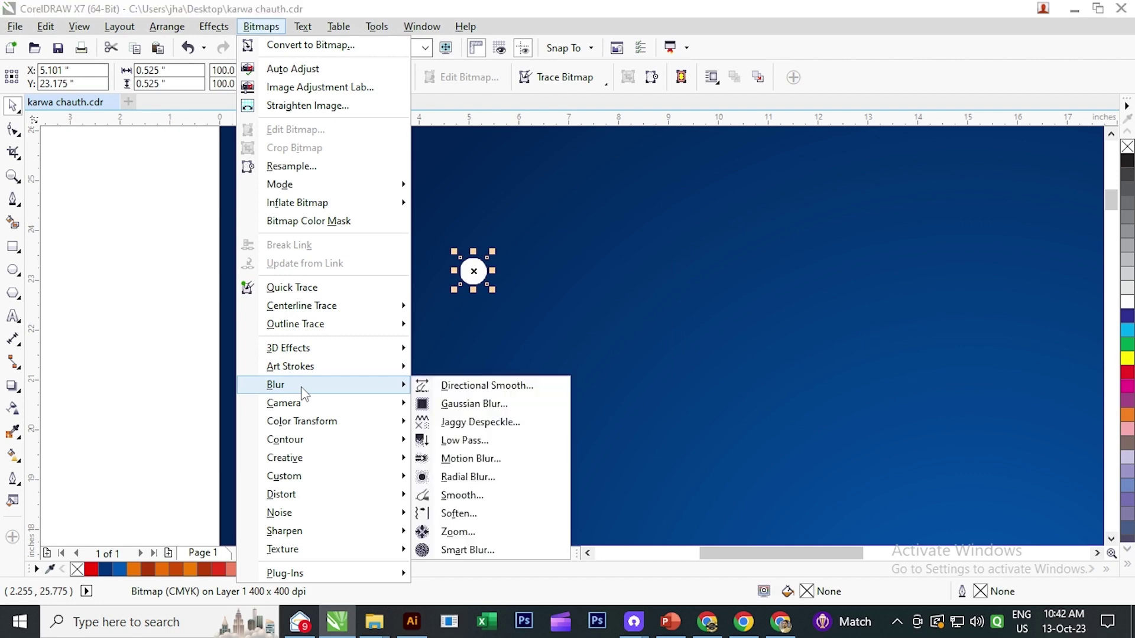
click(473, 404)
drag(554, 258, 551, 390)
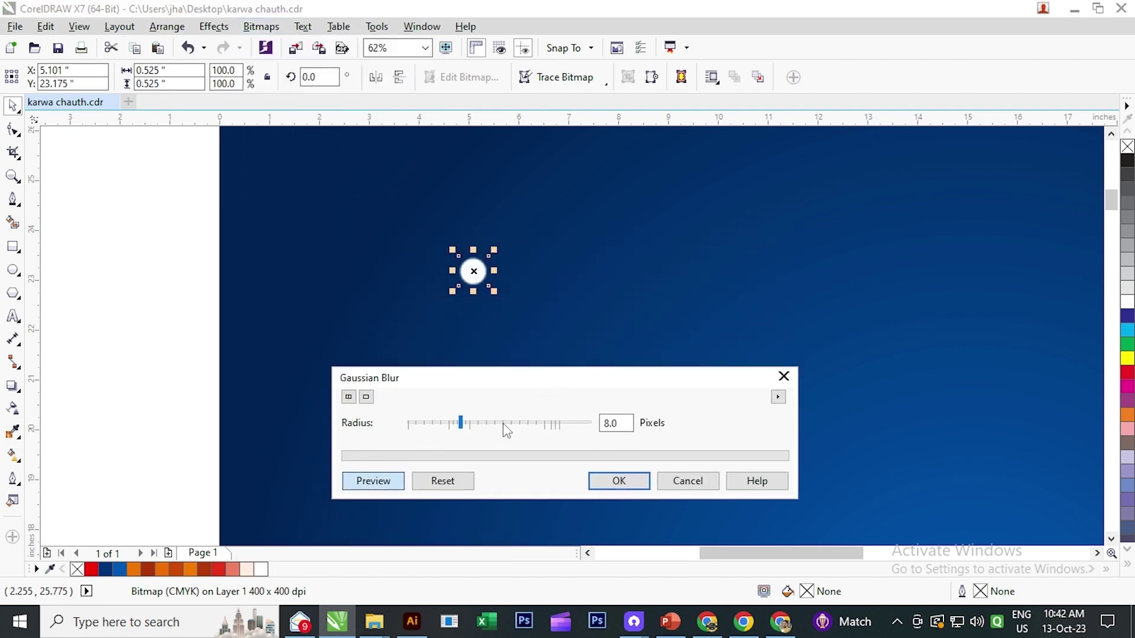
click(473, 427)
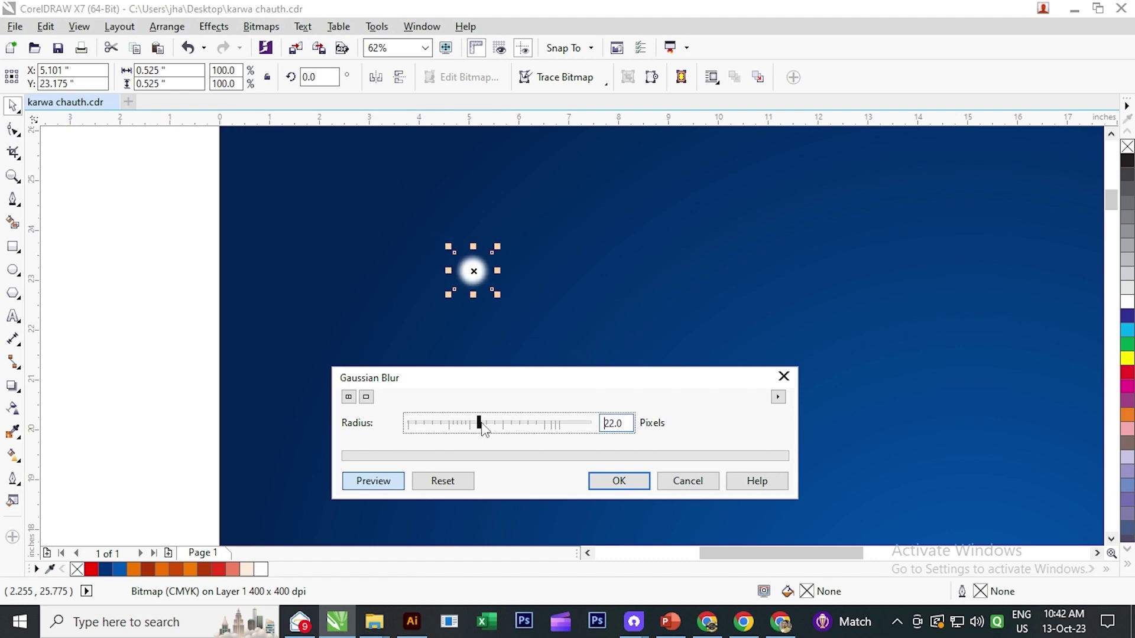
click(609, 482)
click(168, 307)
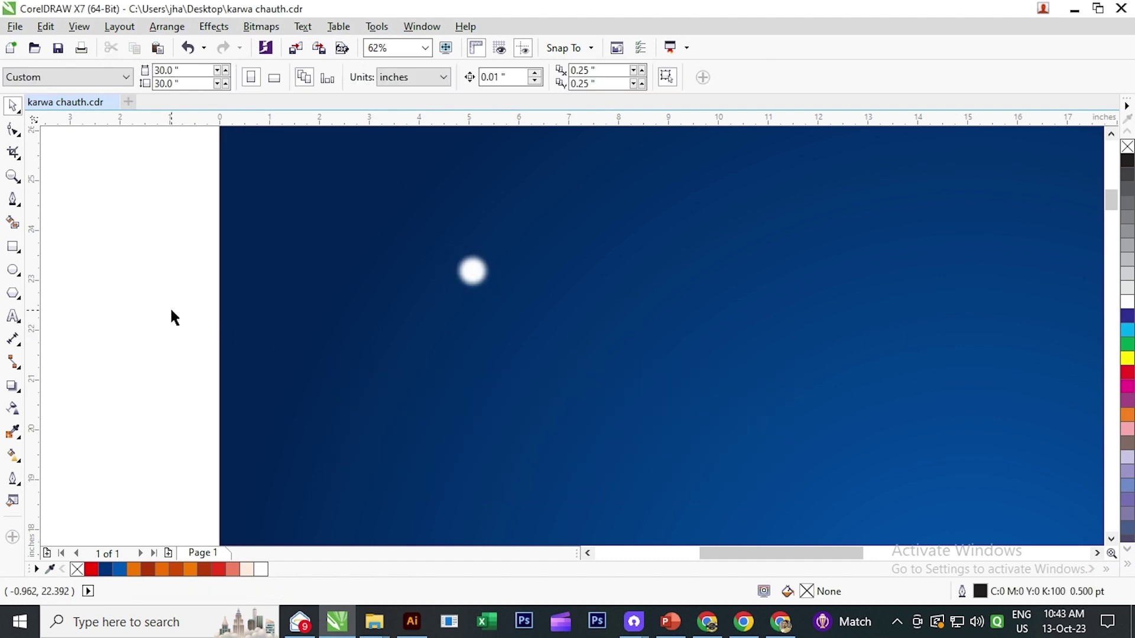
- Copy and paste the blurred dot, and place the copy just below and left of the original
click(476, 273)
click(53, 29)
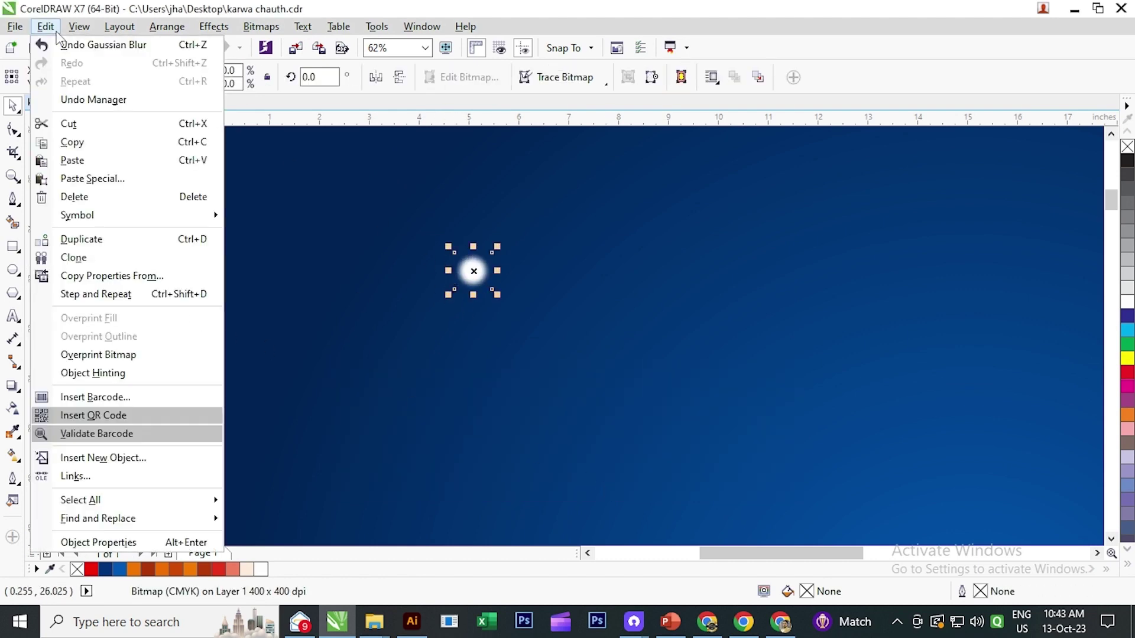
click(72, 141)
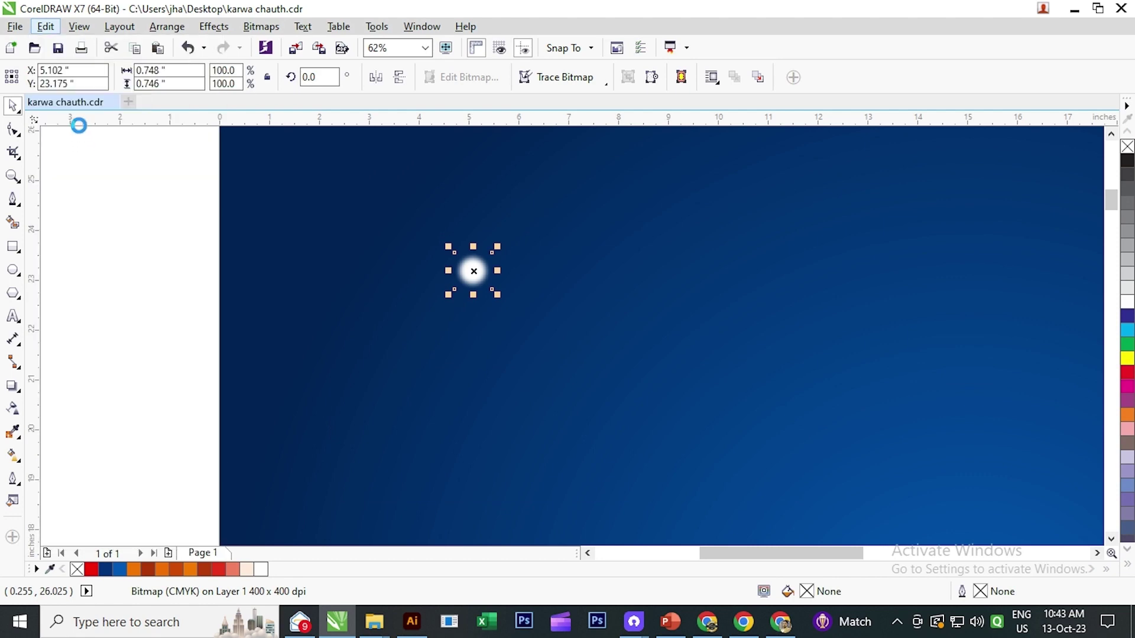
click(45, 26)
click(92, 161)
drag(471, 269, 425, 325)
- Add more large and small copies of the blurred dot around the original to build a loose cluster
drag(495, 322, 464, 366)
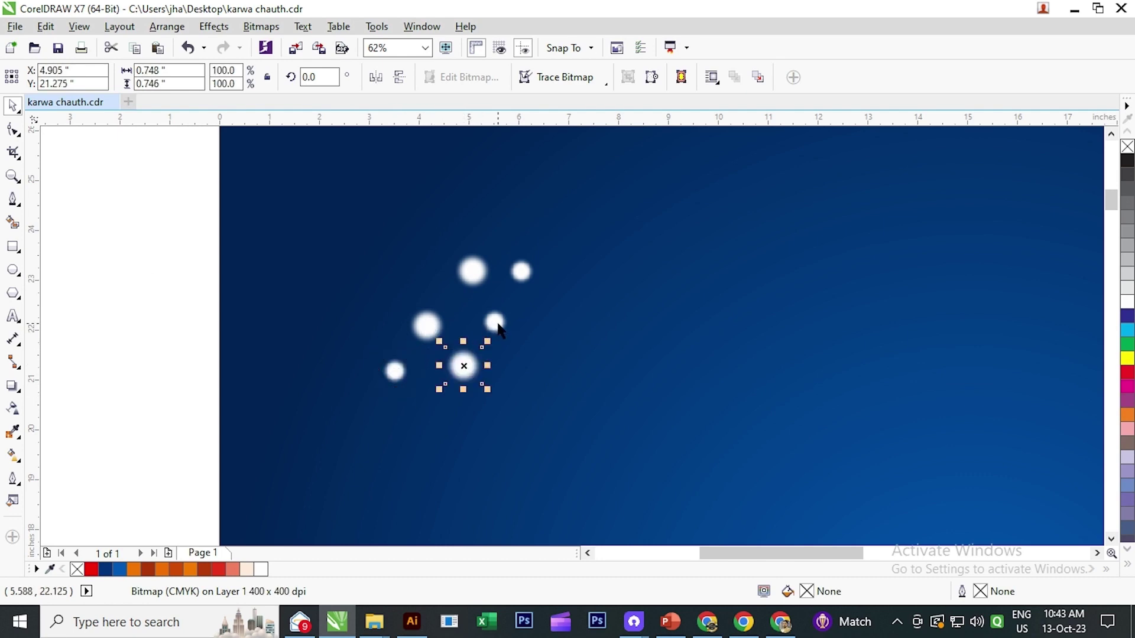
drag(498, 330, 397, 274)
scroll(396, 274, down, 1)
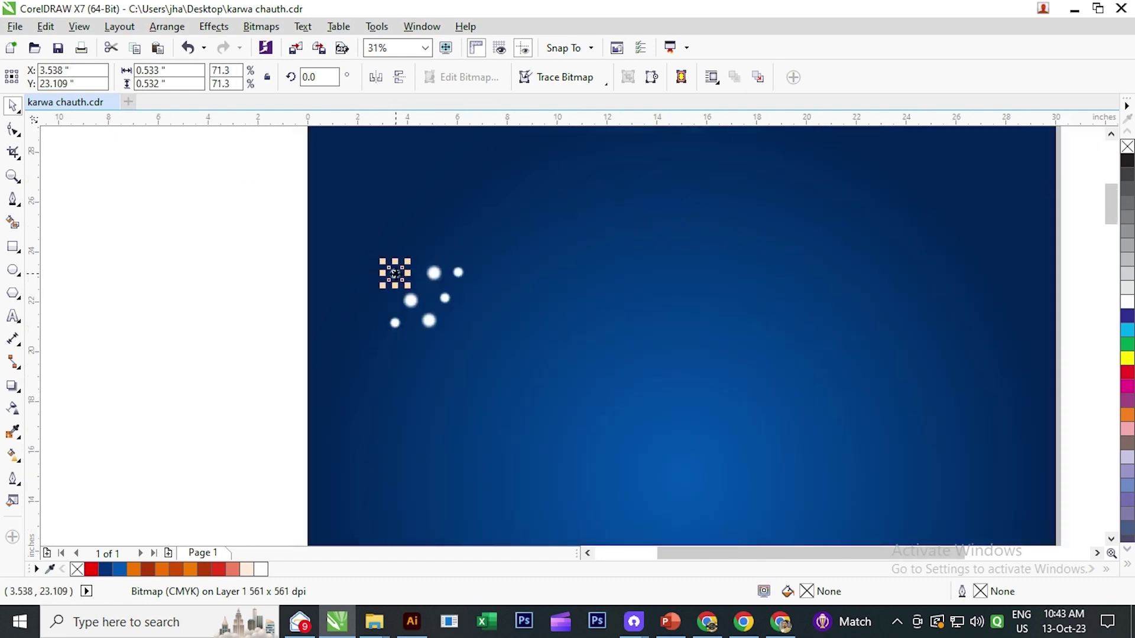
- Add more copies of the small and large dots below and to the right of the cluster to widen it
scroll(410, 337, down, 1)
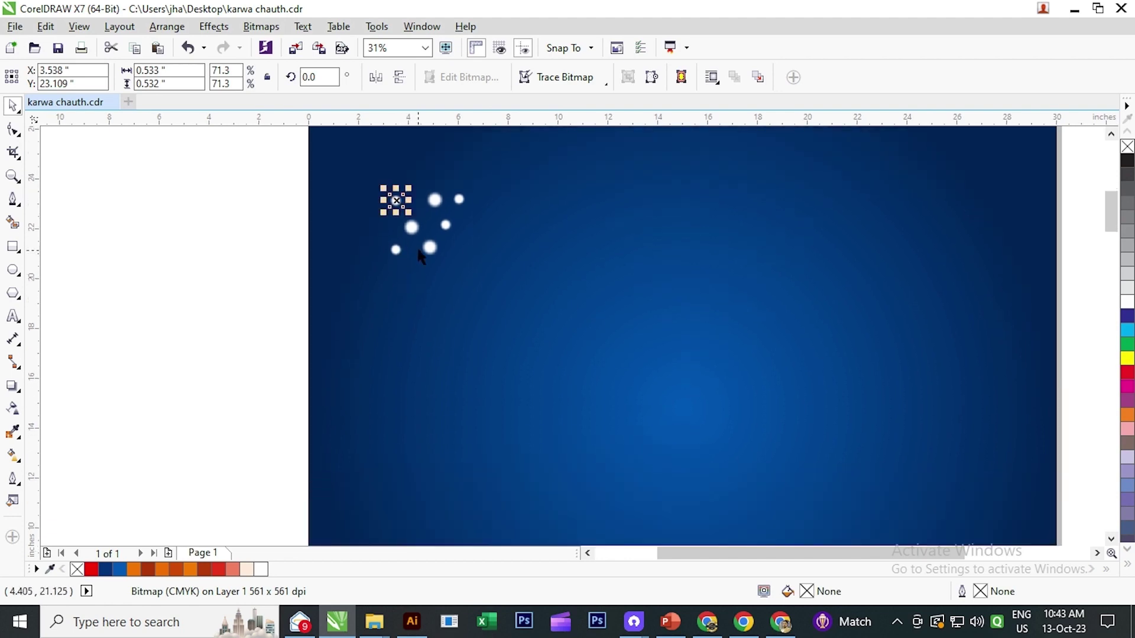
drag(446, 224, 461, 270)
drag(446, 225, 419, 279)
- Duplicate the whole dot cluster to its right and mirror the copy horizontally
drag(248, 177, 585, 325)
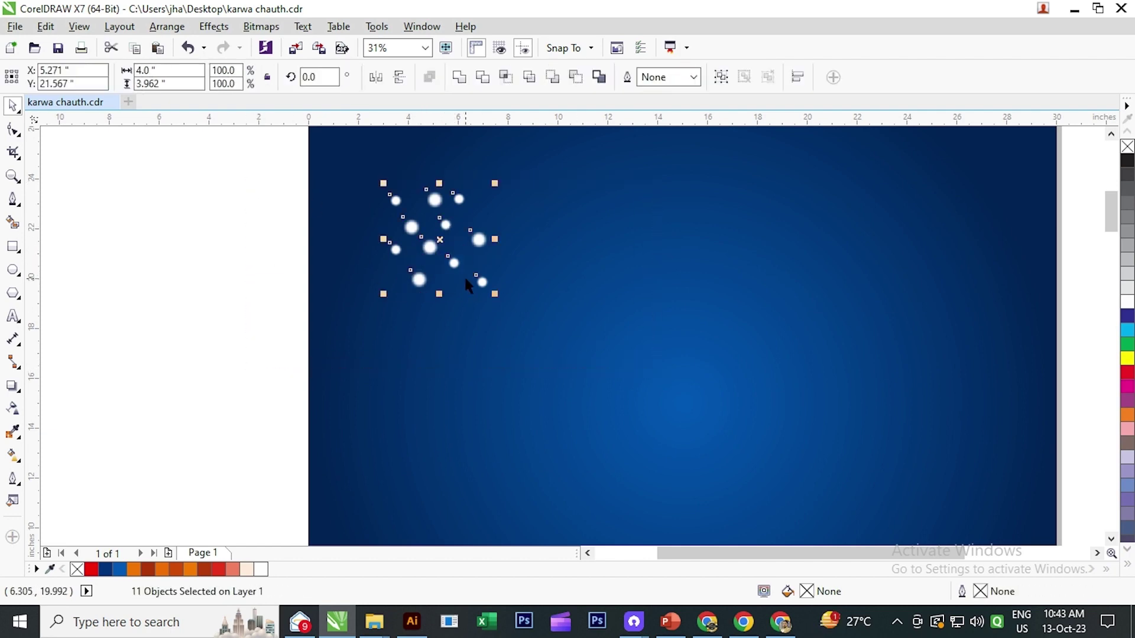
drag(439, 237, 546, 243)
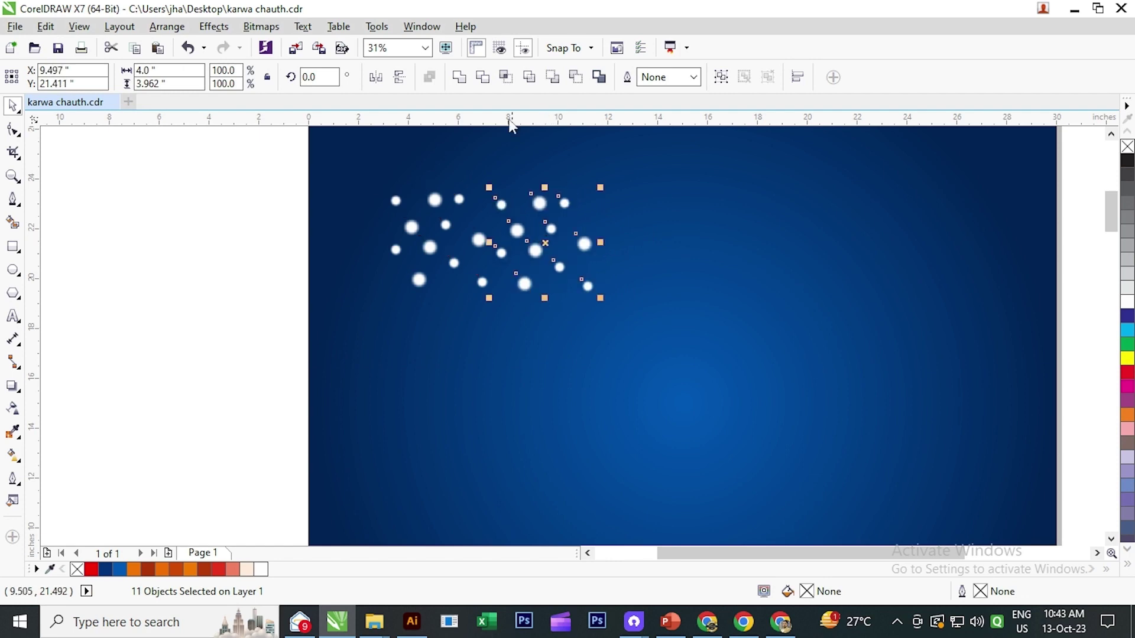
click(377, 78)
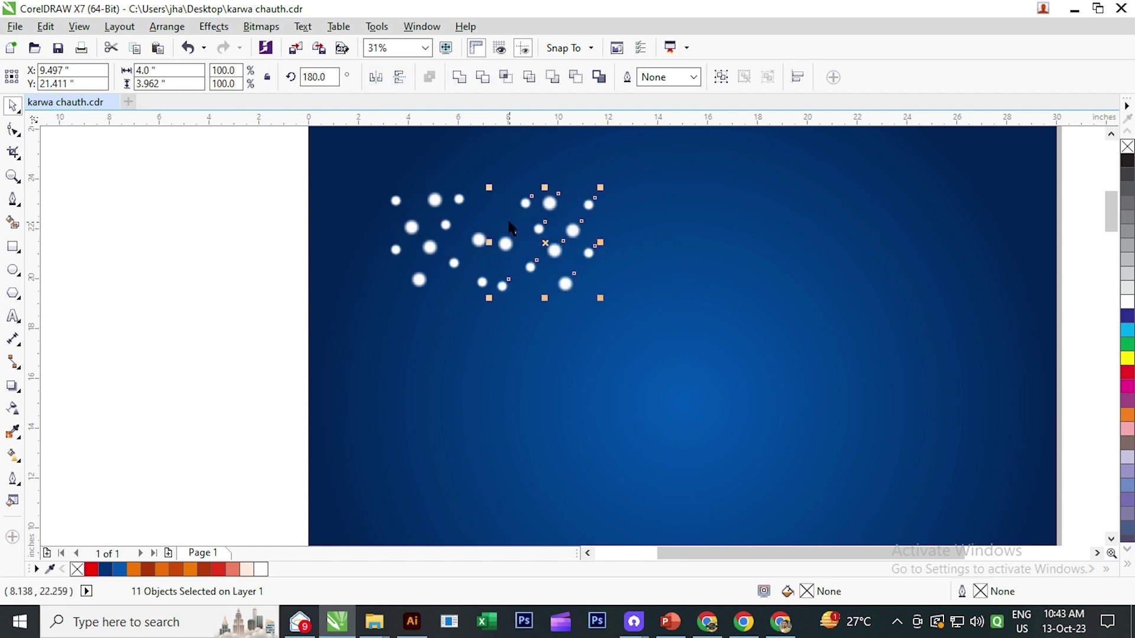
- Place a copy of the mirrored dot cluster directly below it
drag(549, 242, 535, 347)
right_click(535, 347)
scroll(286, 288, down, 1)
click(222, 304)
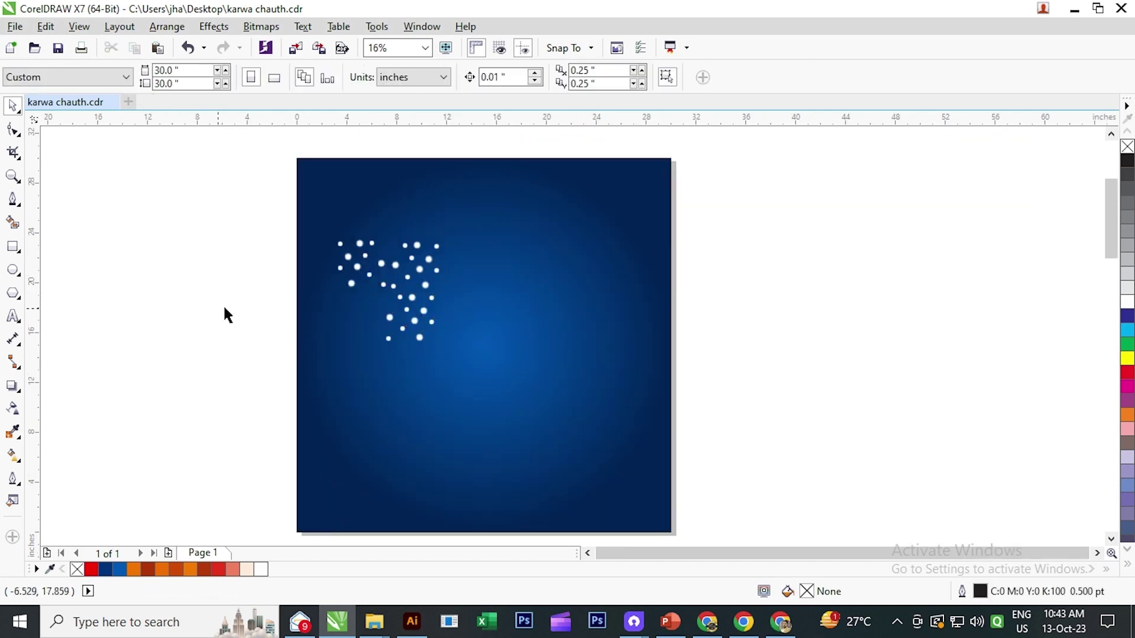
- Copy the original dot cluster into the empty area below it to complete a square block of dots
scroll(323, 286, up, 1)
drag(203, 172, 453, 307)
drag(414, 257, 457, 370)
click(225, 382)
scroll(475, 353, up, 1)
scroll(407, 367, down, 2)
scroll(408, 373, down, 2)
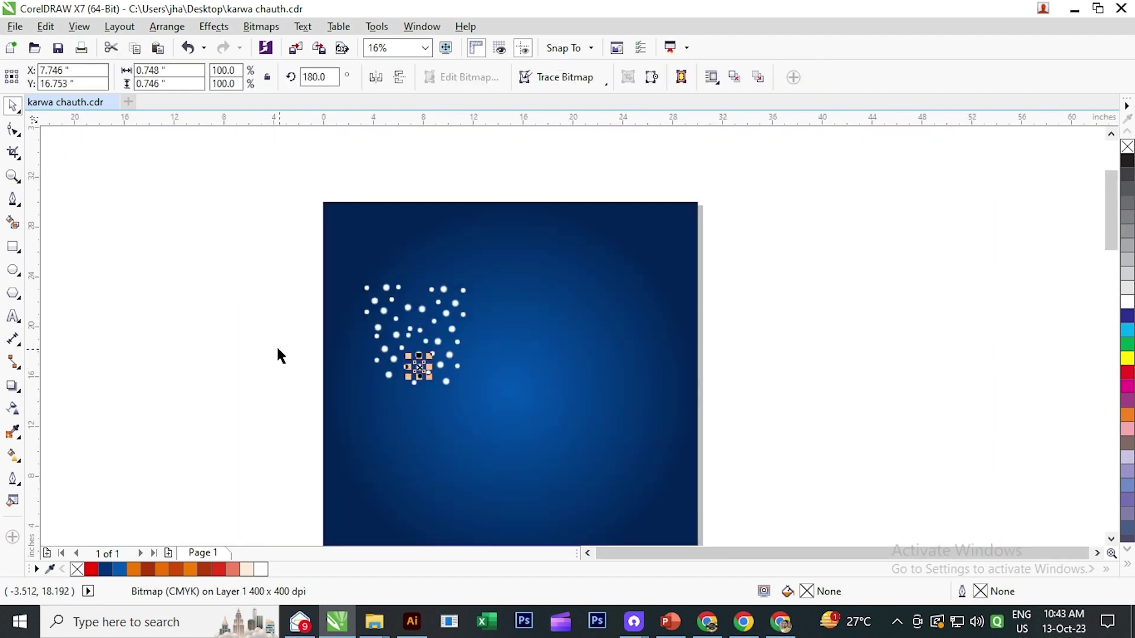
- Duplicate the full block of dots to its right, mirror the copy horizontally and nudge it closer to the original
click(279, 355)
drag(505, 428, 506, 428)
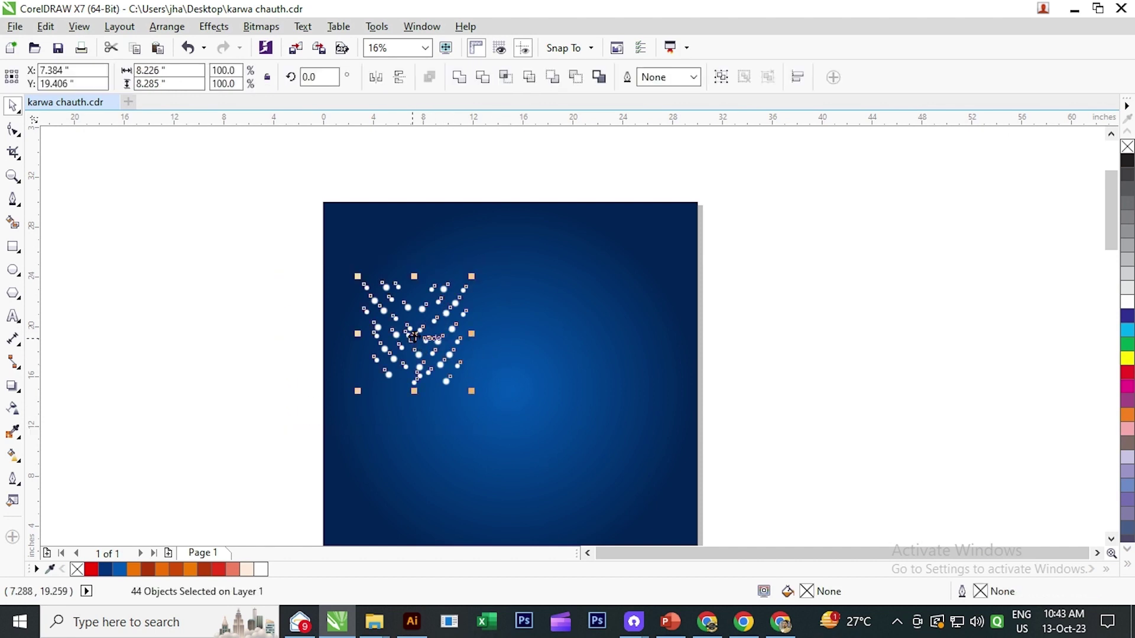
drag(412, 337, 534, 333)
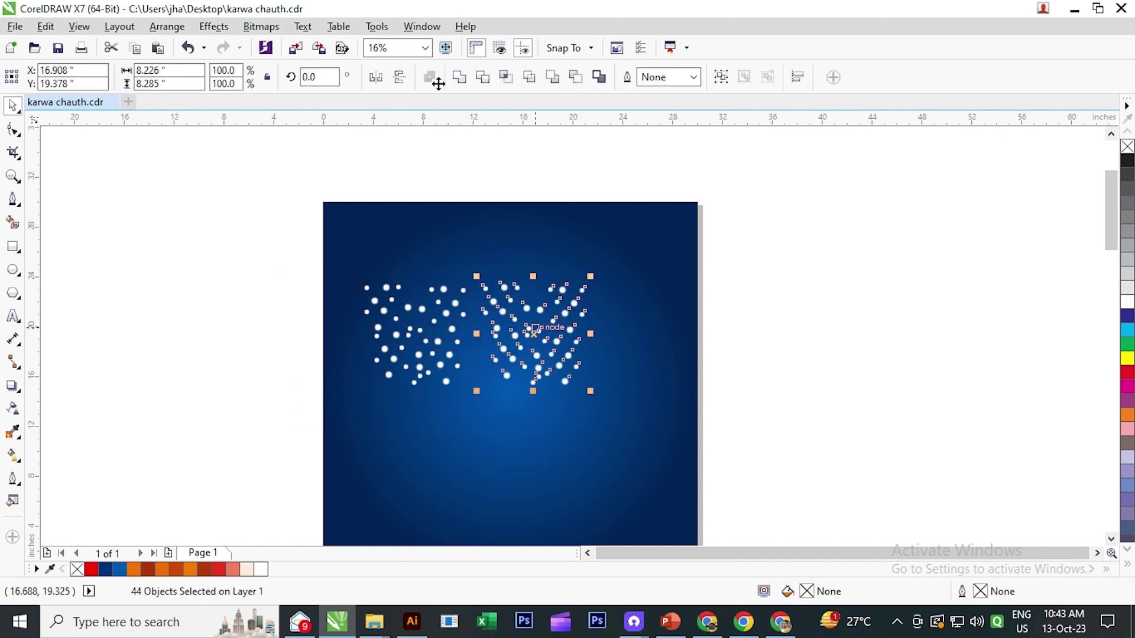
click(383, 84)
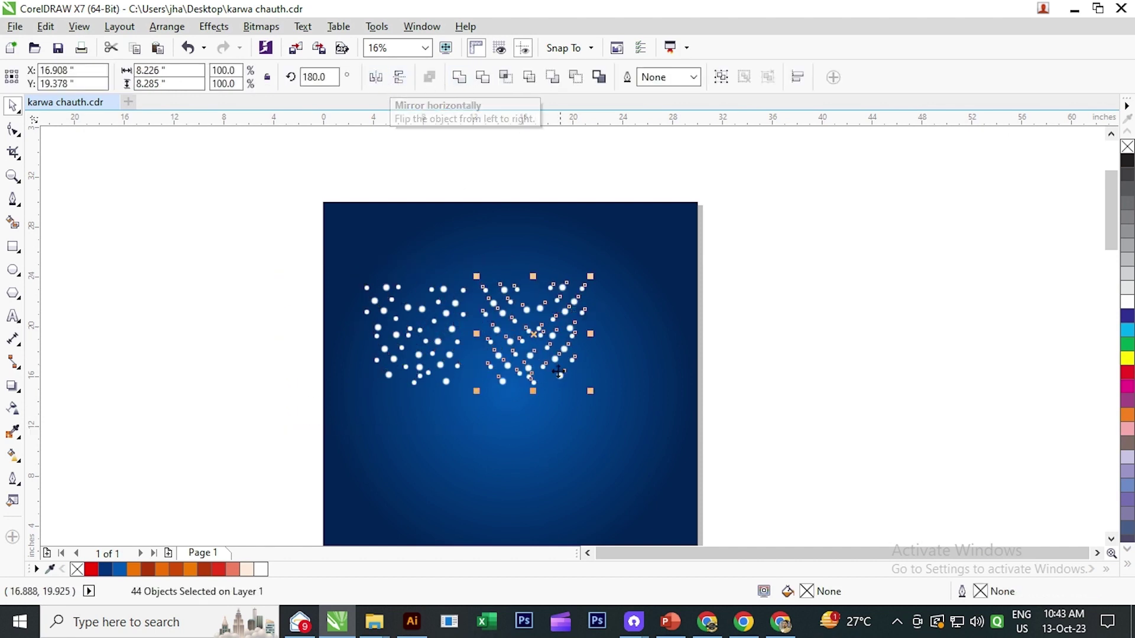
drag(533, 336, 525, 337)
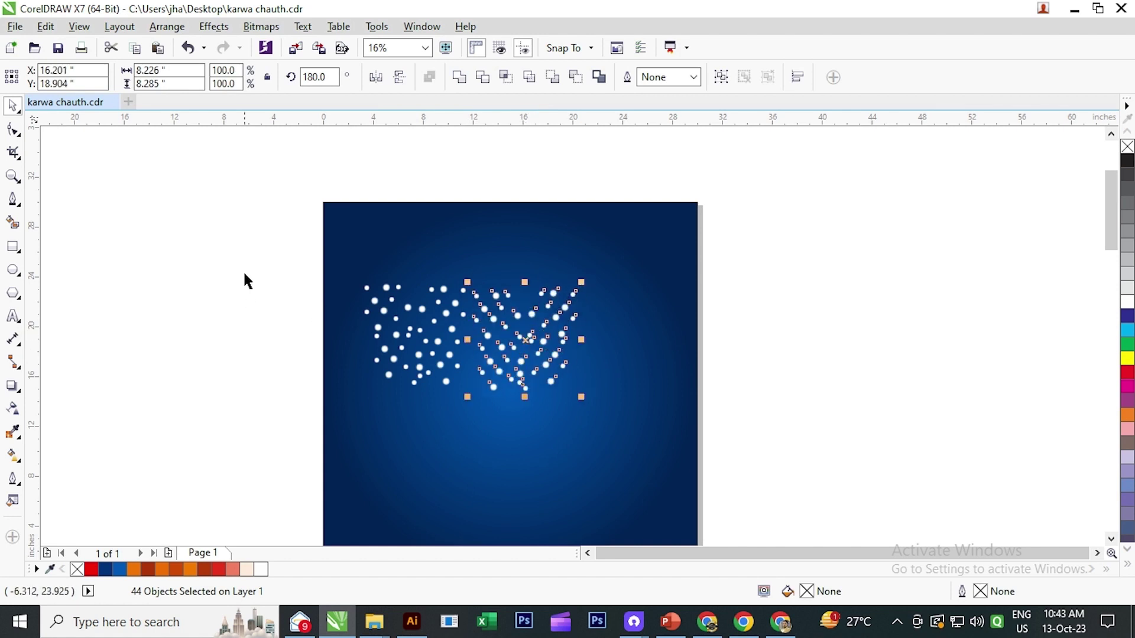
- Duplicate both dot blocks below the originals and mirror the copy vertically
drag(243, 279, 640, 445)
drag(491, 333, 466, 453)
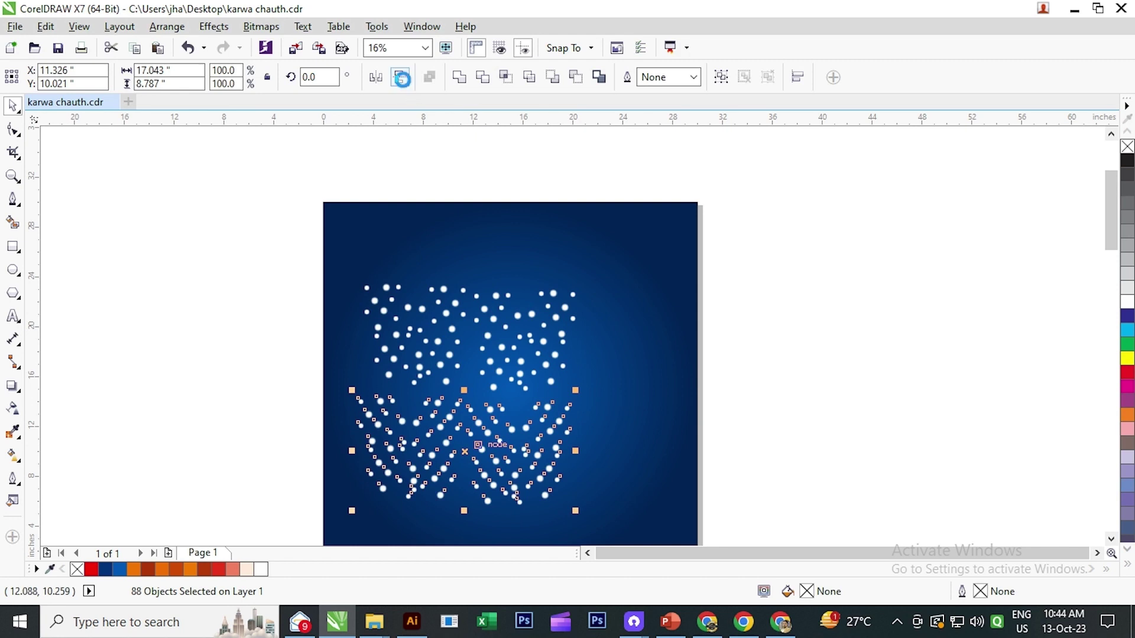
click(401, 77)
click(303, 436)
scroll(285, 329, down, 2)
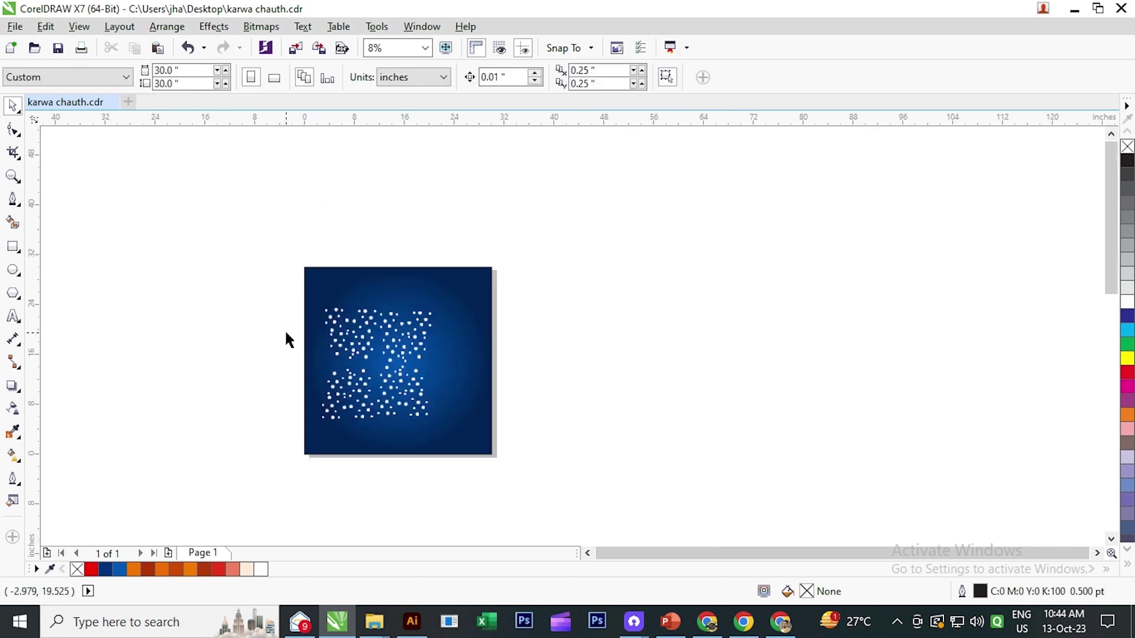
- Copy the dots from the right part of the pattern further right so the pattern reaches the page's right edge
drag(275, 294, 496, 465)
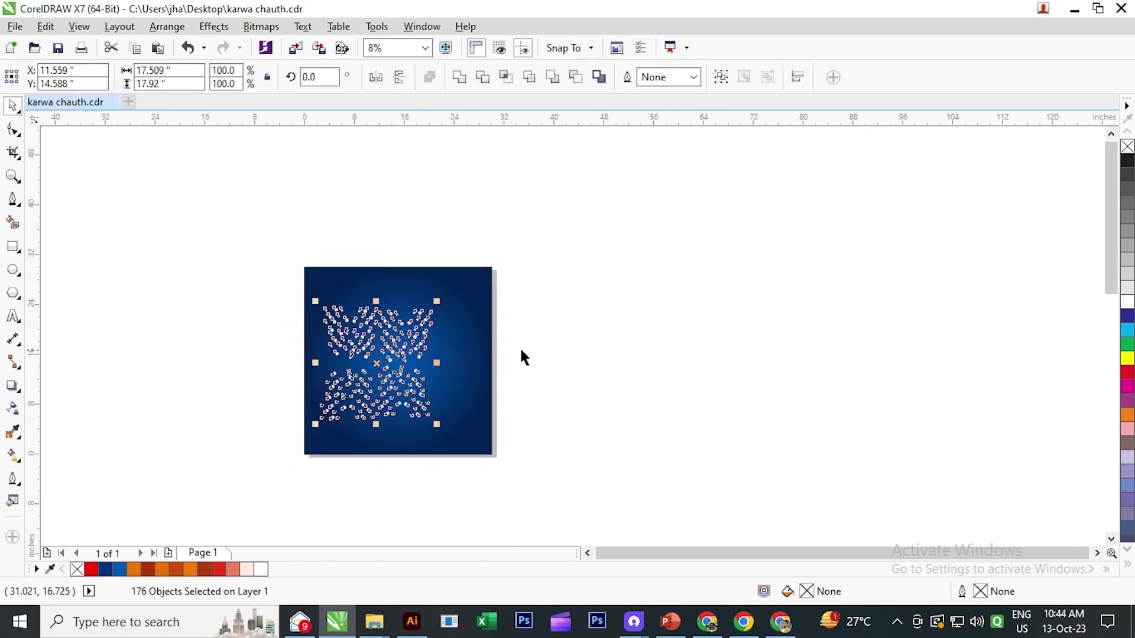
click(559, 434)
drag(568, 436, 360, 289)
drag(386, 337, 450, 337)
- Group all the dots and move the group up and slightly left, centring it across the upper part of the page
click(590, 435)
drag(590, 432, 225, 267)
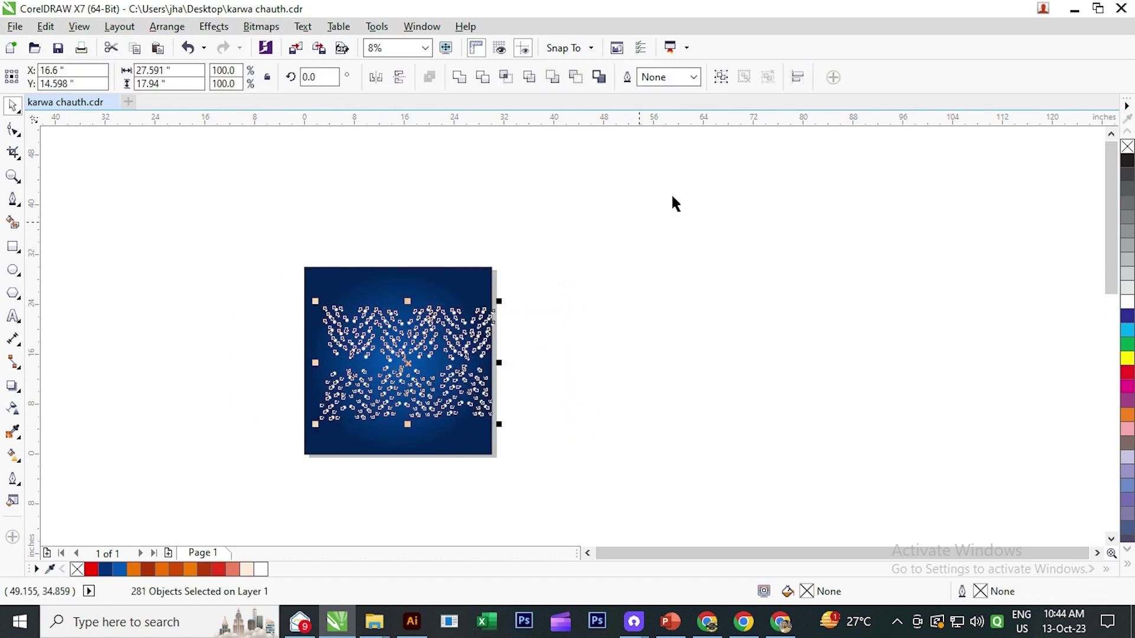
click(721, 77)
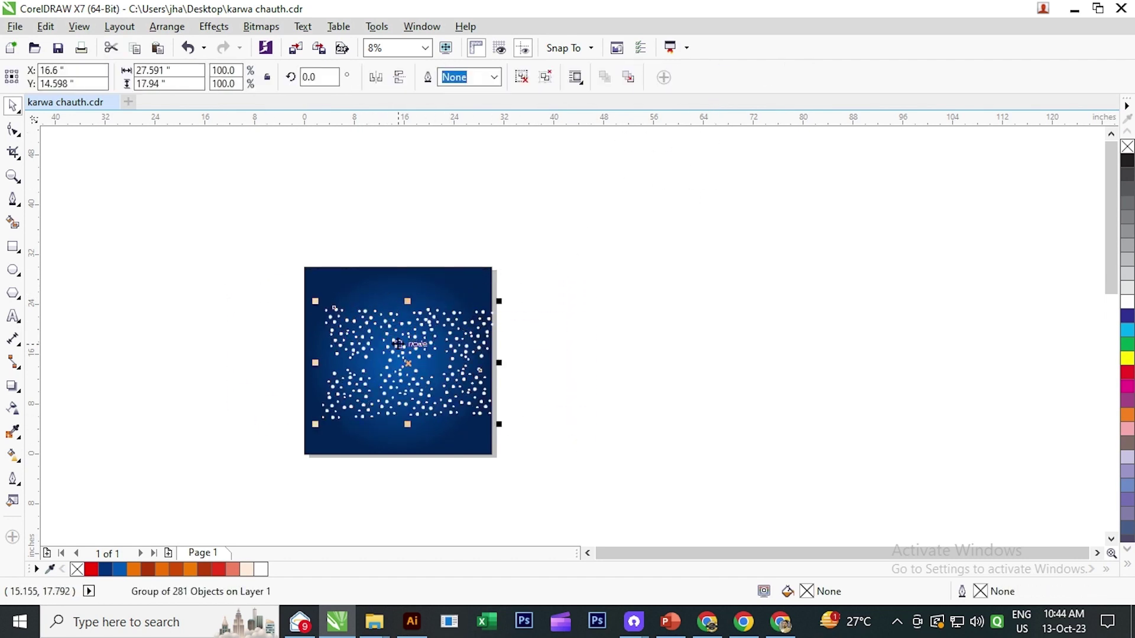
mouse_move(398, 343)
mouse_down()
mouse_move(395, 307)
mouse_move(398, 340)
mouse_move(389, 317)
mouse_move(380, 331)
mouse_move(391, 327)
mouse_up()
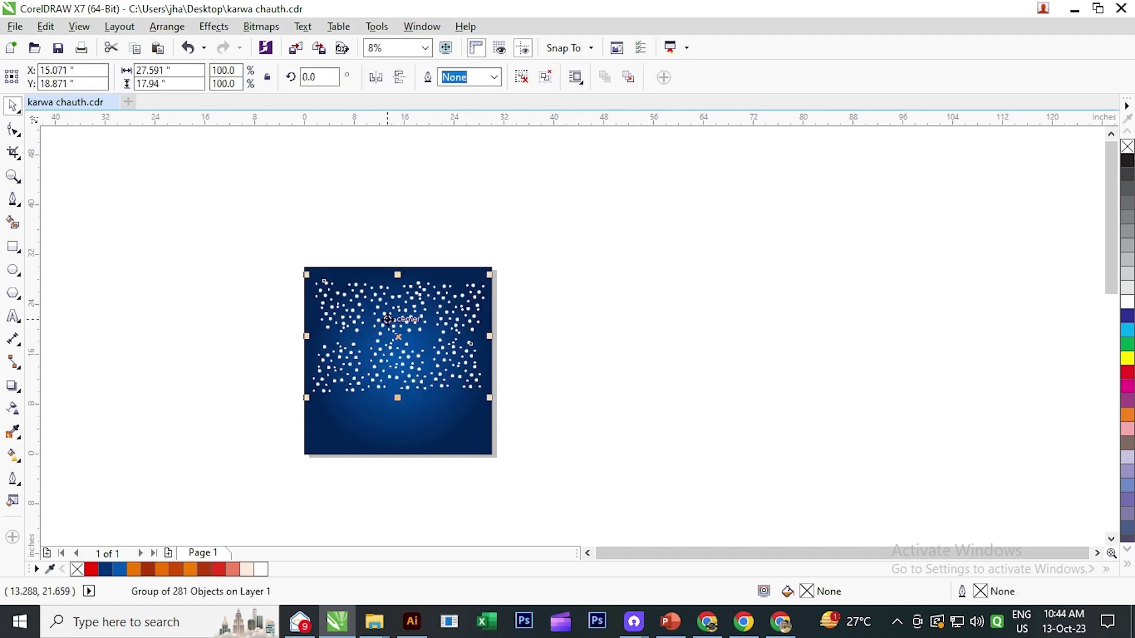
- Try to apply transparency to the grouped dots
click(13, 434)
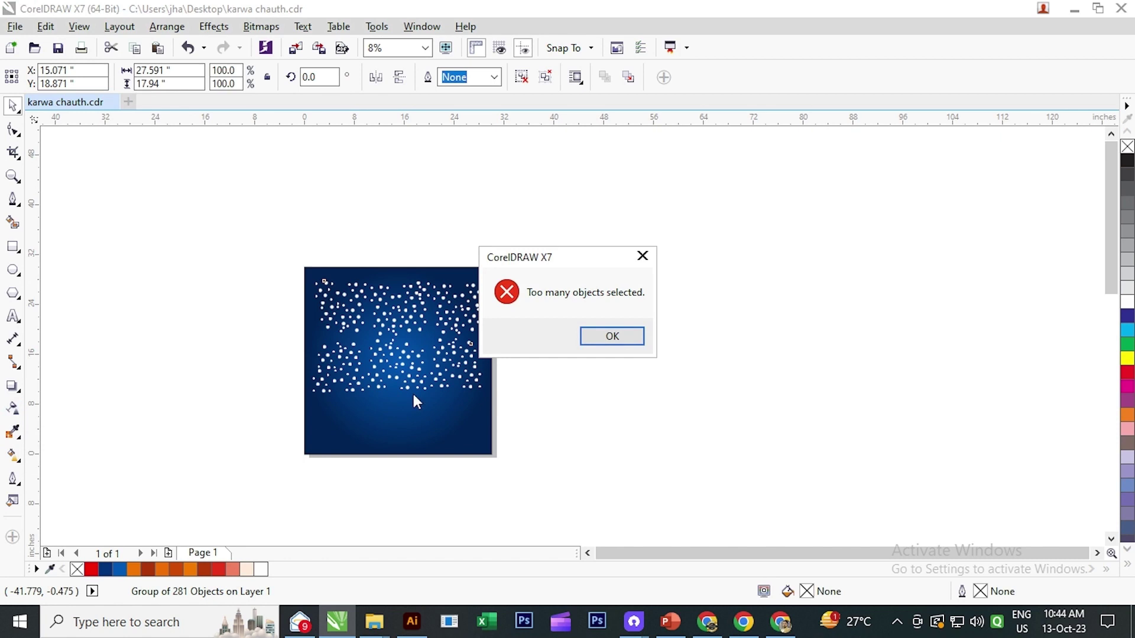
click(611, 336)
- Ungroup the dots and try to weld them into a single object
click(521, 77)
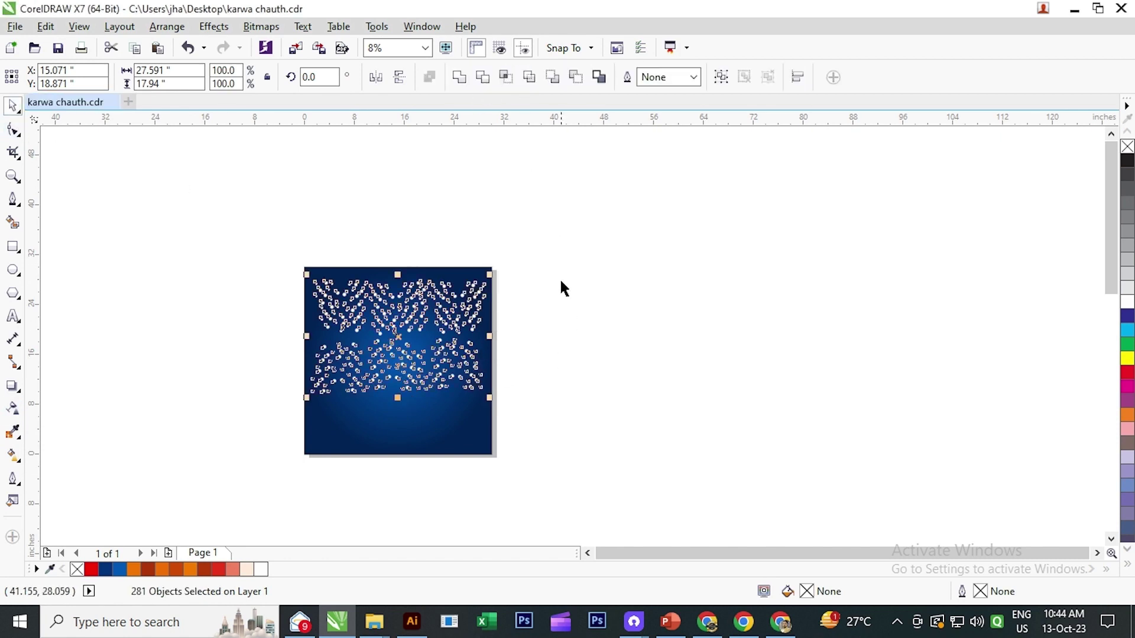
click(458, 77)
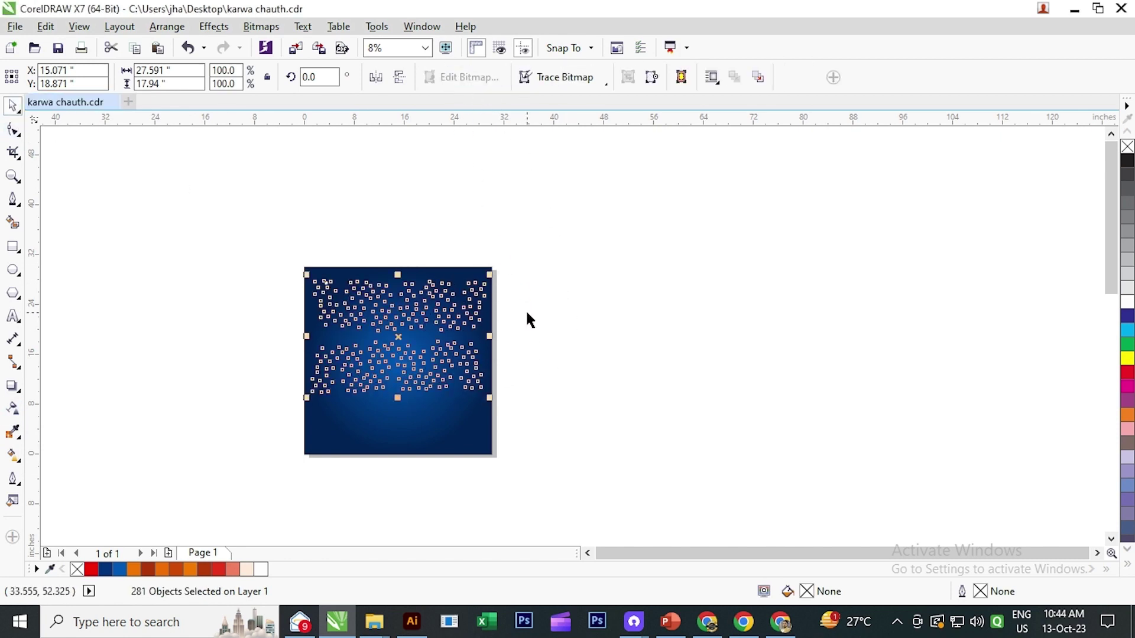
key(Delete)
scroll(355, 311, up, 2)
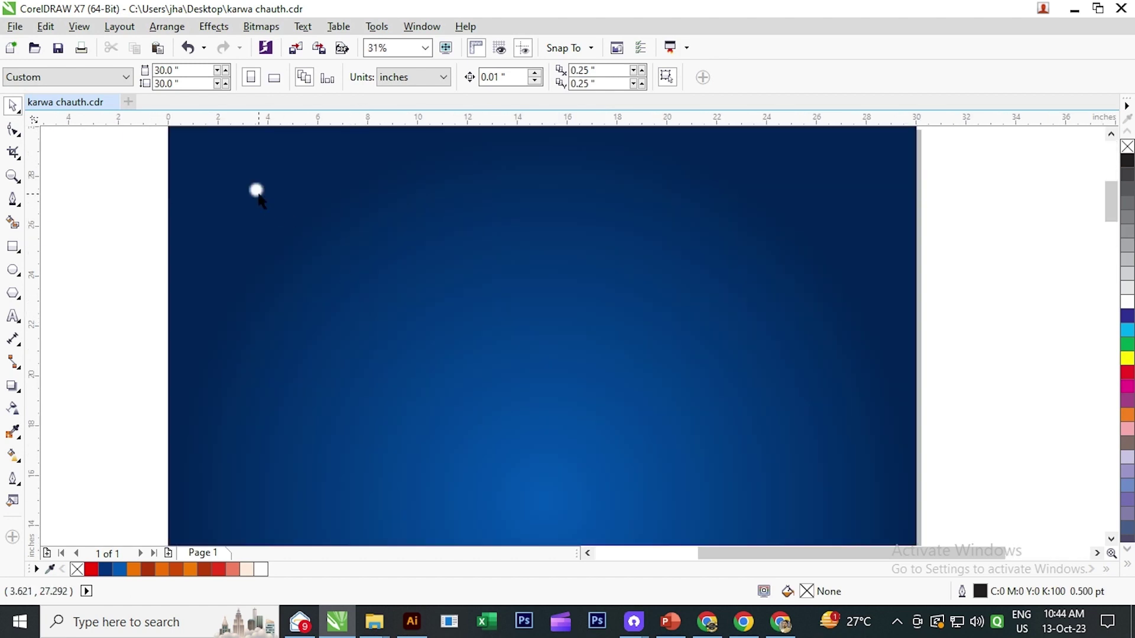
- Undo the weld to restore the separate blurred dots
key(ctrl+z)
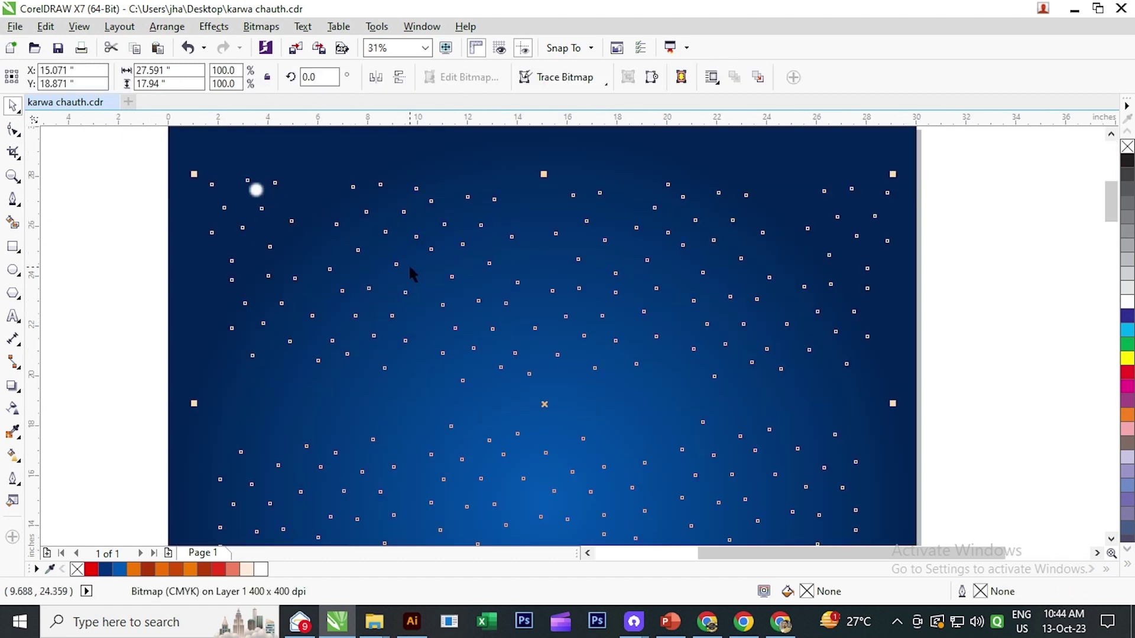
click(454, 213)
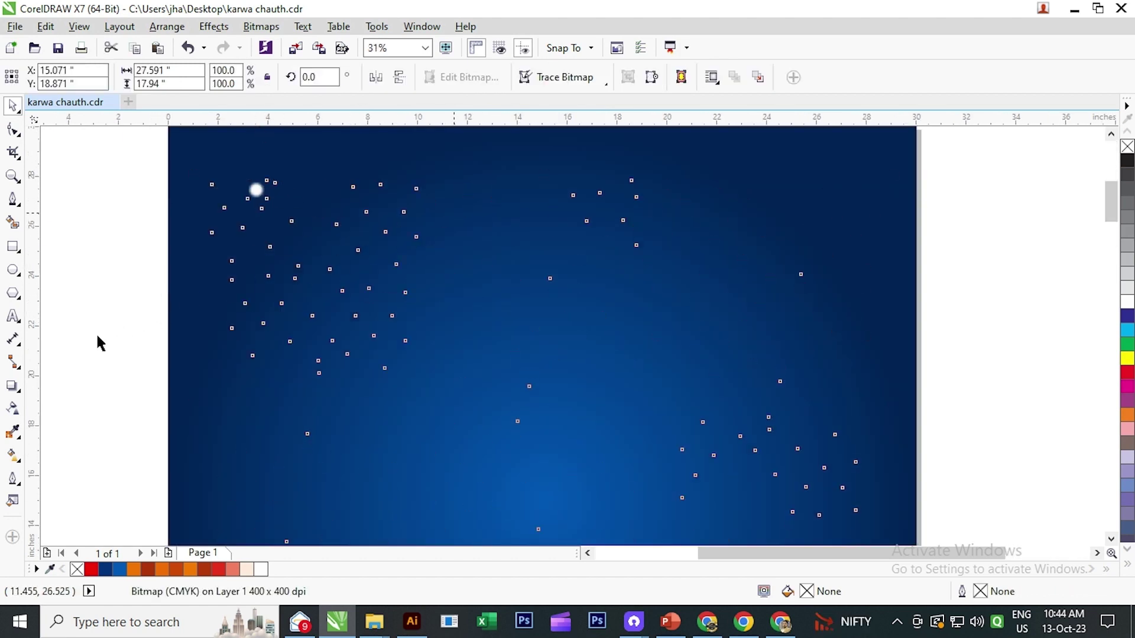
key(ctrl+z)
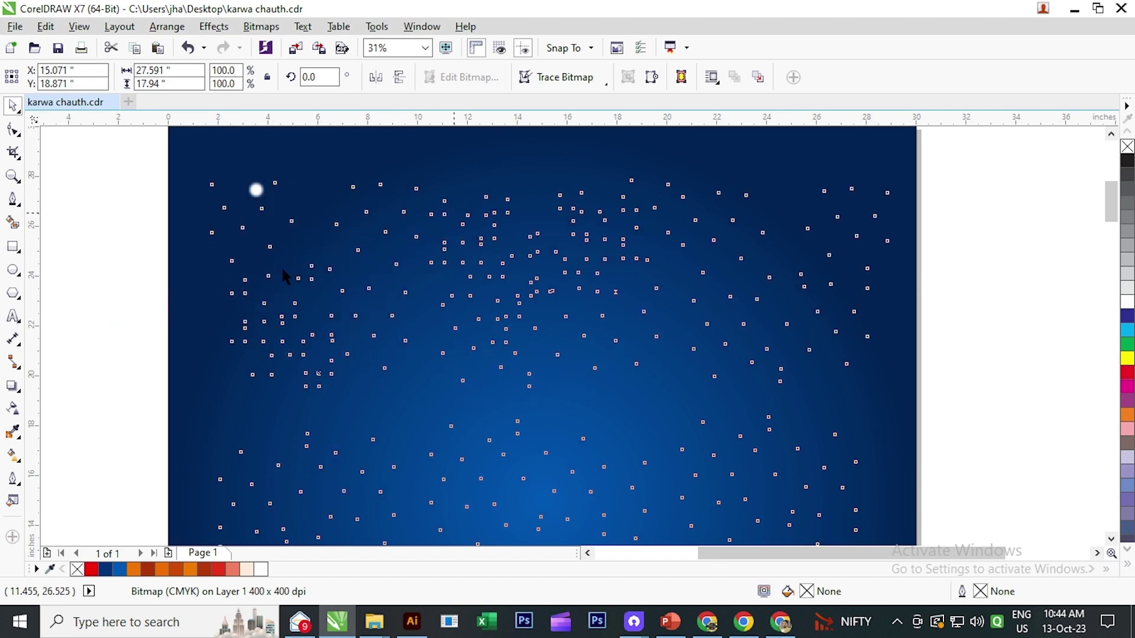
key(ctrl+z)
scroll(285, 276, down, 2)
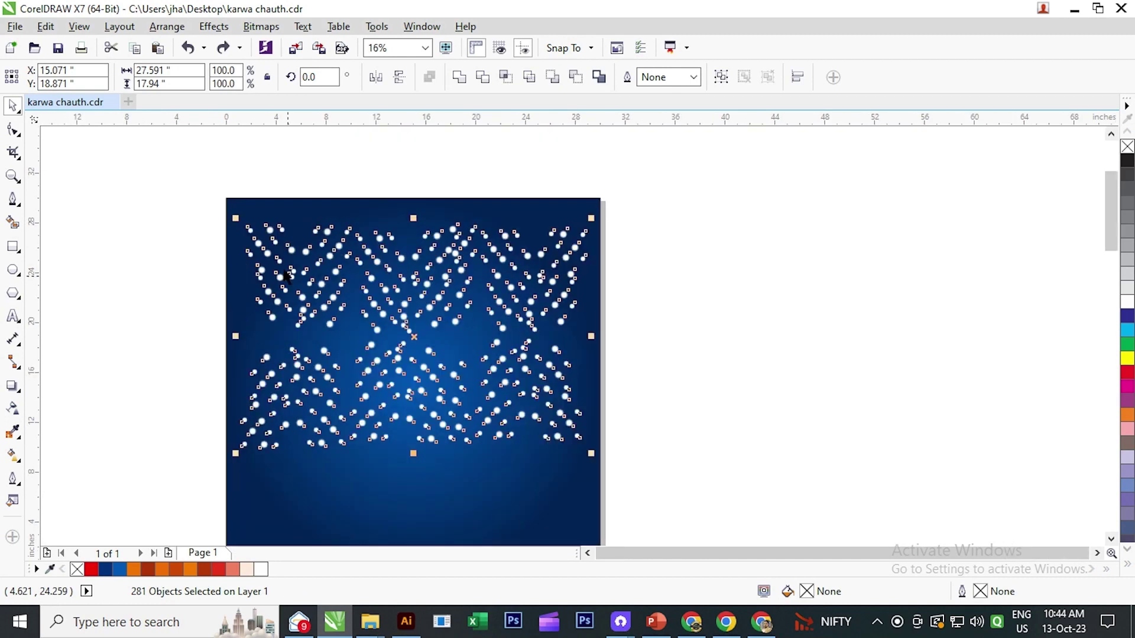
- Try to apply the Transparency tool to the ungrouped dots and clear the selection
click(18, 409)
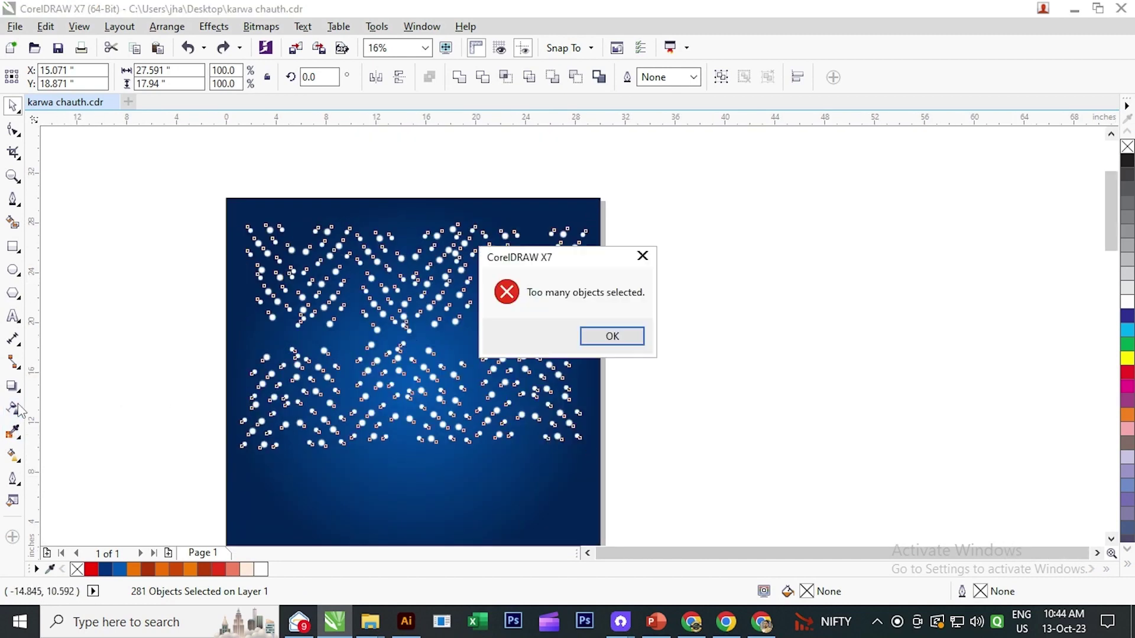
click(610, 335)
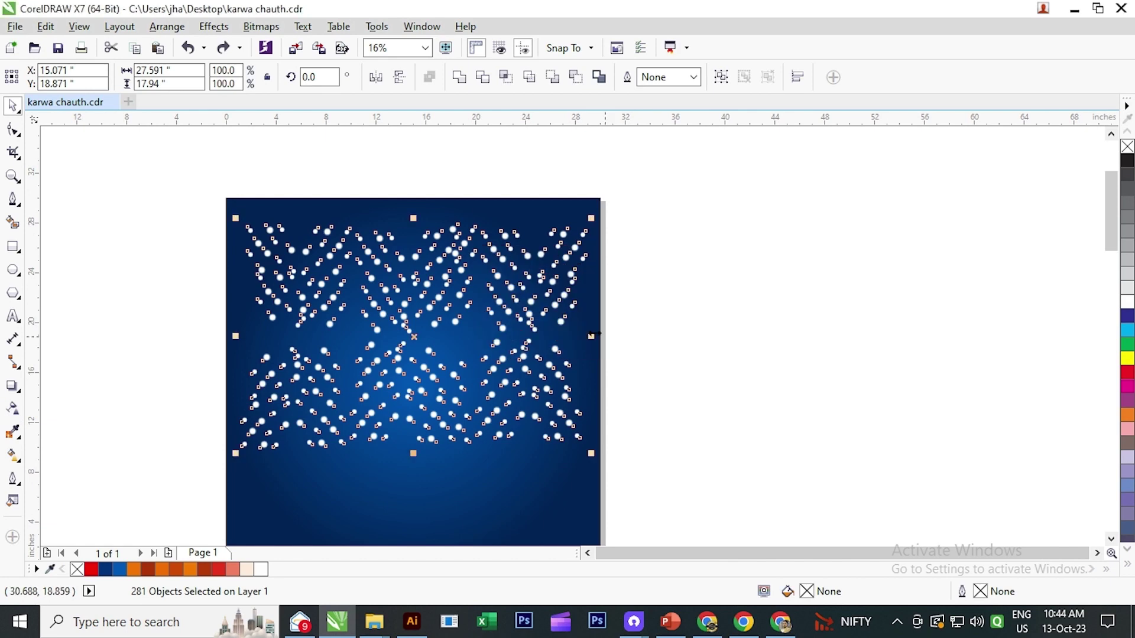
click(155, 248)
click(371, 278)
click(273, 236)
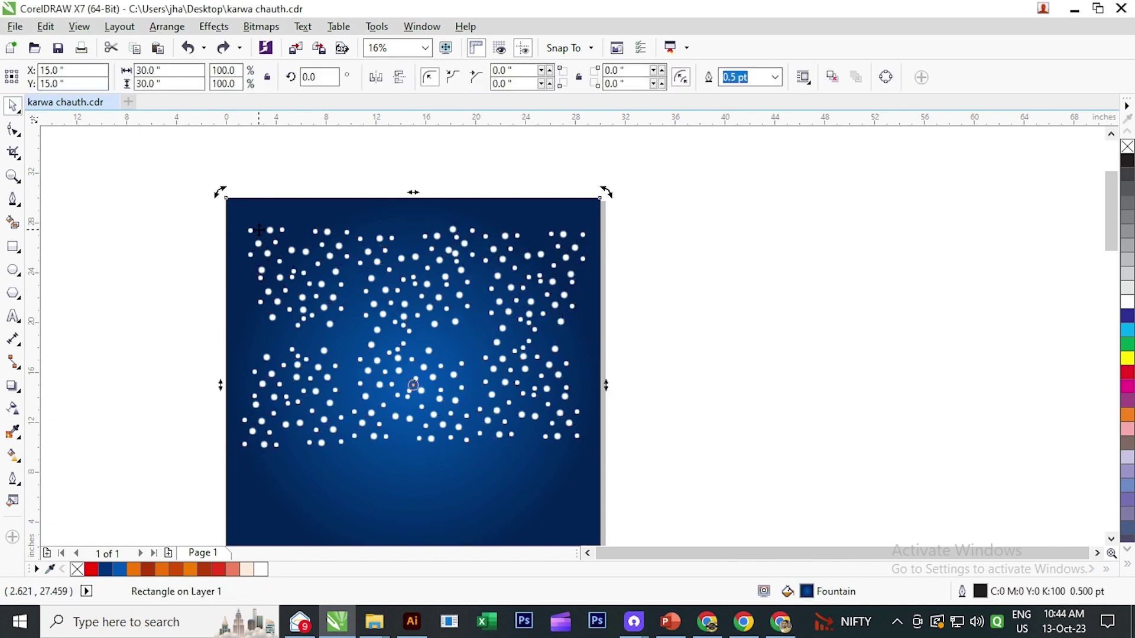
key(Tab)
- Group all the dots and convert the group to a single 400 dpi CMYK bitmap
drag(156, 214, 709, 500)
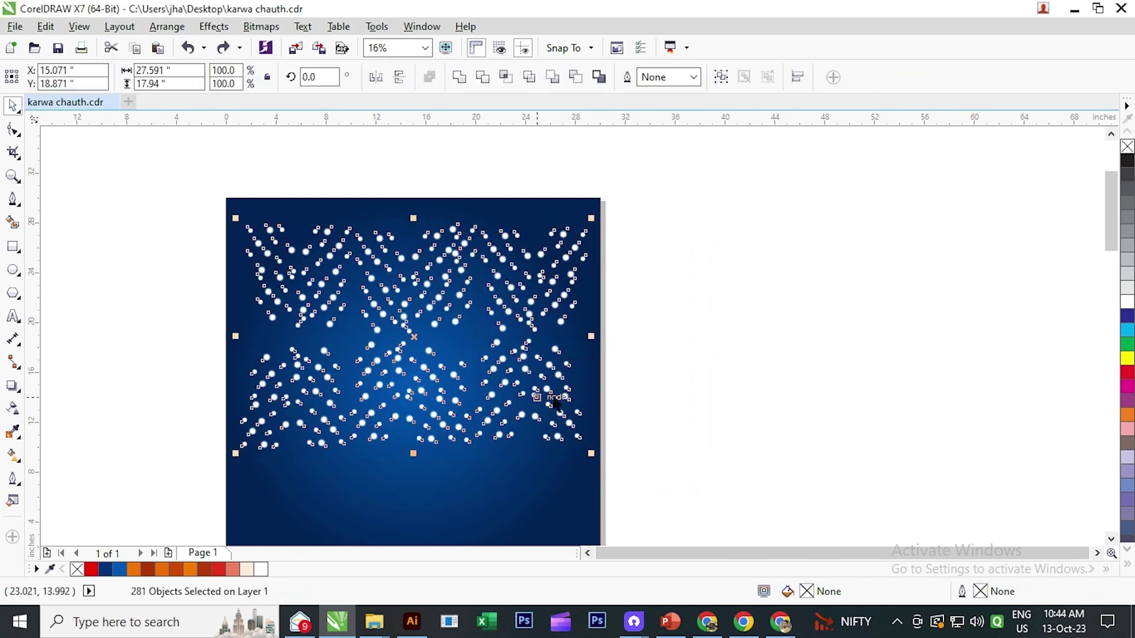
click(721, 77)
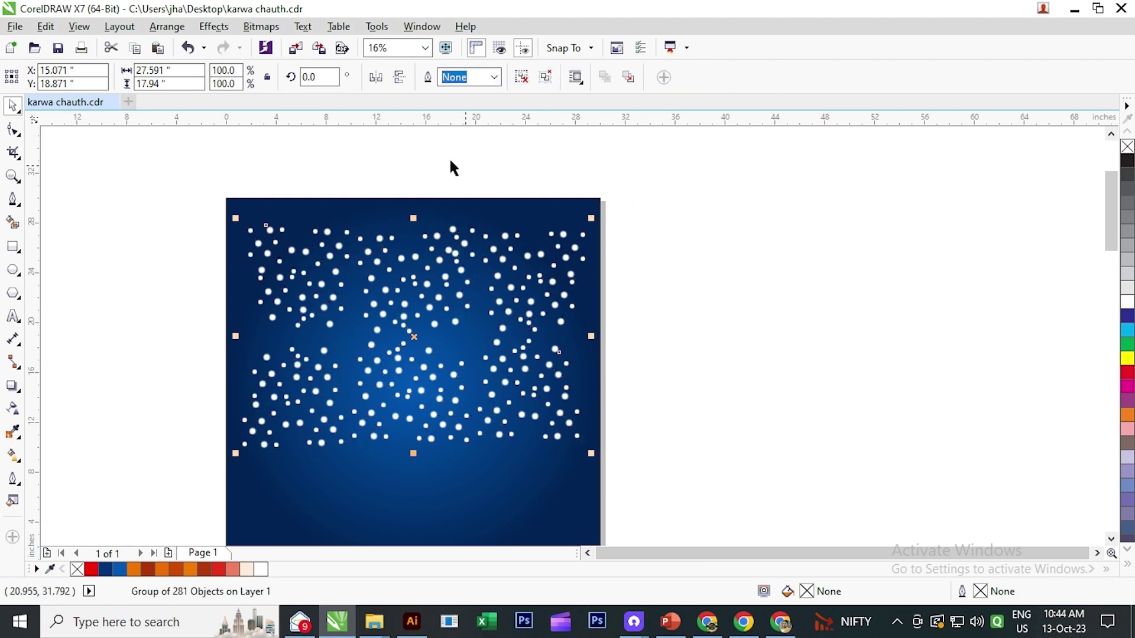
click(260, 26)
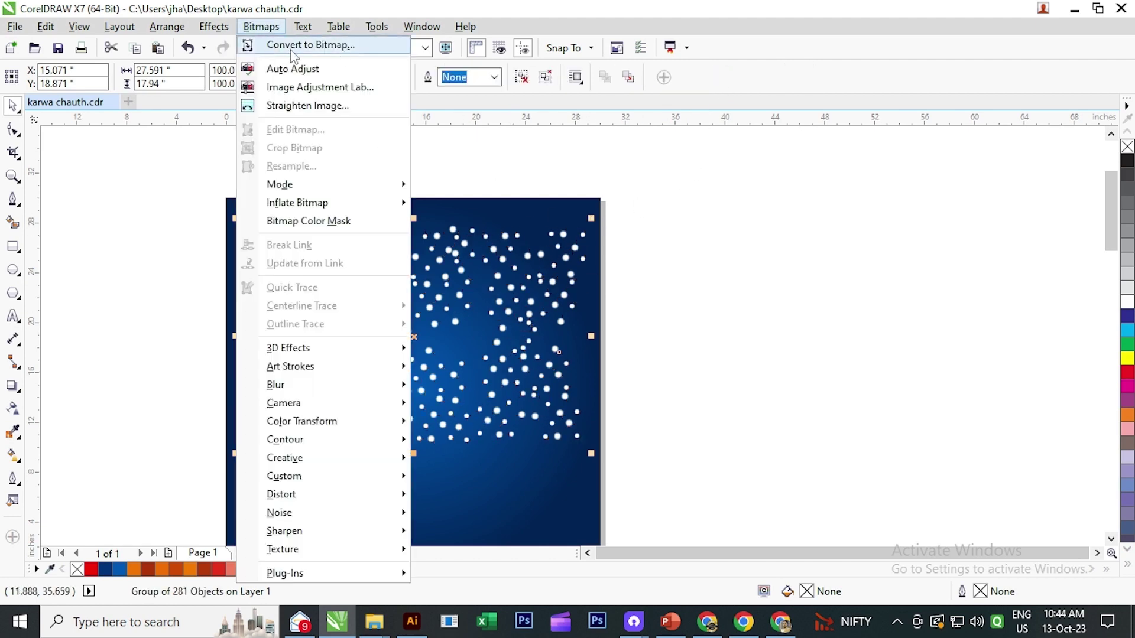
click(291, 50)
click(512, 398)
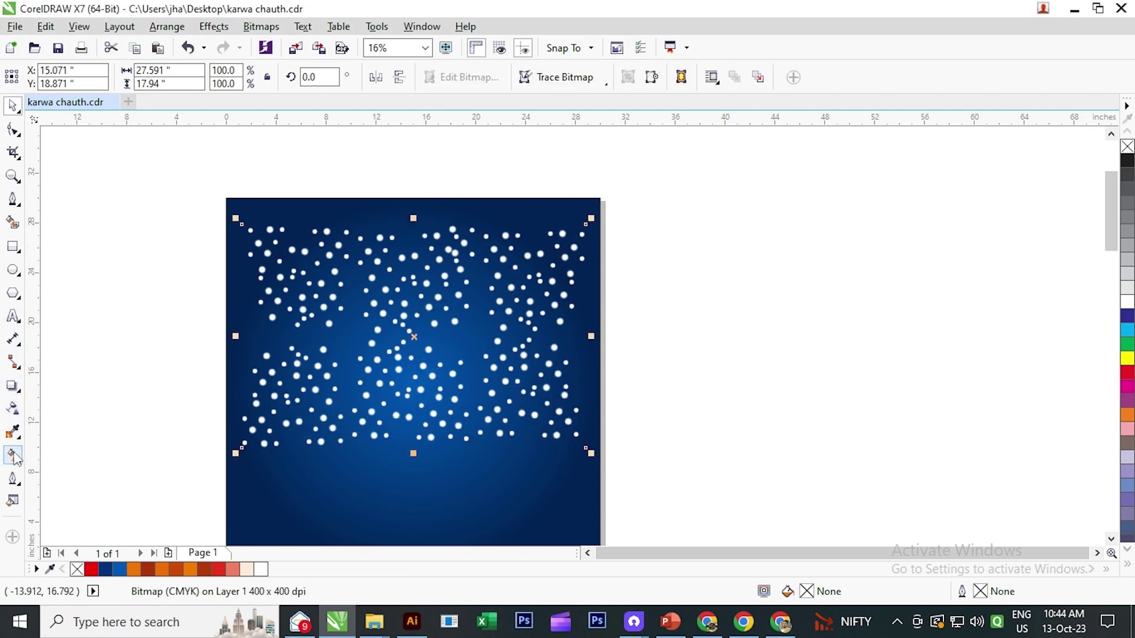
- Apply a uniform transparency of 60 to the dot bitmap
click(12, 408)
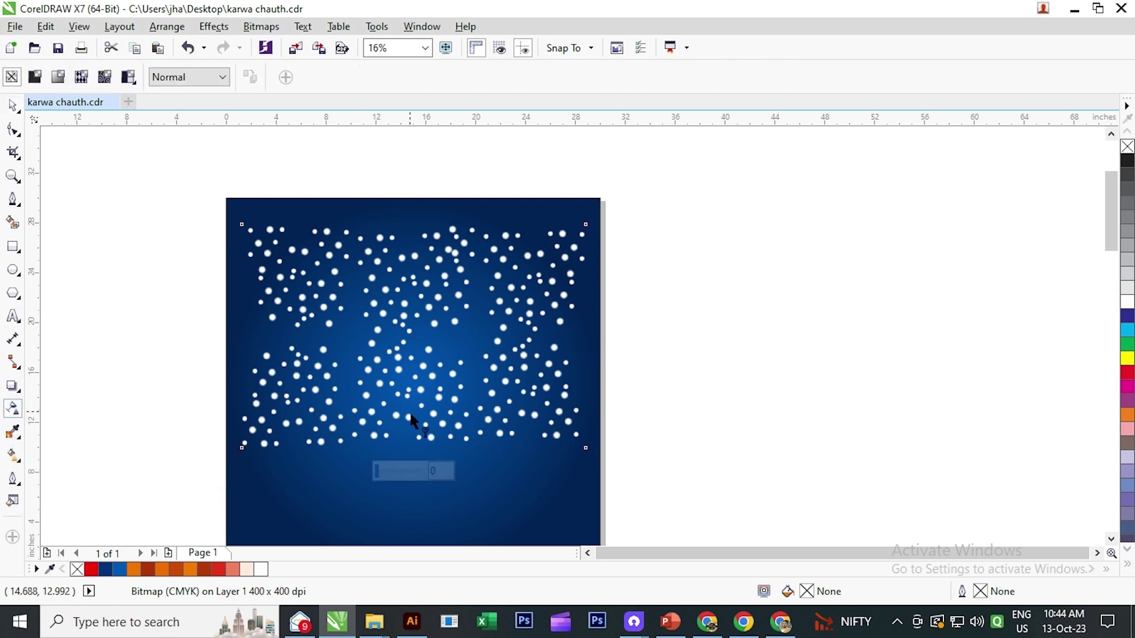
click(394, 471)
mouse_move(407, 476)
mouse_down()
mouse_move(418, 475)
mouse_move(400, 477)
mouse_up()
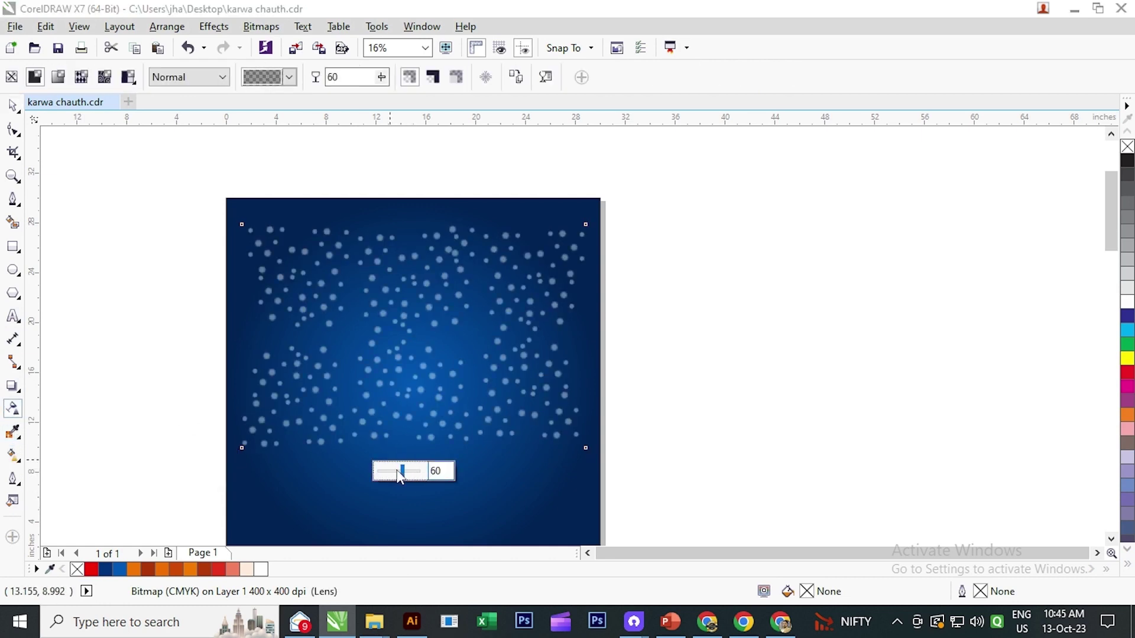
click(13, 108)
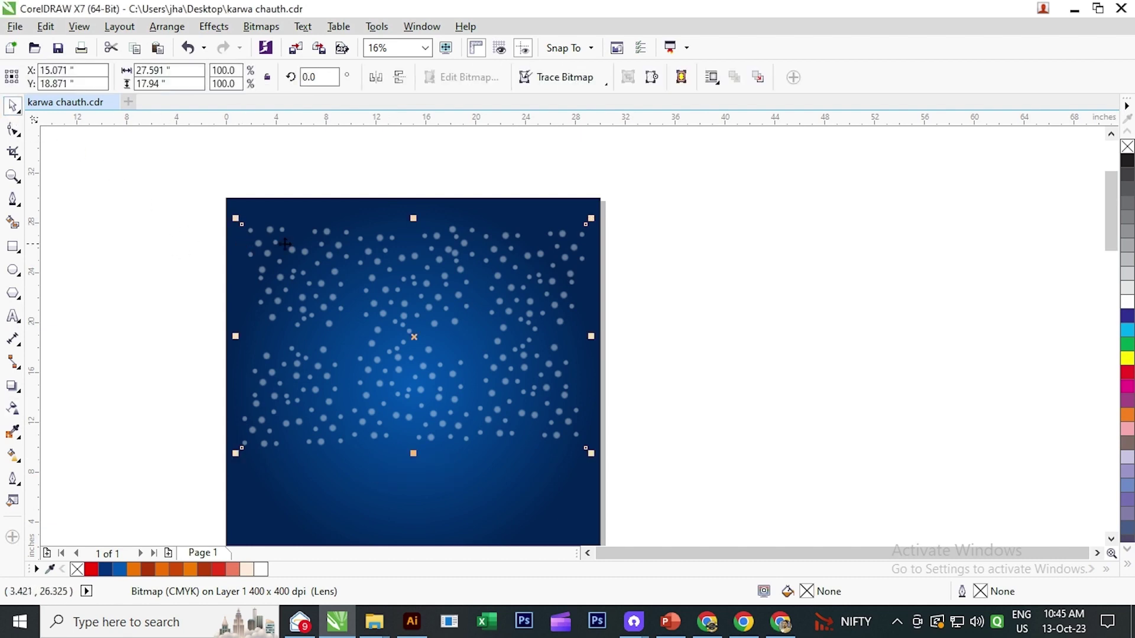
click(331, 289)
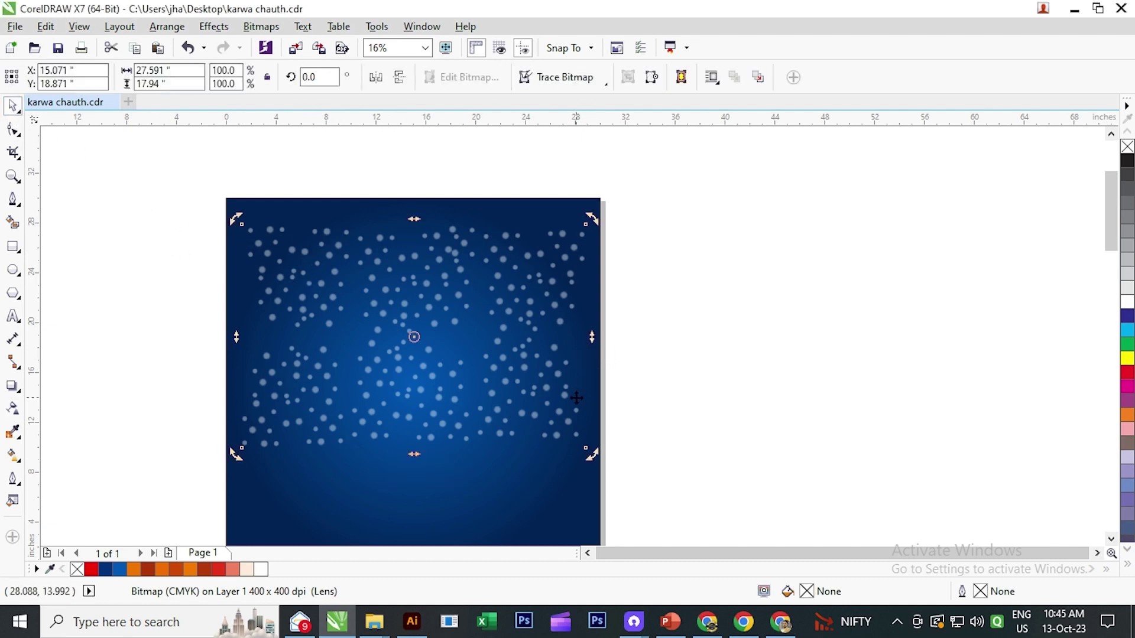
- Replace the dot bitmap's uniform transparency with a linear vertical one that fades the dots out toward the bottom
click(711, 396)
scroll(381, 317, down, 1)
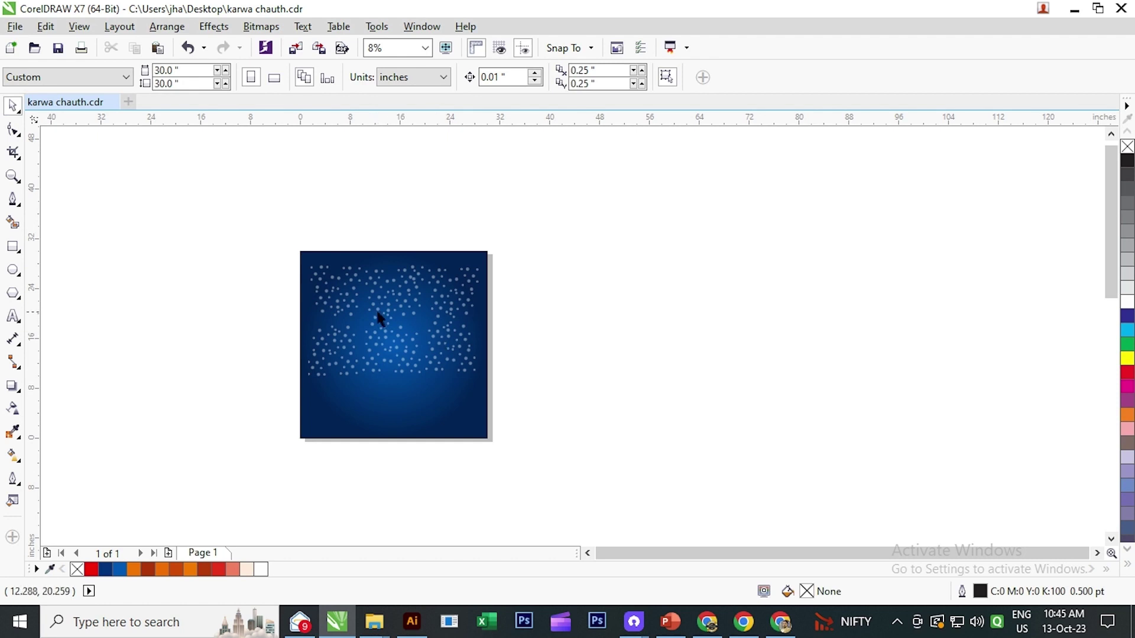
click(381, 320)
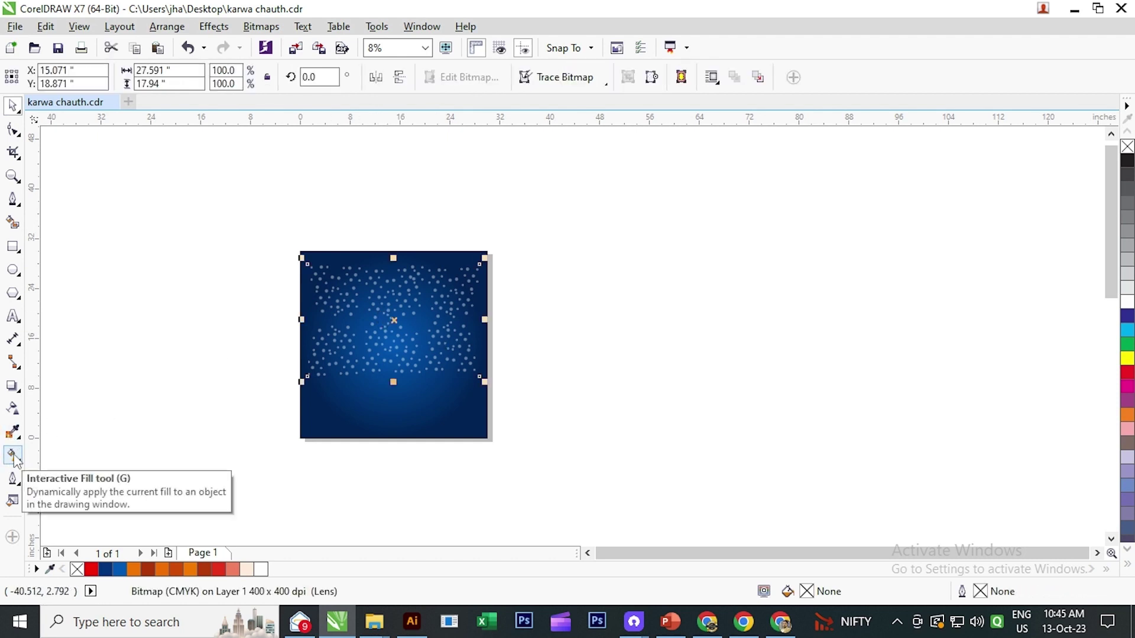
click(13, 408)
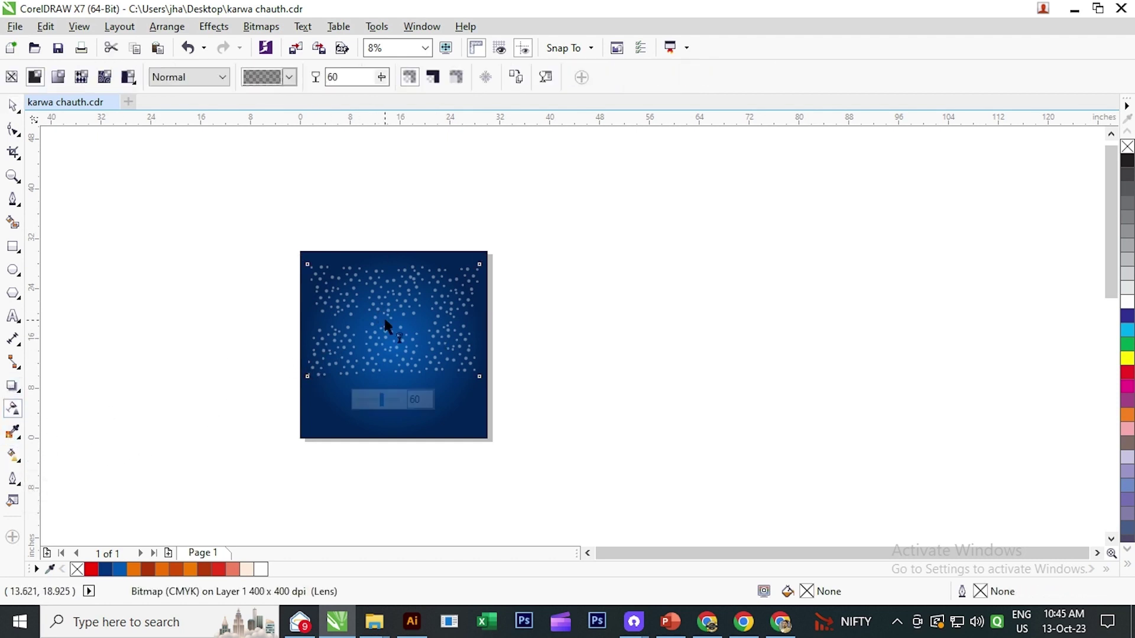
drag(385, 320, 385, 369)
drag(386, 317, 385, 229)
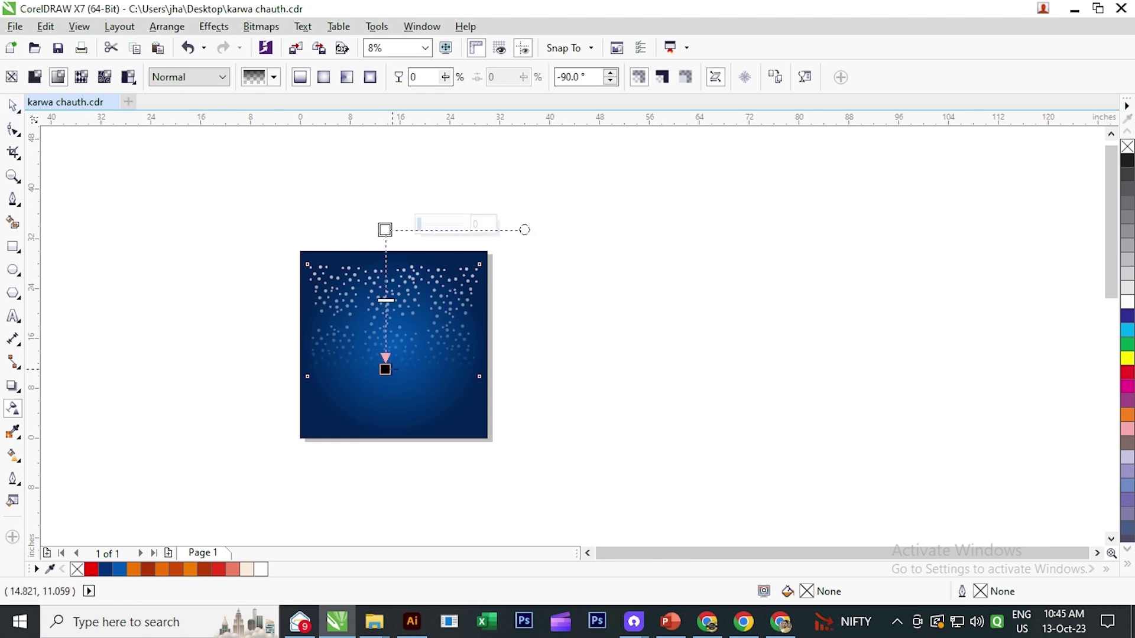
drag(386, 369, 386, 355)
click(12, 108)
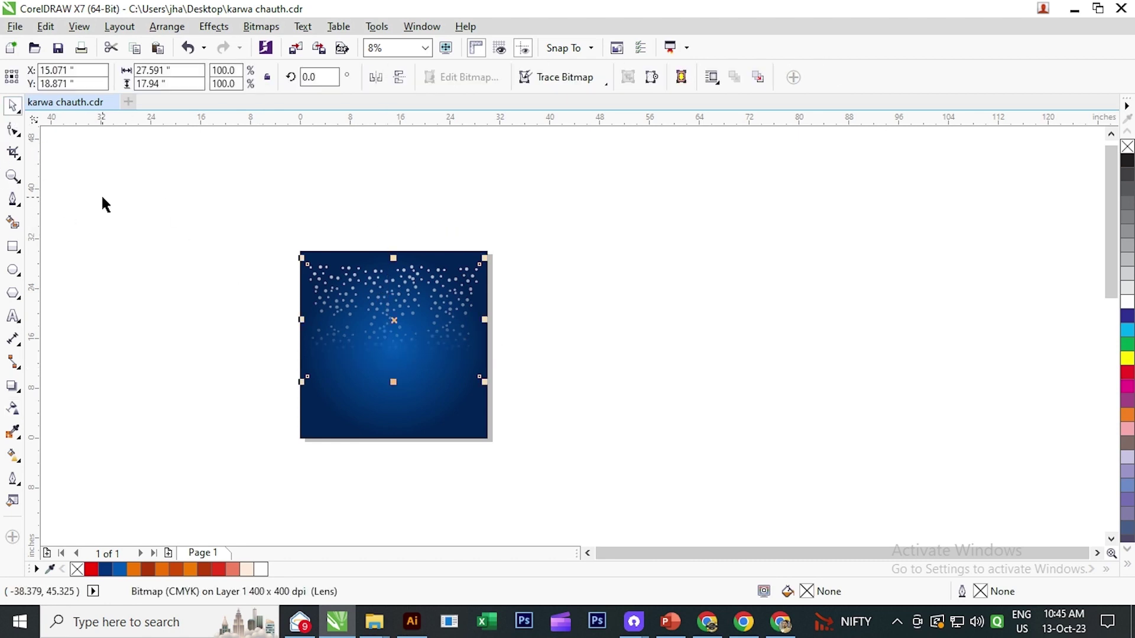
click(160, 299)
- Scale the dot bitmap up to about 111.8% and move it up to the page's top edge
click(409, 313)
scroll(425, 331, up, 1)
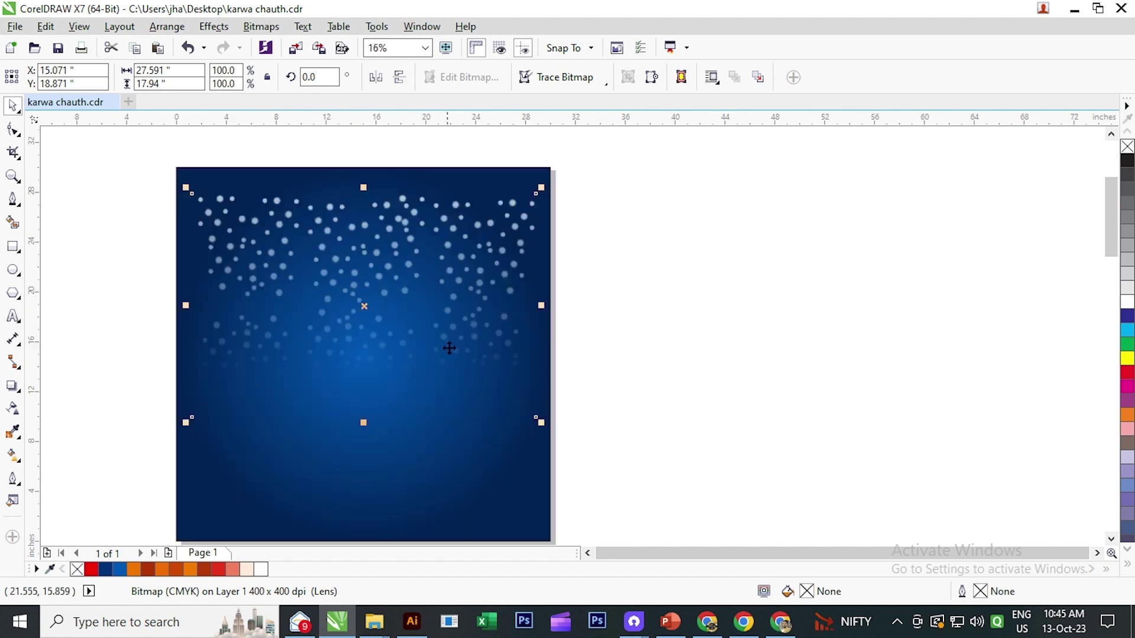
drag(540, 422, 561, 436)
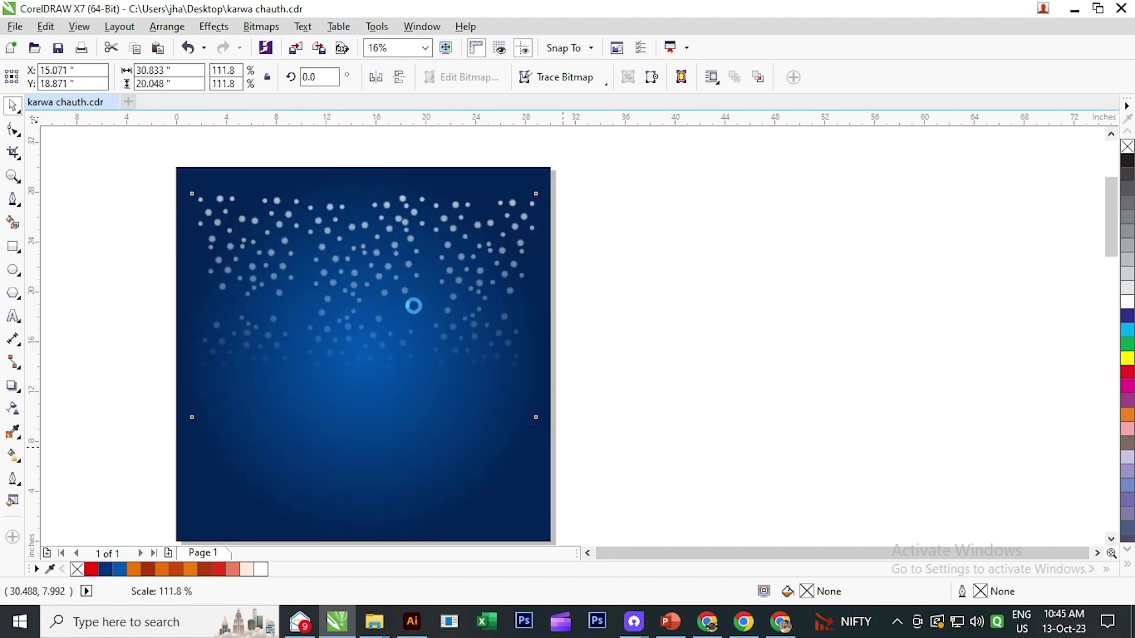
drag(363, 306, 363, 289)
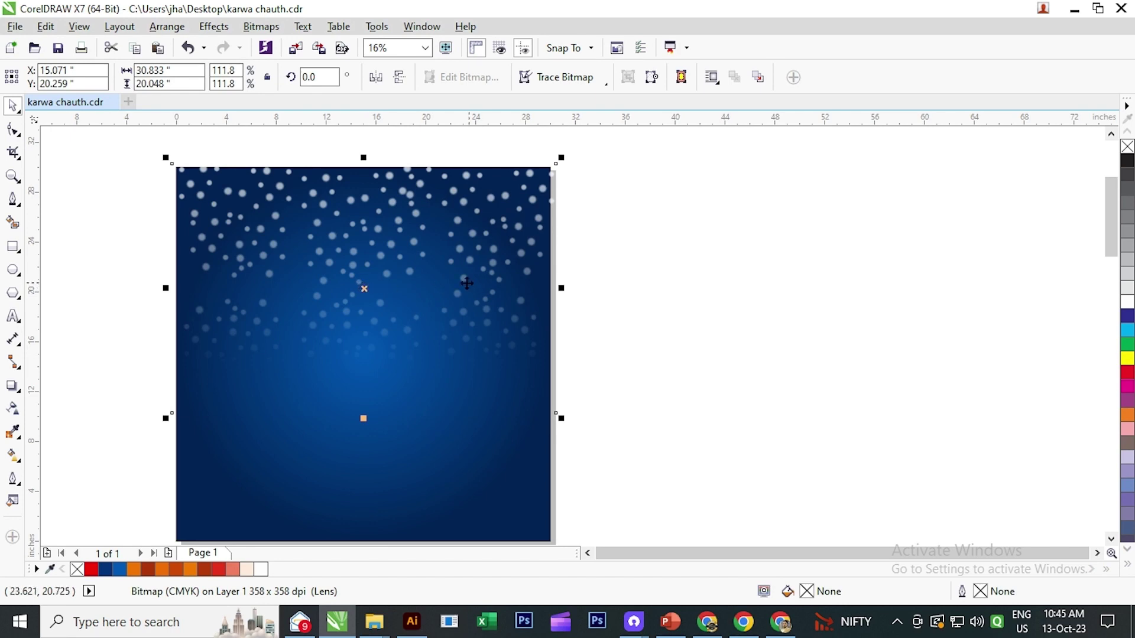
- PowerClip the dot bitmap inside the blue gradient background square
scroll(390, 260, down, 1)
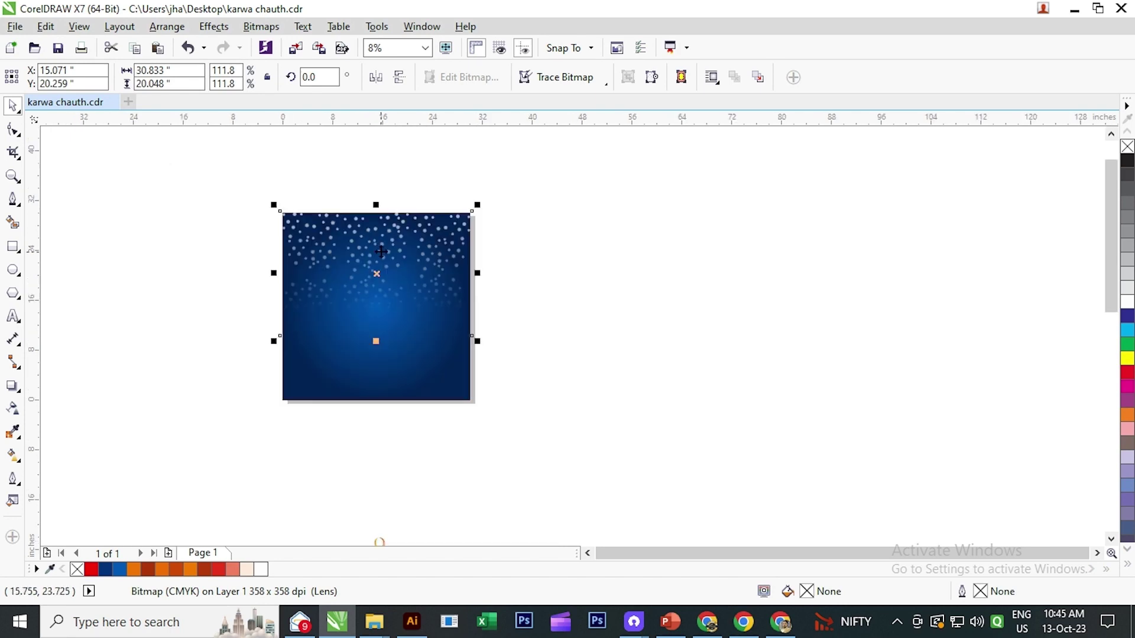
right_click(381, 247)
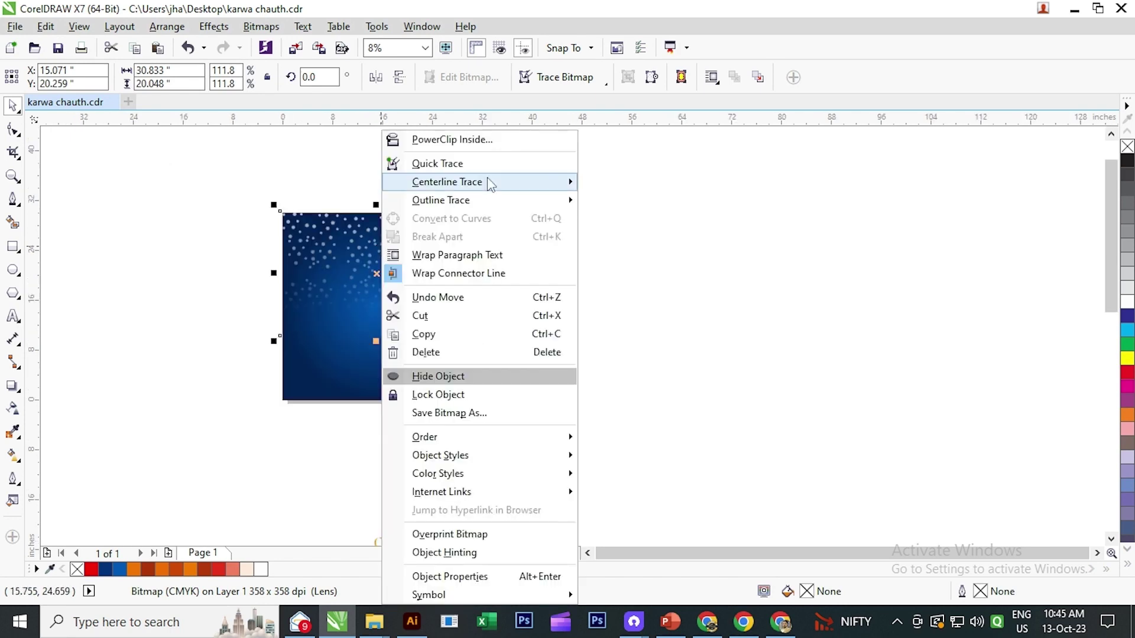
click(449, 149)
click(406, 300)
click(576, 364)
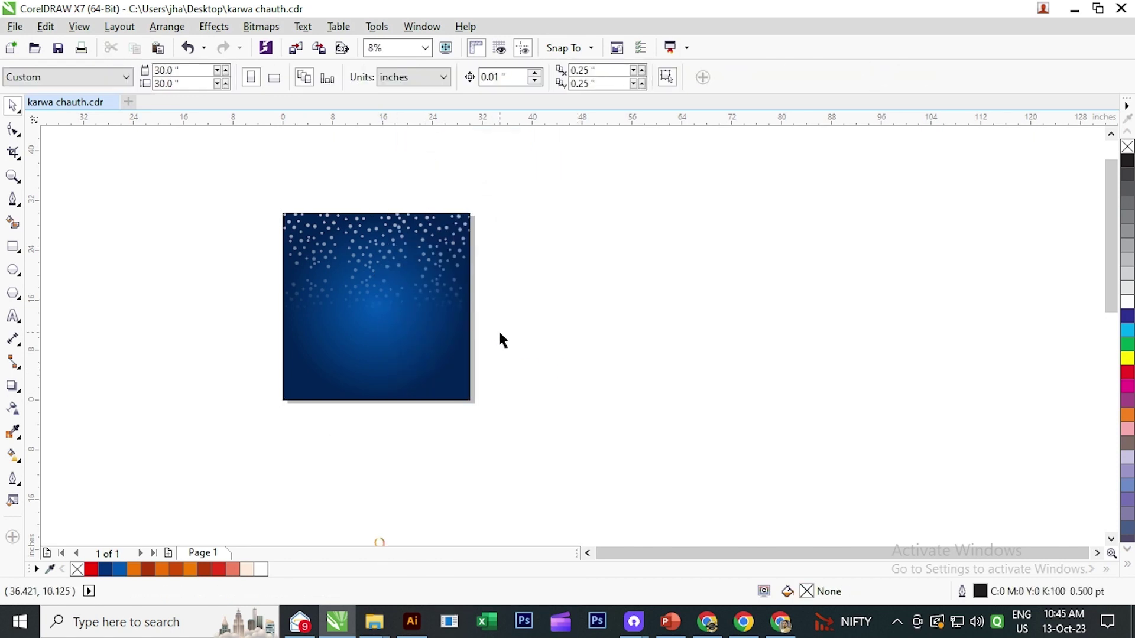
- Draw a circle about 10.96 inches in diameter and position it near the horizontal center of the page's upper half
key(z)
drag(274, 208, 483, 413)
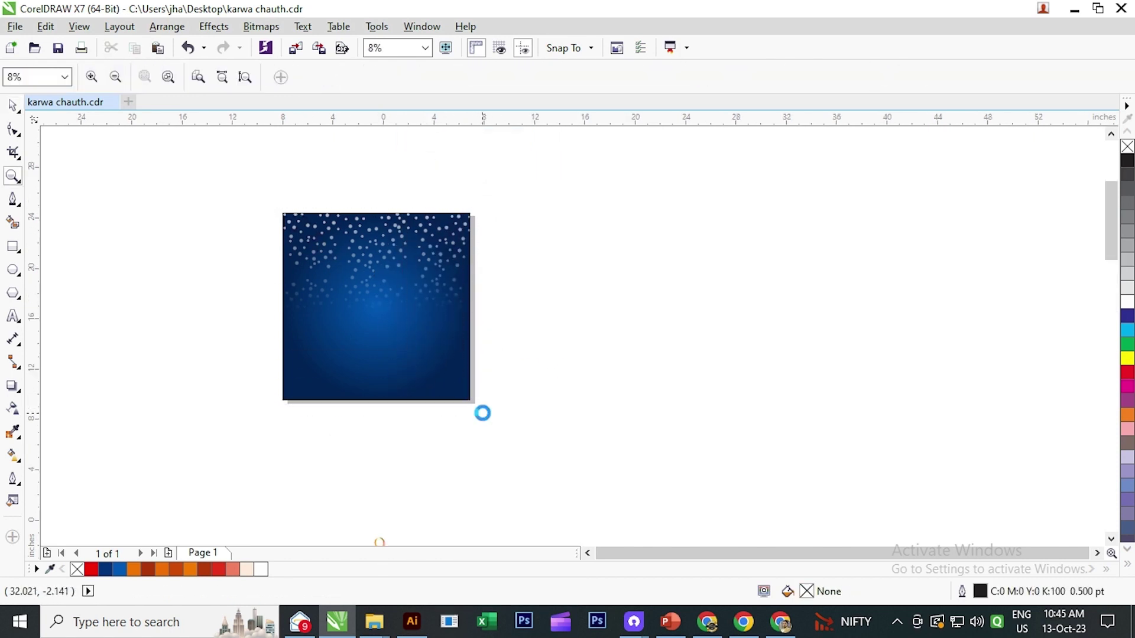
click(11, 106)
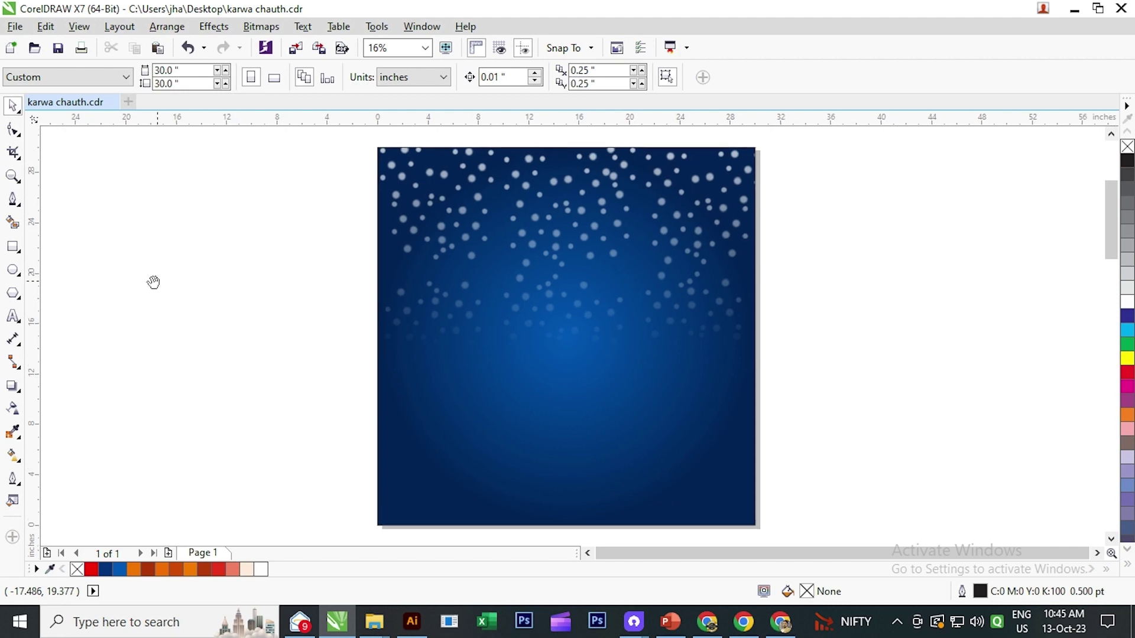
drag(154, 283, 130, 305)
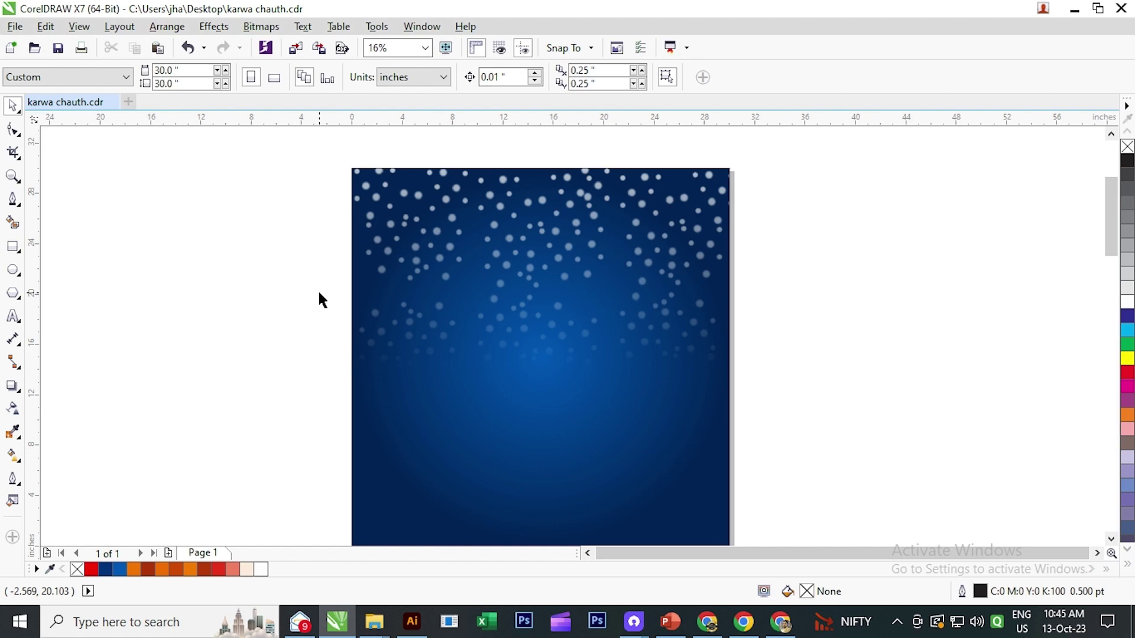
click(13, 274)
drag(515, 230, 653, 369)
click(12, 106)
drag(584, 289, 546, 272)
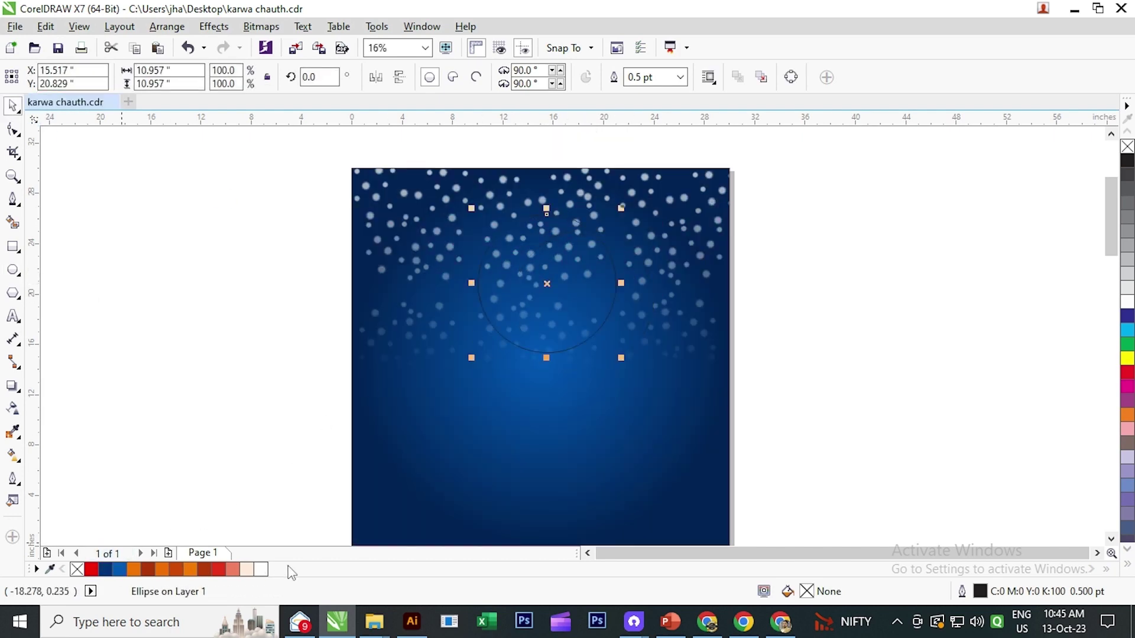
- Fill the circle with white and remove its outline
click(264, 570)
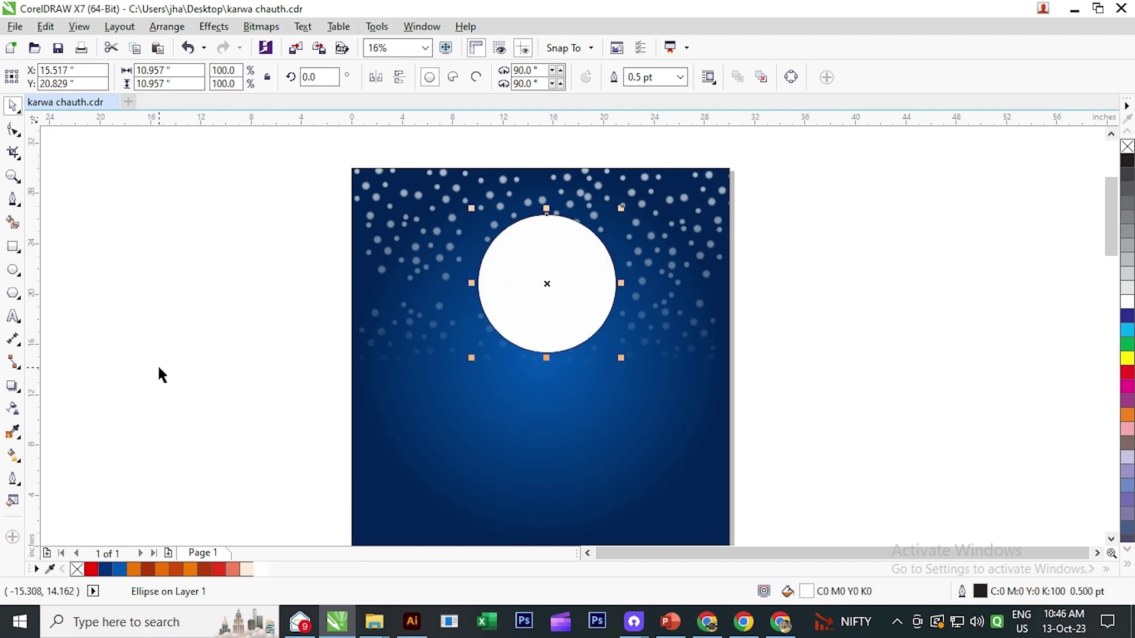
click(229, 366)
drag(517, 318, 451, 339)
click(474, 336)
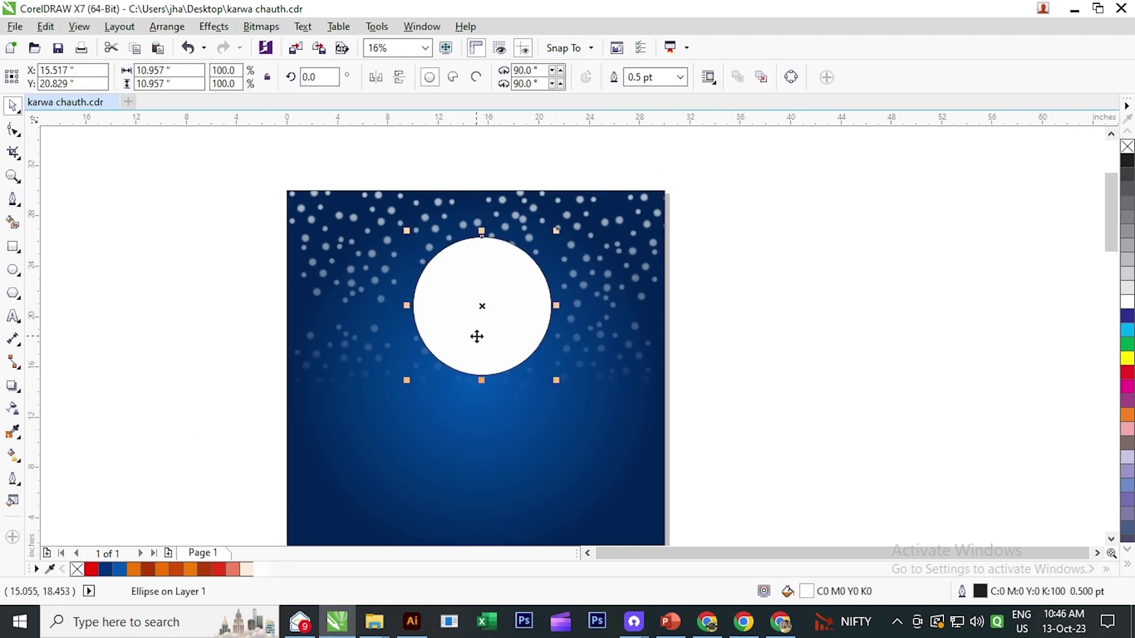
click(509, 335)
click(515, 335)
right_click(77, 570)
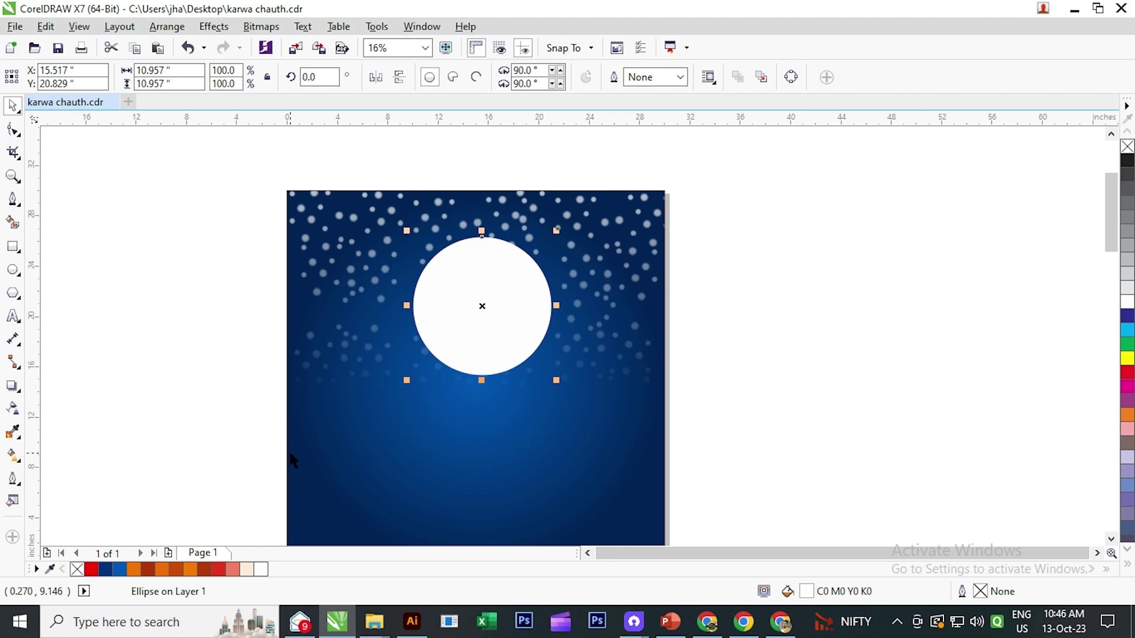
- Copy and paste the white circle, and move one copy out over the page's right edge
click(45, 27)
click(46, 144)
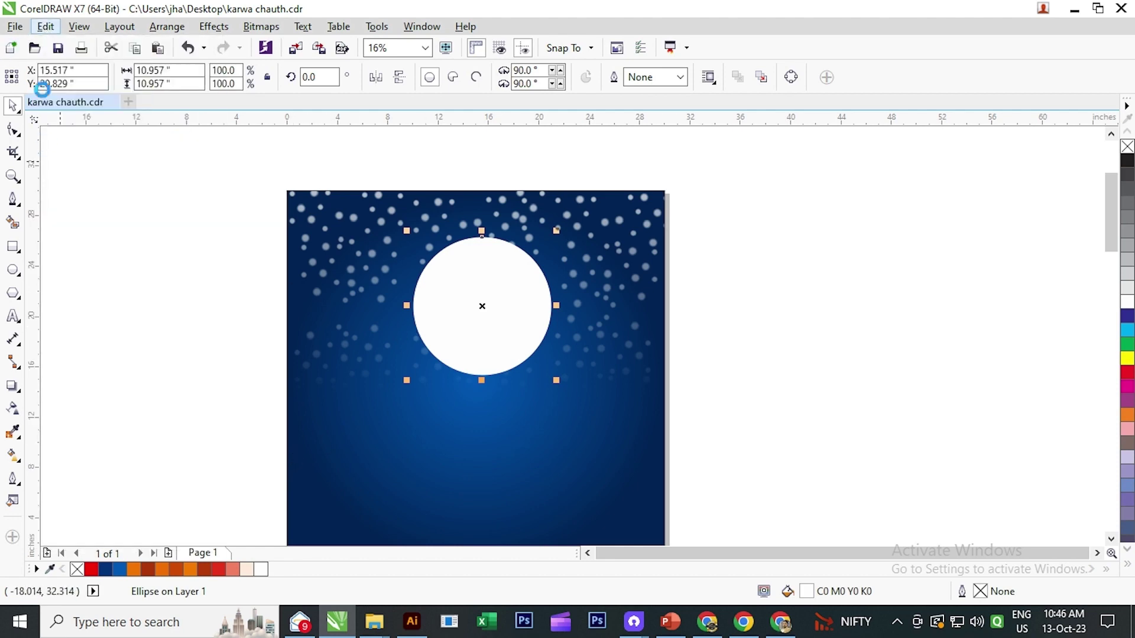
click(45, 27)
click(63, 161)
drag(499, 296, 712, 296)
- Fill the circle on the page with blue R0 G88 B182 and convert it to a 400 dpi CMYK bitmap with transparent background
click(528, 315)
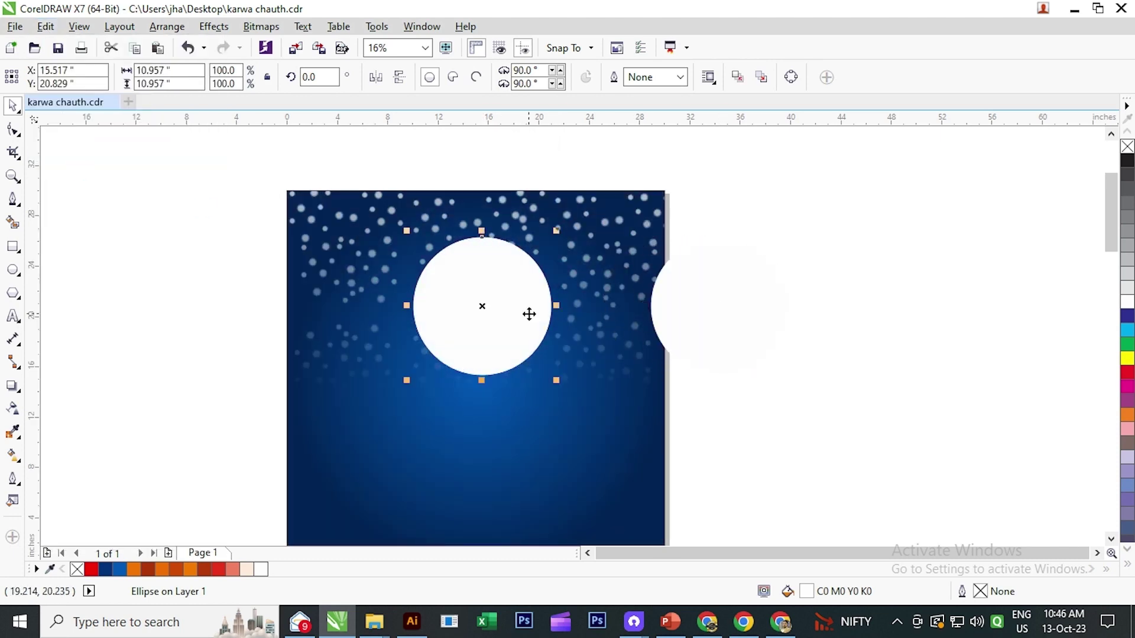
click(120, 569)
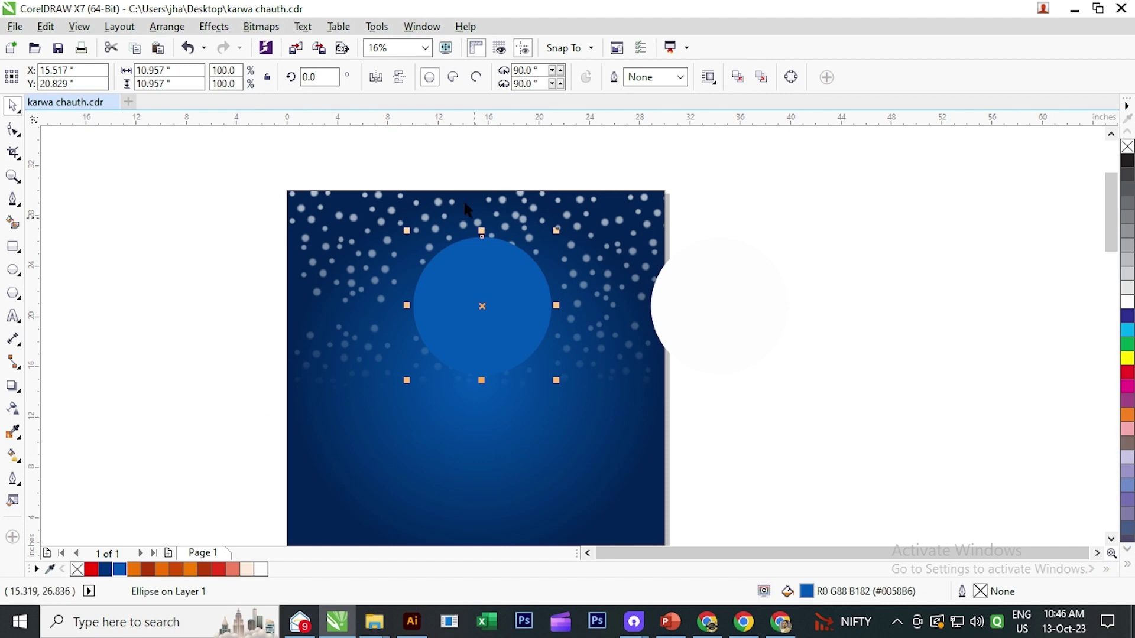
click(260, 26)
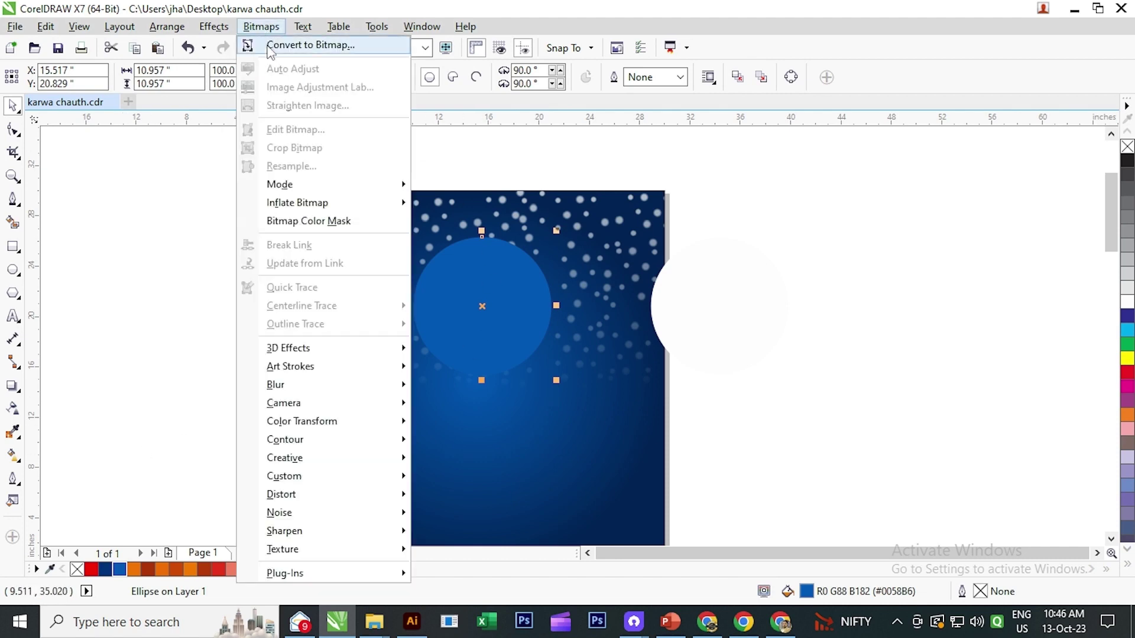
click(270, 47)
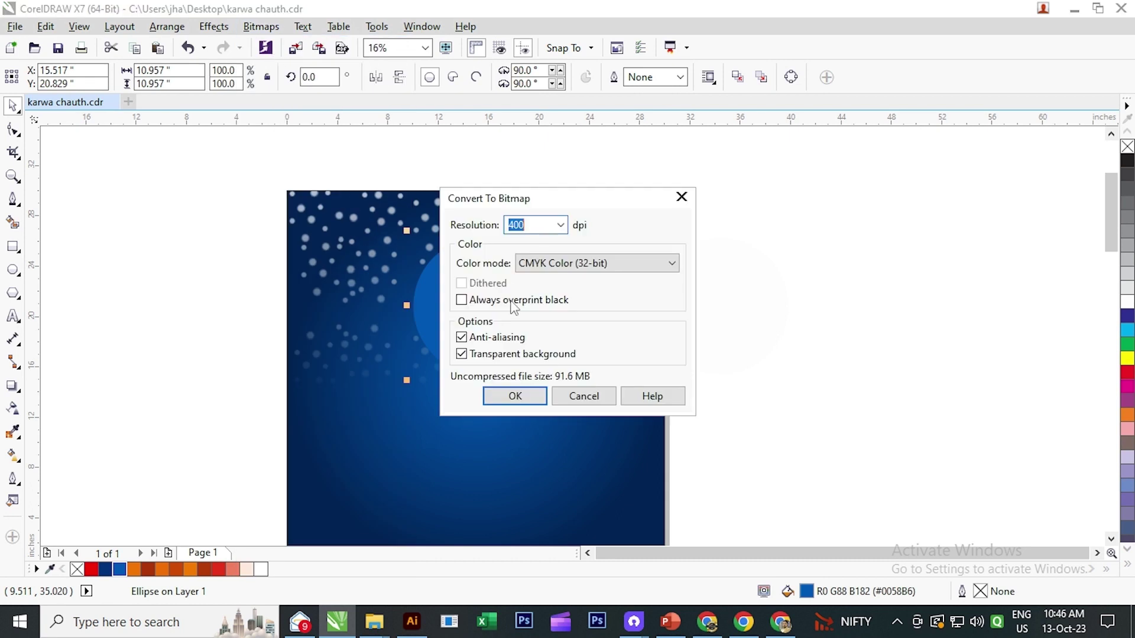
click(514, 395)
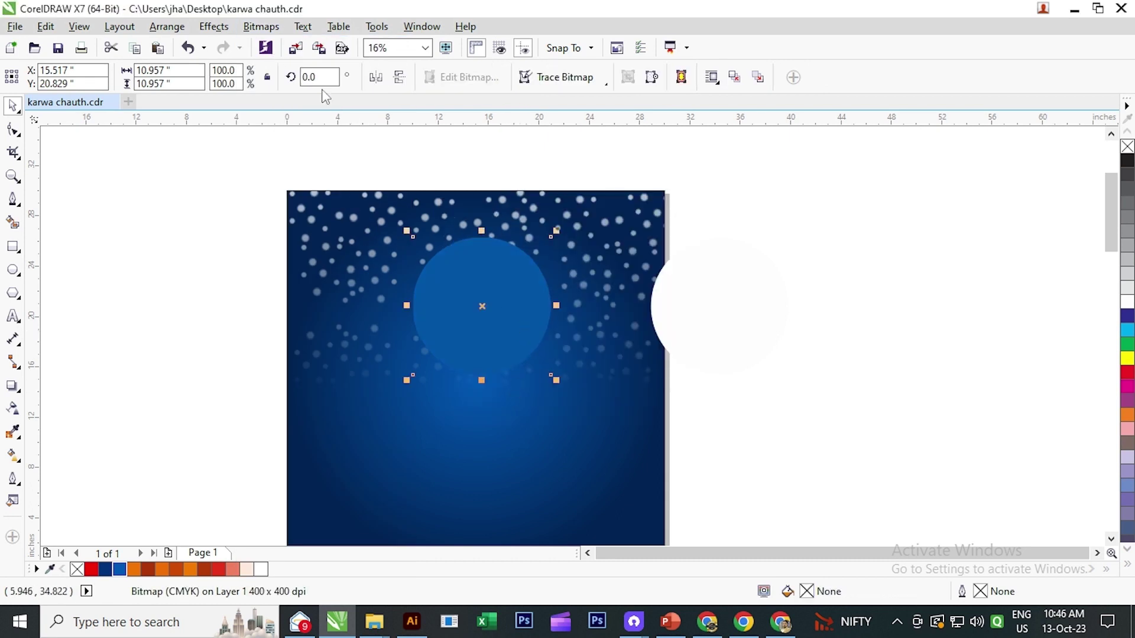
- Apply a Gaussian blur with a radius of 89 pixels to the blue circle bitmap
click(261, 27)
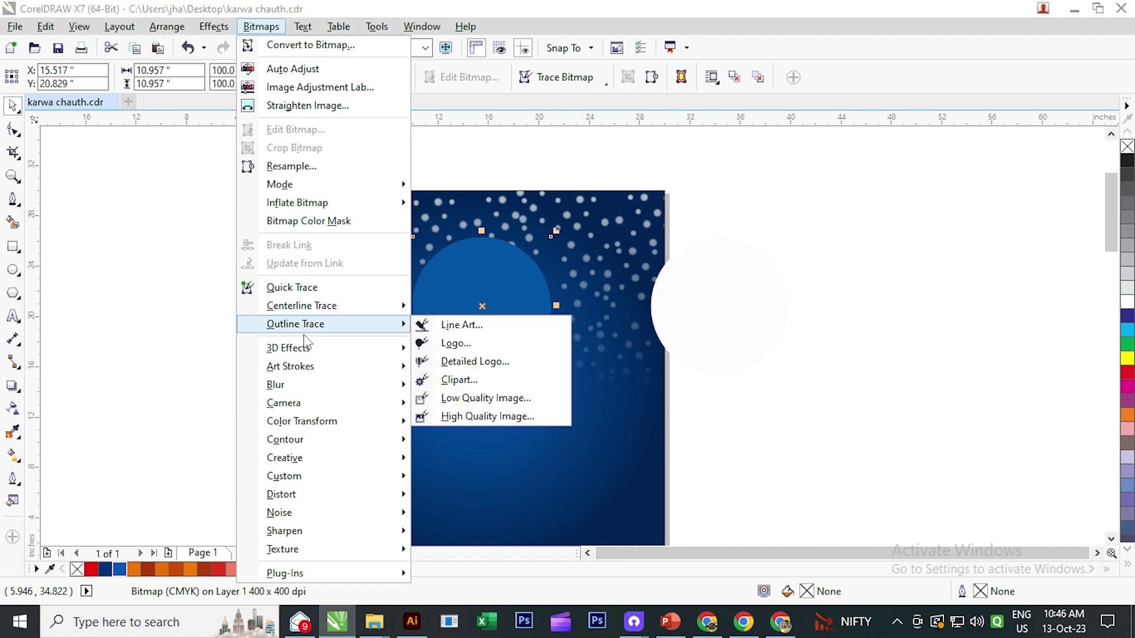
mouse_move(307, 389)
click(470, 405)
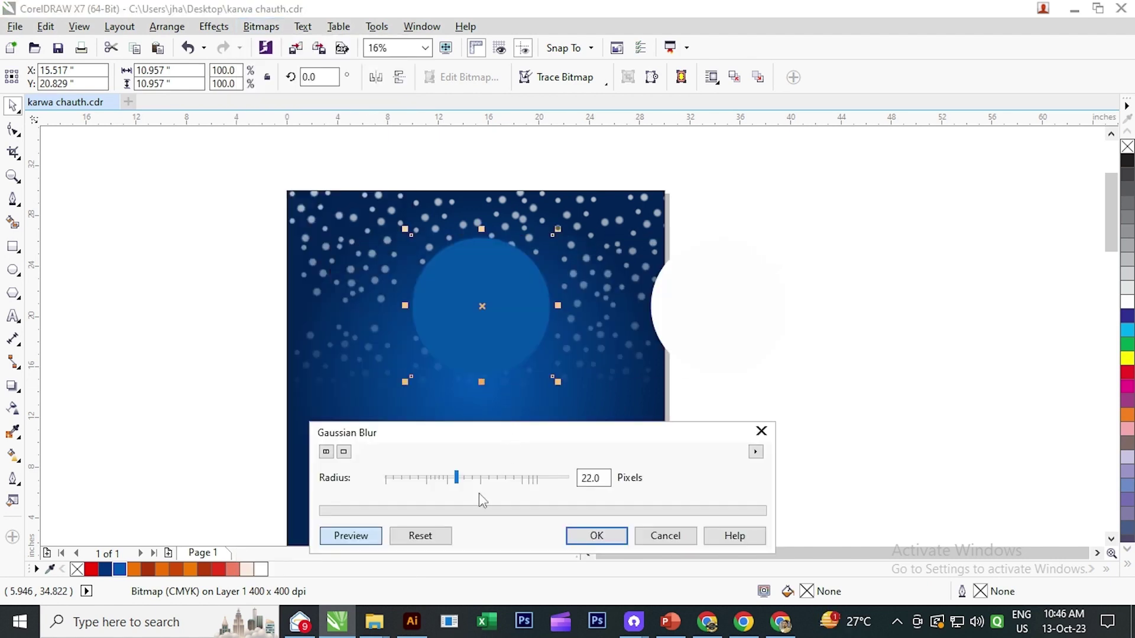
click(488, 484)
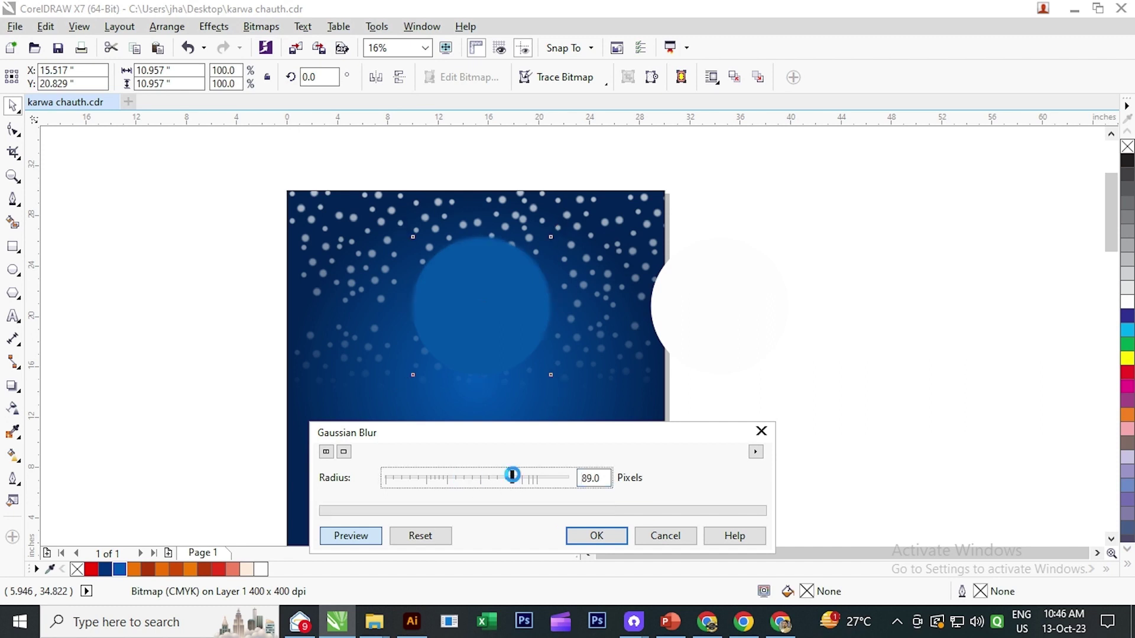
click(588, 532)
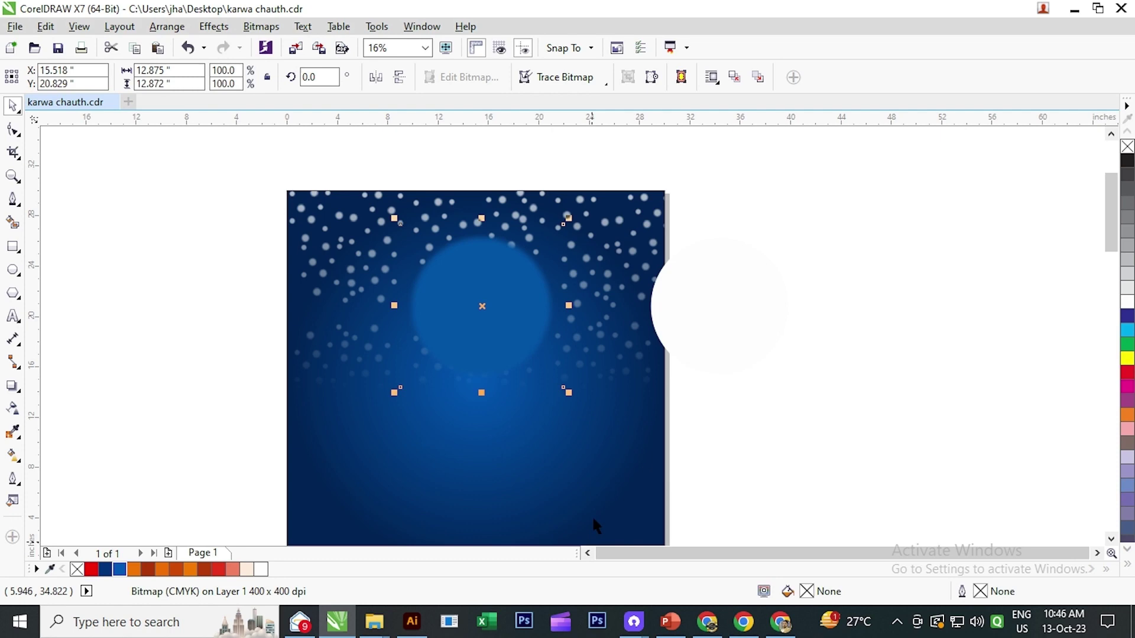
- Center the white circle over the blurred blue circle and clear the selection
click(697, 330)
shift+click(496, 302)
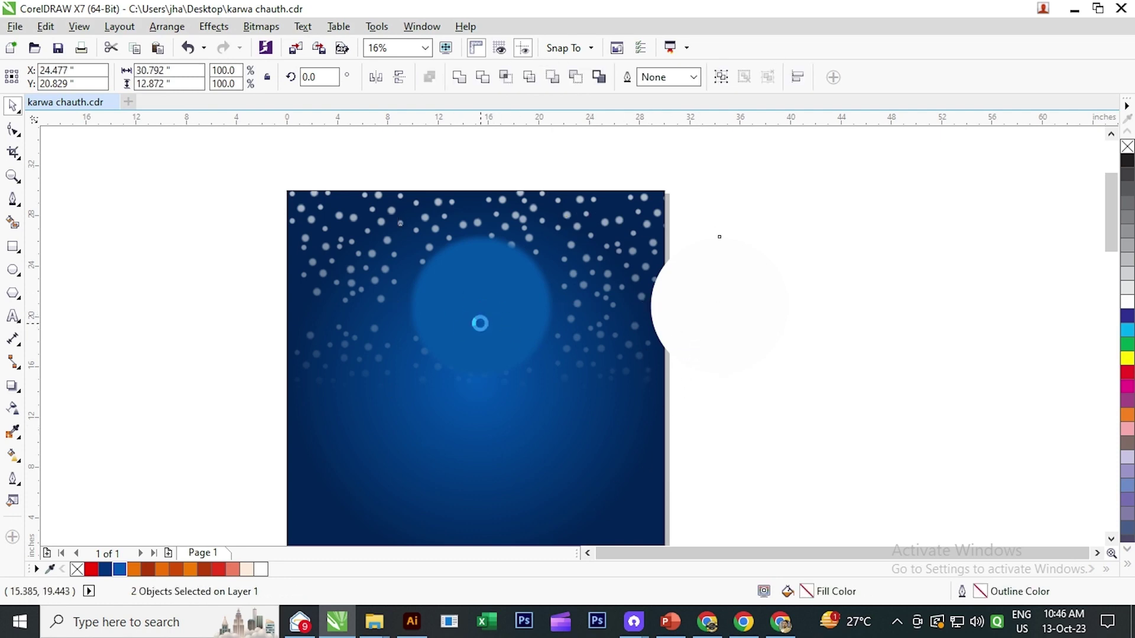
key(c)
click(828, 360)
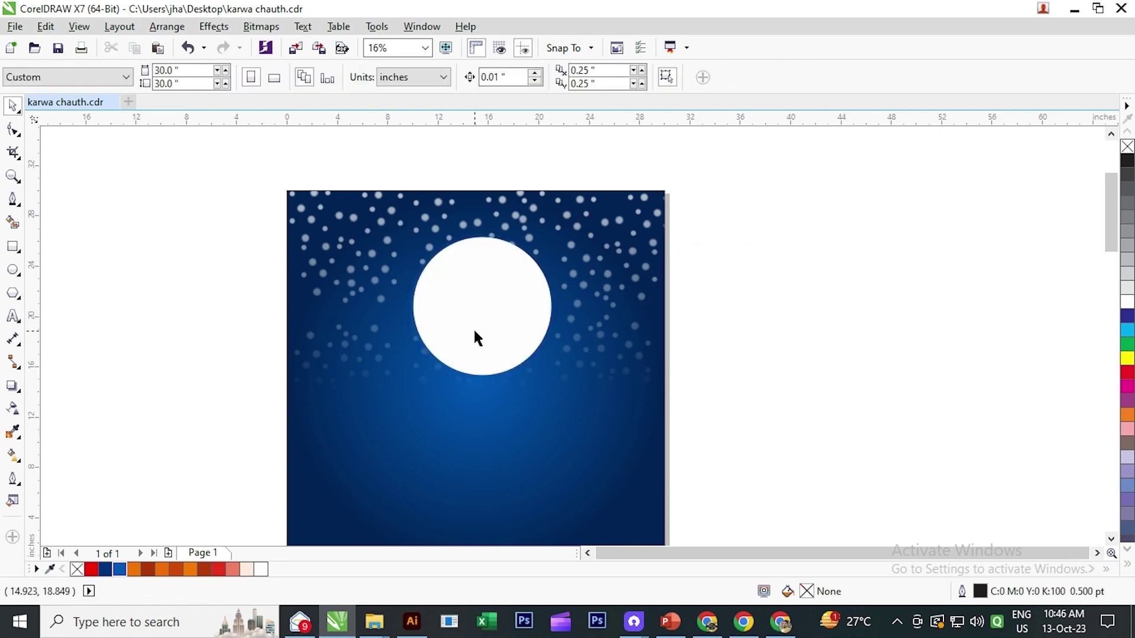
- Move the white circle aside and apply another Gaussian blur of 140 pixels to the blue circle bitmap
drag(473, 327, 597, 336)
click(445, 300)
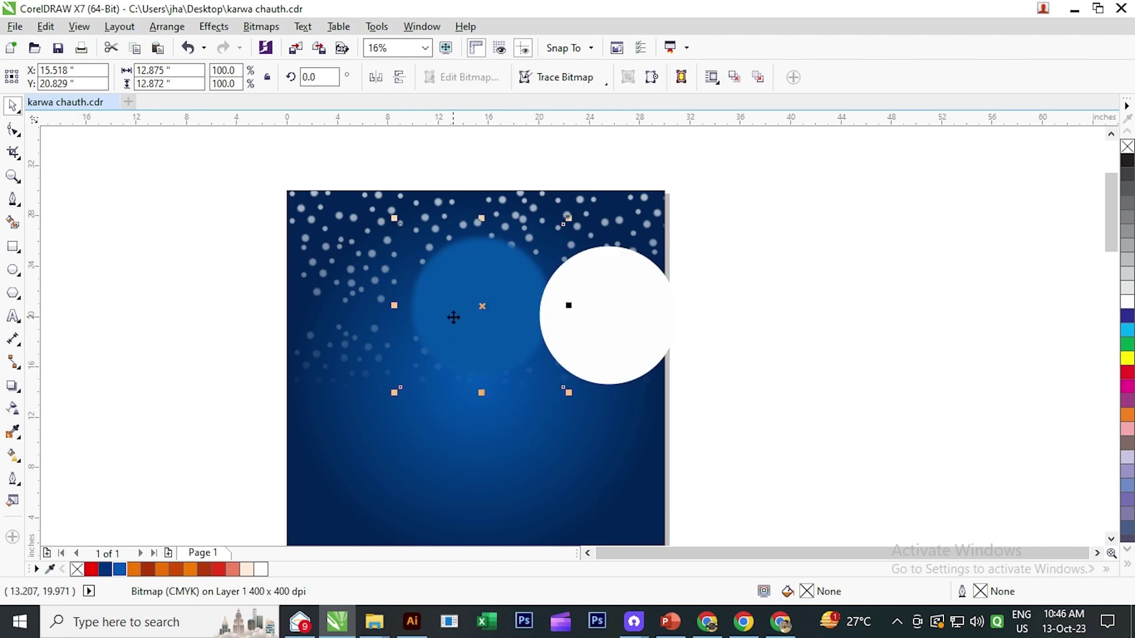
click(261, 27)
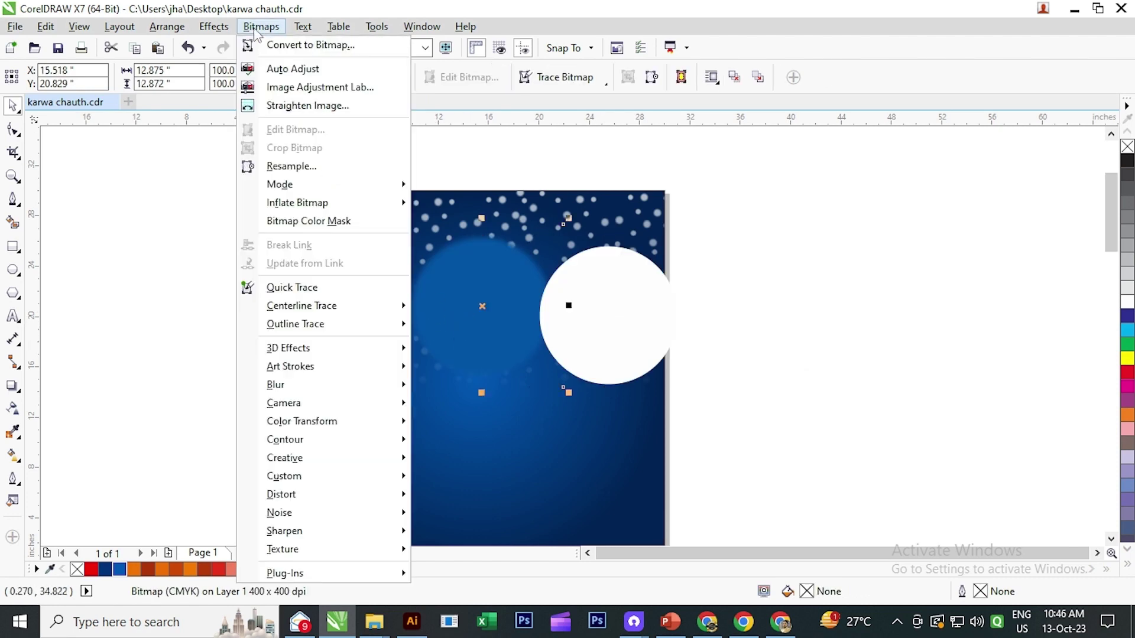
mouse_move(290, 385)
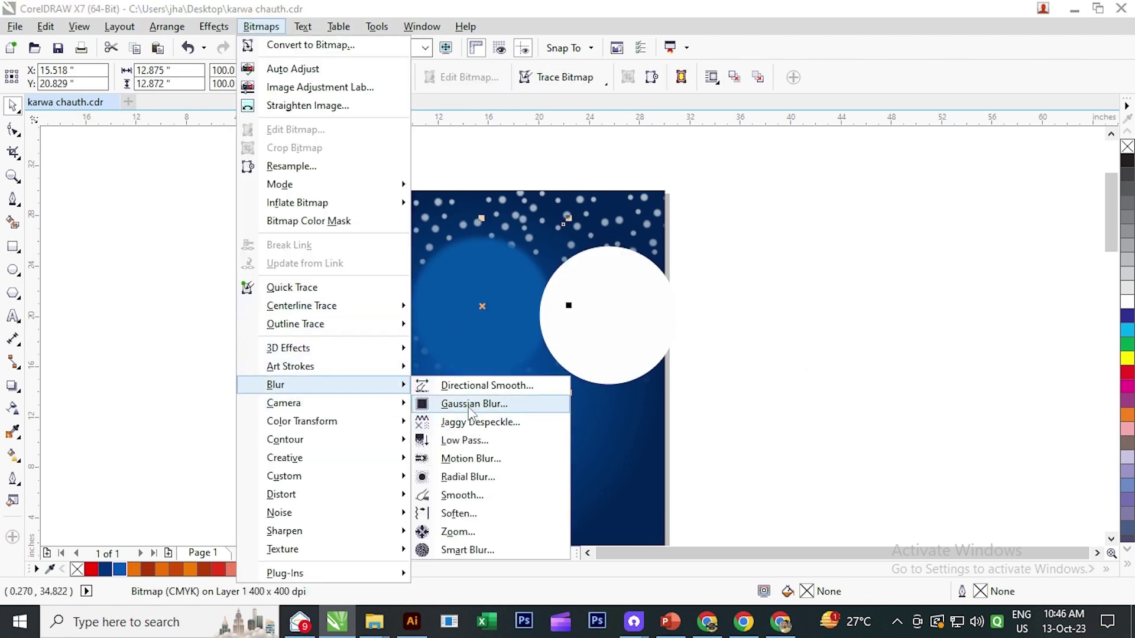
click(473, 404)
drag(501, 300, 481, 431)
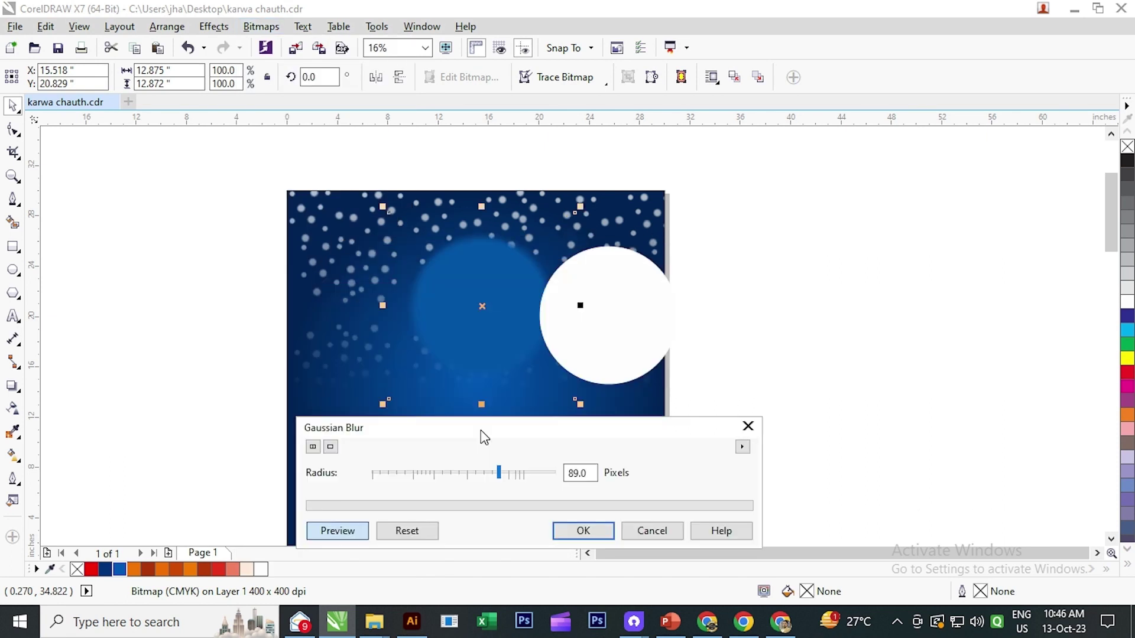
click(515, 474)
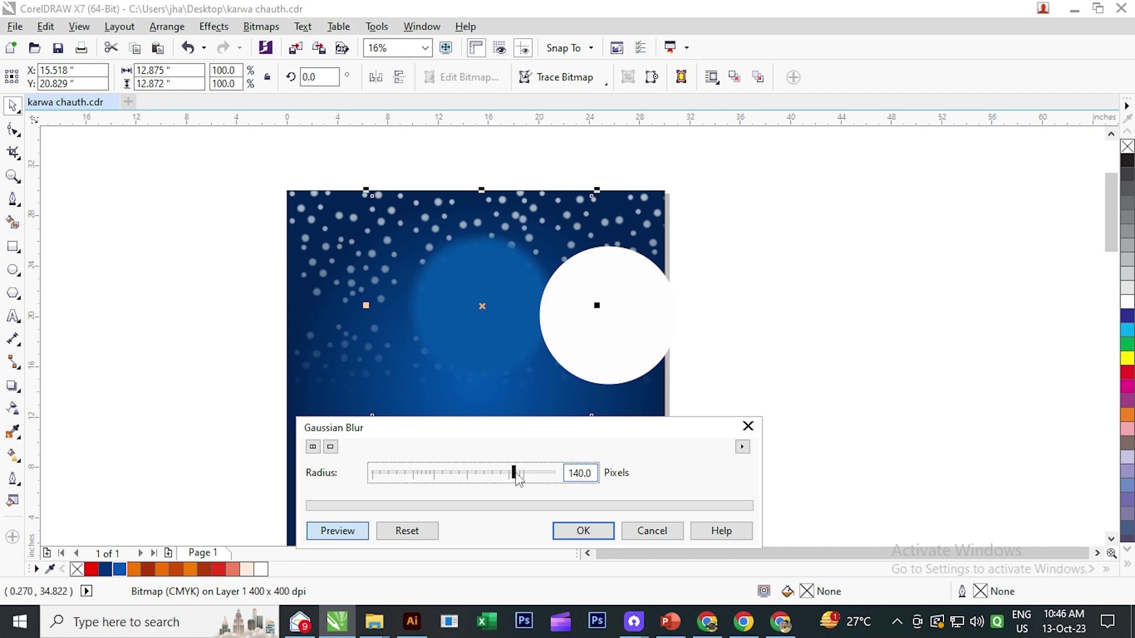
click(583, 530)
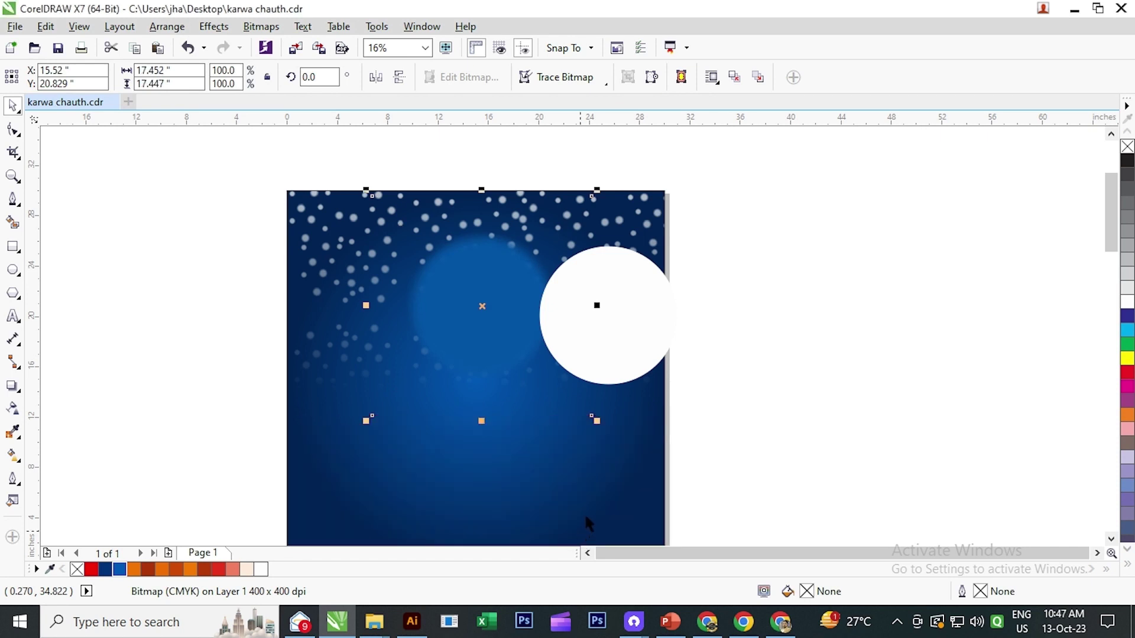
- Center the white circle horizontally and vertically on the blurred blue circle bitmap and clear the selection
click(651, 357)
shift+click(491, 322)
key(e)
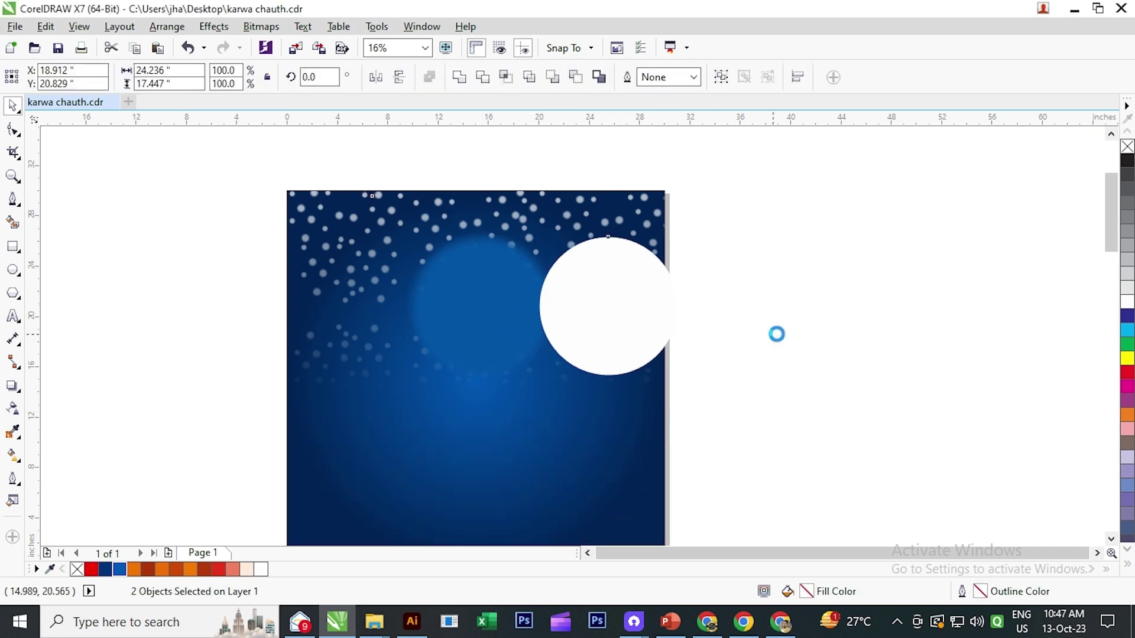
key(c)
click(778, 328)
- Convert the white circle to a 400 dpi CMYK bitmap with anti-aliasing and transparent background
click(491, 325)
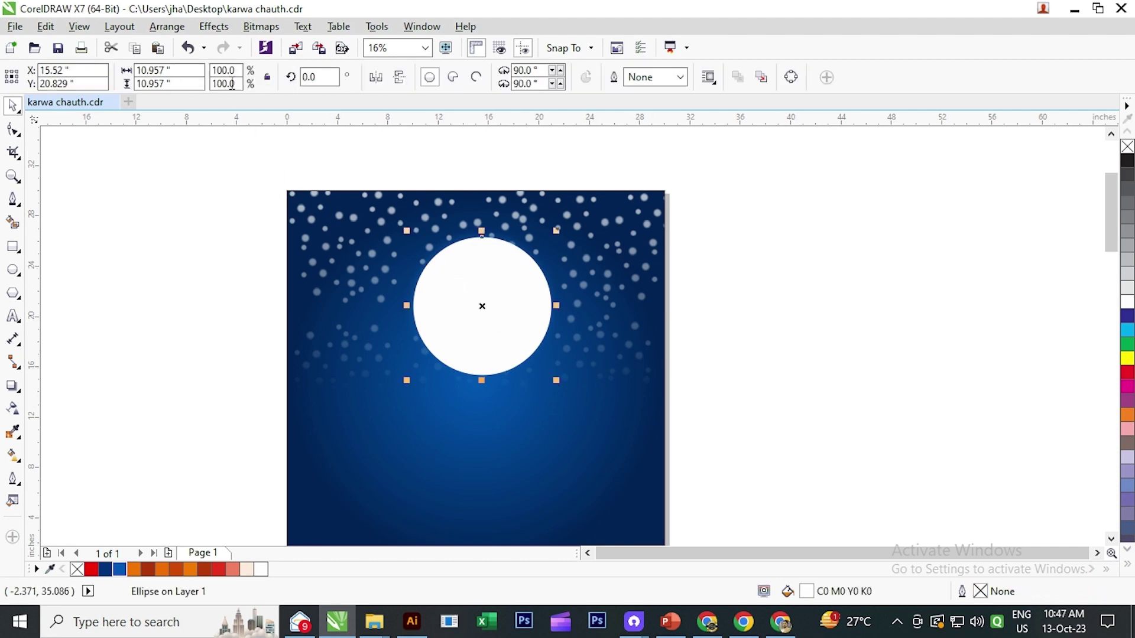
click(261, 26)
click(284, 43)
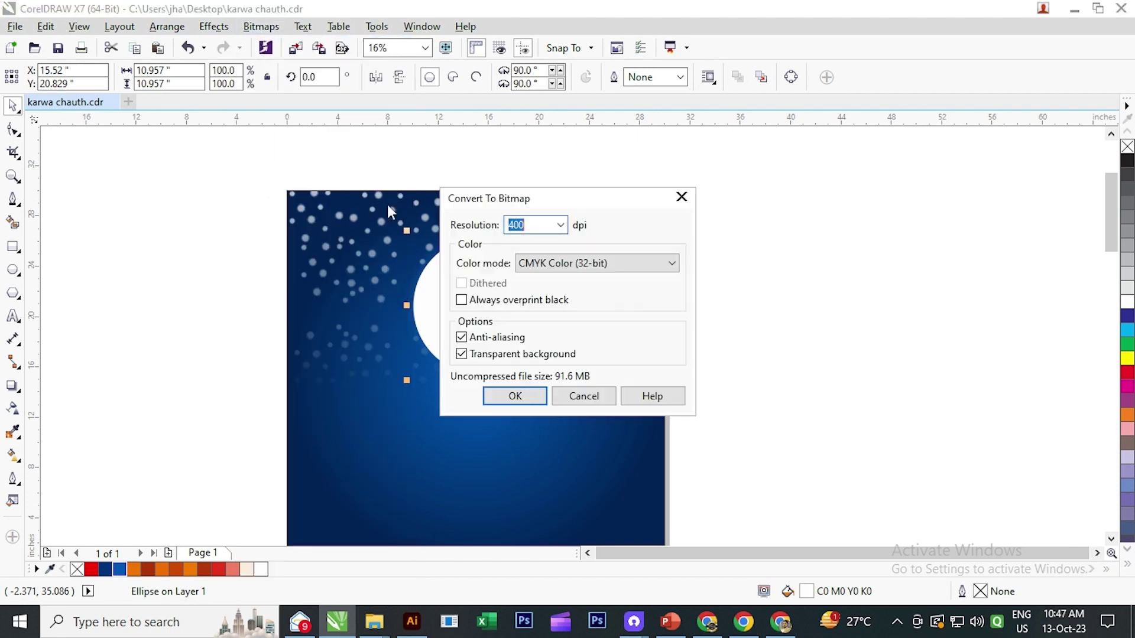
click(512, 396)
- Apply a Gaussian blur with a radius of 140 pixels to the white circle bitmap
click(261, 26)
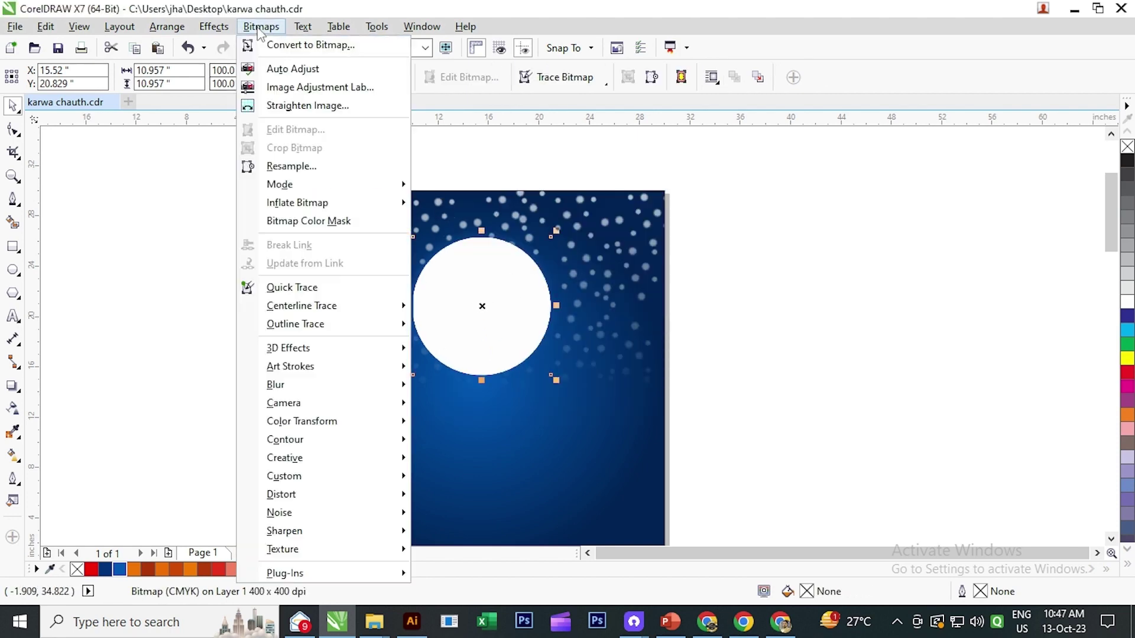
mouse_move(290, 390)
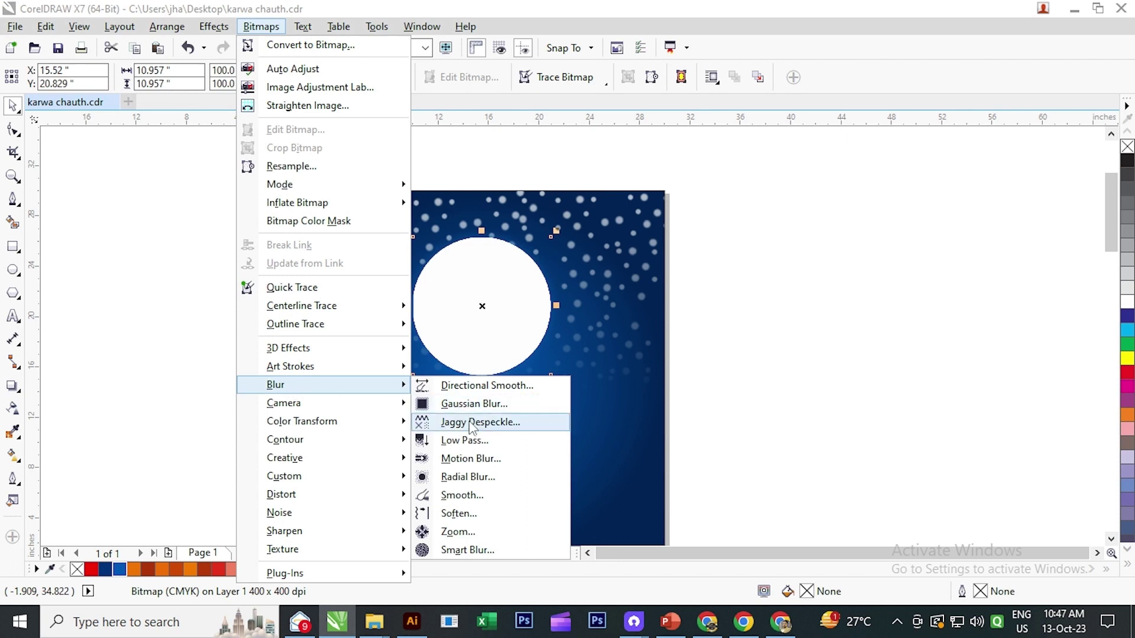
click(473, 404)
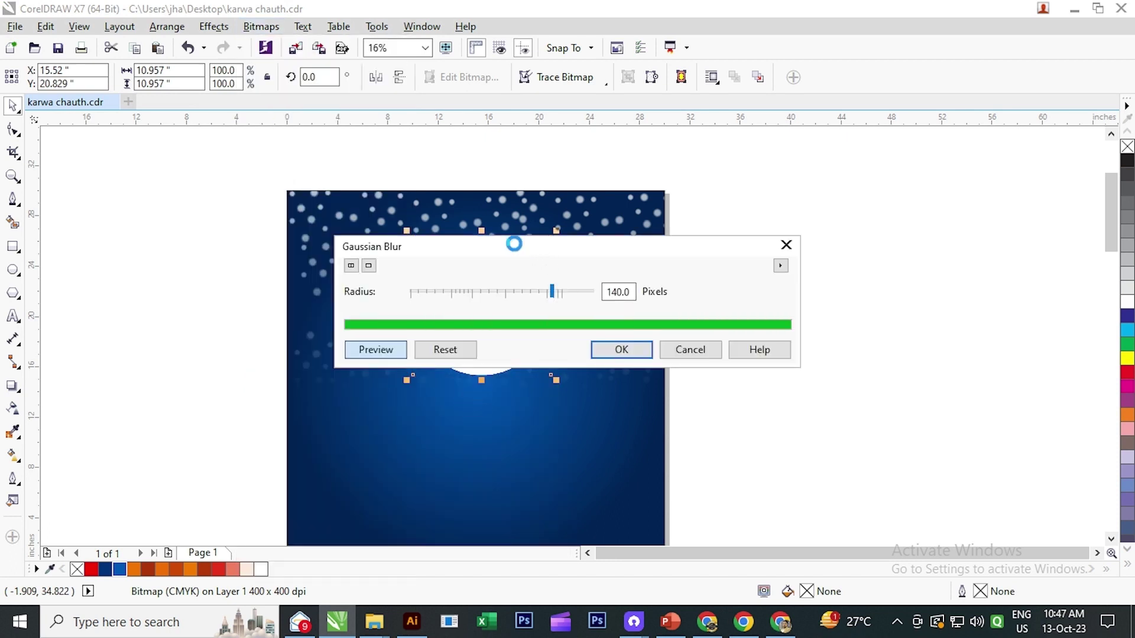
drag(460, 260, 774, 269)
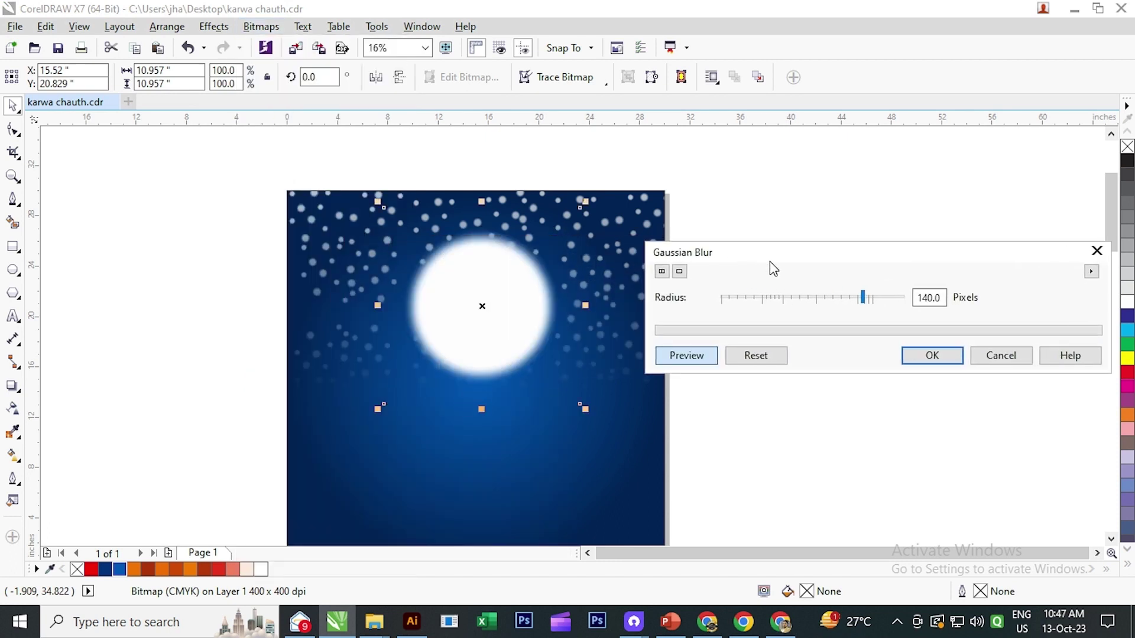
click(916, 357)
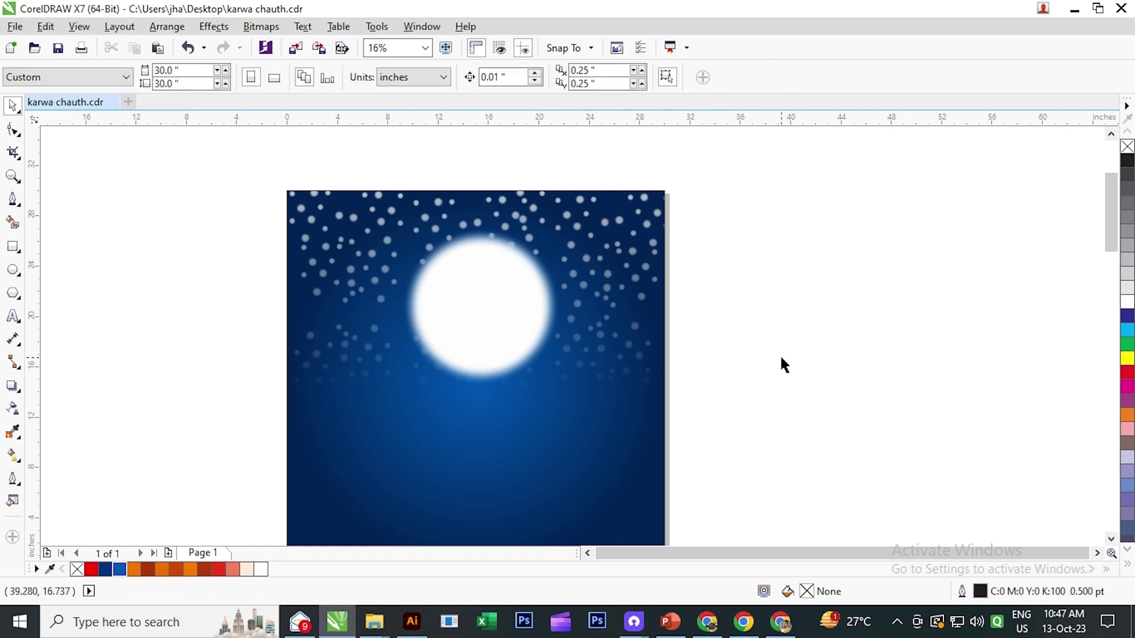
- Paste the sharp white circle over the blurred one and group the three moon objects
click(45, 26)
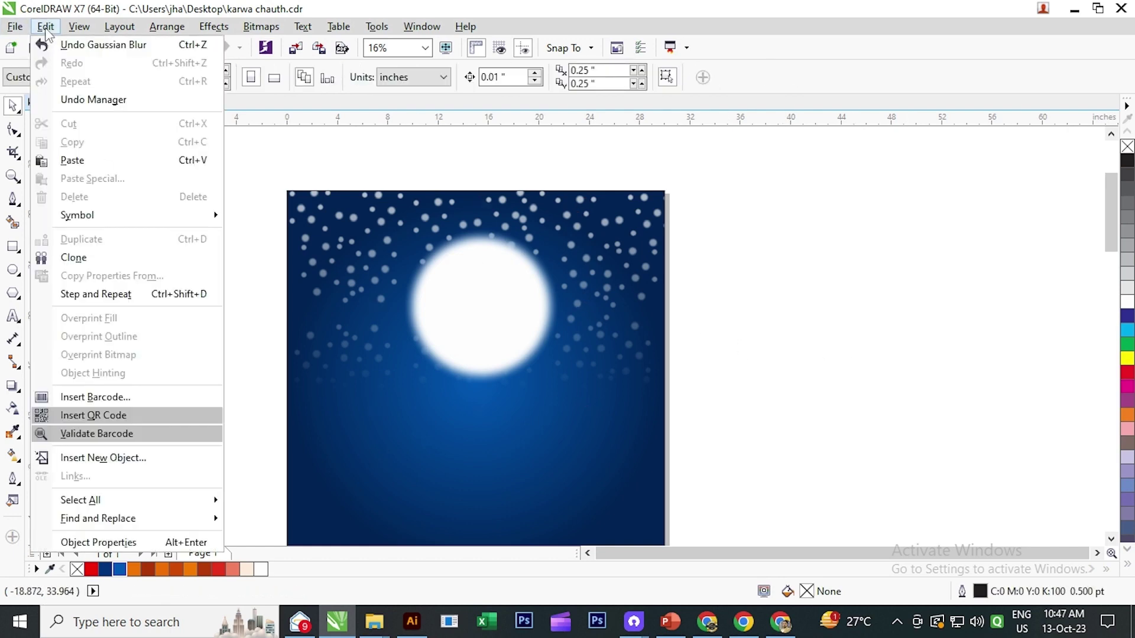
click(72, 160)
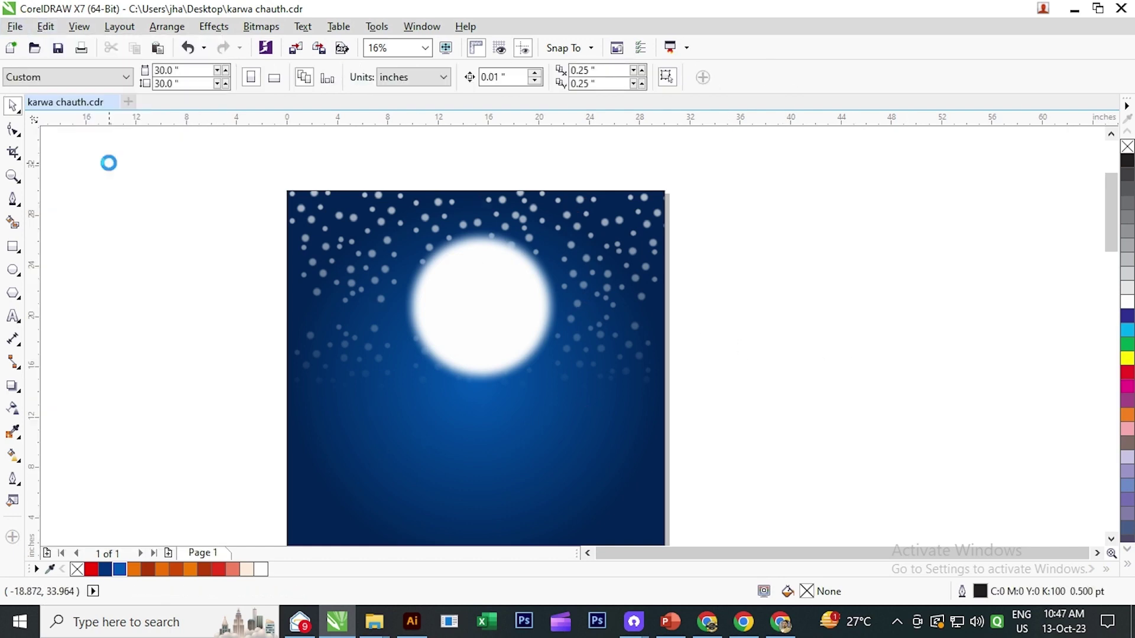
click(757, 323)
drag(139, 212, 729, 447)
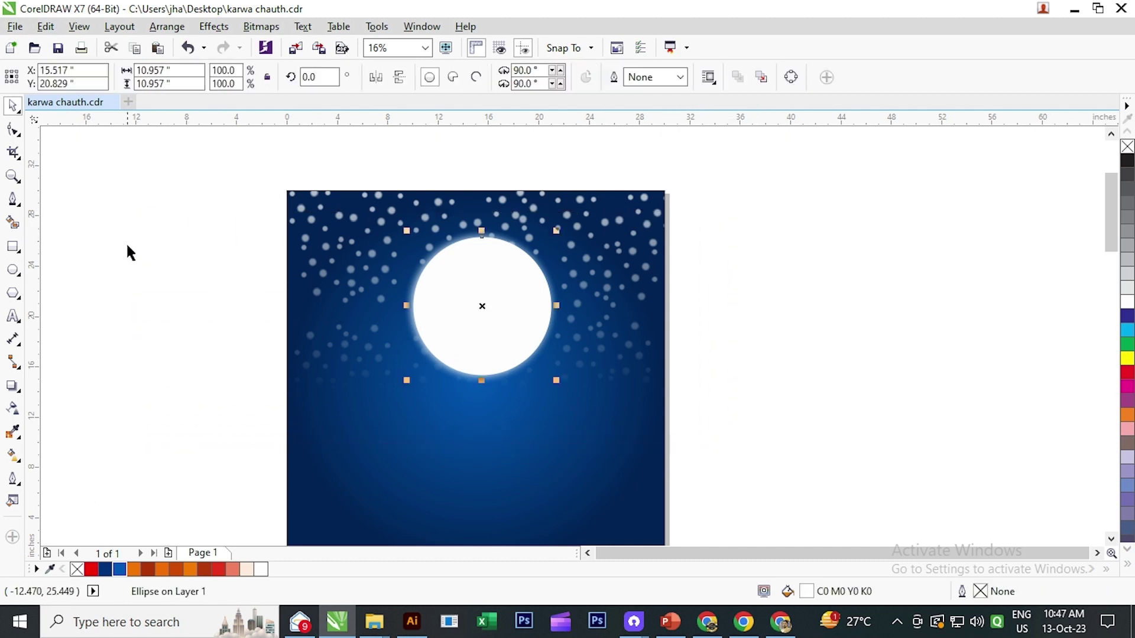
drag(152, 188, 813, 464)
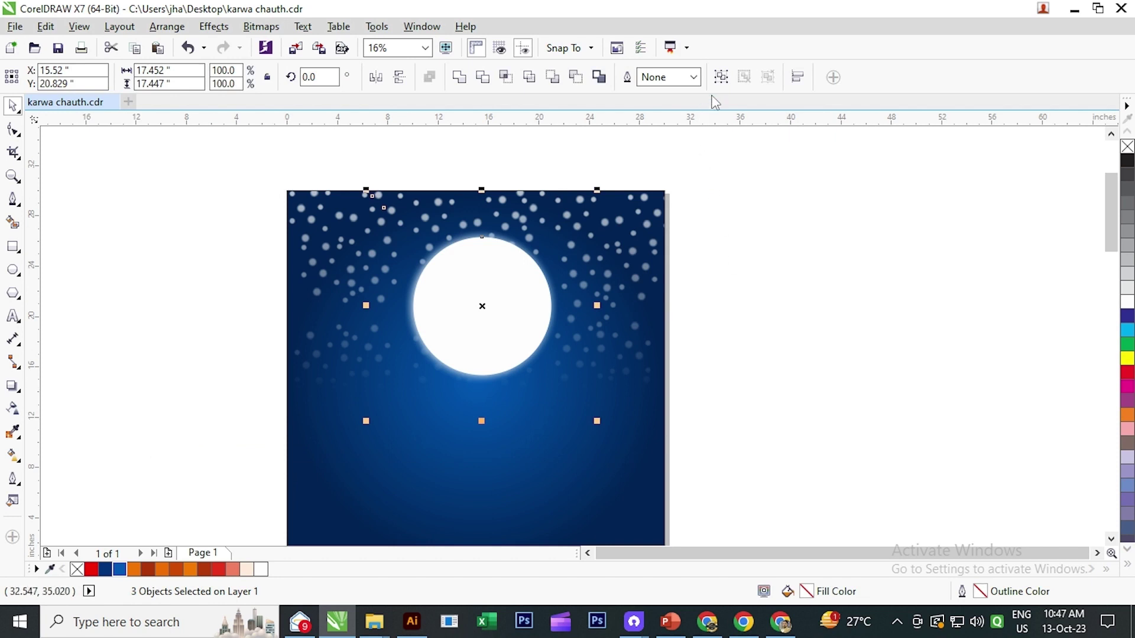
click(721, 77)
click(319, 169)
- Place the woman and pot illustration on the lower part of the page and enlarge it to about 17.6 × 19.8 inches
scroll(318, 164, down, 1)
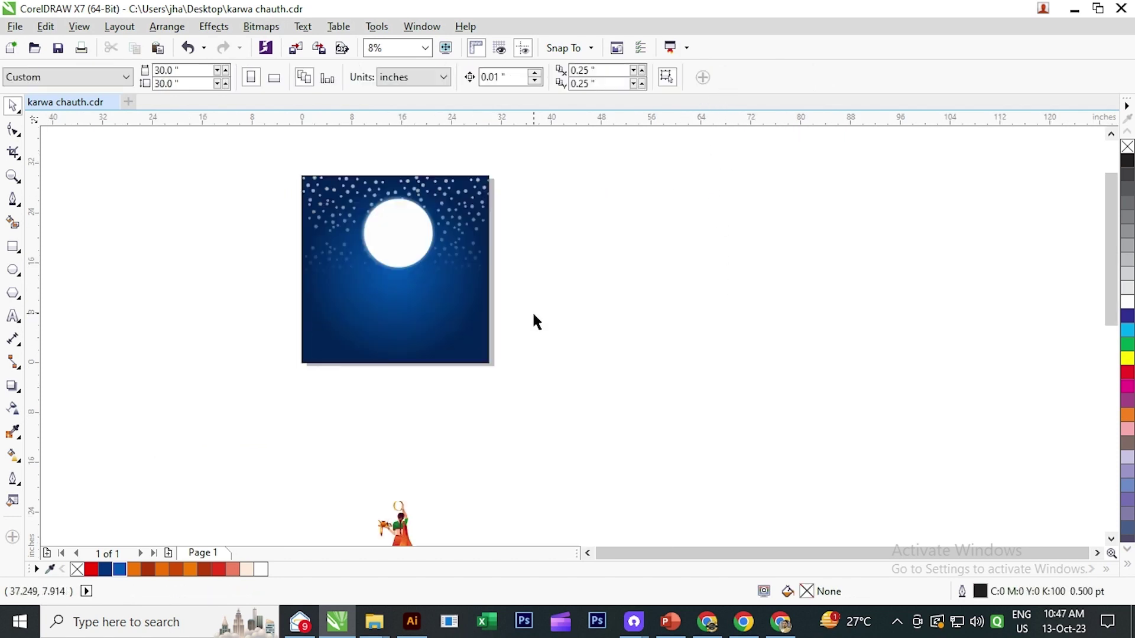
click(396, 529)
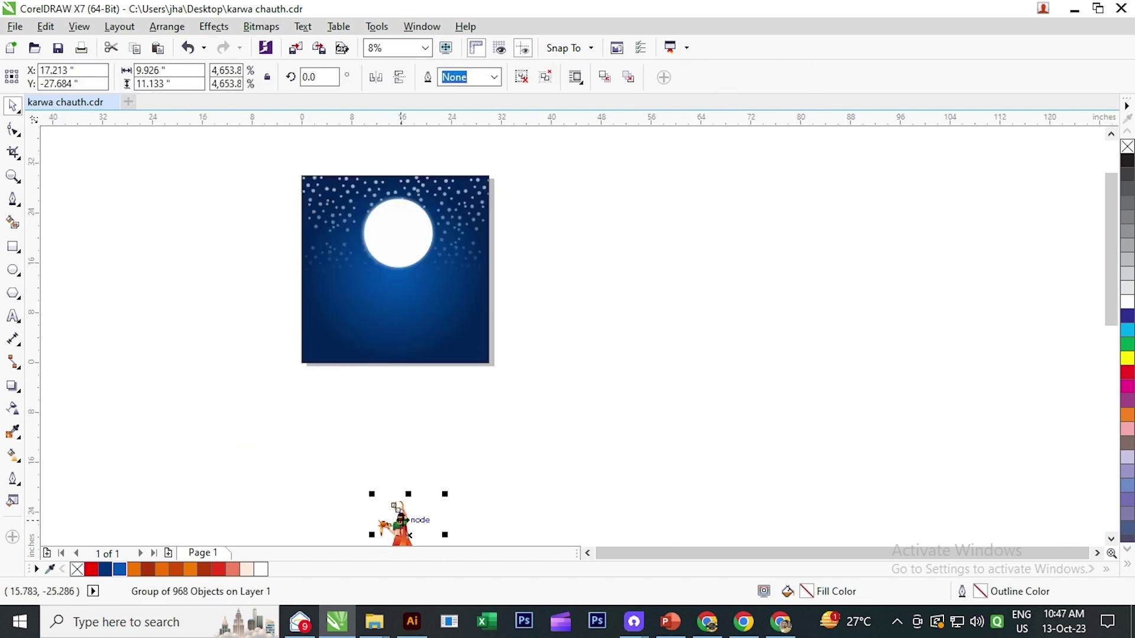
drag(408, 507, 417, 318)
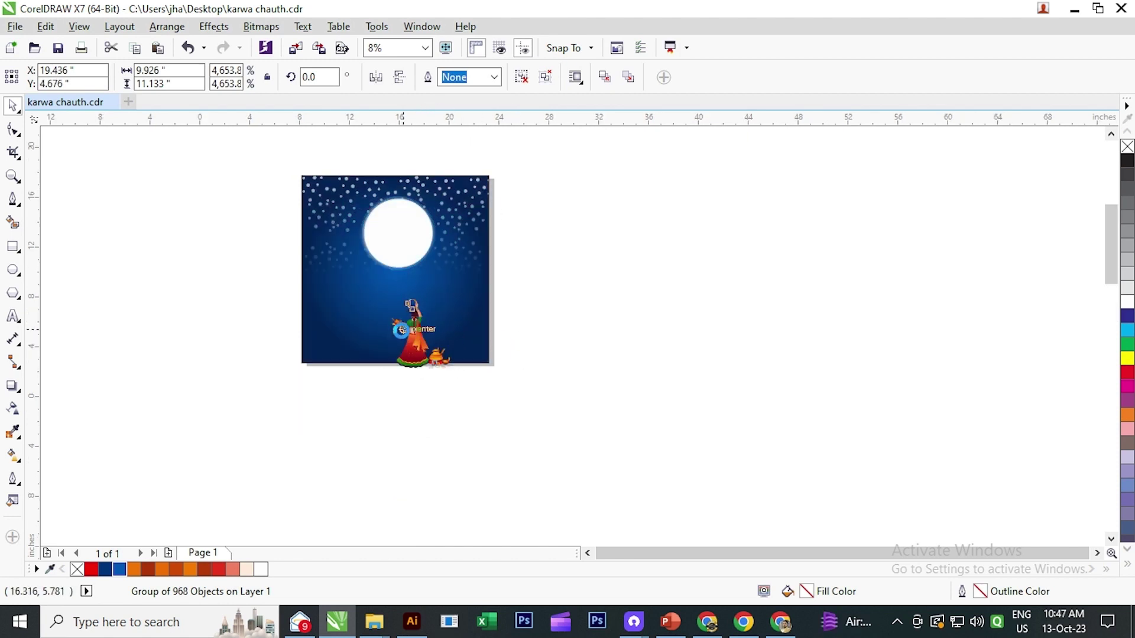
scroll(414, 325, up, 1)
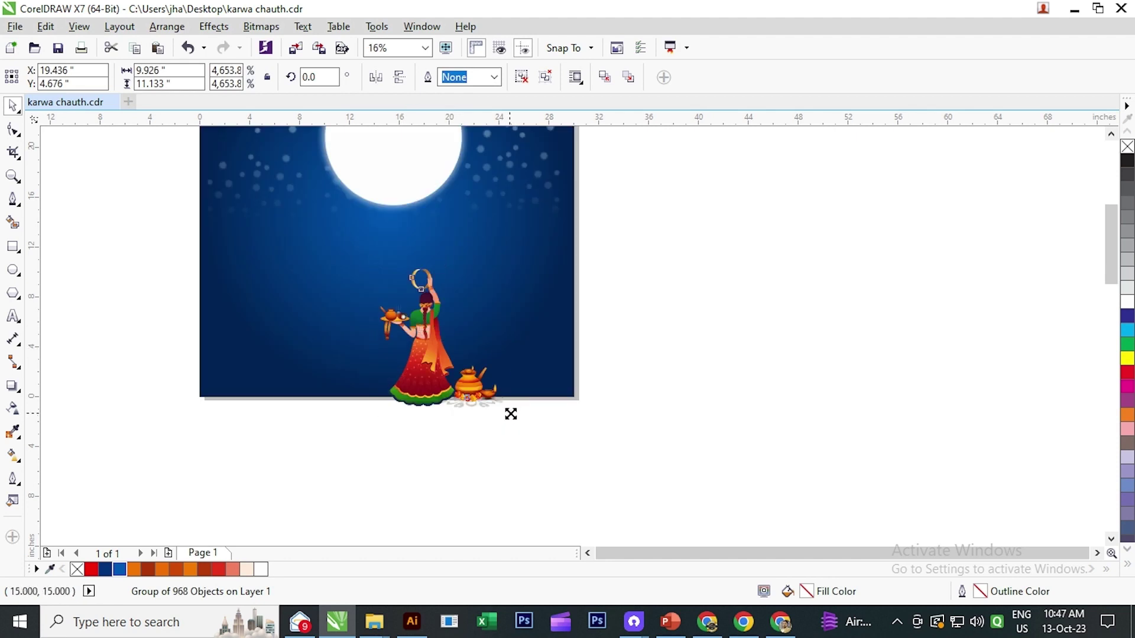
drag(509, 413, 557, 467)
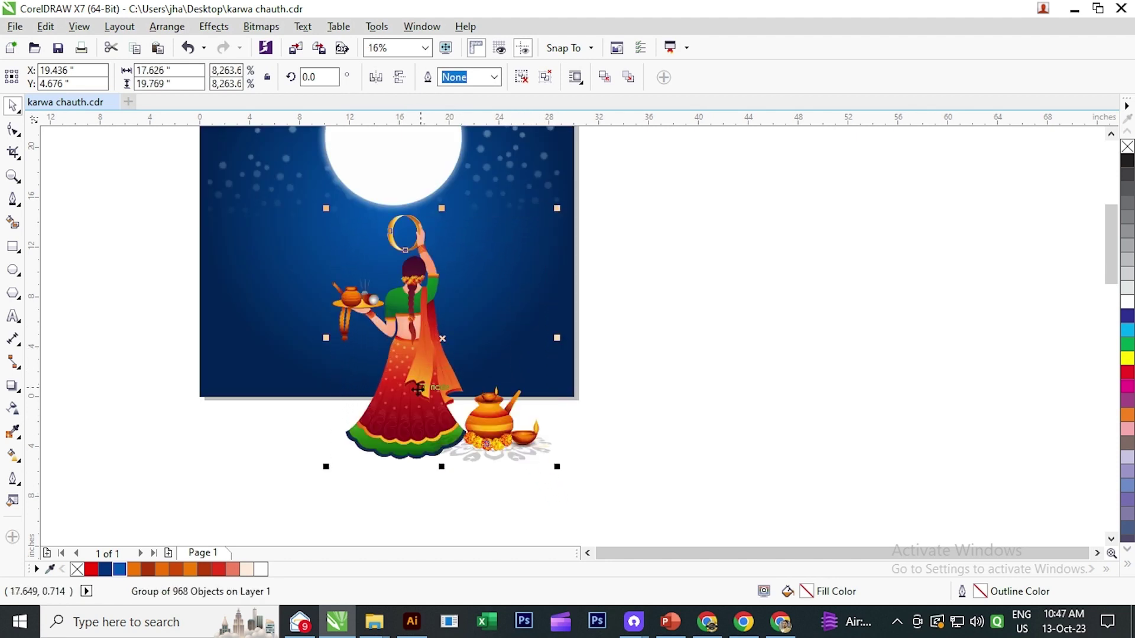
drag(418, 390, 408, 325)
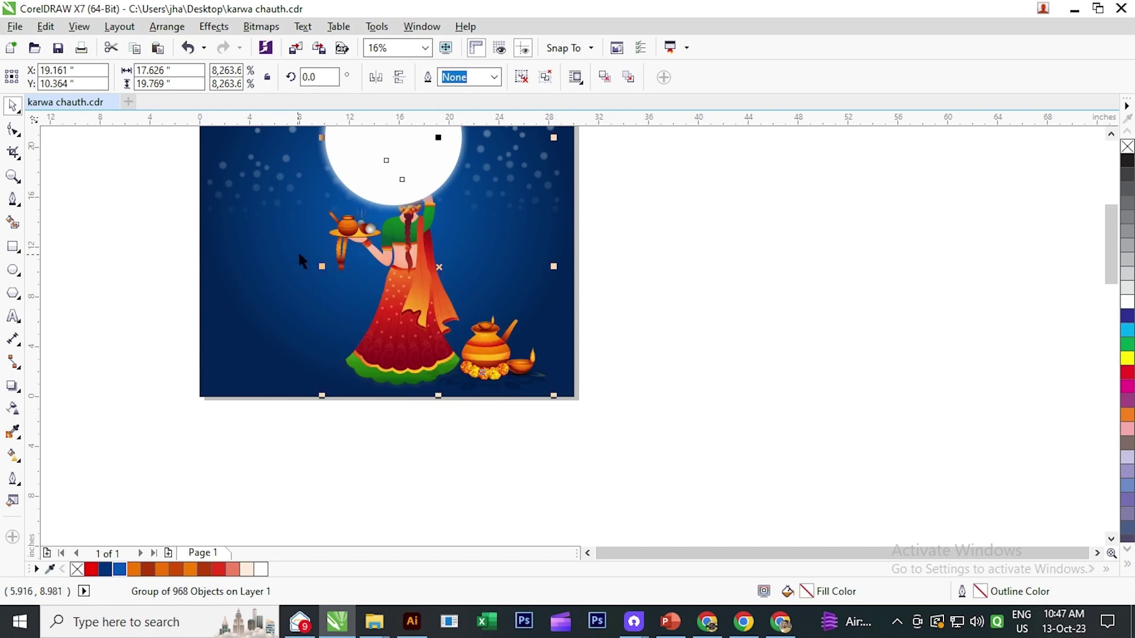
- Scale the moon group to about 76.4% and move it to the upper left area of the page, clear of the woman
drag(298, 250, 384, 449)
click(793, 408)
click(494, 336)
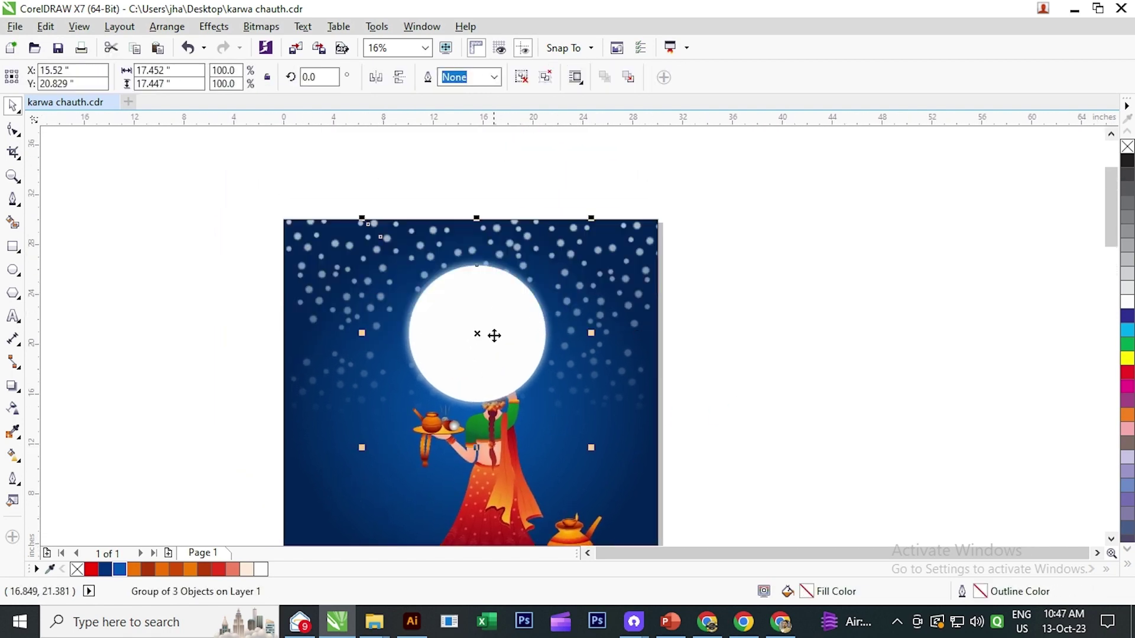
drag(593, 447, 566, 421)
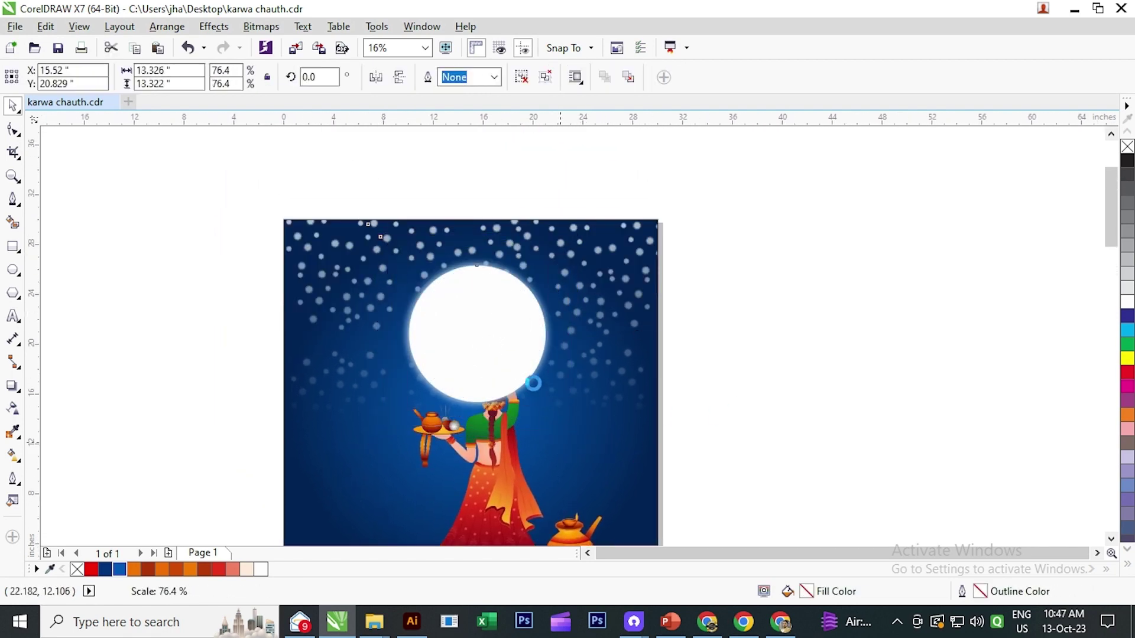
drag(494, 337, 402, 298)
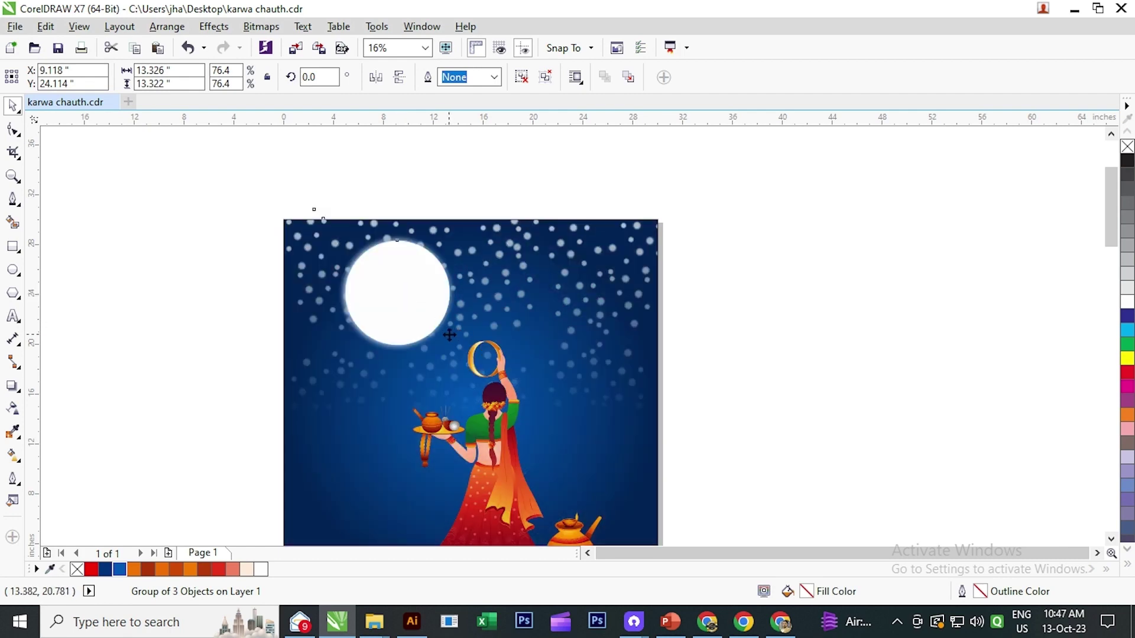
click(704, 363)
- Enlarge the woman illustration to about 20 × 22.5 inches and raise it to stay within the page's lower edge
drag(704, 363, 711, 243)
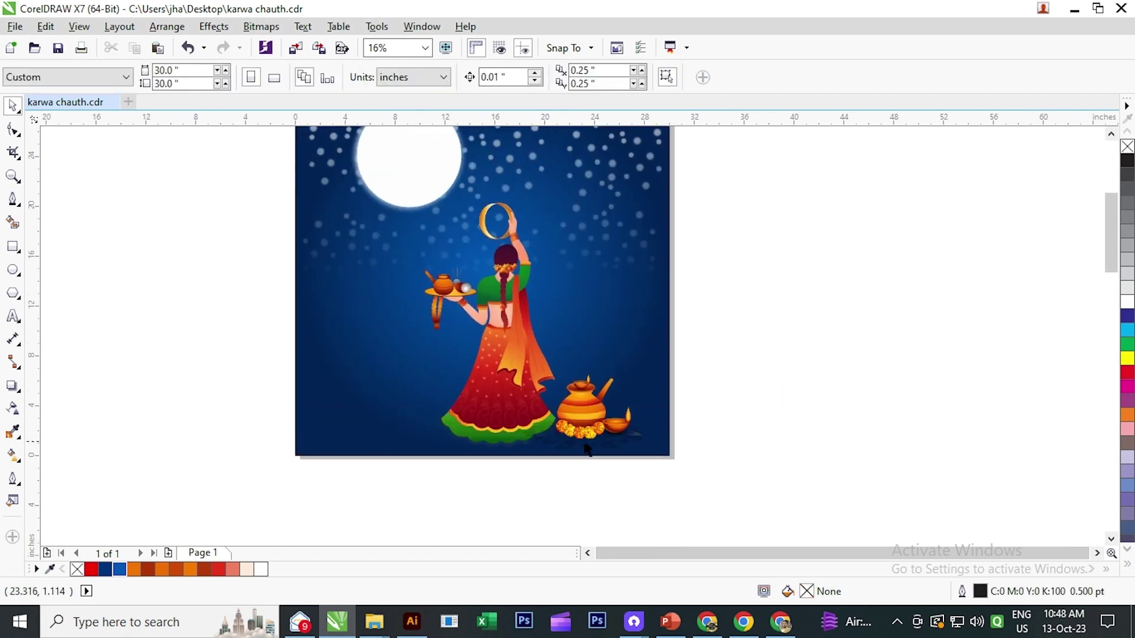
click(592, 431)
mouse_move(649, 455)
mouse_down()
mouse_move(664, 469)
mouse_move(655, 471)
mouse_up()
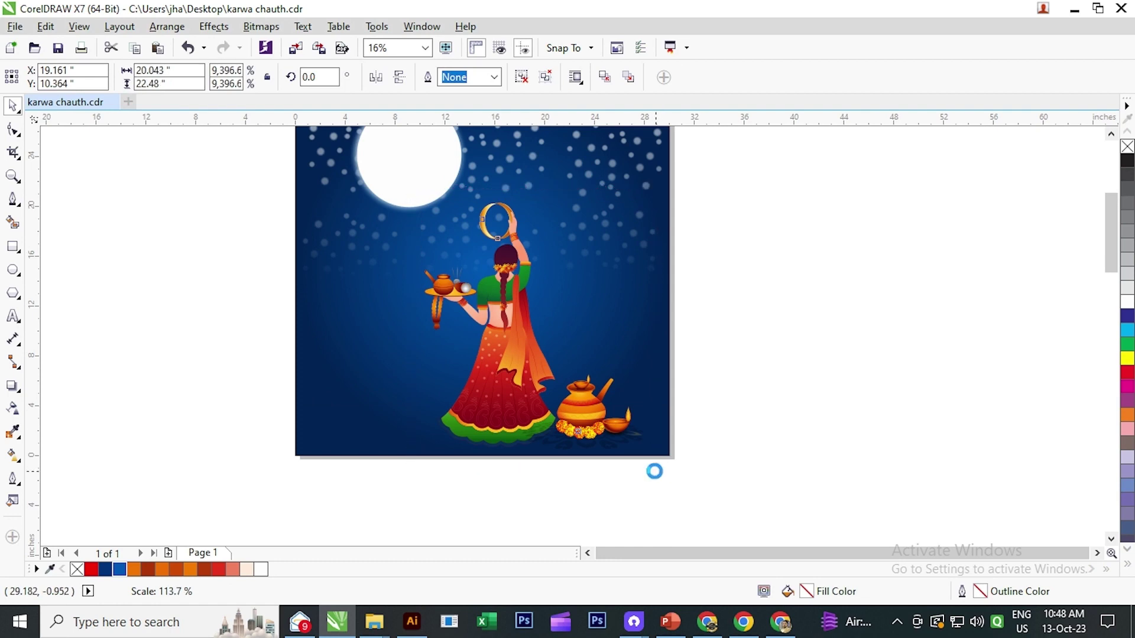
drag(596, 428, 591, 412)
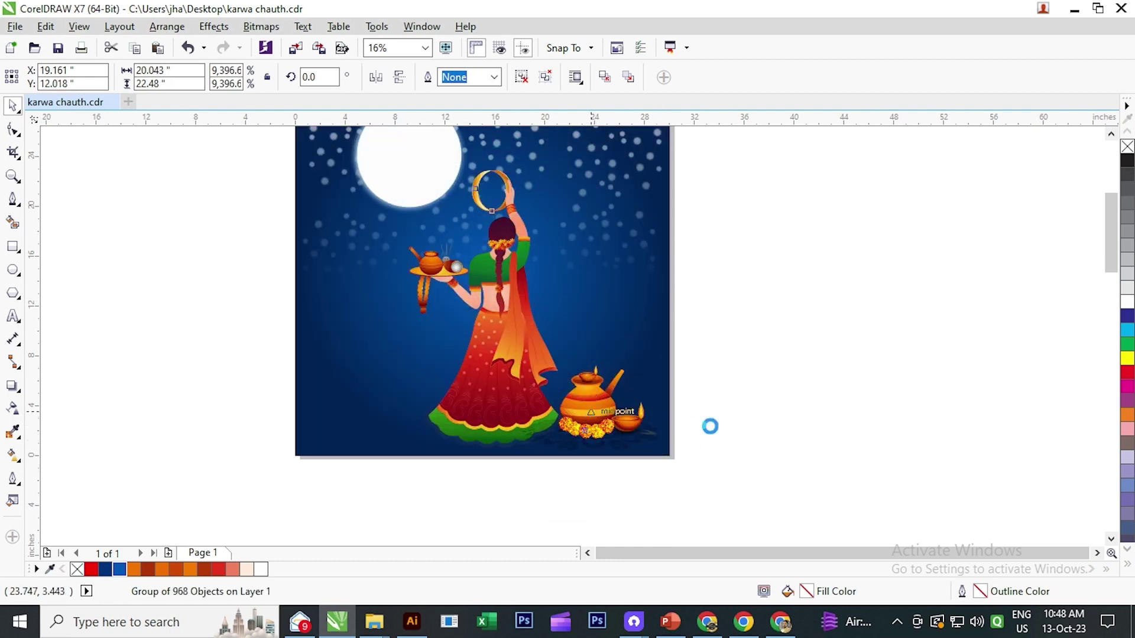
click(736, 426)
- Move the moon group closer to the page's upper left corner and shrink it to about 11.6 inches wide
drag(392, 315, 400, 429)
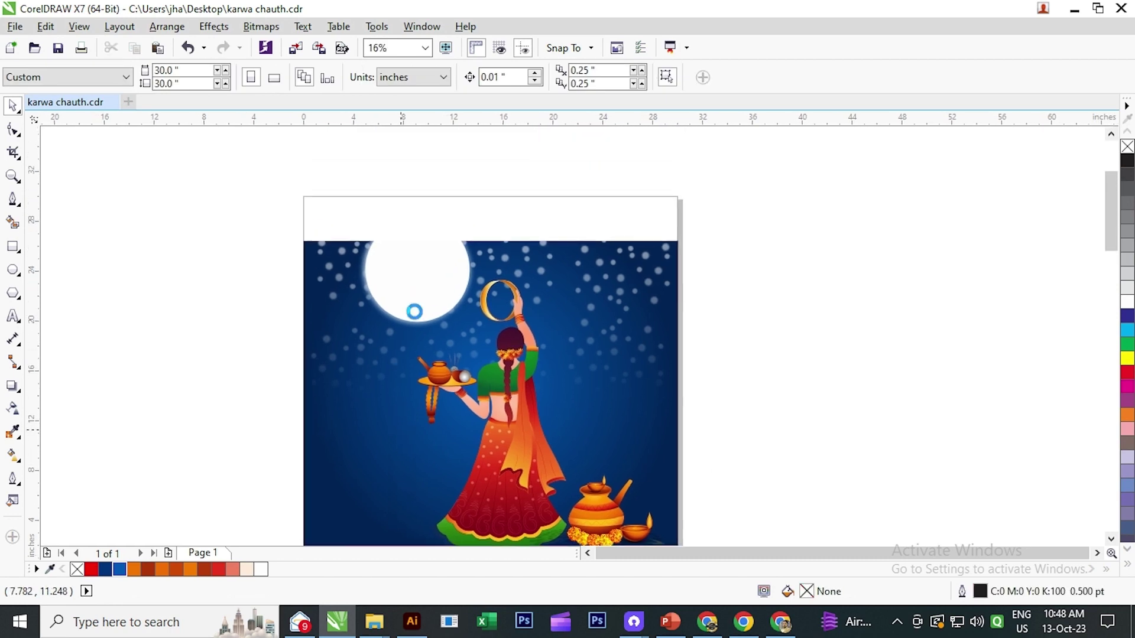
click(424, 275)
drag(428, 286, 412, 281)
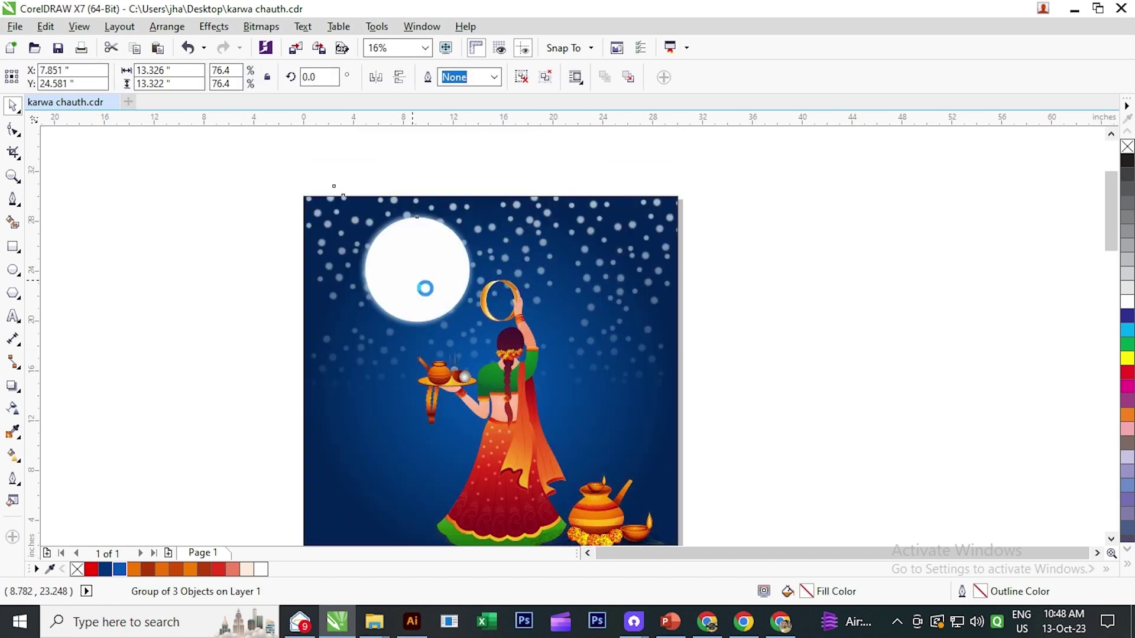
drag(489, 352, 467, 328)
click(207, 315)
- Nudge the moon group slightly toward the page's left edge and reduce it further to about 9.9 inches wide
click(392, 287)
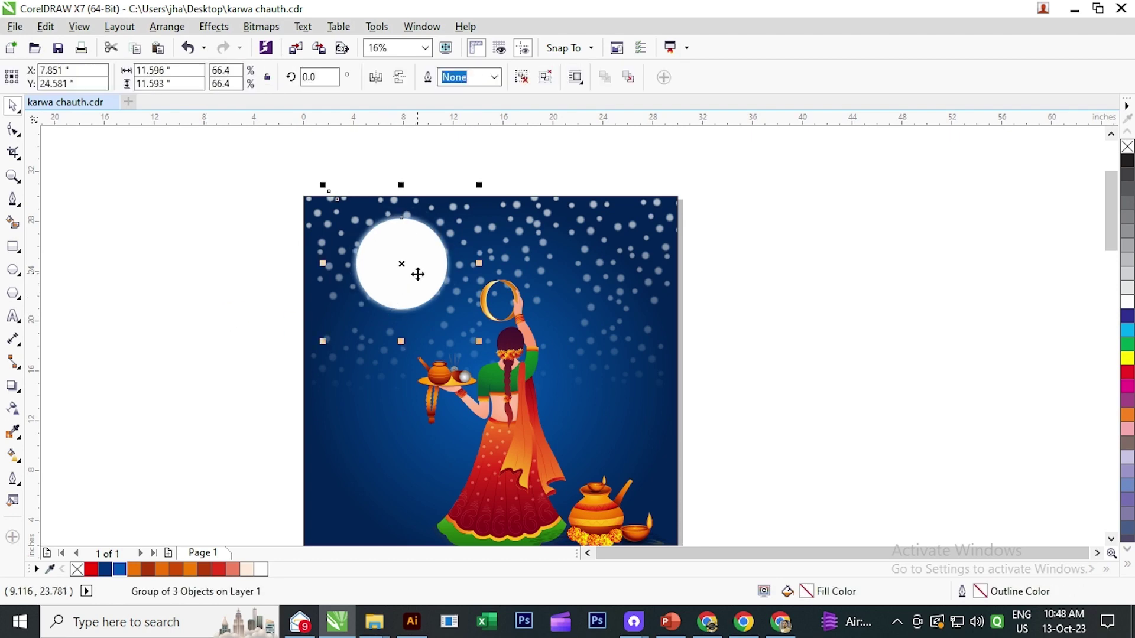
drag(413, 269, 412, 273)
drag(473, 341, 435, 327)
click(386, 265)
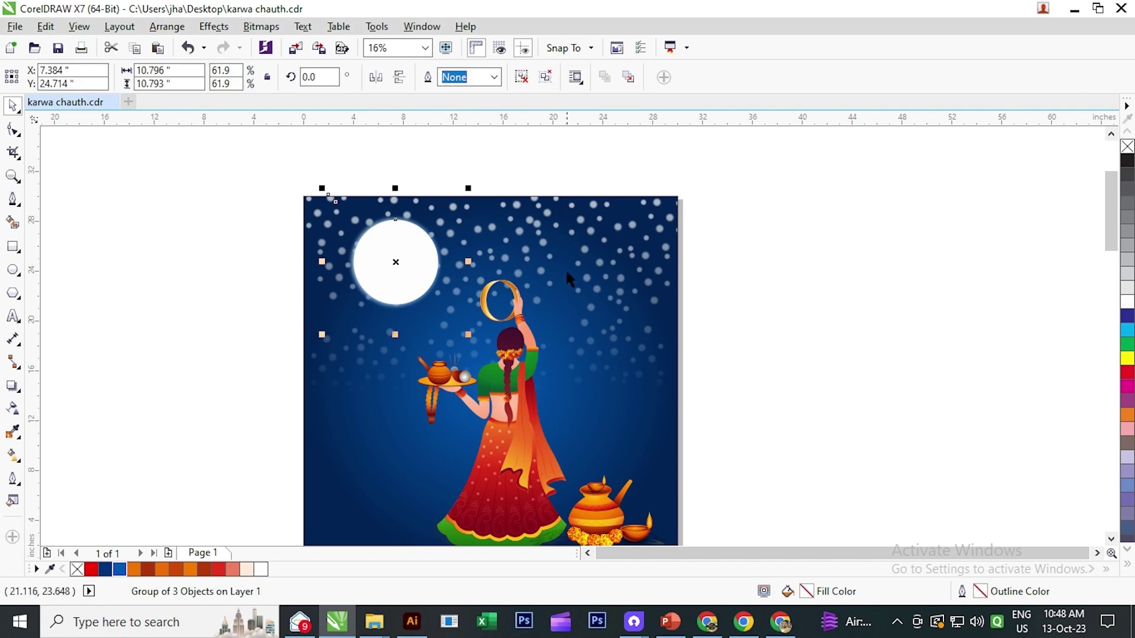
click(569, 277)
click(401, 289)
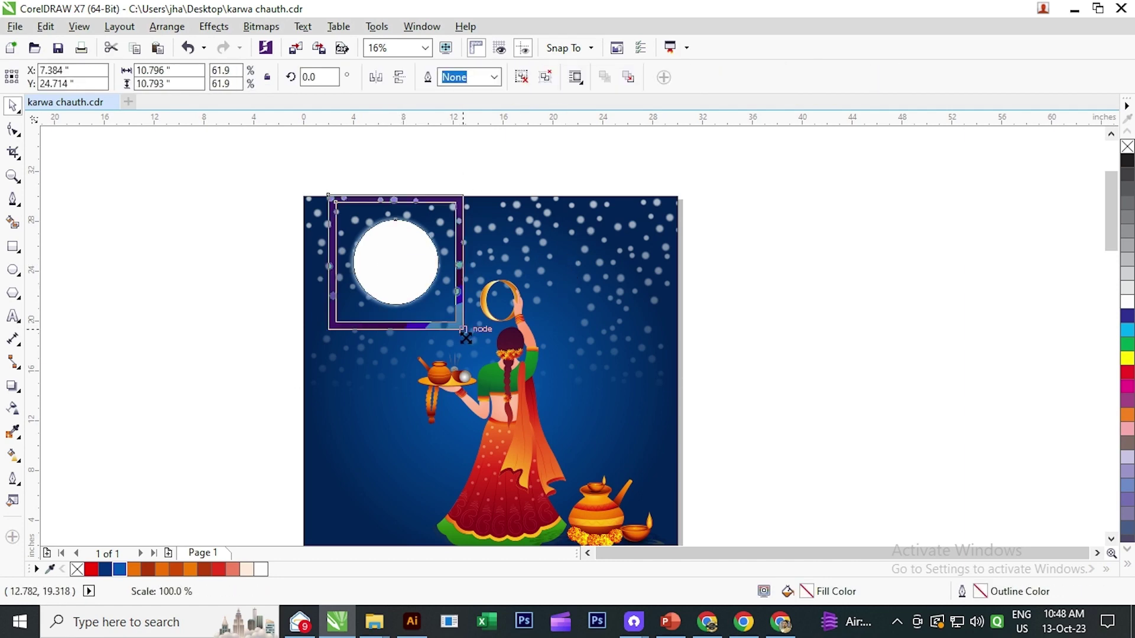
drag(472, 332, 461, 325)
click(217, 318)
- Move the moon group to the right, closer to the sieve the woman is holding up
scroll(216, 316, down, 1)
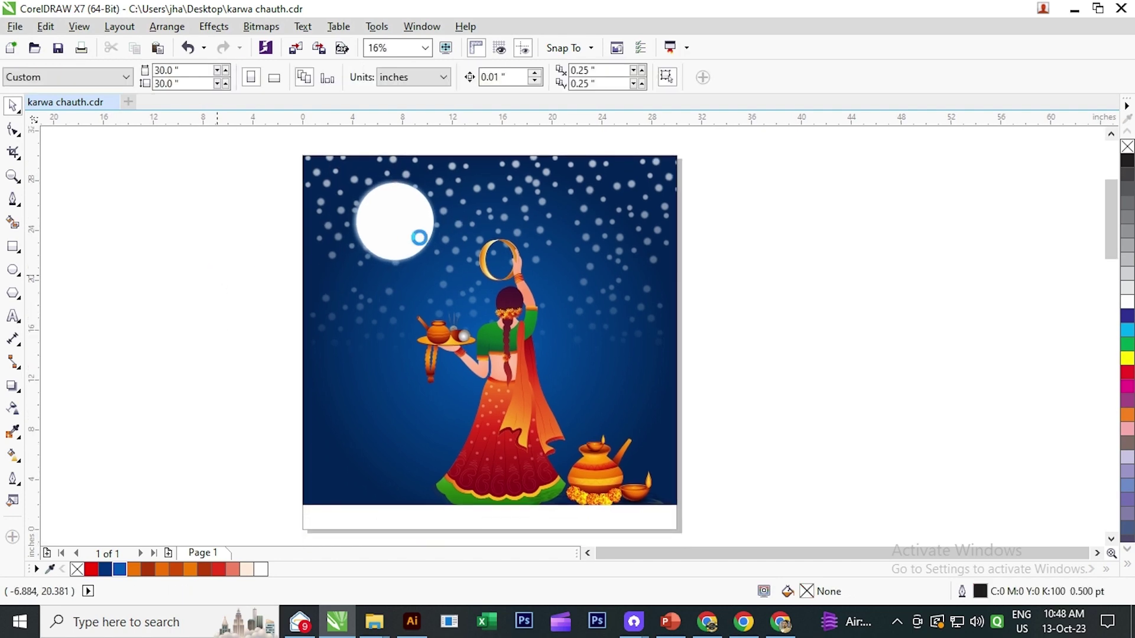
click(384, 224)
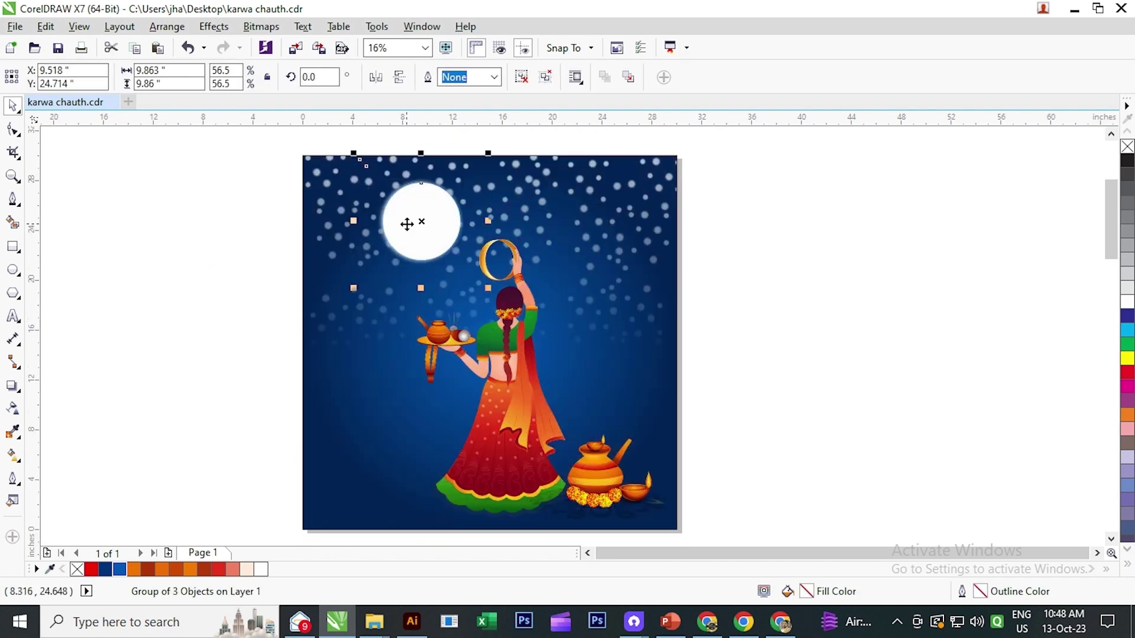
drag(407, 223, 439, 227)
click(708, 303)
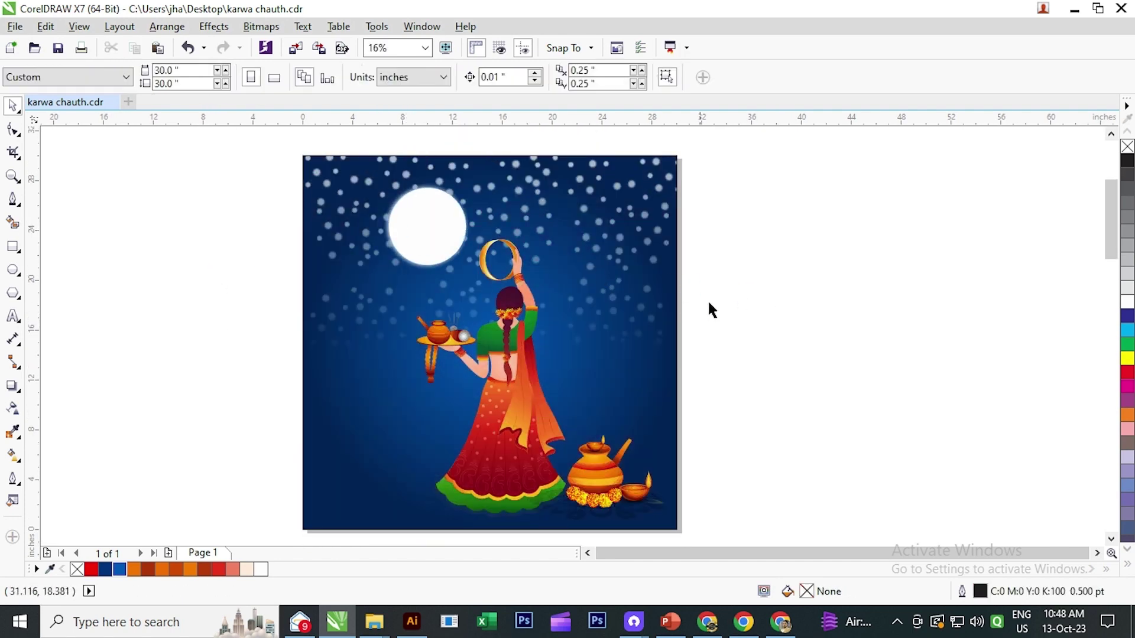
- Open the PowerClip contents of the blue background rectangle for editing
click(616, 299)
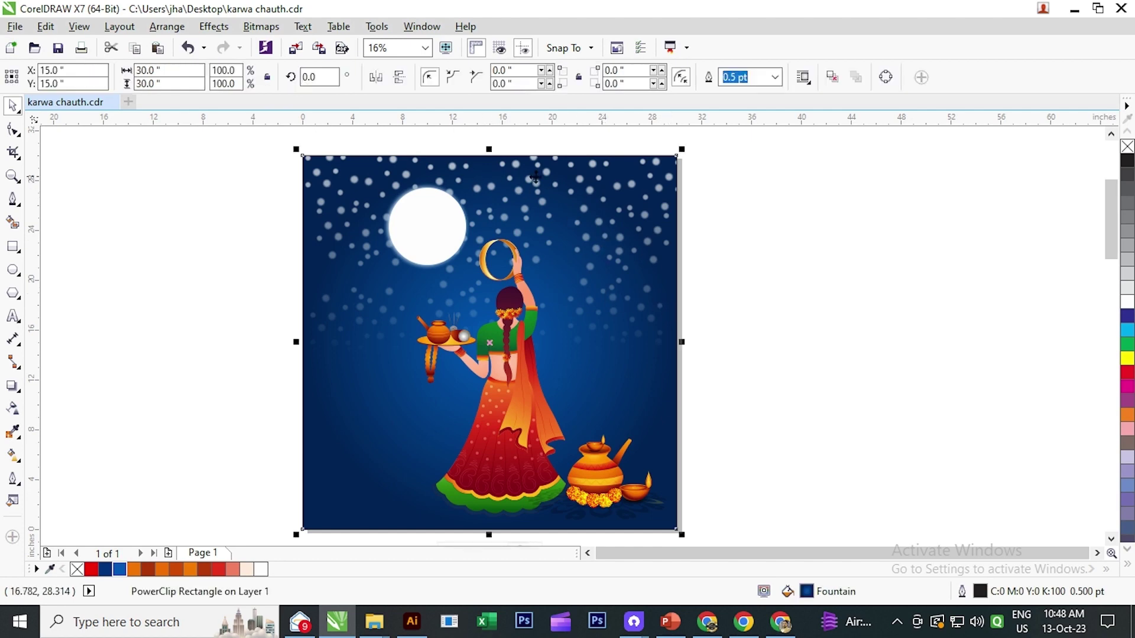
scroll(499, 444, down, 2)
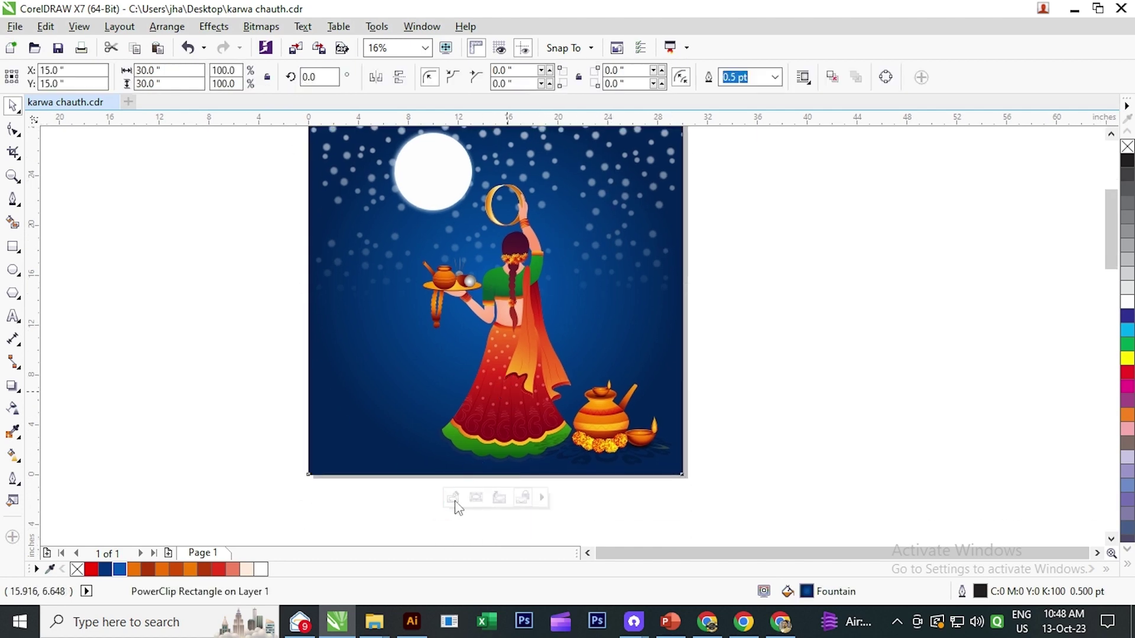
click(453, 499)
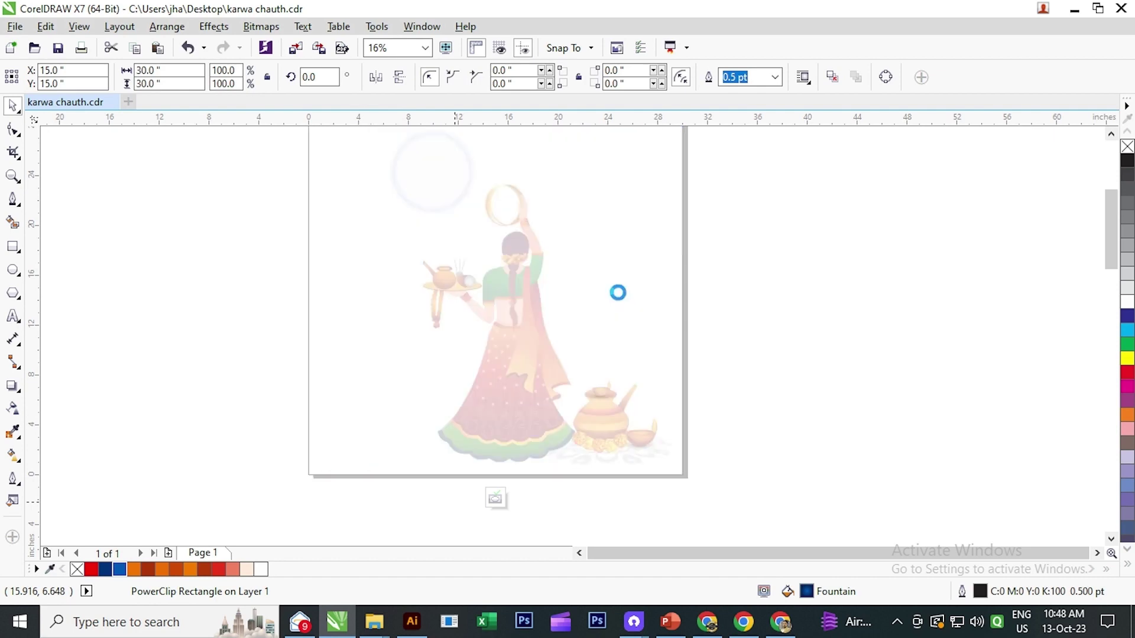
- Extend the dots bitmap's vertical linear transparency far above the page and finish editing the PowerClip
click(594, 159)
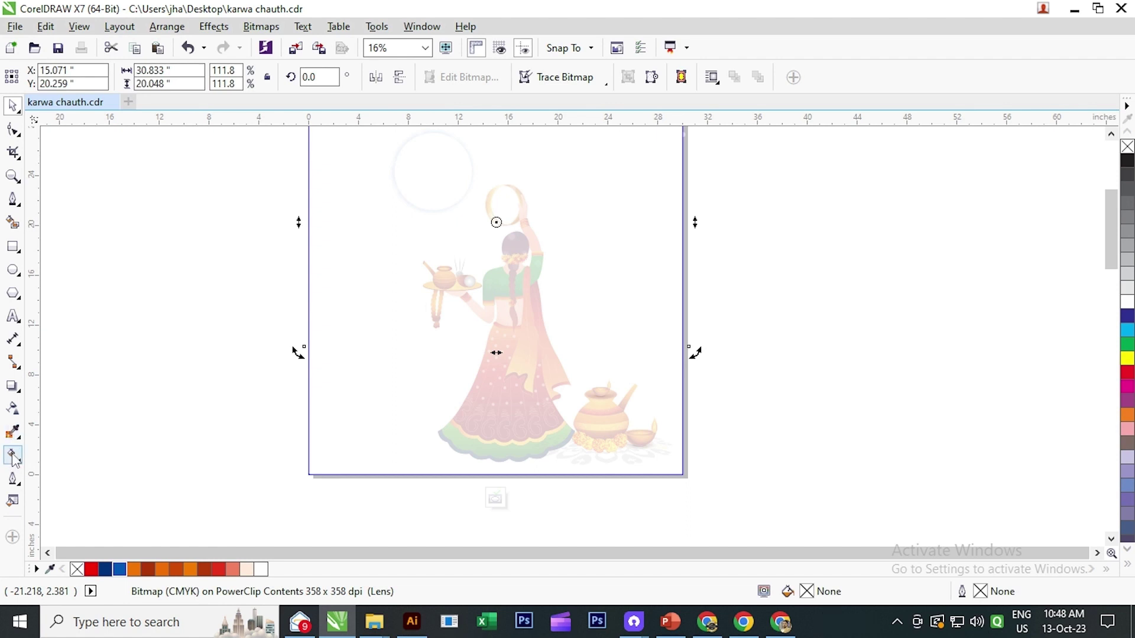
click(12, 409)
drag(554, 228, 511, 500)
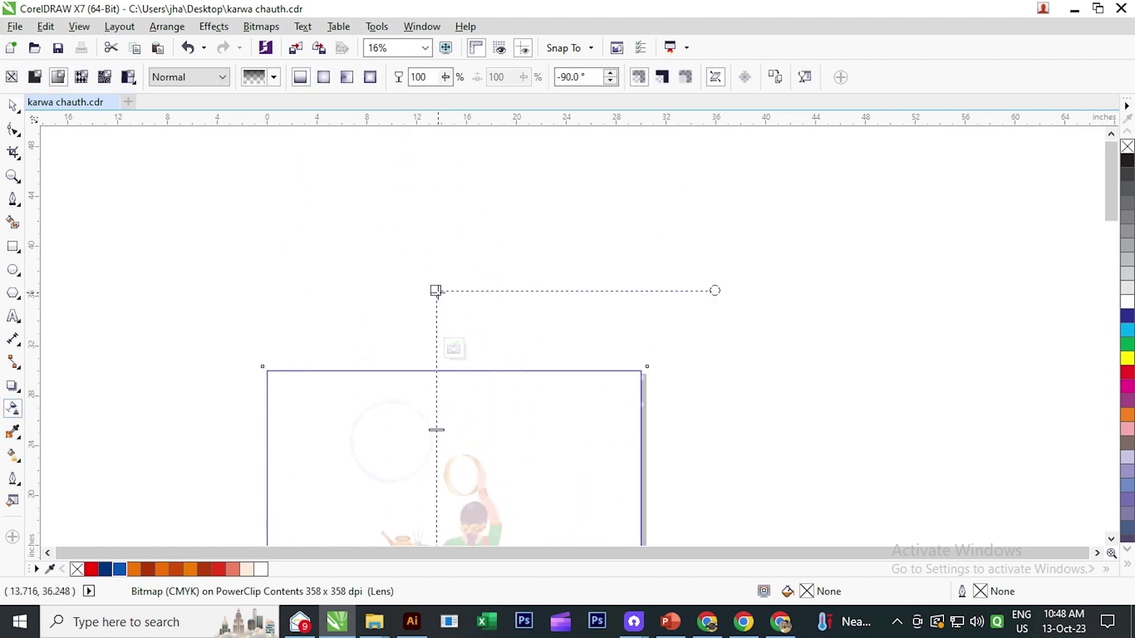
drag(436, 291, 435, 157)
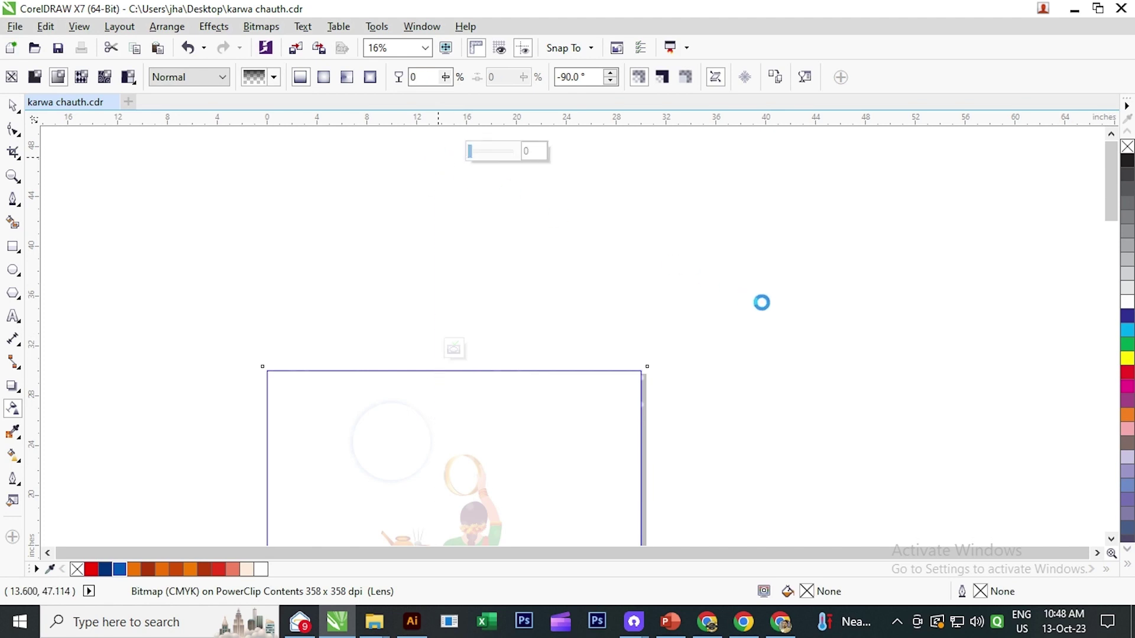
click(17, 107)
click(131, 197)
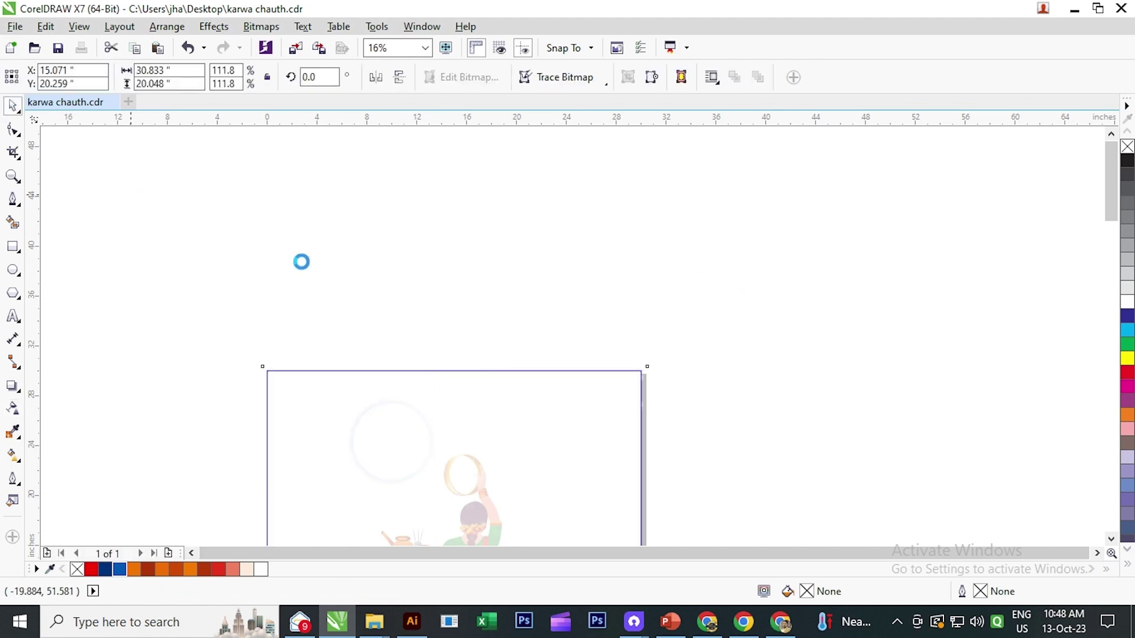
drag(130, 302, 155, 204)
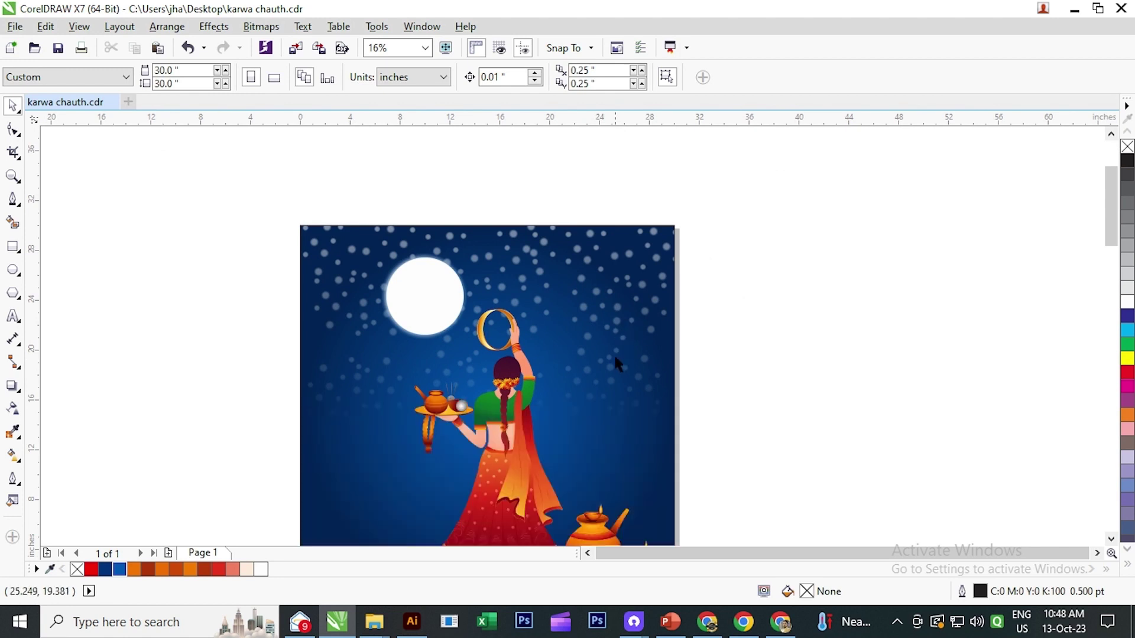
- Reopen the background's PowerClip contents, cut the dots bitmap out of it and paste the bitmap directly onto the page
click(614, 353)
click(444, 202)
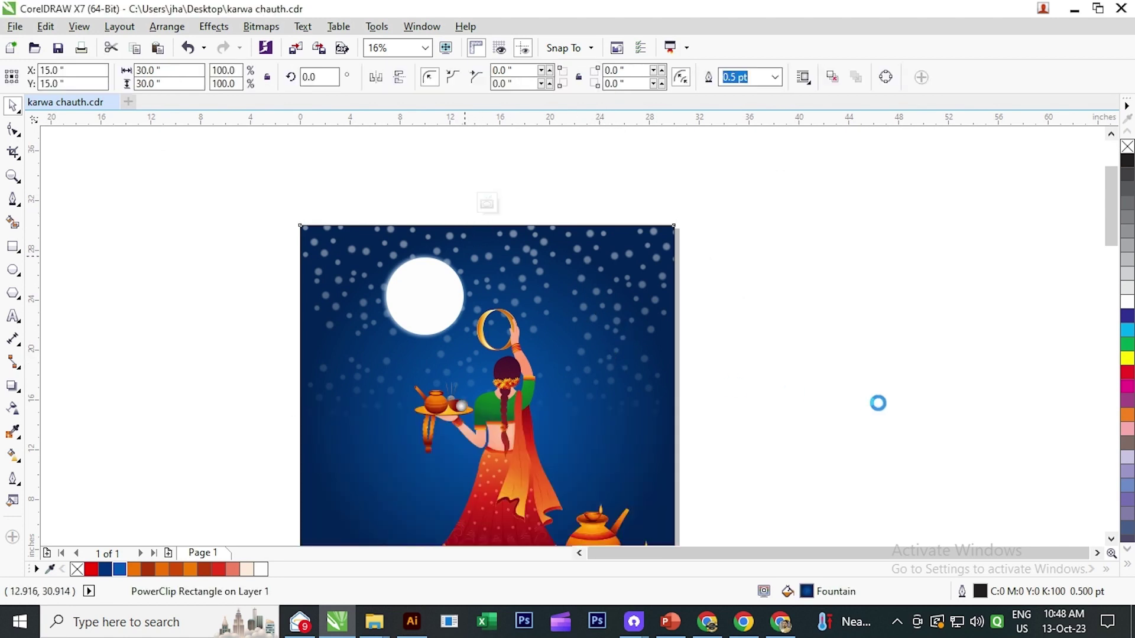
click(633, 306)
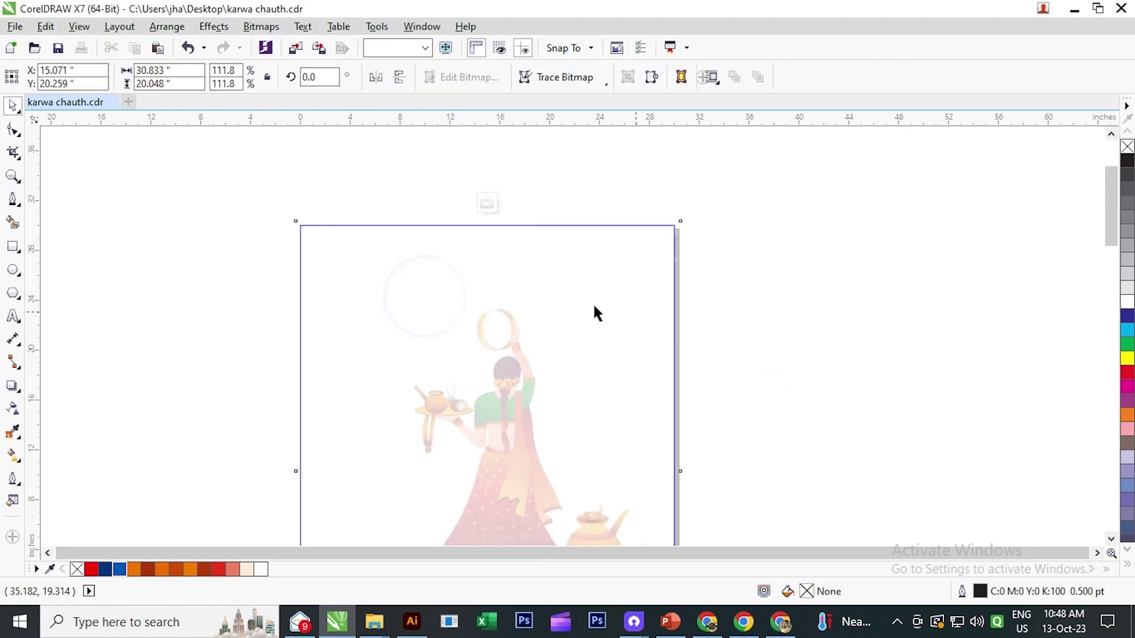
click(44, 28)
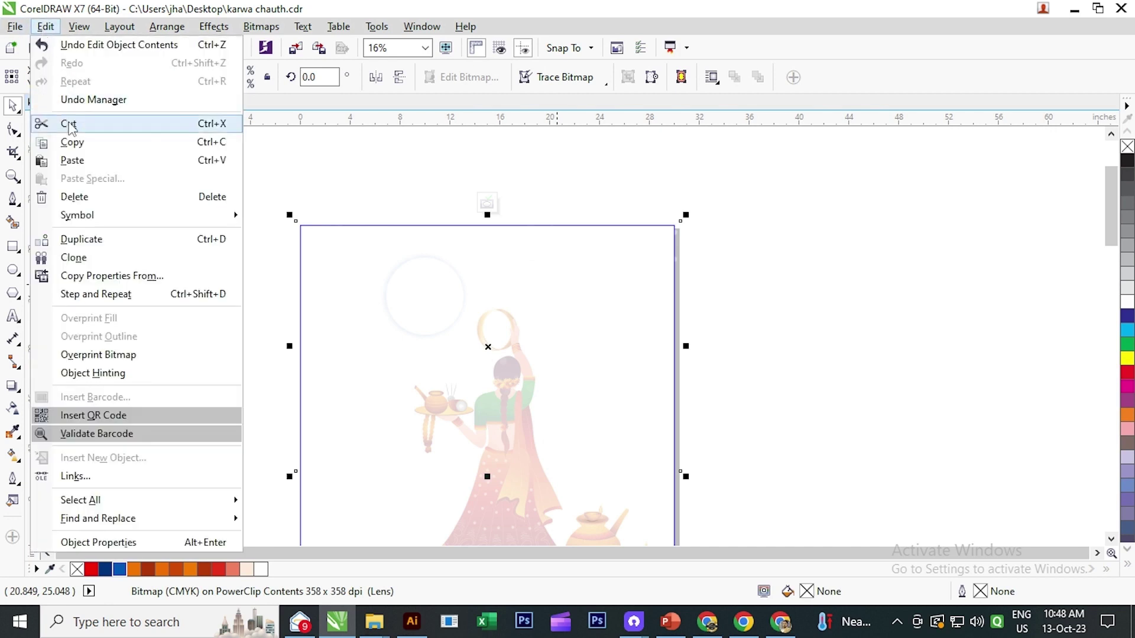
click(68, 143)
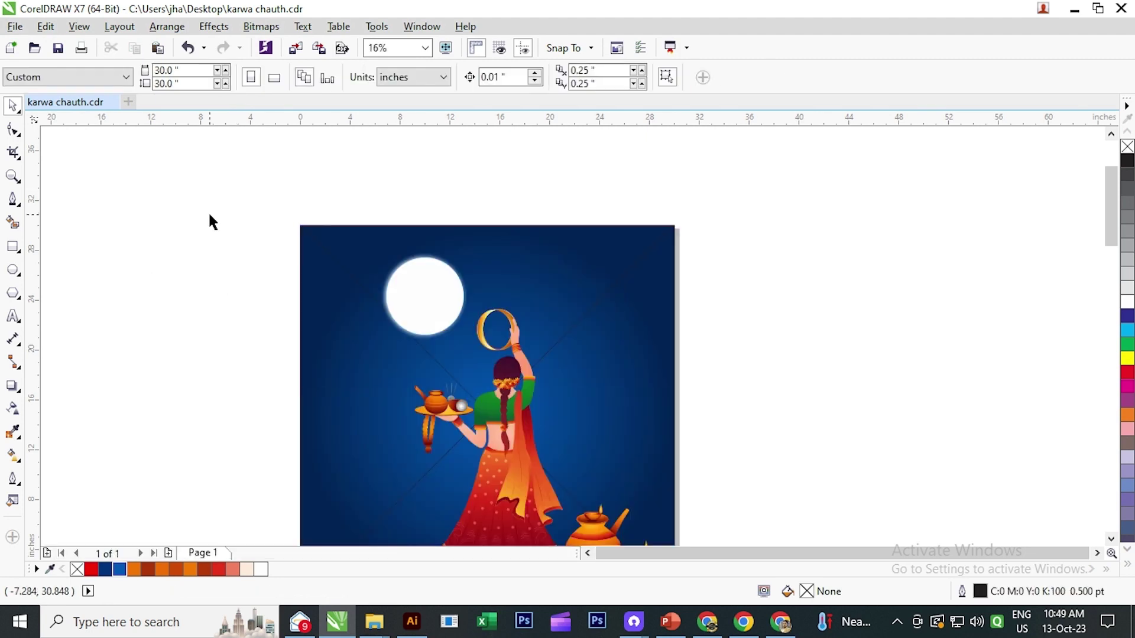
click(46, 27)
click(112, 161)
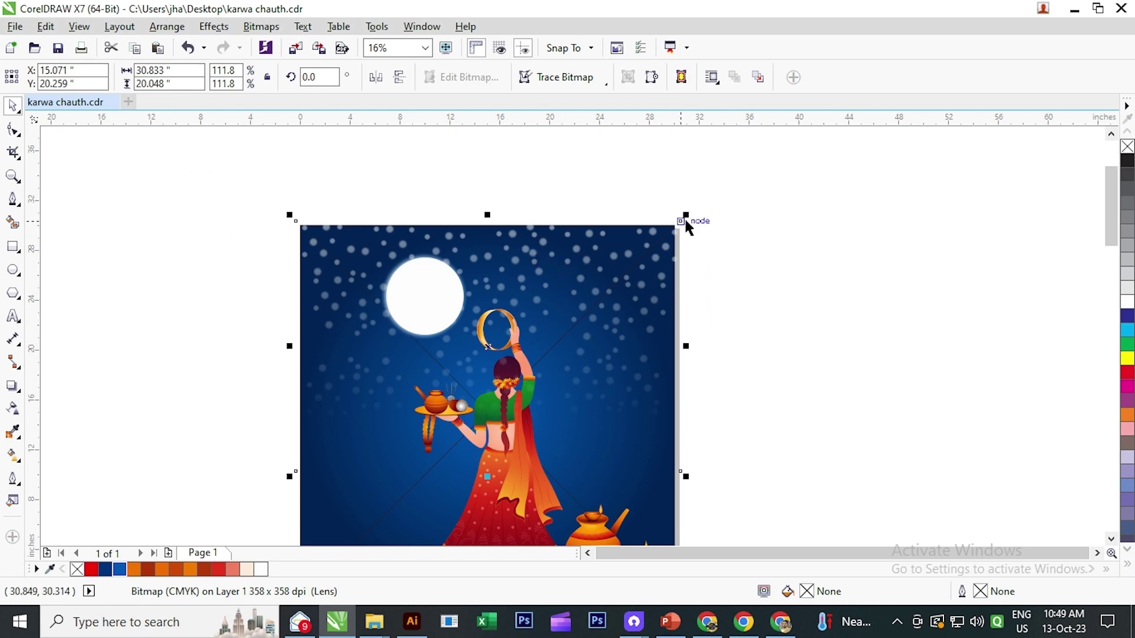
- Shrink the pasted dots bitmap to about 17.3 inches wide and move it into the background's upper left corner
drag(684, 220, 656, 250)
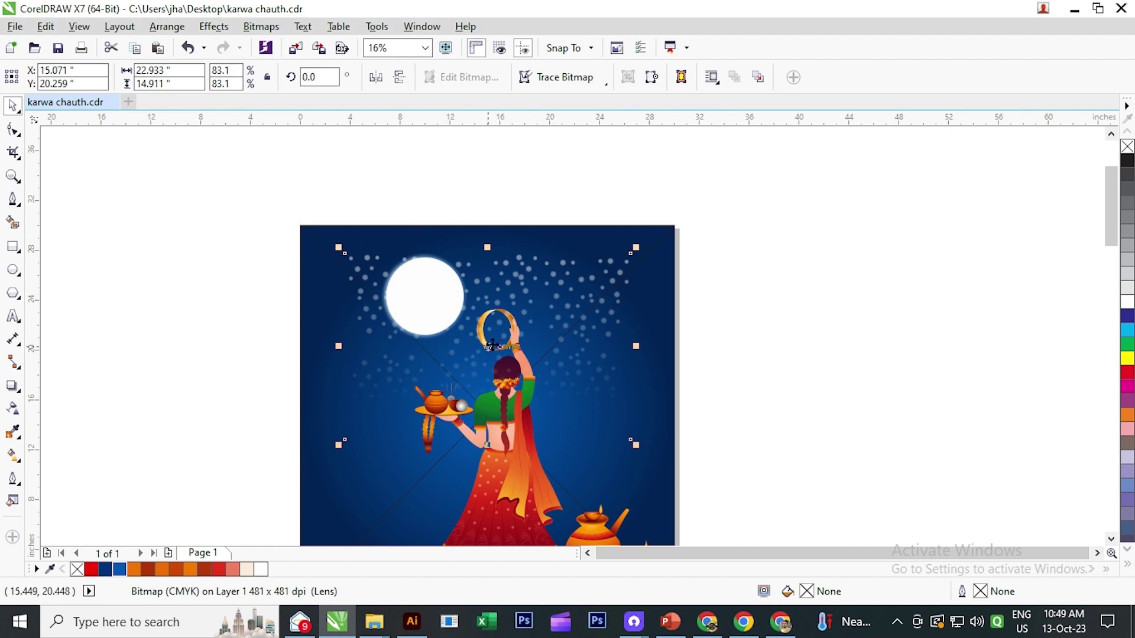
drag(637, 448, 601, 421)
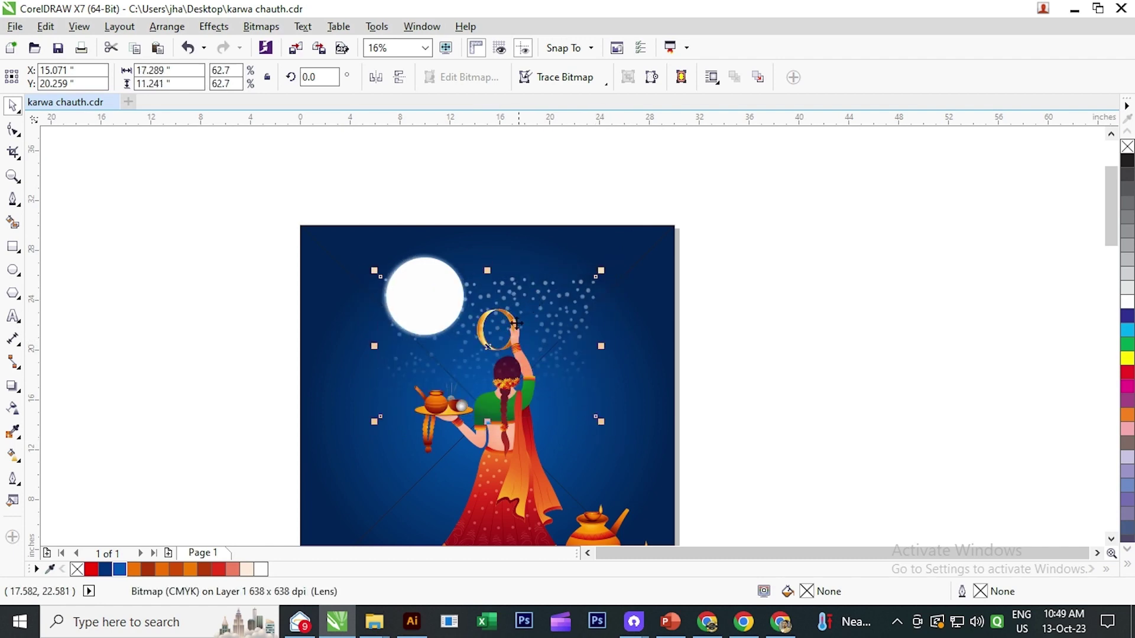
drag(491, 348, 405, 296)
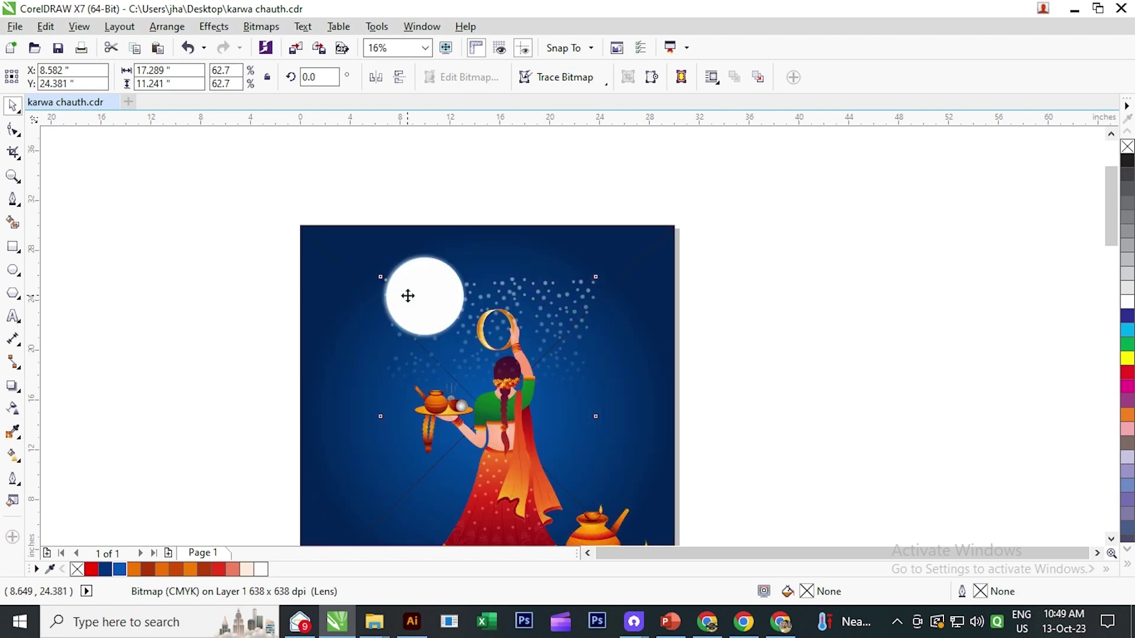
click(174, 330)
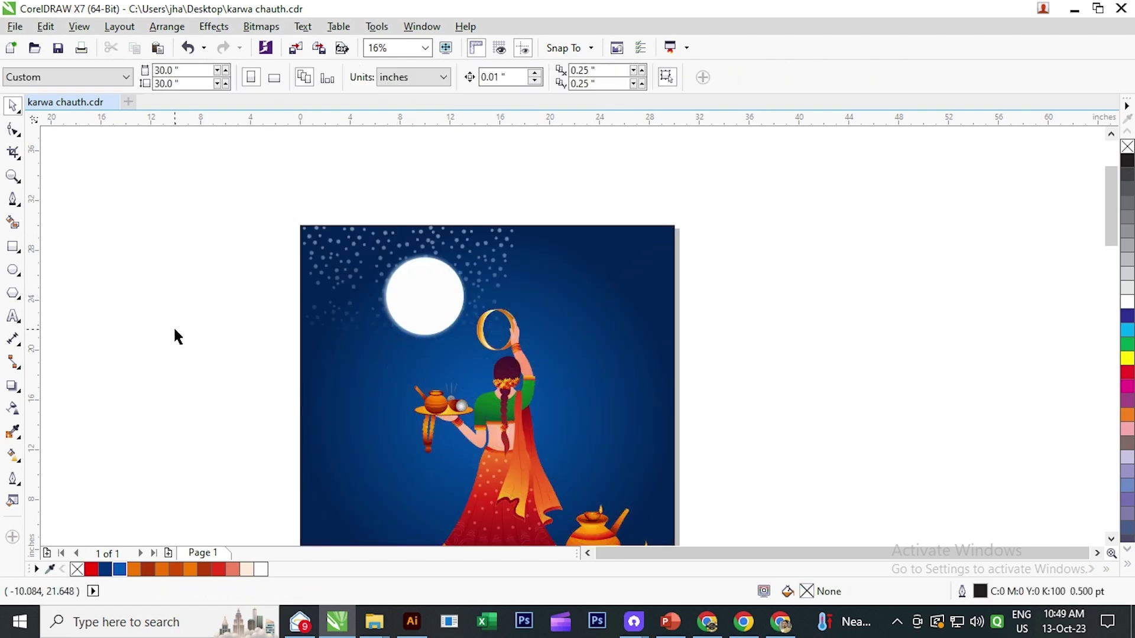
- Open the background's PowerClip contents and move the dots bitmap horizontally to the page's upper right corner
click(322, 269)
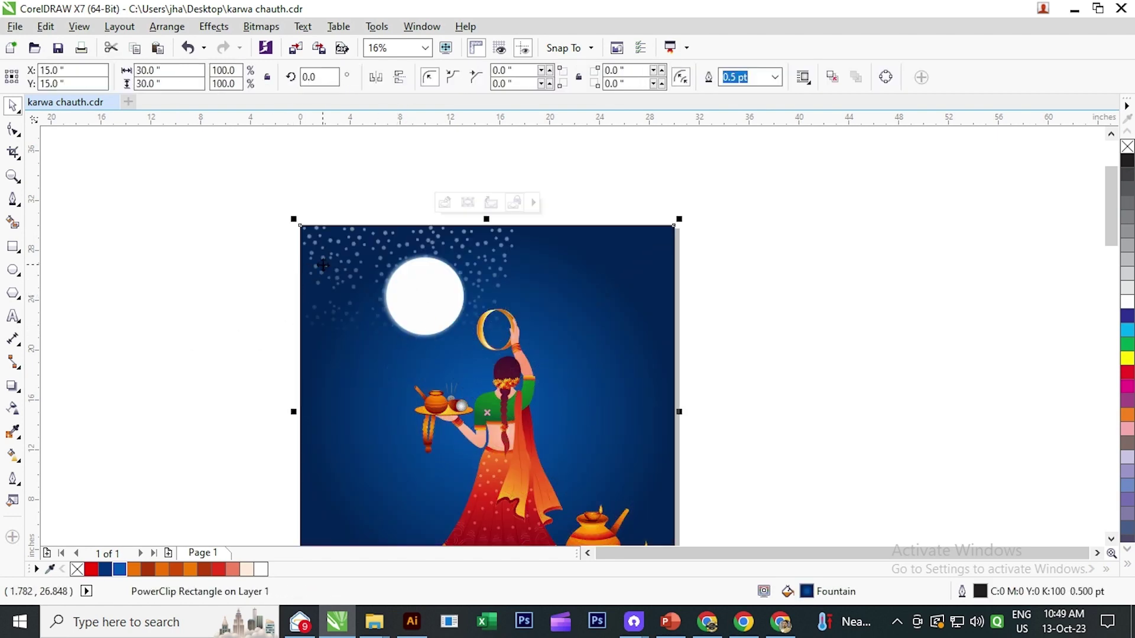
click(444, 205)
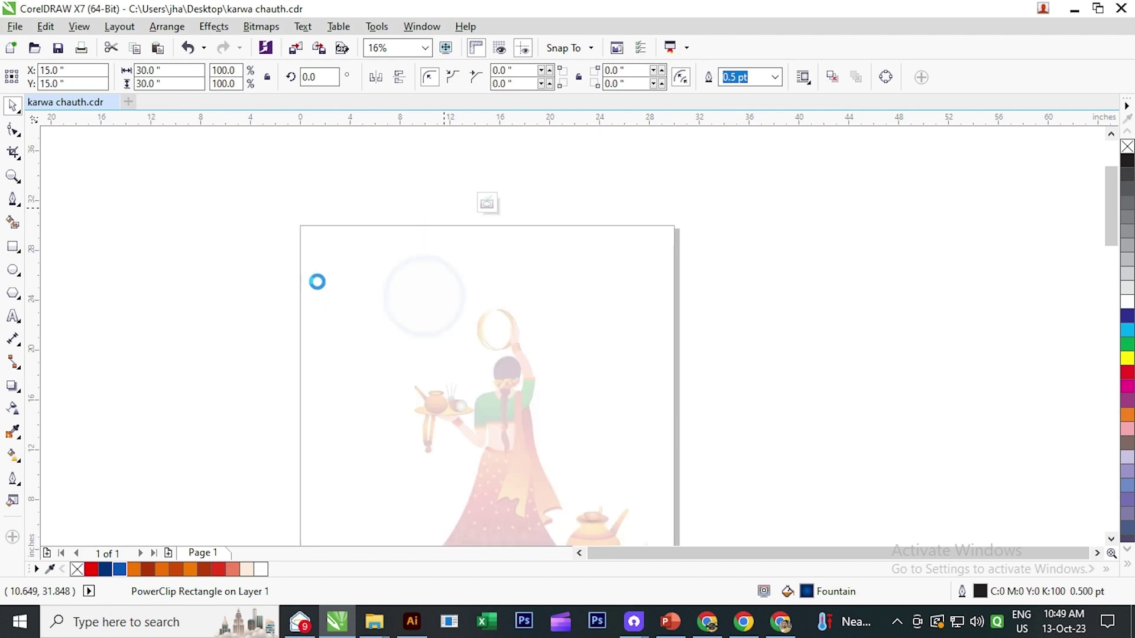
click(368, 253)
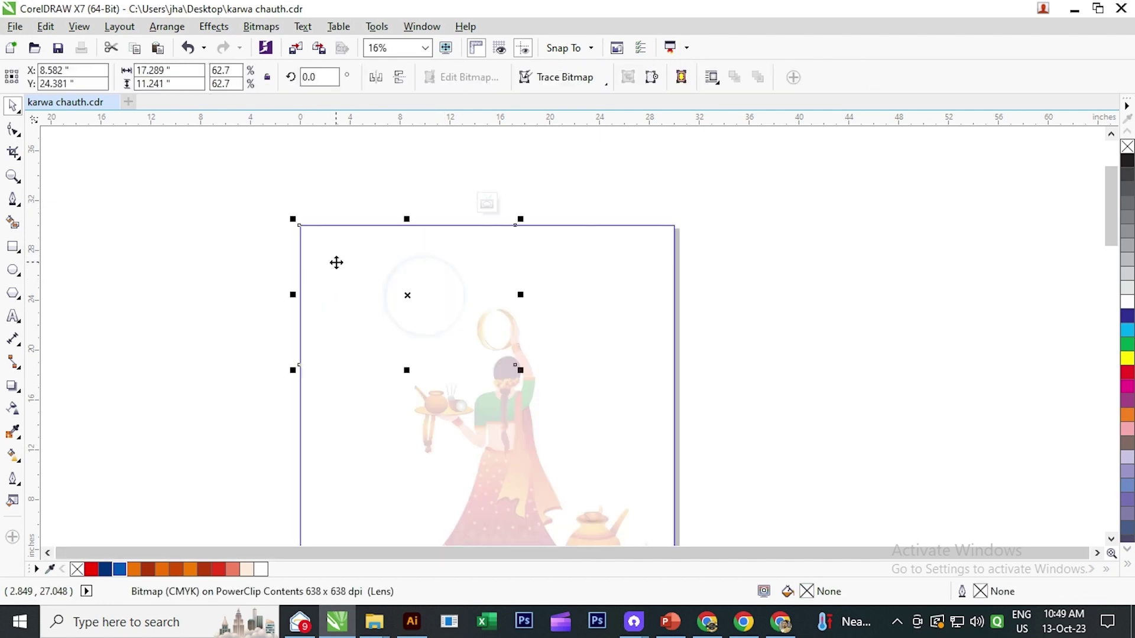
drag(335, 264, 530, 264)
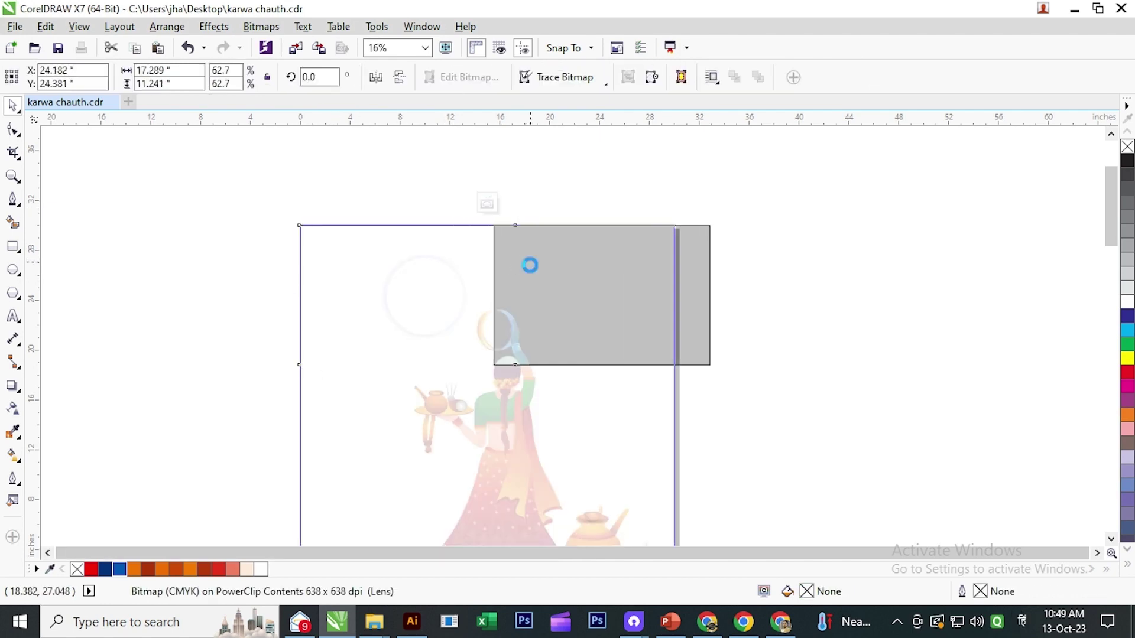
click(737, 310)
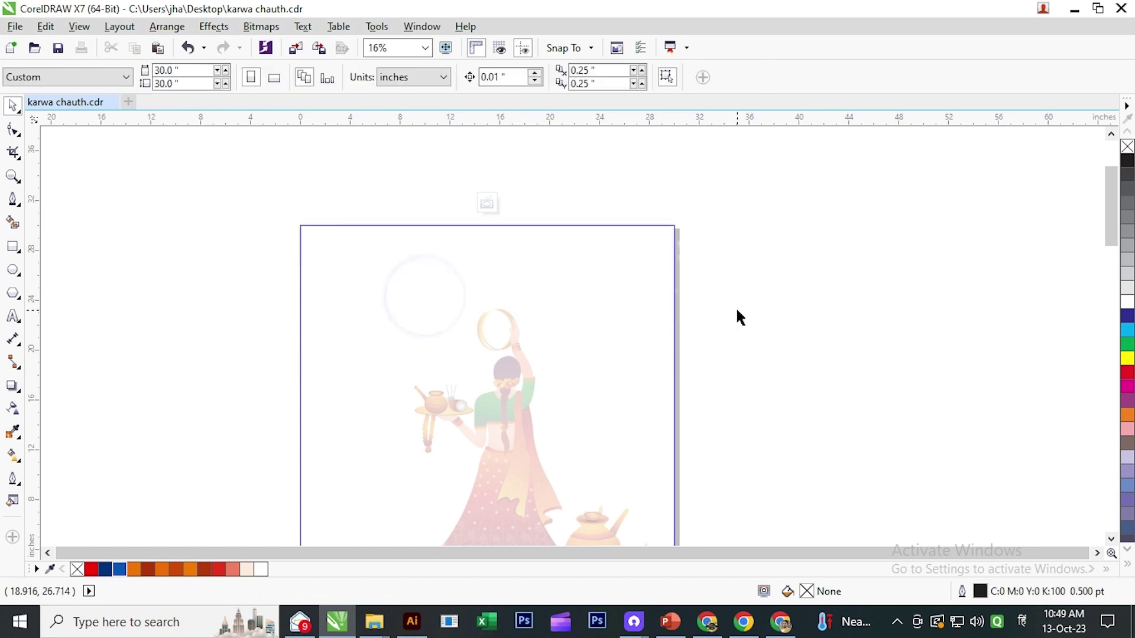
- Duplicate the dots bitmap toward the page's upper left corner so dots span the top, and finish editing the PowerClip
click(619, 262)
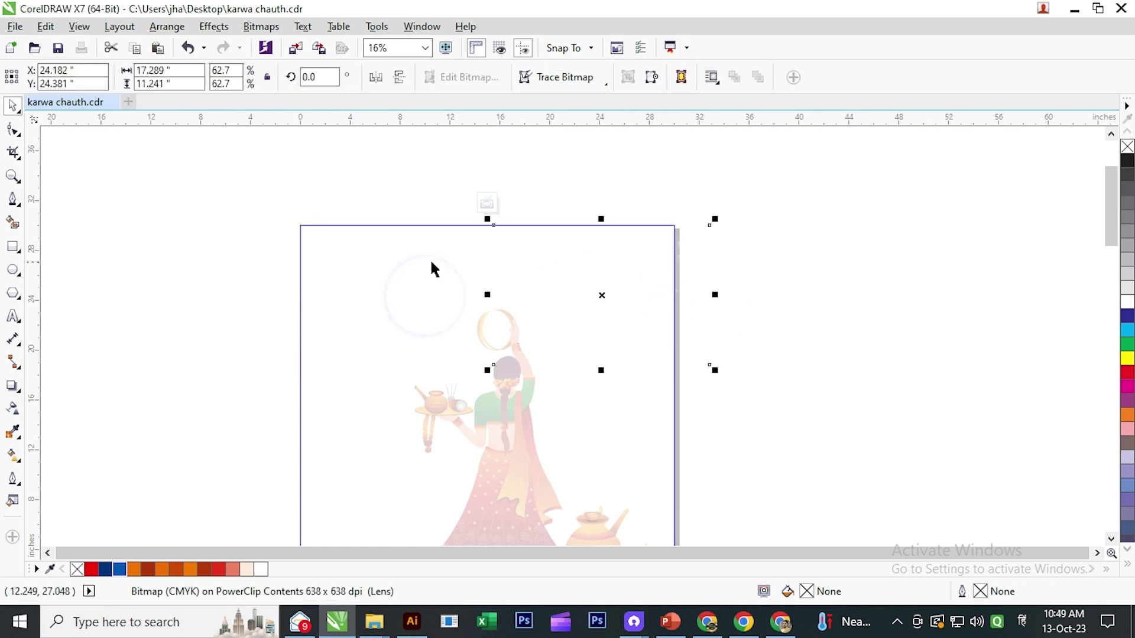
click(345, 251)
click(638, 247)
click(639, 252)
drag(596, 314, 369, 316)
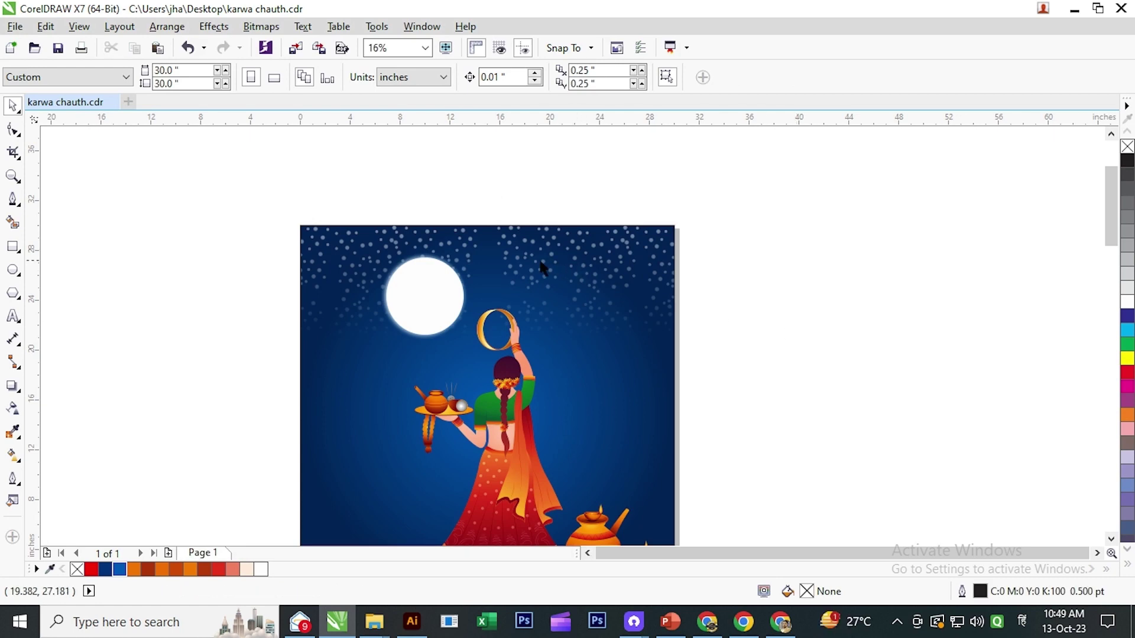
- Inside the PowerClip, mirror the left dots bitmap horizontally and shift it slightly right to close the gap between the two bitmaps
click(540, 262)
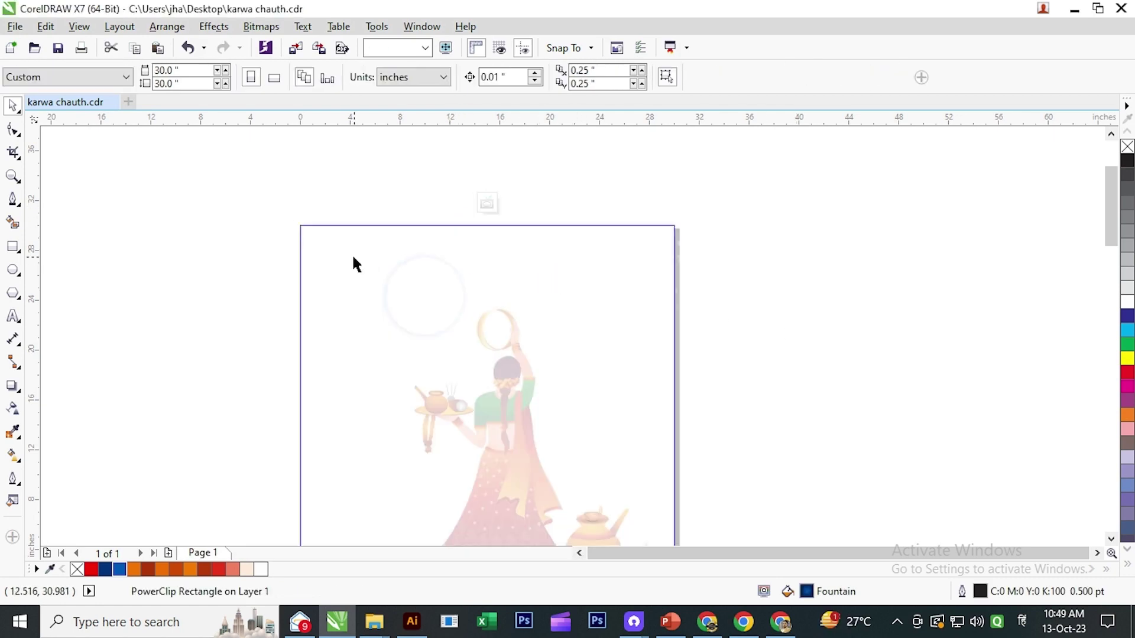
click(353, 255)
click(376, 77)
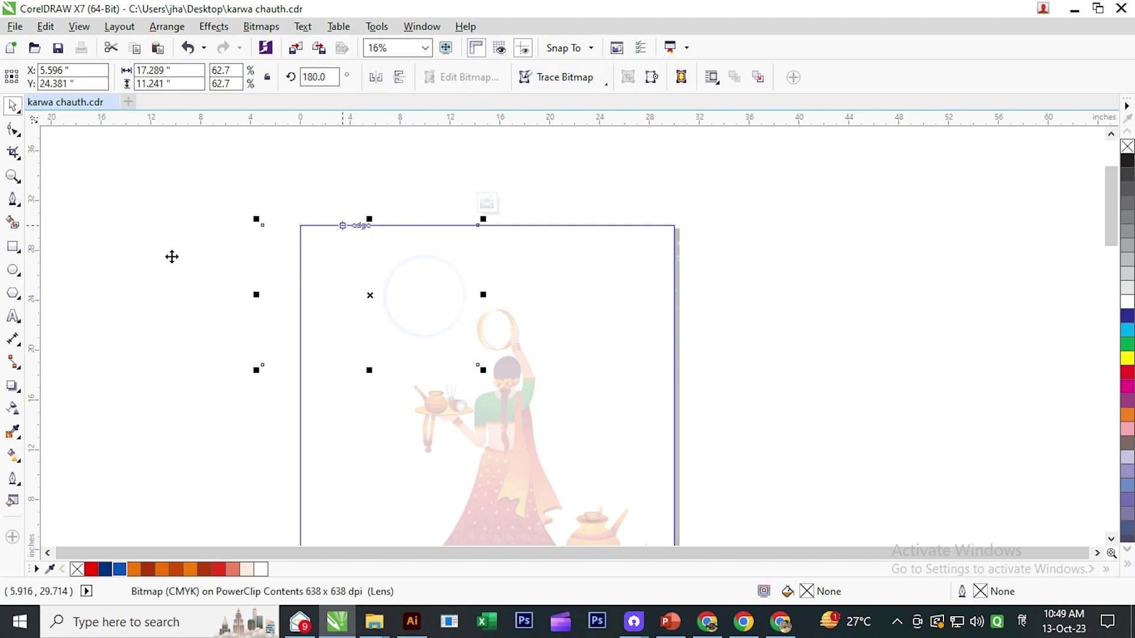
drag(375, 294, 391, 294)
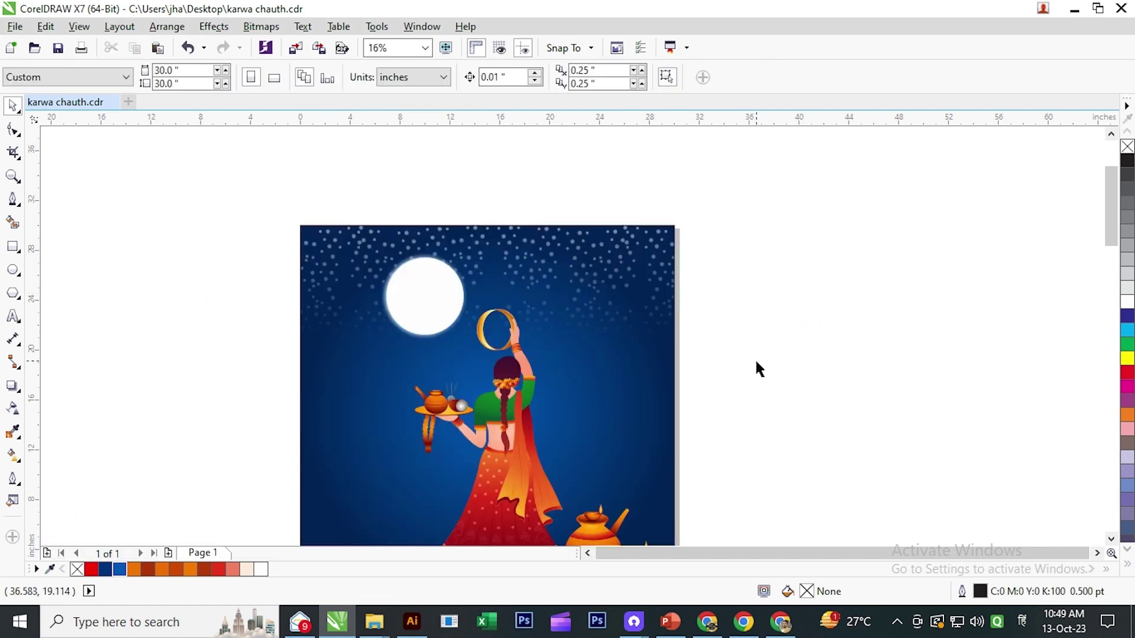
drag(754, 359, 757, 252)
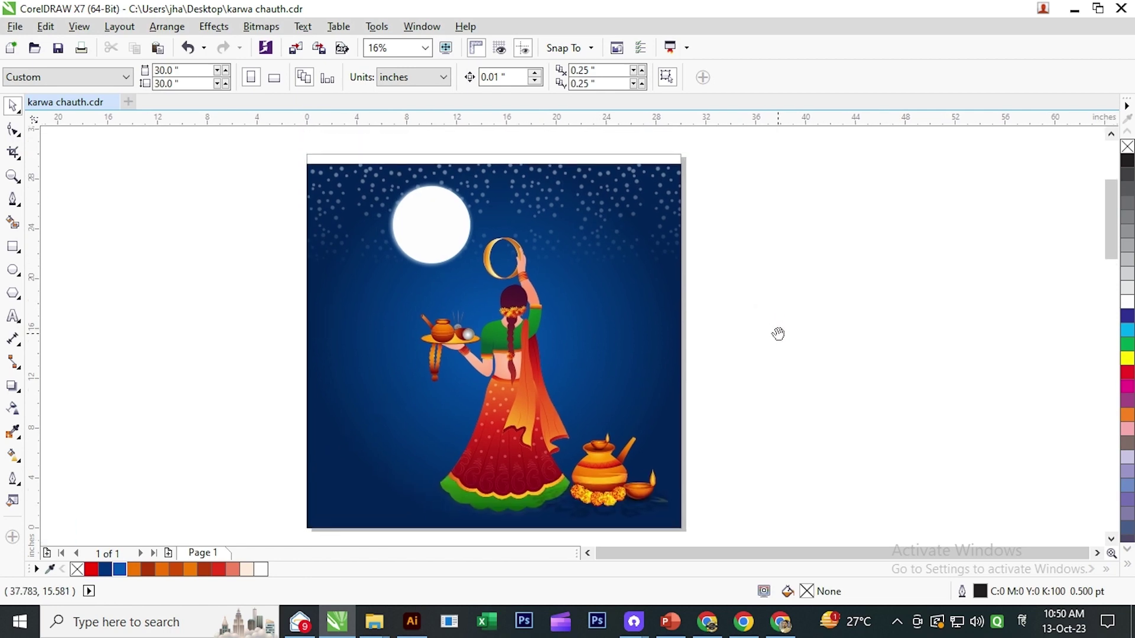
click(436, 246)
click(168, 357)
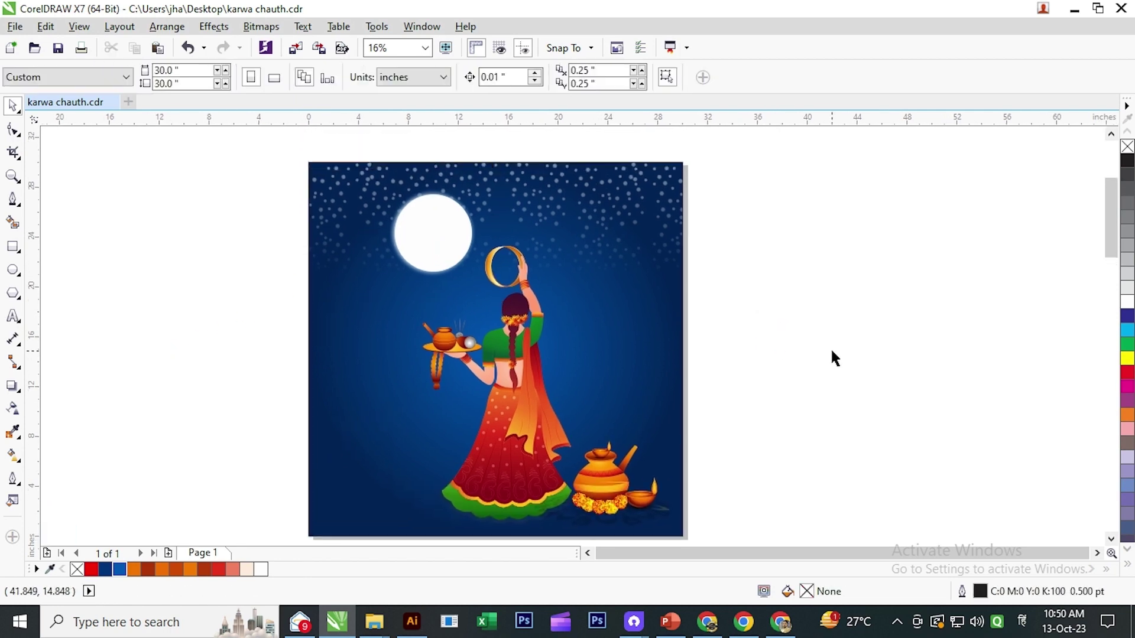
drag(775, 402, 773, 387)
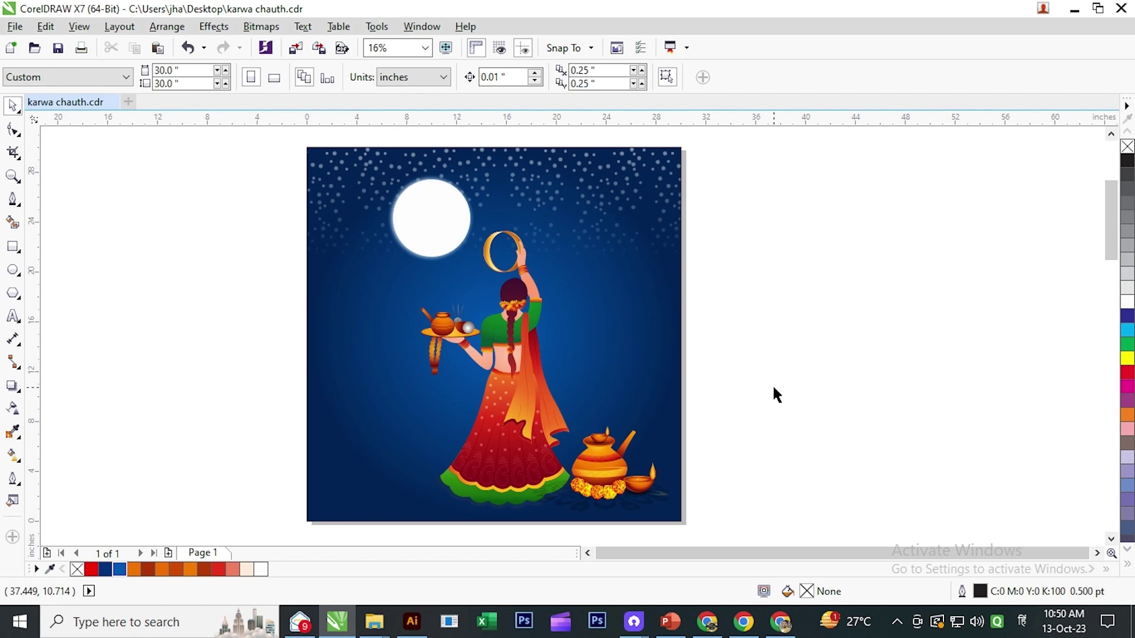
- Move the woman illustration group off the page onto the empty area to its right
click(508, 401)
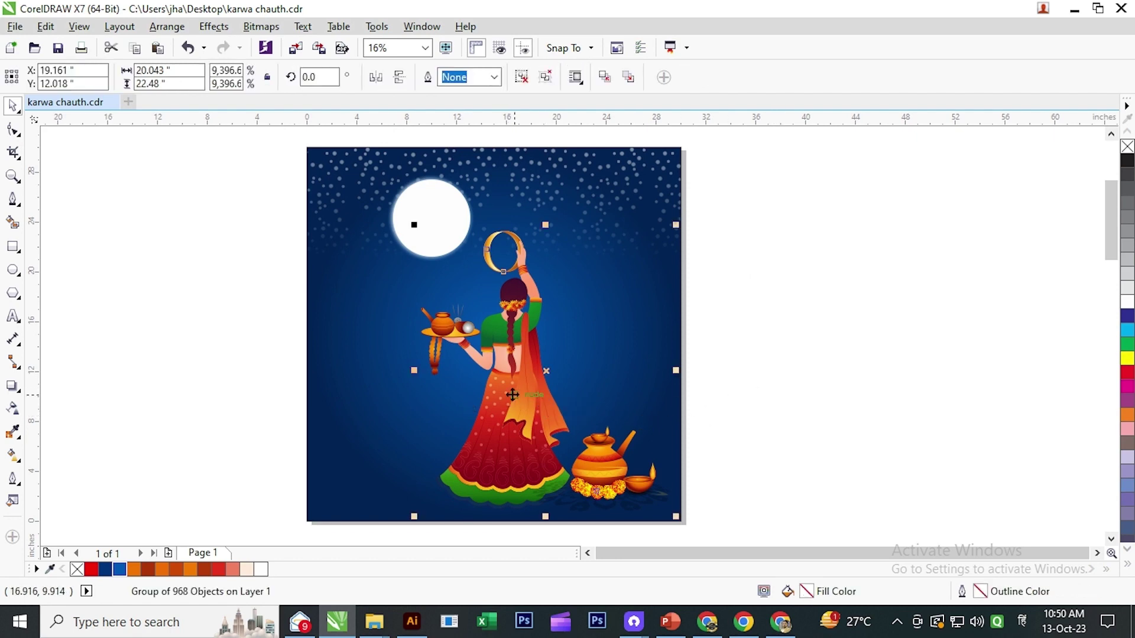
drag(514, 397, 789, 391)
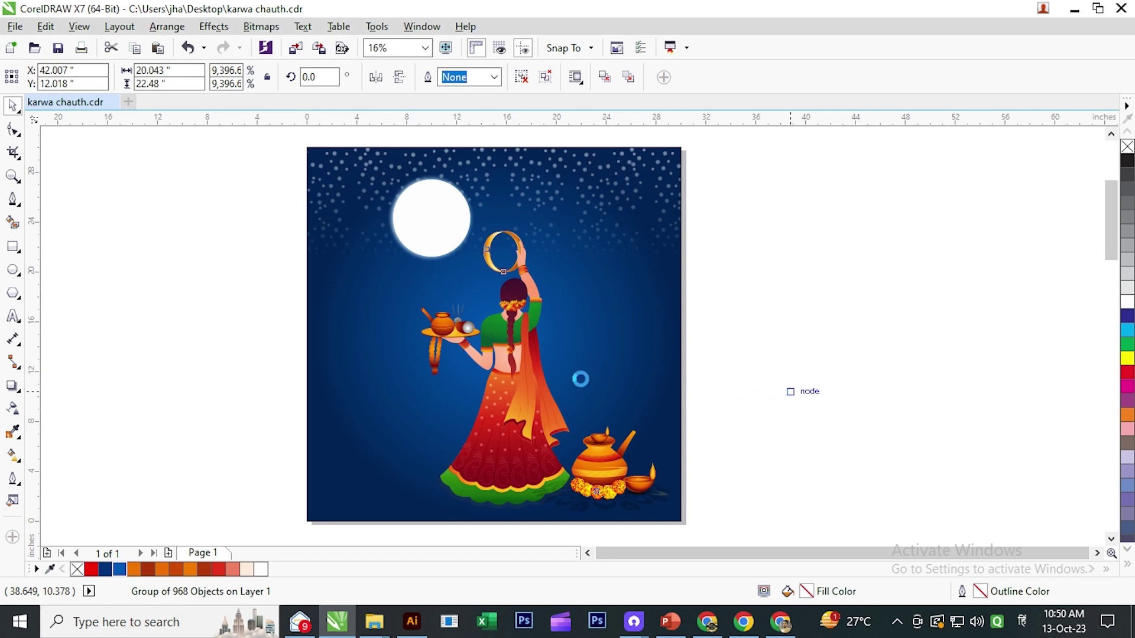
click(267, 367)
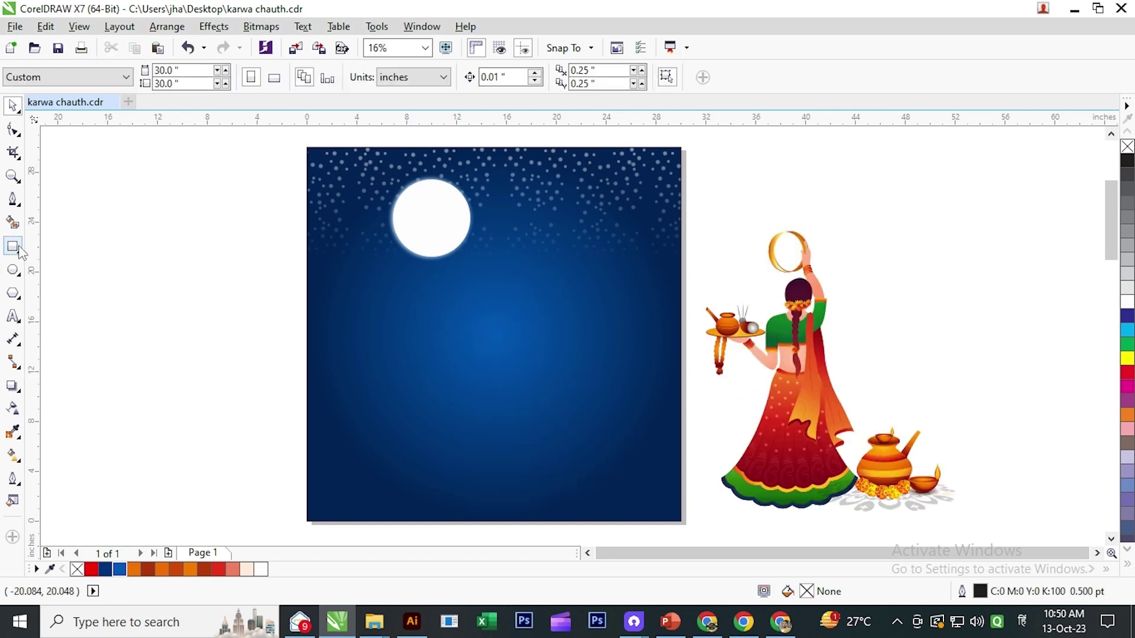
- Draw a 30-inch-wide rectangle across the lower part of the page and reduce its height to about 0.23 inch
click(16, 249)
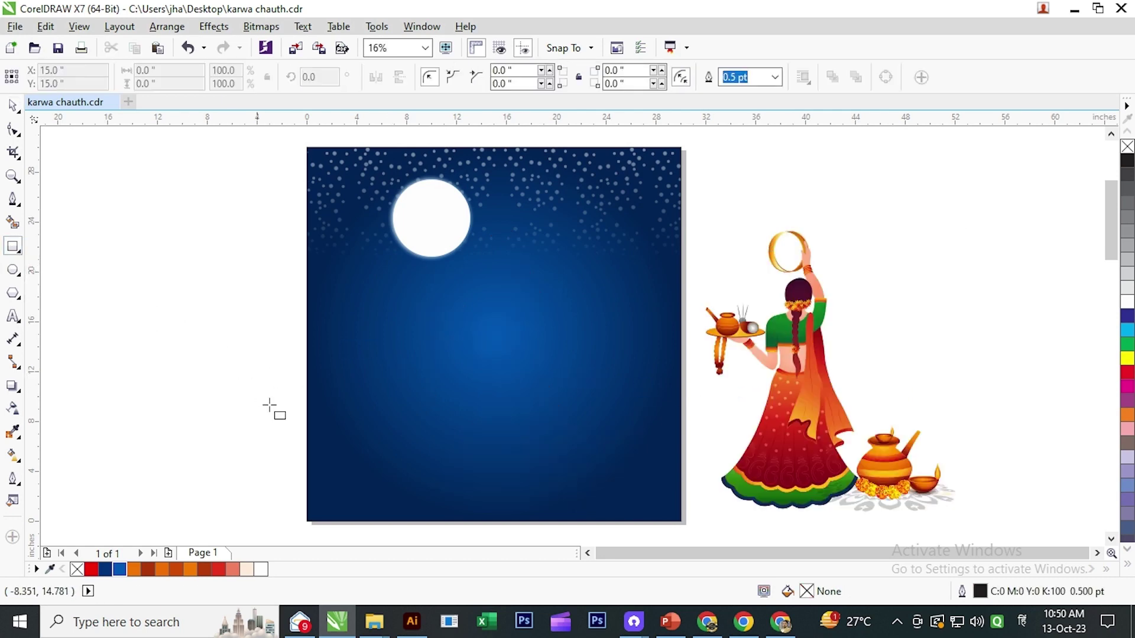
drag(306, 414, 685, 425)
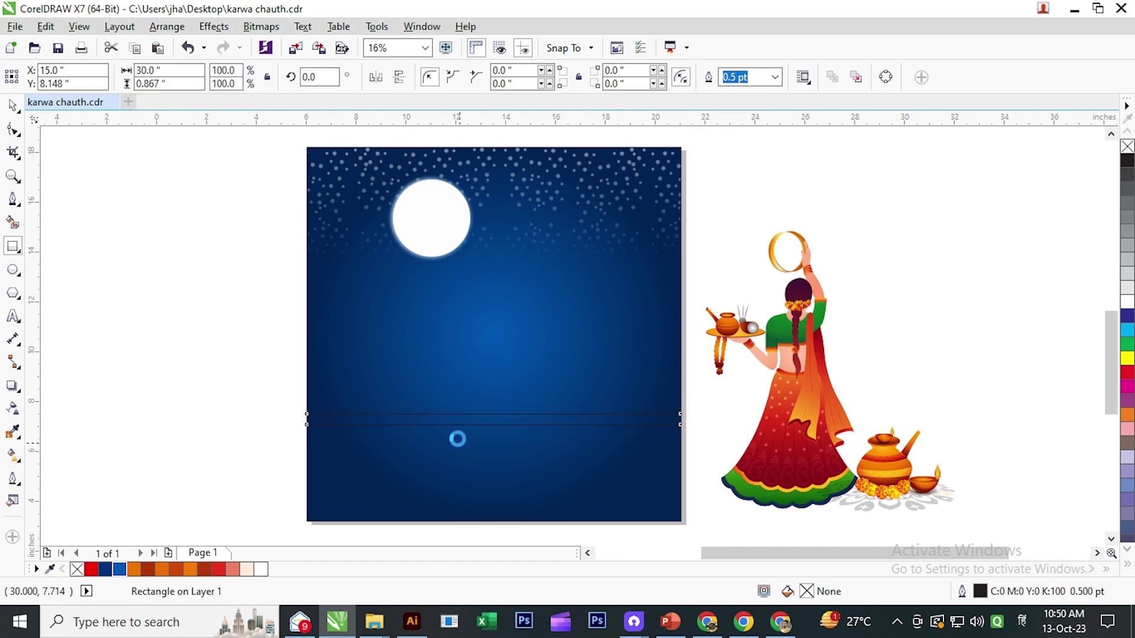
scroll(461, 443, up, 2)
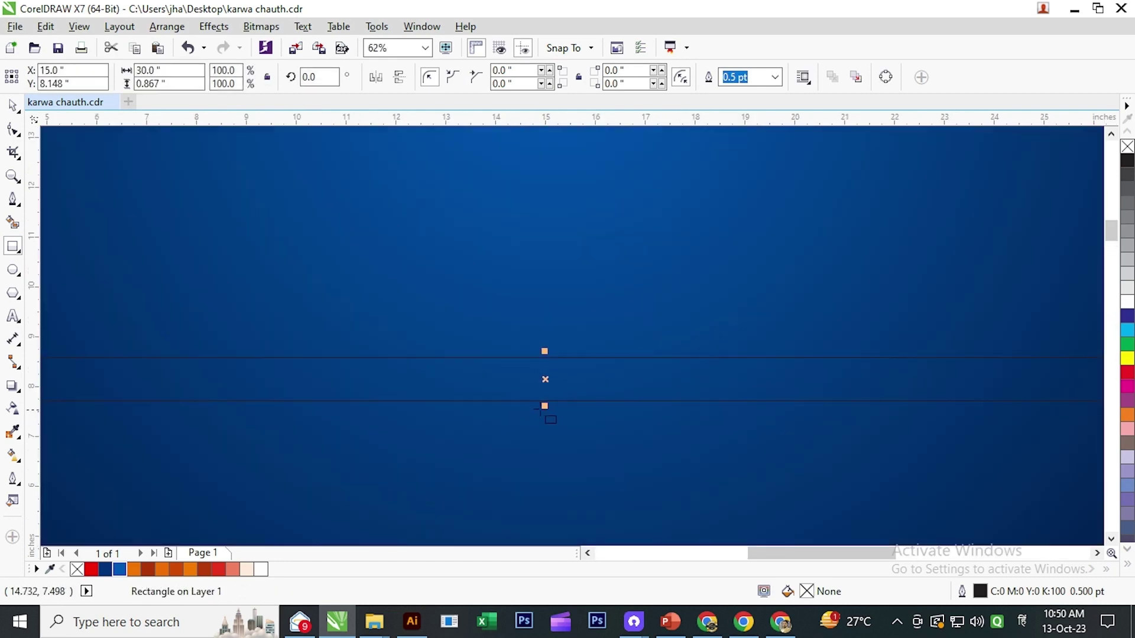
drag(545, 406, 544, 375)
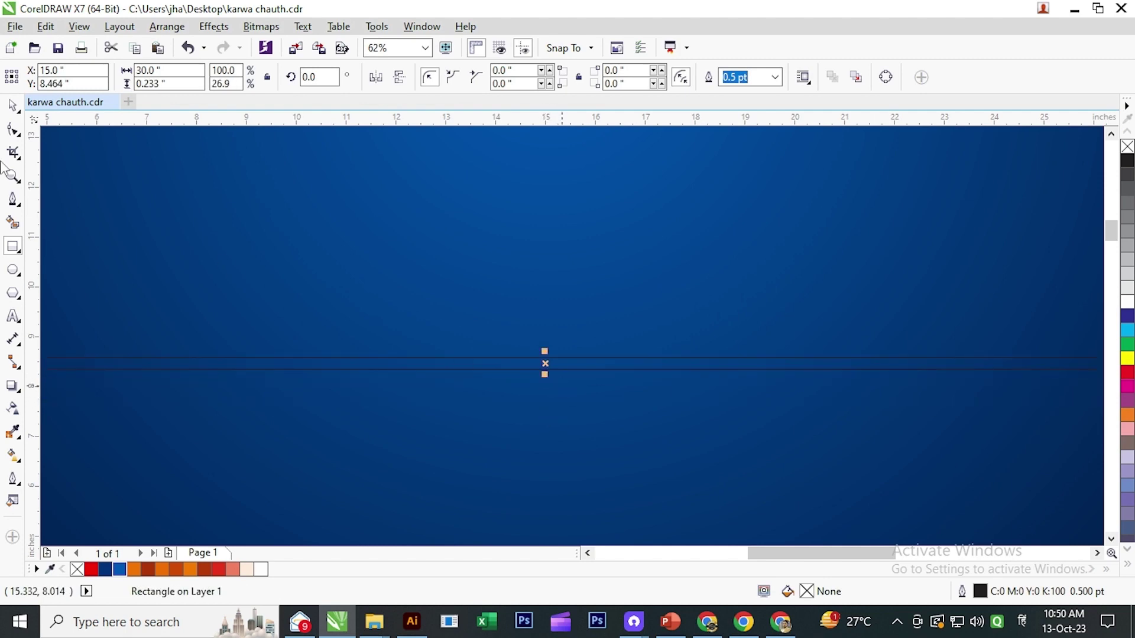
- Fill the thin strip with a vertical gradient from orange at its upper edge to dark red-brown at its lower edge, and remove its outline
click(19, 461)
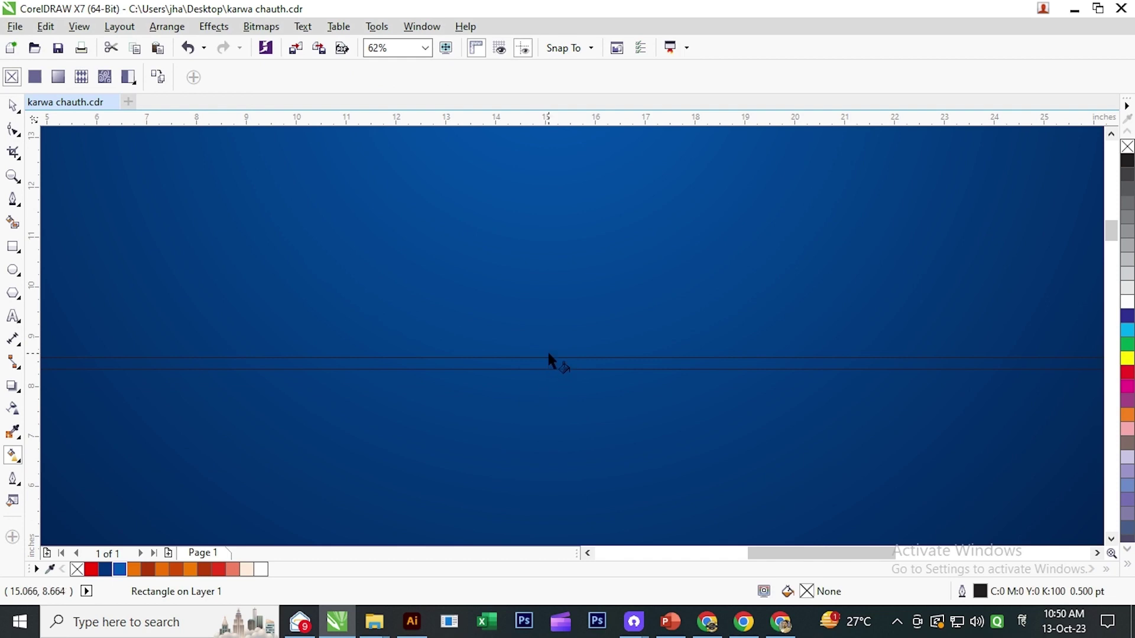
mouse_move(545, 355)
mouse_down()
mouse_move(550, 369)
mouse_move(535, 372)
mouse_up()
scroll(550, 369, up, 3)
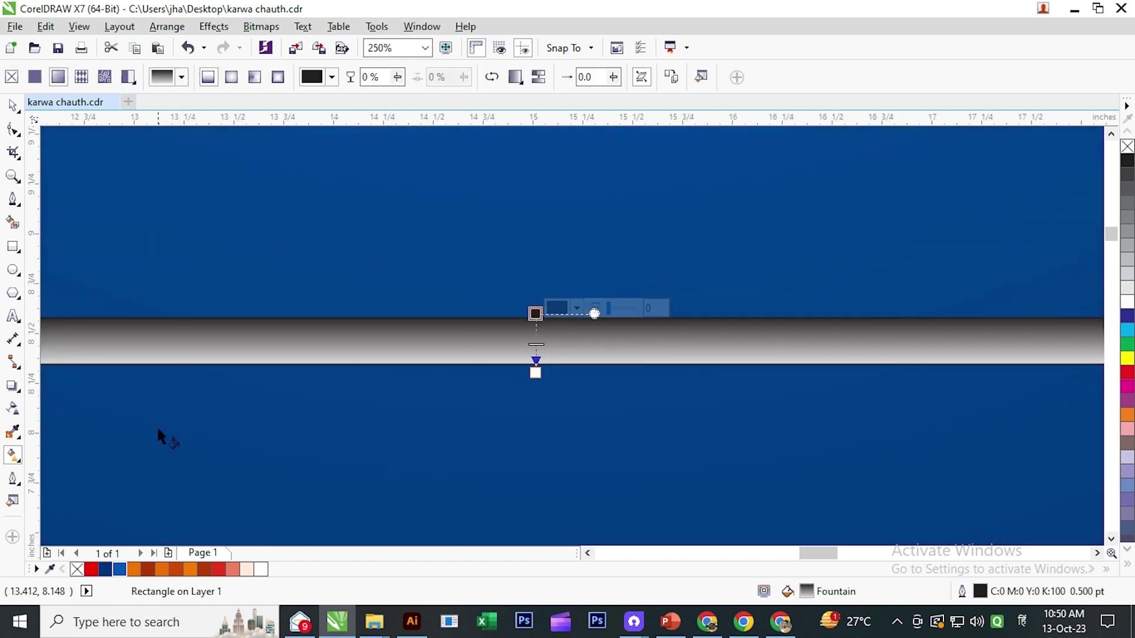
click(134, 570)
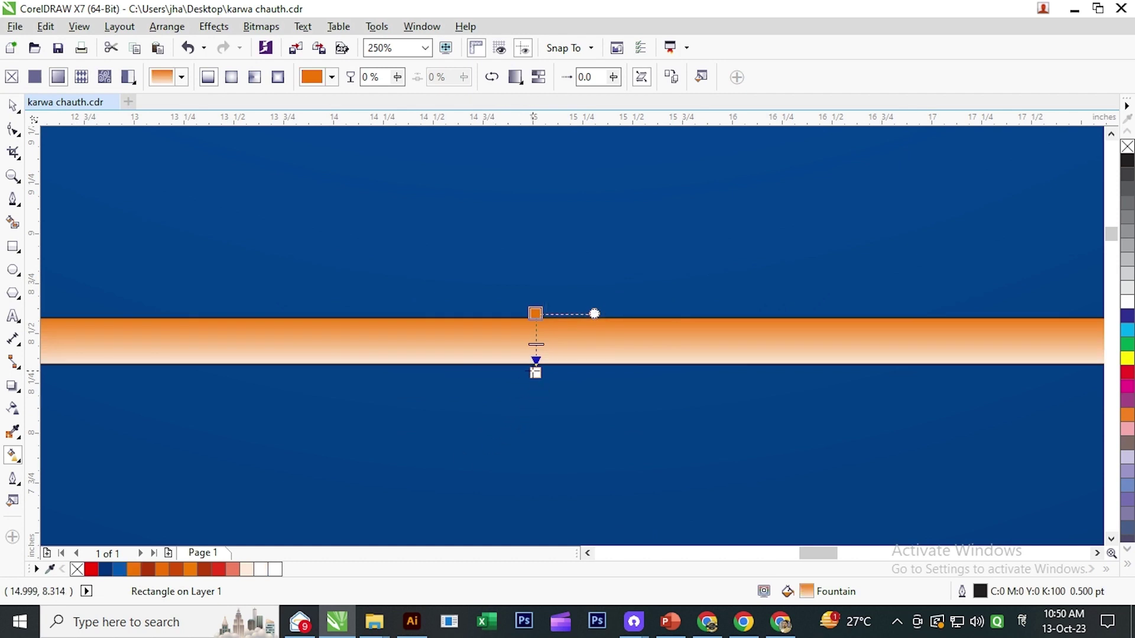
click(535, 373)
click(148, 570)
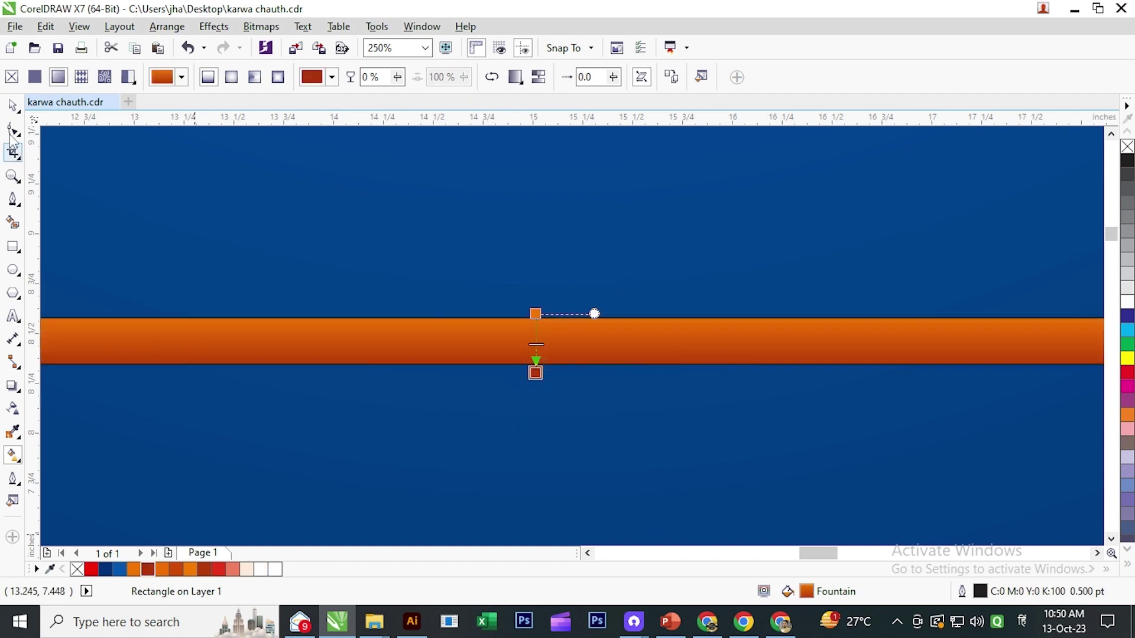
click(13, 105)
right_click(77, 569)
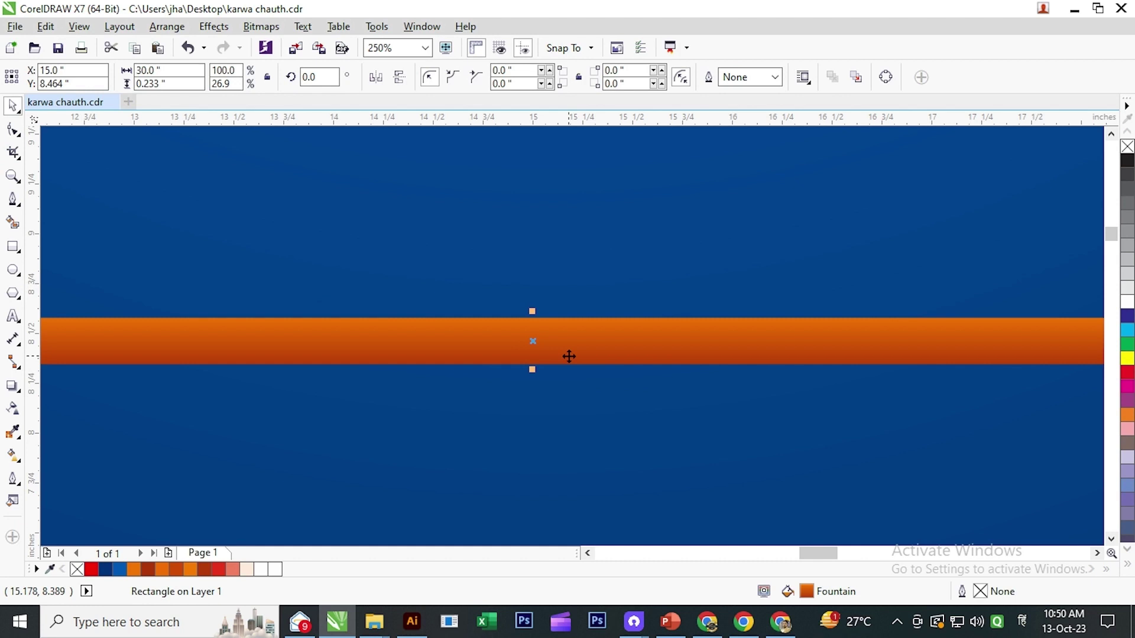
- Duplicate the thin strip in place and stretch the copy downward into a band about 0.57 inch tall directly beneath the original
scroll(532, 368, down, 5)
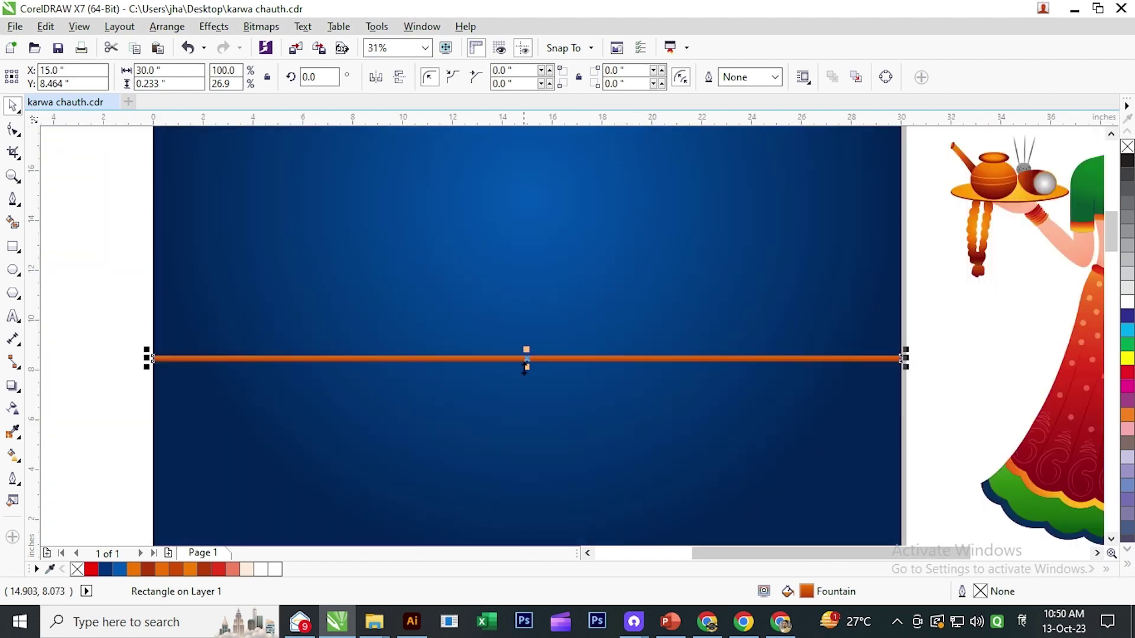
scroll(520, 370, up, 3)
click(45, 26)
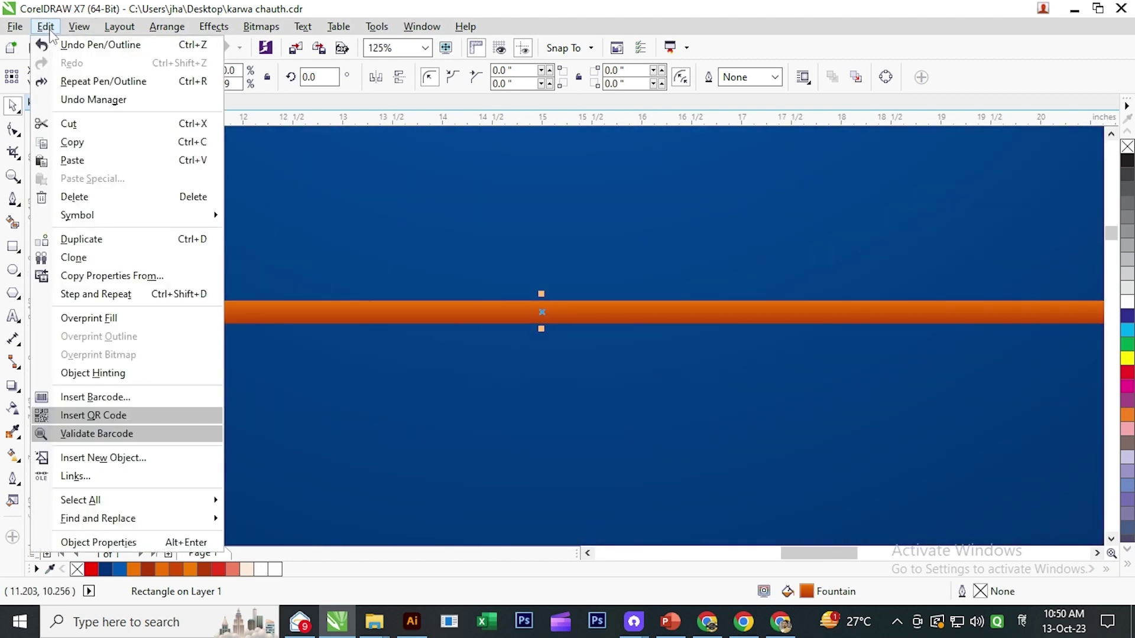
click(77, 135)
click(46, 26)
click(76, 159)
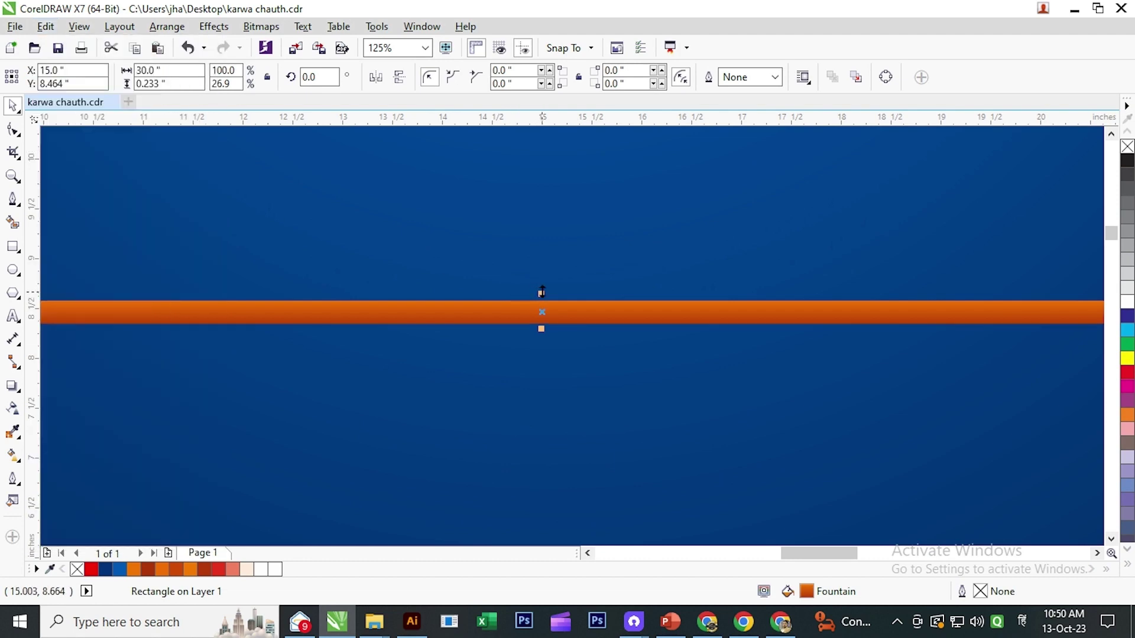
drag(539, 293, 542, 384)
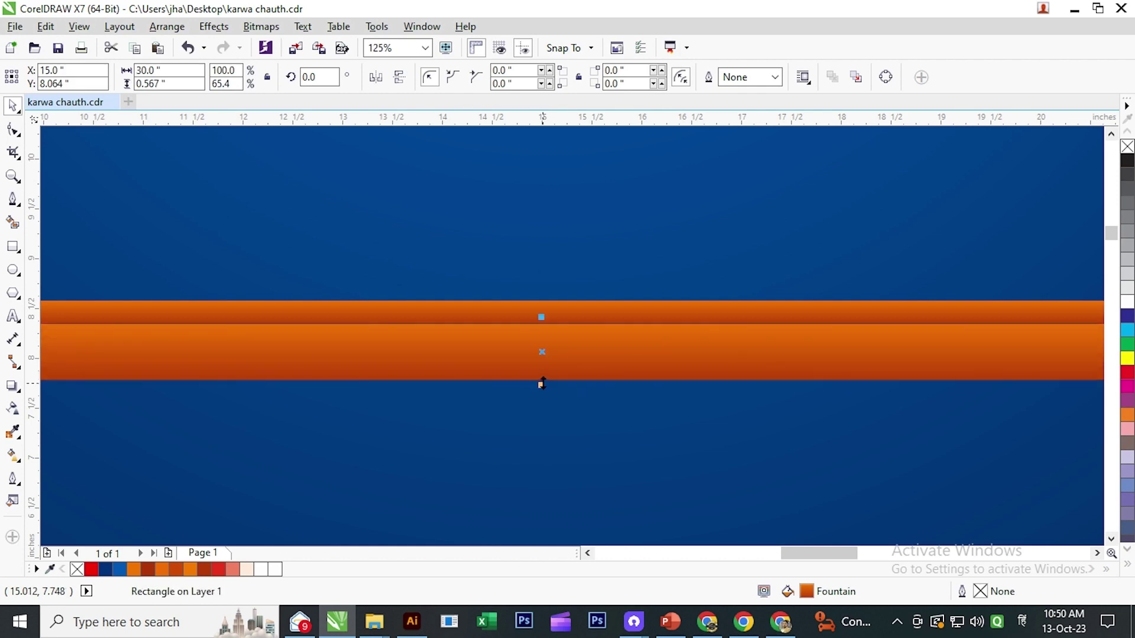
- Change the wide band's lower gradient colour to a lighter red-orange and increase the band's height to about 0.65 inch
click(16, 458)
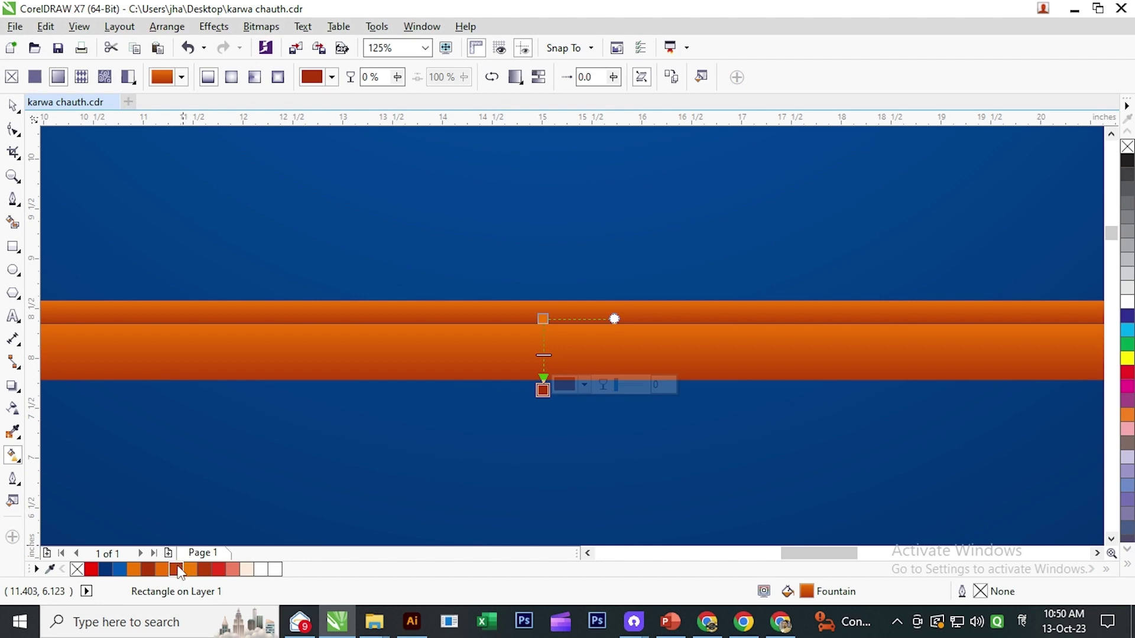
click(177, 568)
click(13, 106)
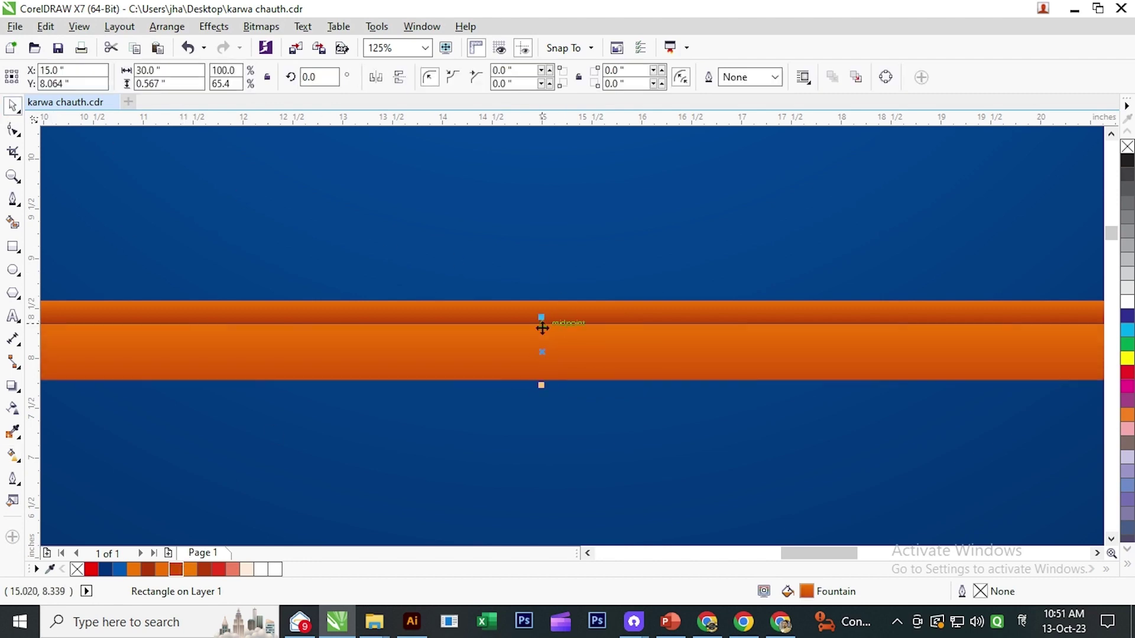
drag(541, 385, 552, 390)
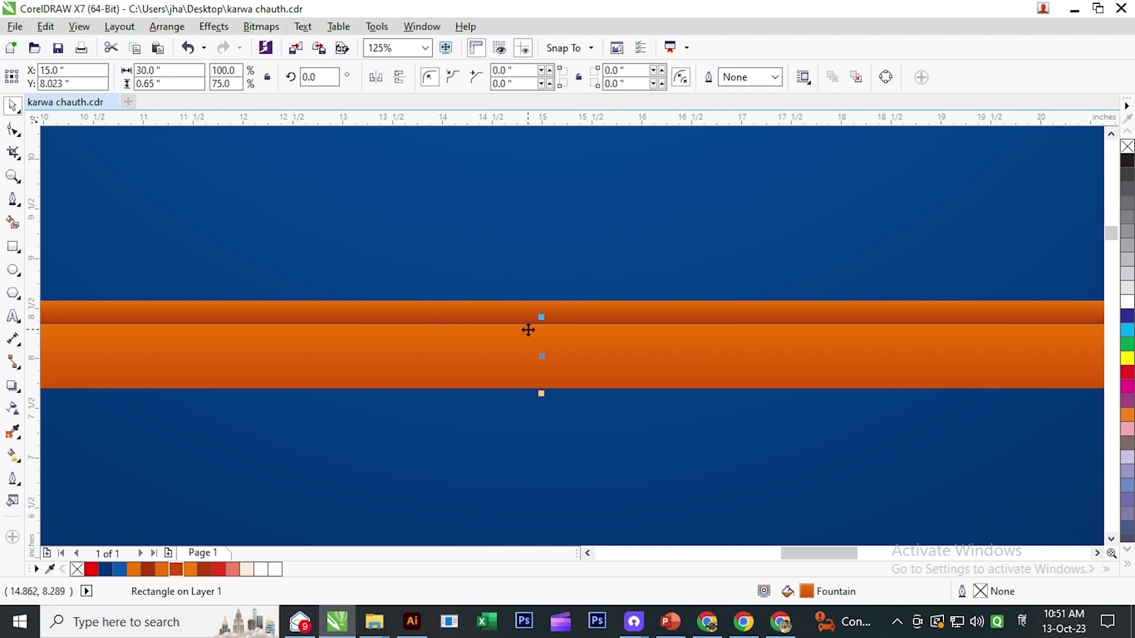
- Duplicate the upper thin strip and snap the copy against the lower edge of the wide band
click(520, 311)
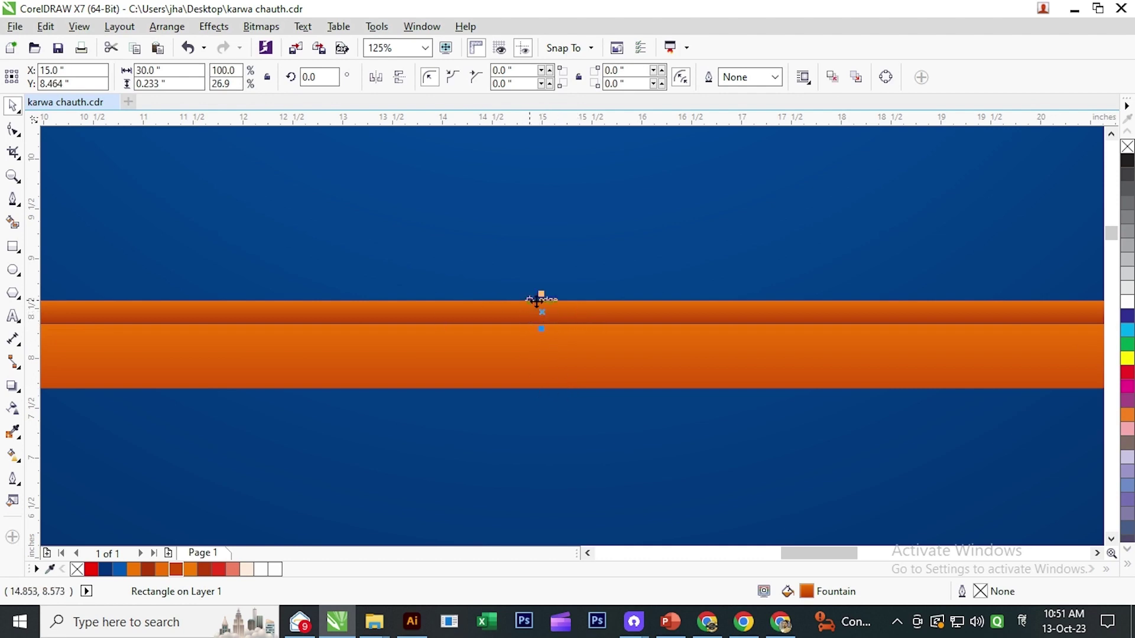
click(46, 26)
click(71, 142)
click(48, 27)
click(73, 157)
drag(553, 304, 525, 394)
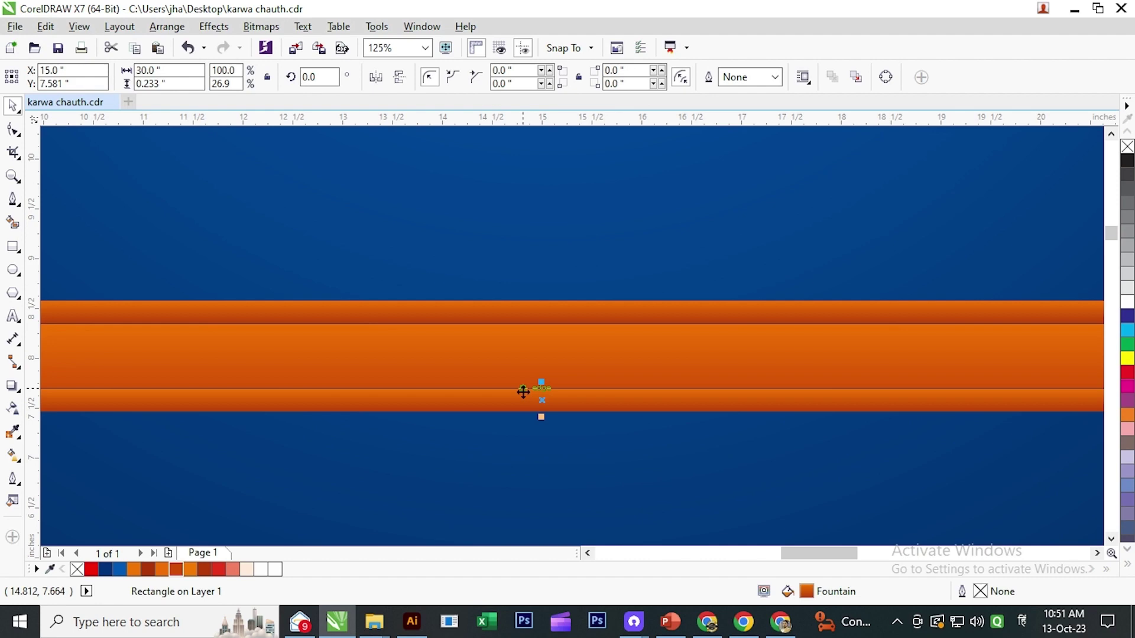
scroll(508, 389, up, 3)
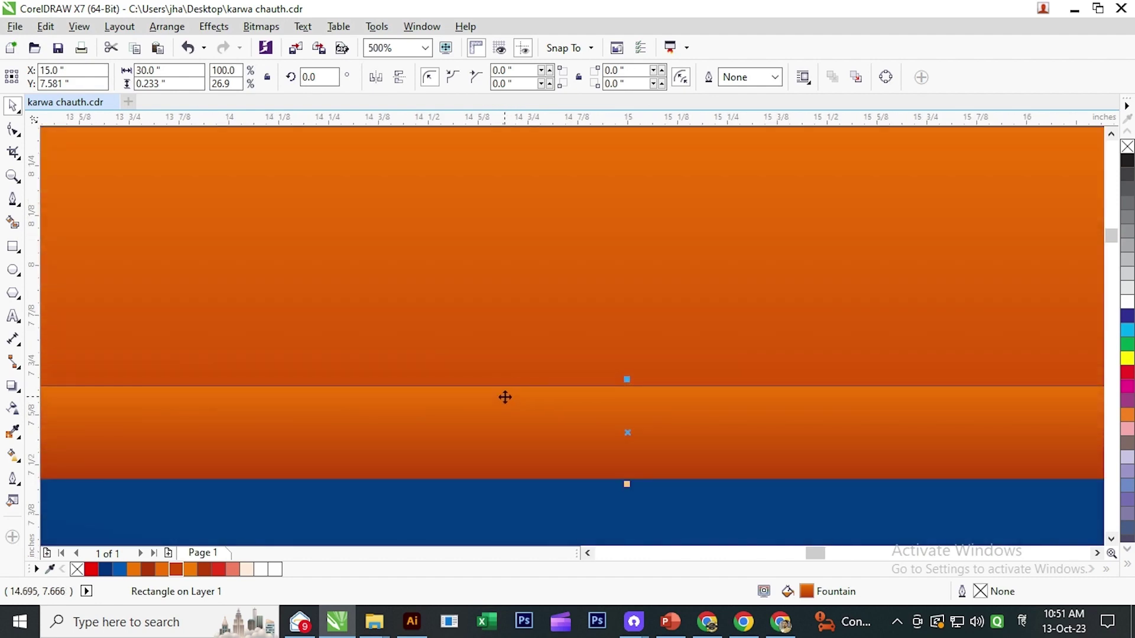
scroll(505, 397, down, 3)
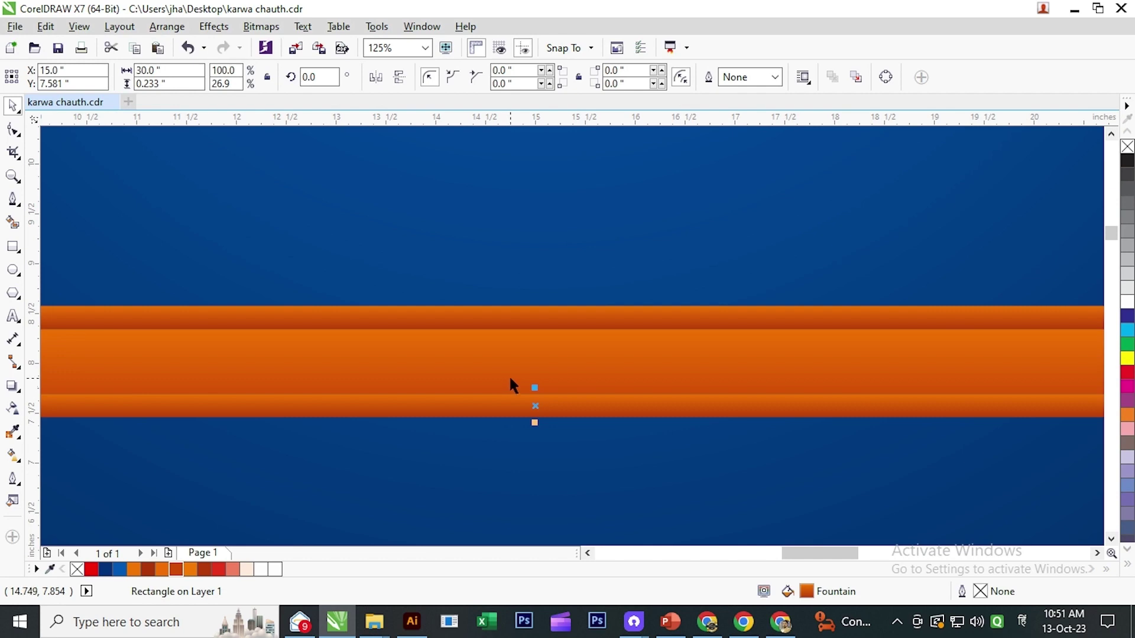
- Duplicate the lower thin strip and place the copy slightly below it, overlapping its lower edge
scroll(510, 379, down, 2)
click(45, 26)
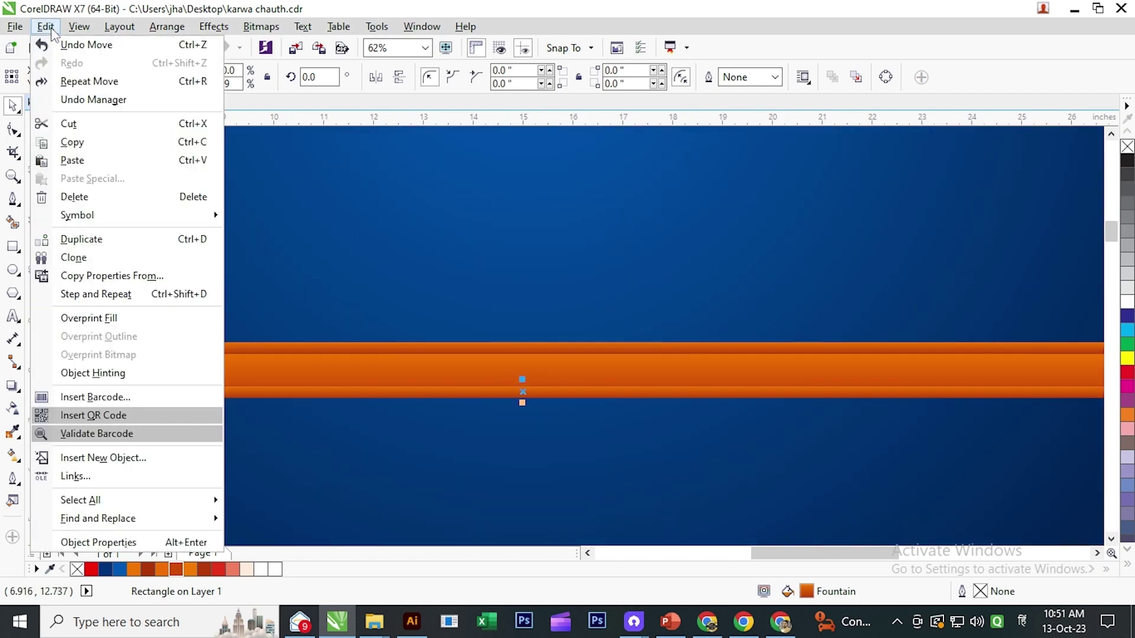
click(75, 147)
click(46, 26)
click(93, 159)
scroll(556, 375, up, 2)
drag(539, 397, 523, 424)
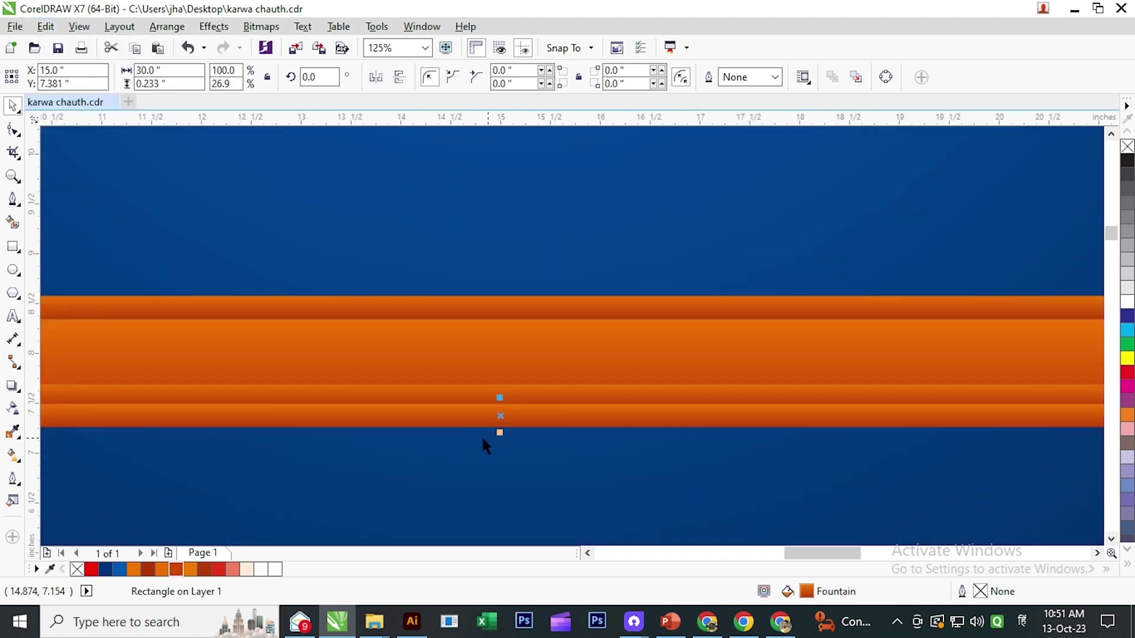
- Fill the lowest strip with solid red #E7321B, shift it slightly down, and deselect it
click(218, 571)
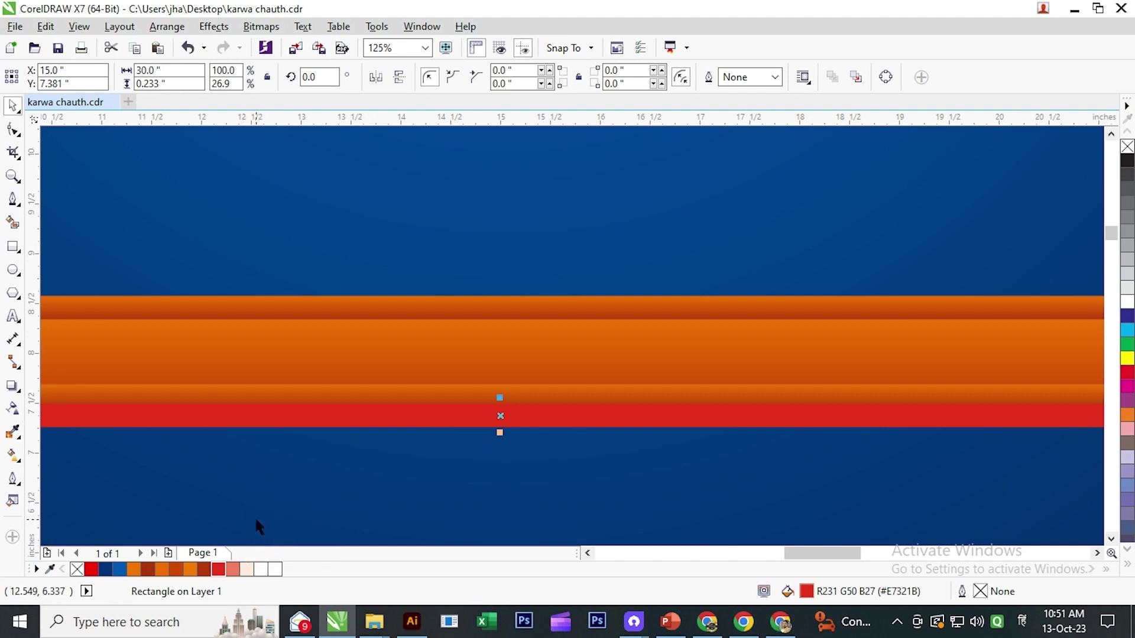
scroll(467, 434, up, 4)
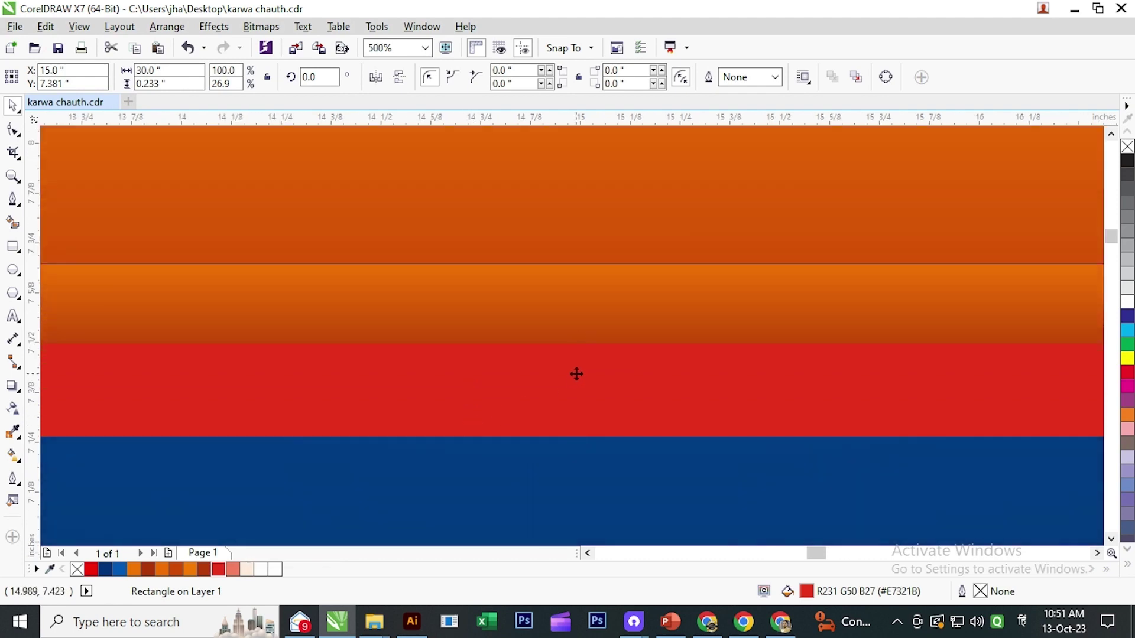
drag(576, 374, 580, 379)
scroll(512, 310, down, 4)
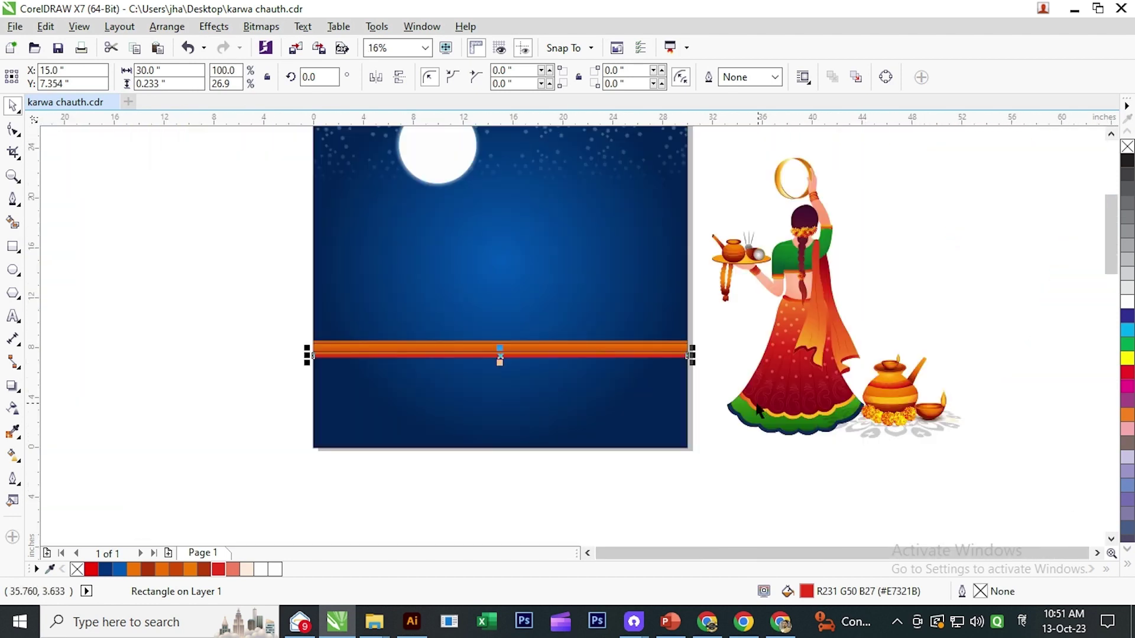
click(706, 373)
- Draw a rectangle about 30 × 7.24 inches from the page's lower right corner up to the left end of the strips
scroll(498, 366, up, 1)
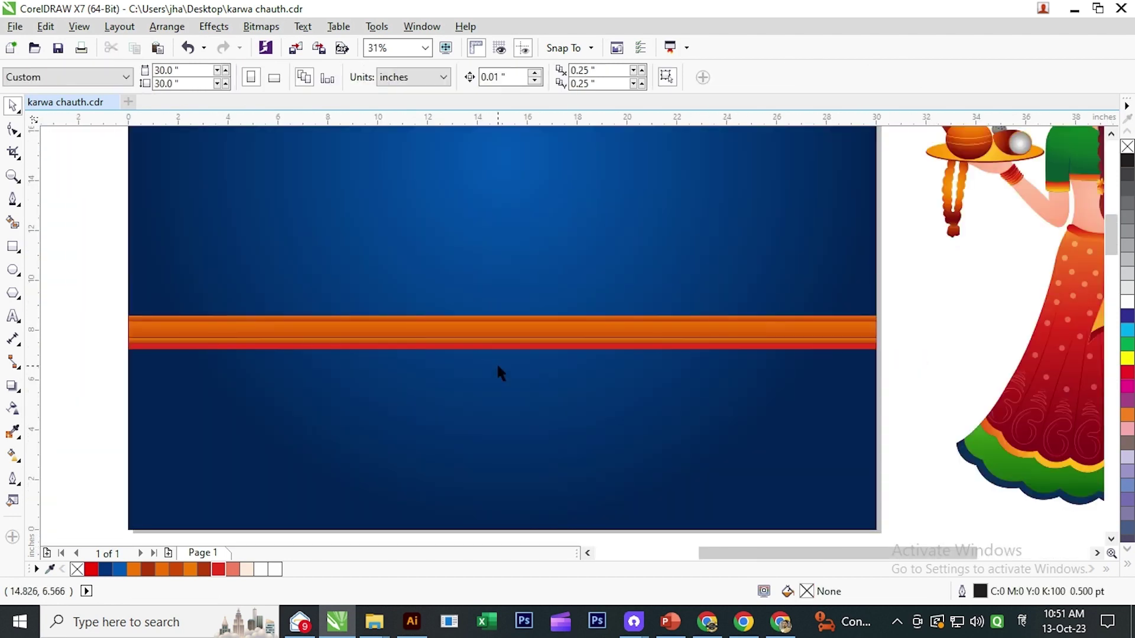
scroll(462, 345, down, 2)
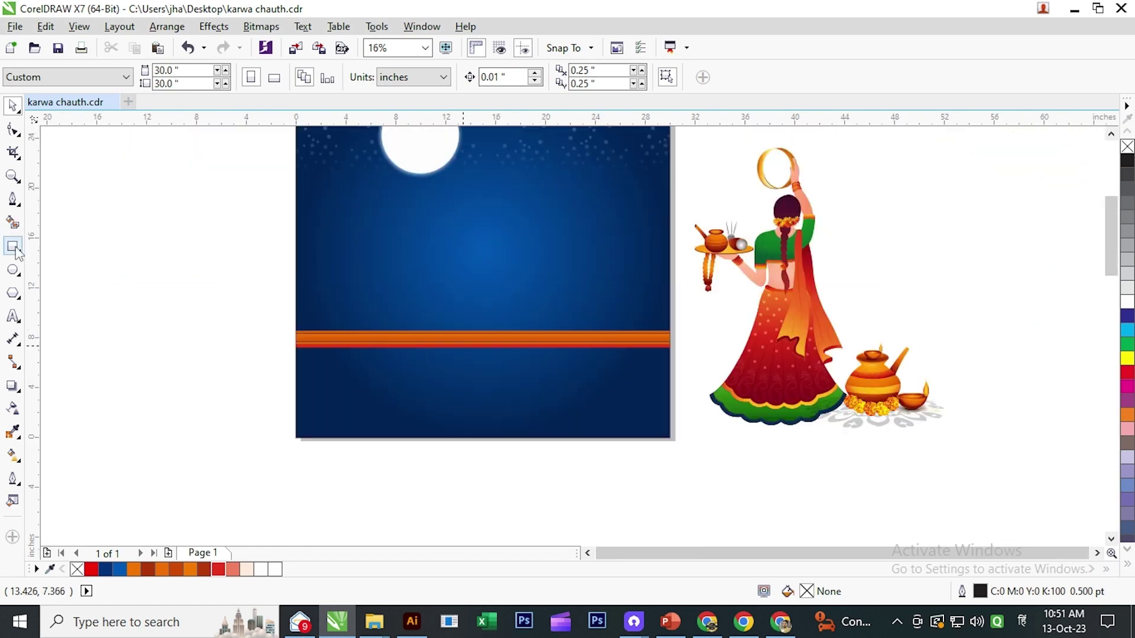
click(13, 246)
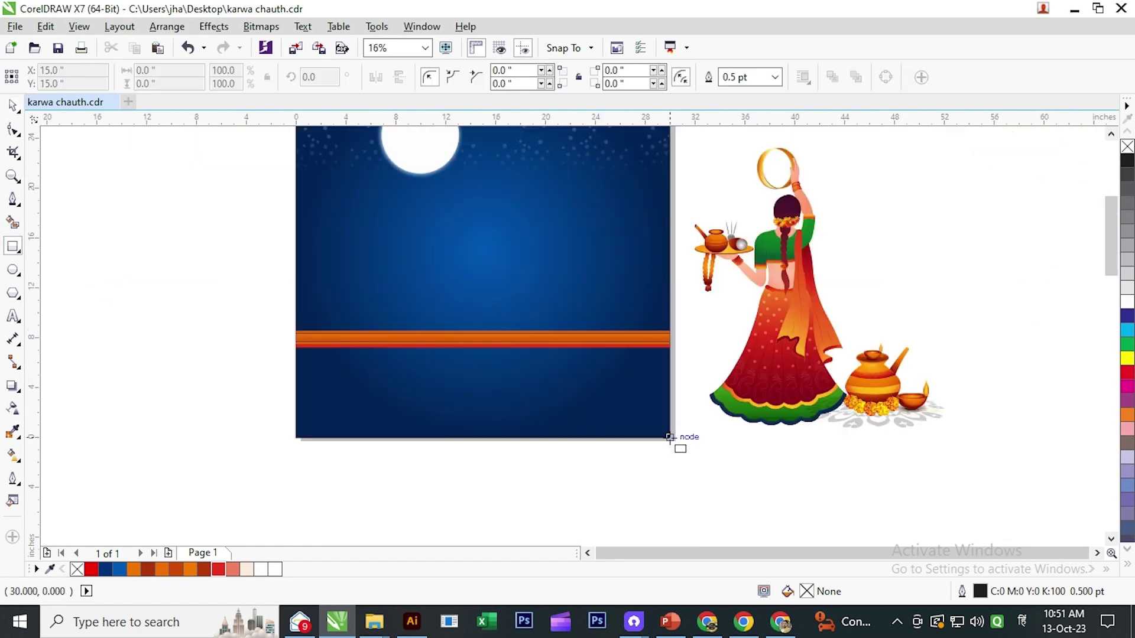
drag(674, 439, 296, 341)
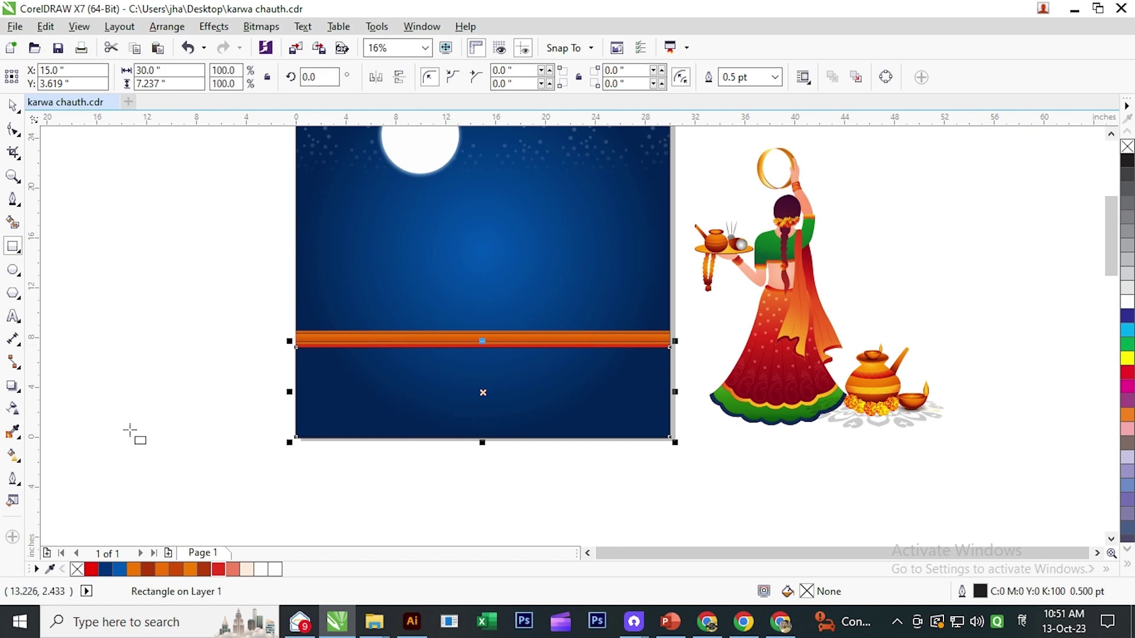
- Fill the lower rectangle with a vertical gradient from coral #F37F61 to pale peach, extending the coral start above its upper edge
click(13, 455)
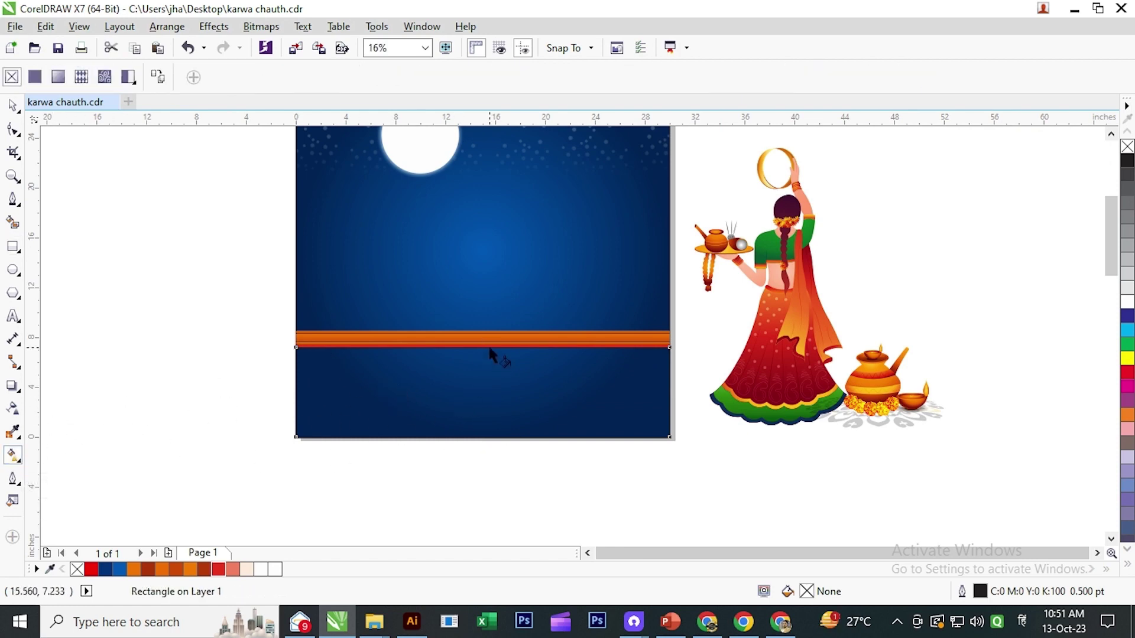
drag(488, 345, 489, 438)
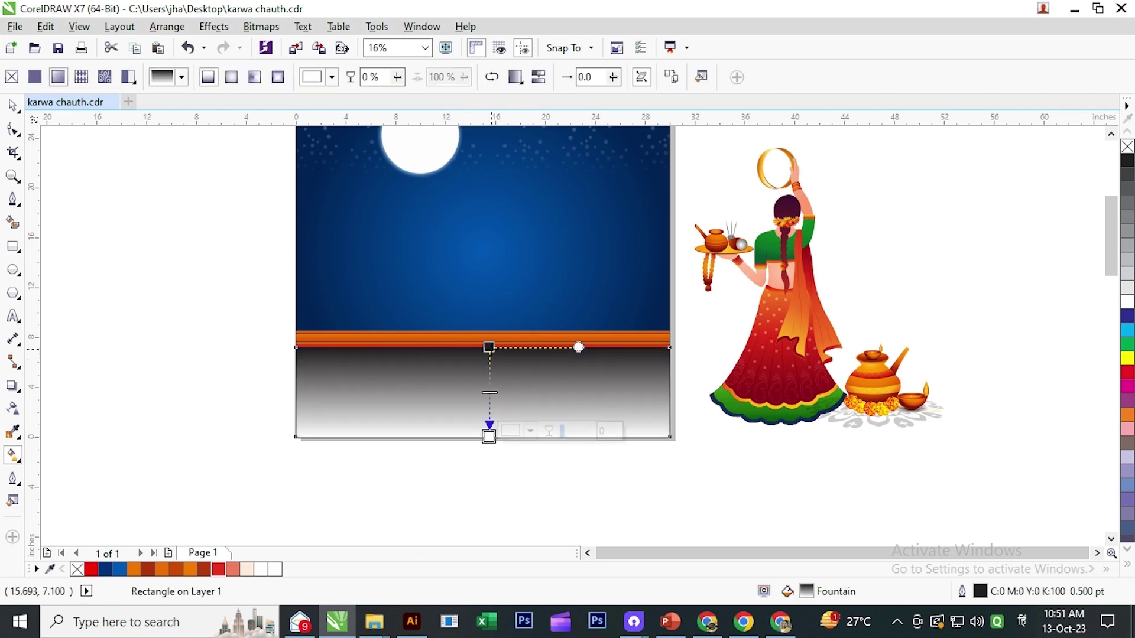
click(490, 348)
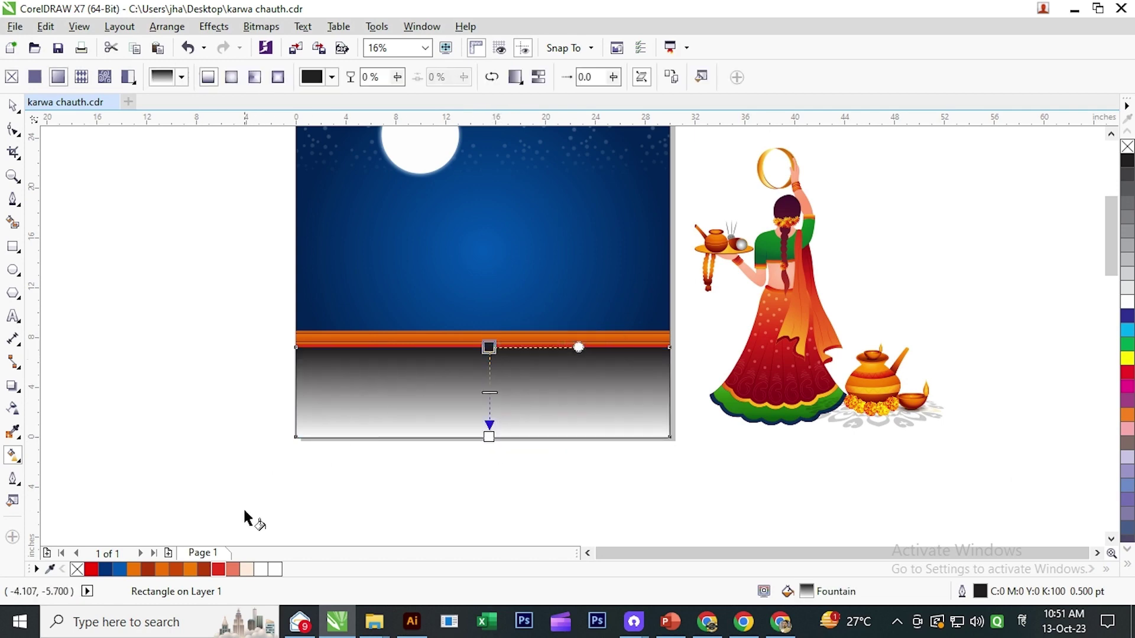
click(233, 570)
click(489, 436)
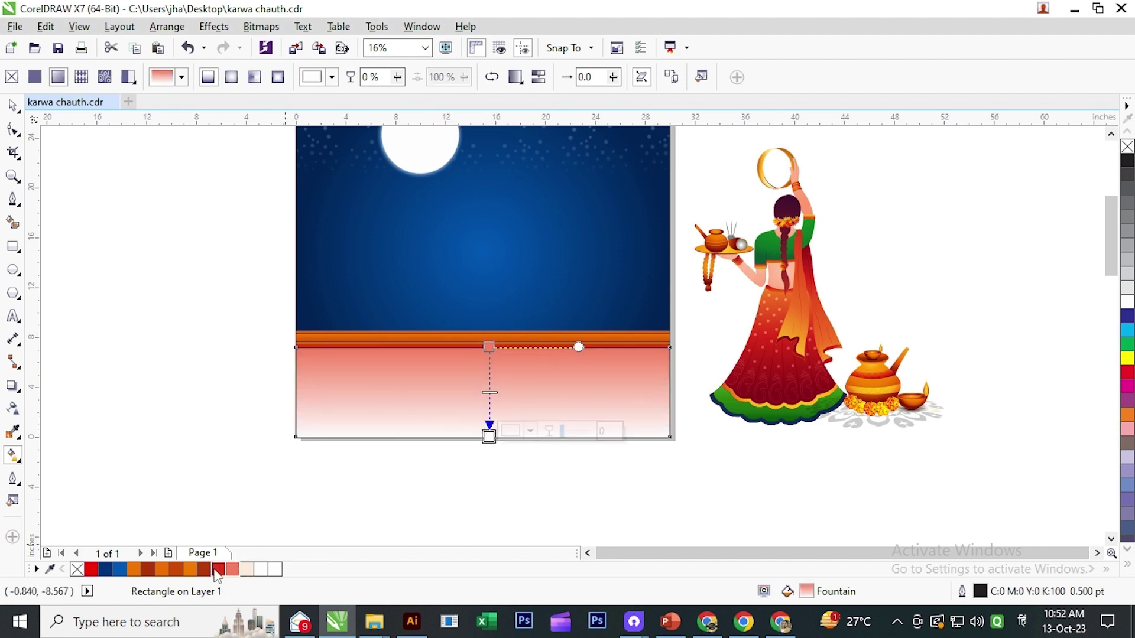
click(247, 570)
drag(489, 347, 489, 298)
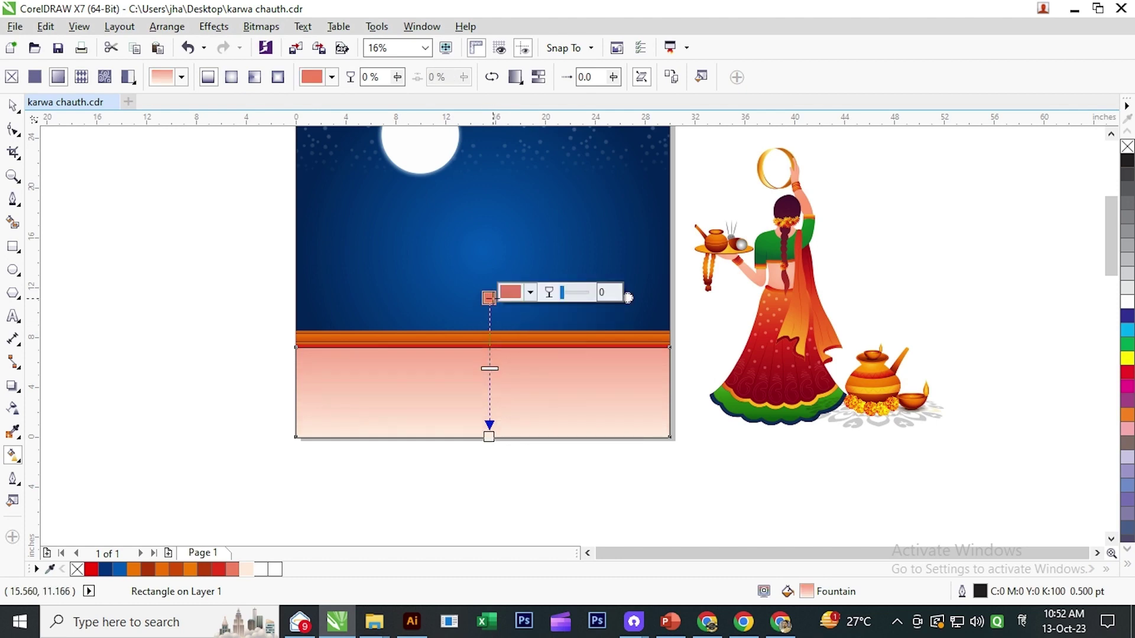
- Select the four strips between the blue background and the peach rectangle and group them
click(13, 105)
click(132, 256)
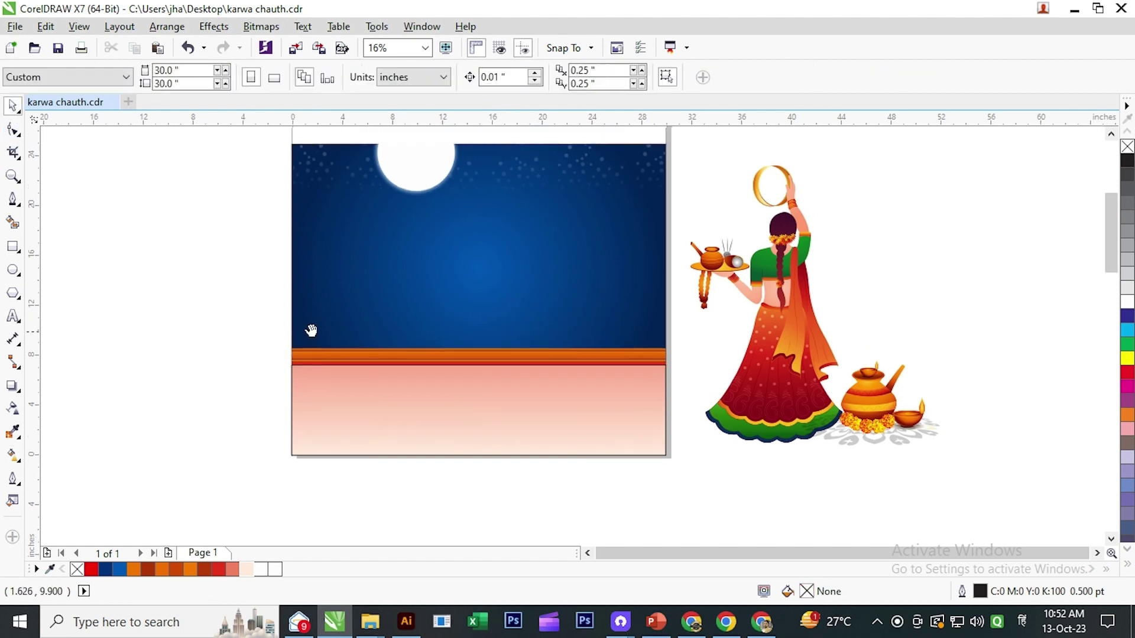
drag(198, 322, 667, 403)
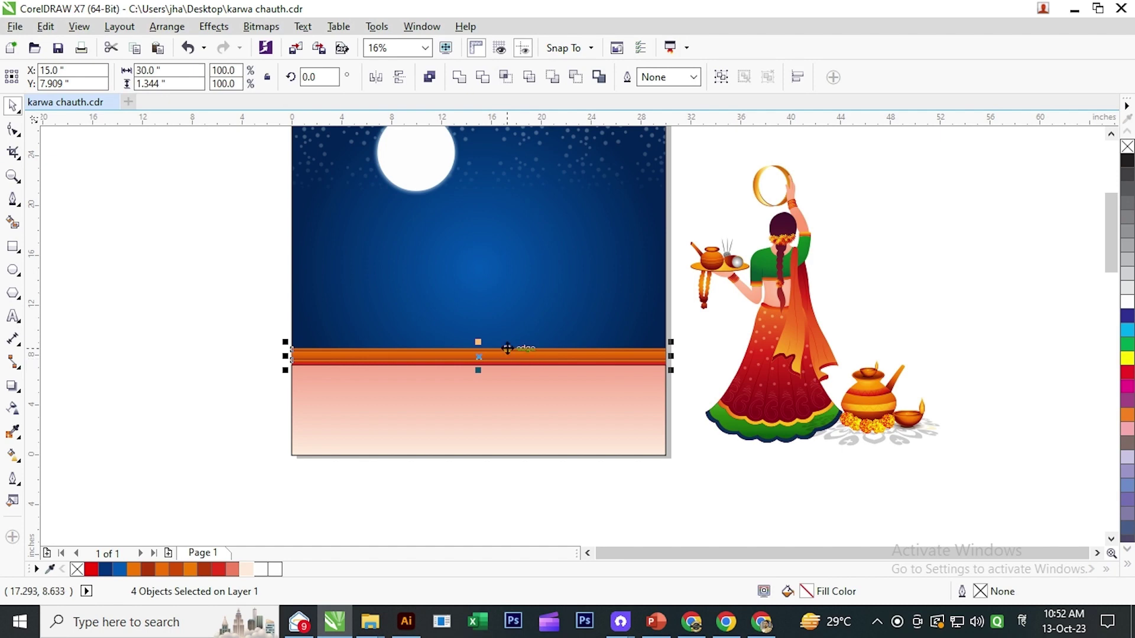
click(721, 77)
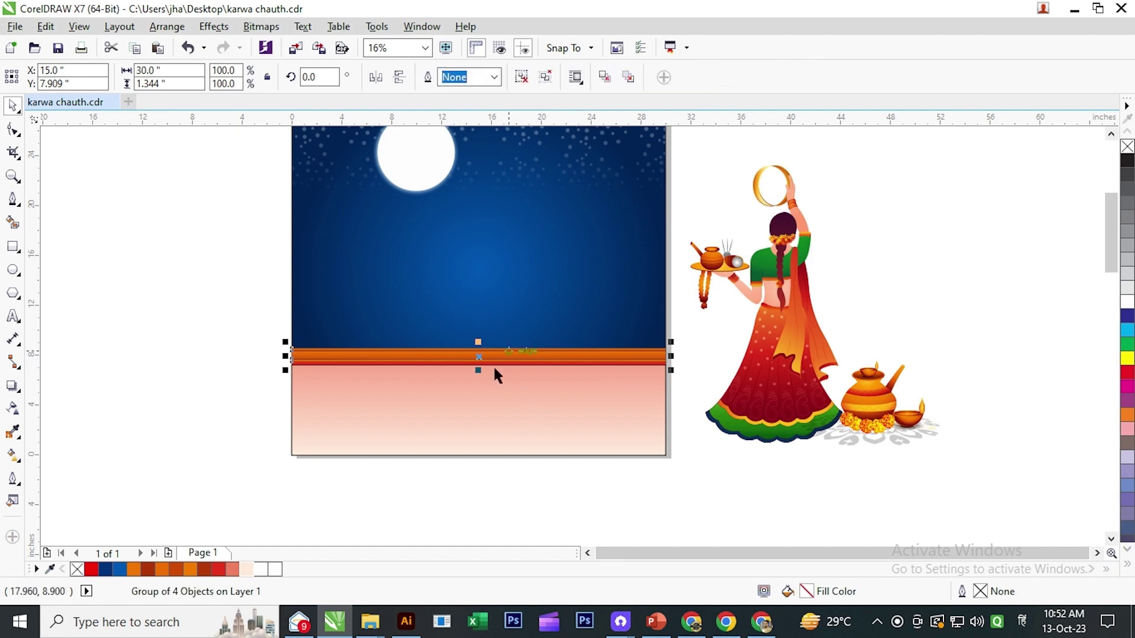
- Enlarge the strip group about its centre to about 40.18 × 1.8 inches and shift it slightly down
scroll(489, 373, up, 2)
drag(849, 365, 972, 371)
drag(621, 348, 621, 355)
- Bring the strip group to the front of the layer, above the peach rectangle
right_click(621, 354)
mouse_move(665, 441)
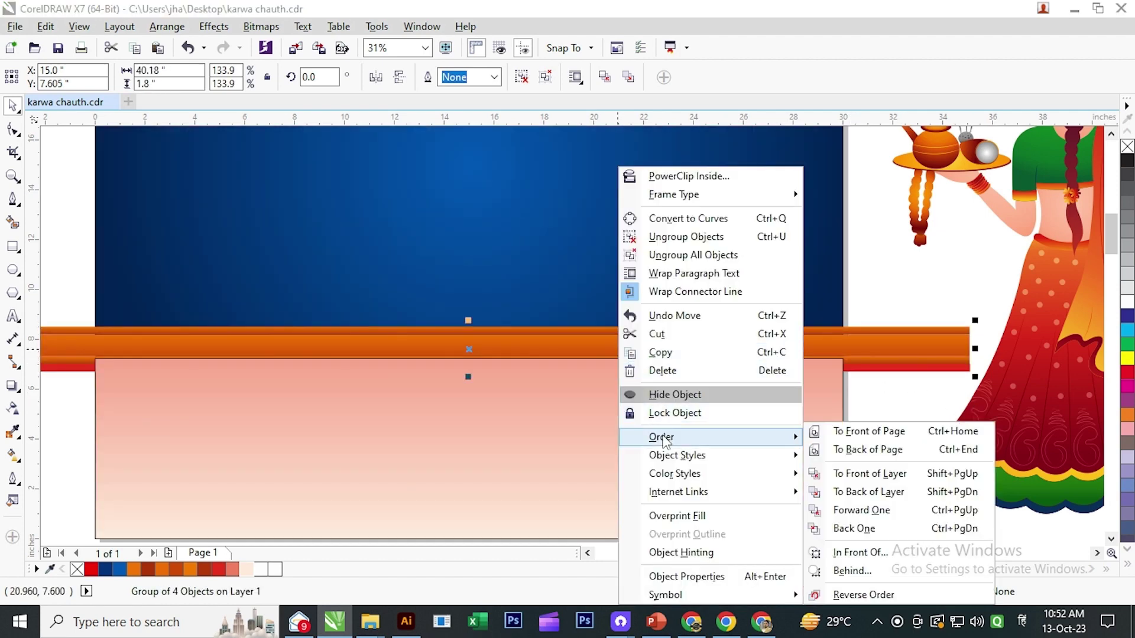
click(889, 473)
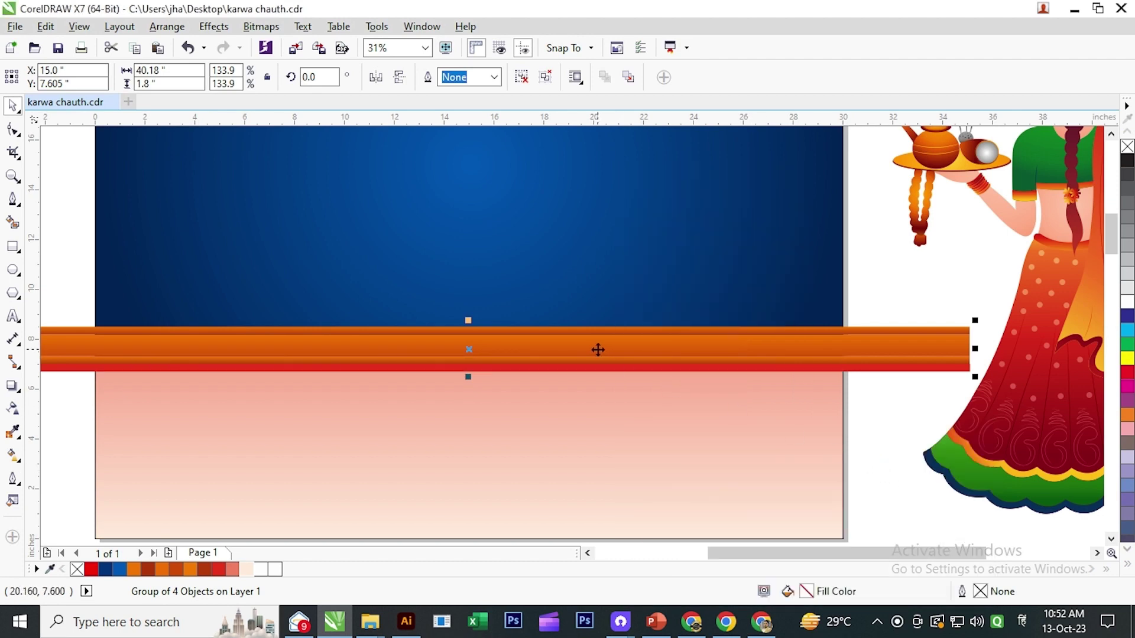
- Shrink the moon group to about 8.15 × 8.15 inches and move it higher in the sky, centred at about X 9.98, Y 25.91 inches
scroll(590, 351, down, 1)
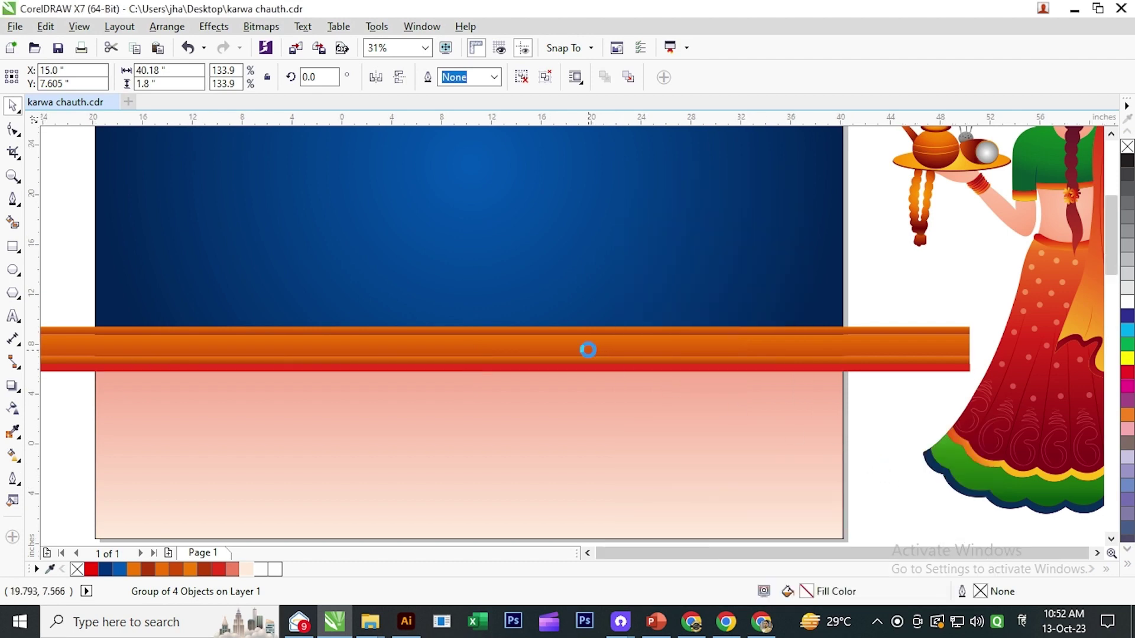
scroll(587, 350, down, 1)
scroll(589, 350, down, 1)
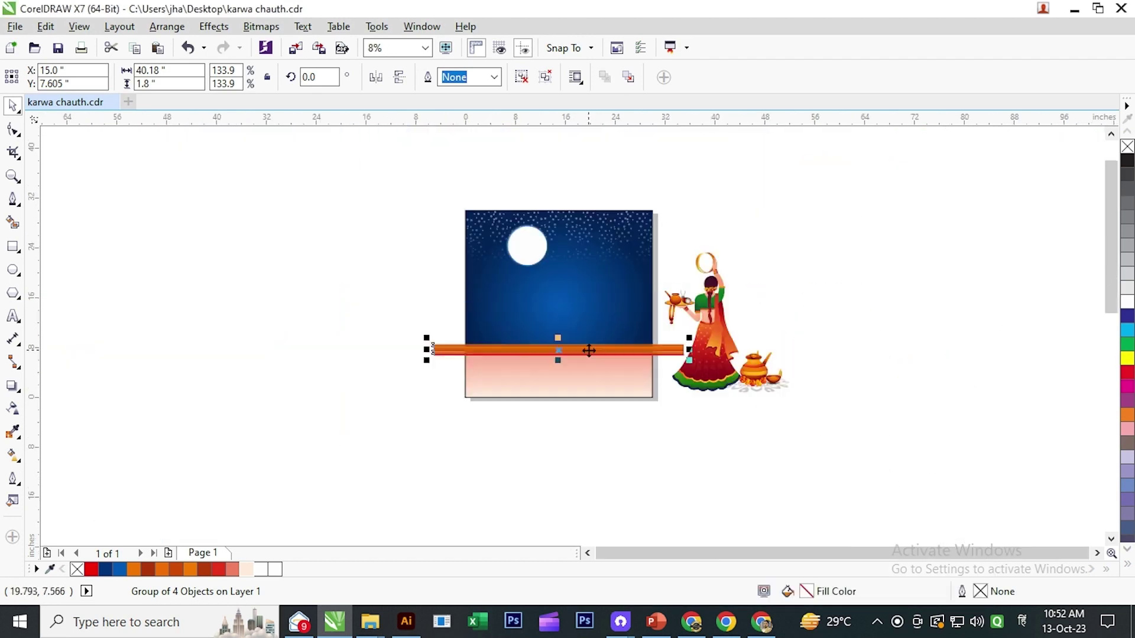
scroll(588, 350, up, 1)
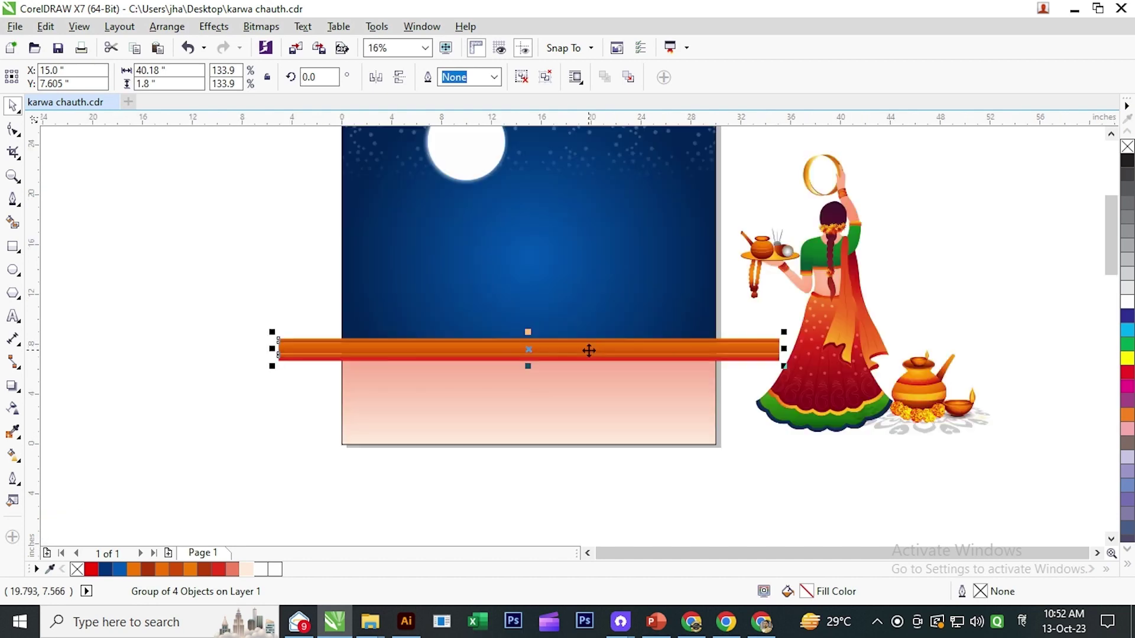
click(237, 322)
drag(540, 325, 530, 385)
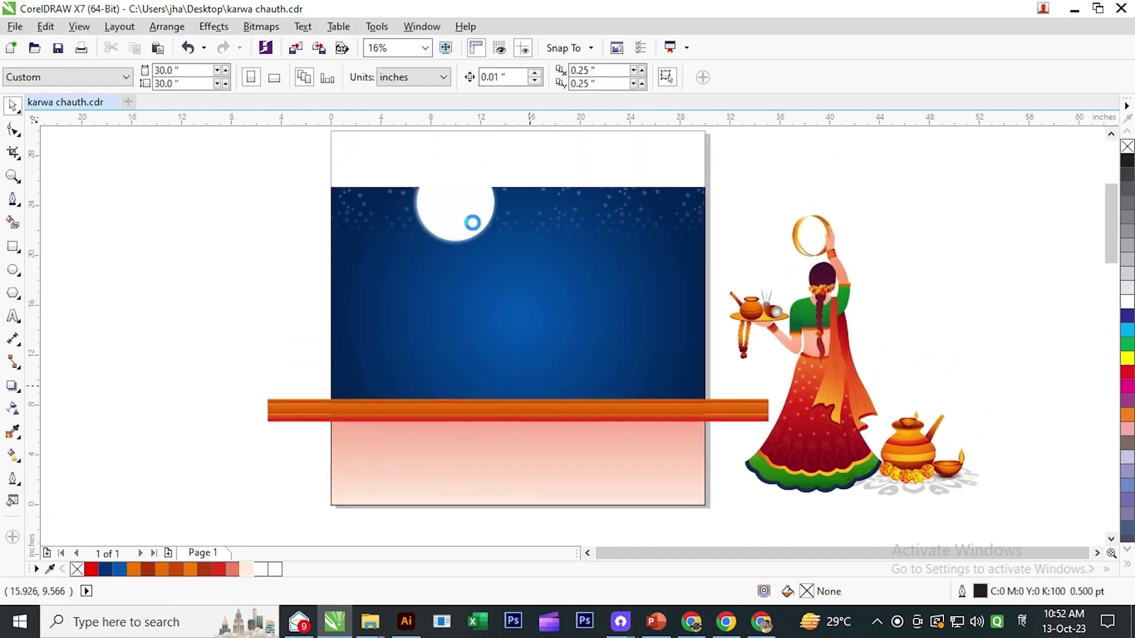
click(497, 269)
mouse_move(521, 268)
mouse_down()
mouse_move(509, 272)
mouse_move(508, 259)
mouse_up()
drag(461, 213, 464, 193)
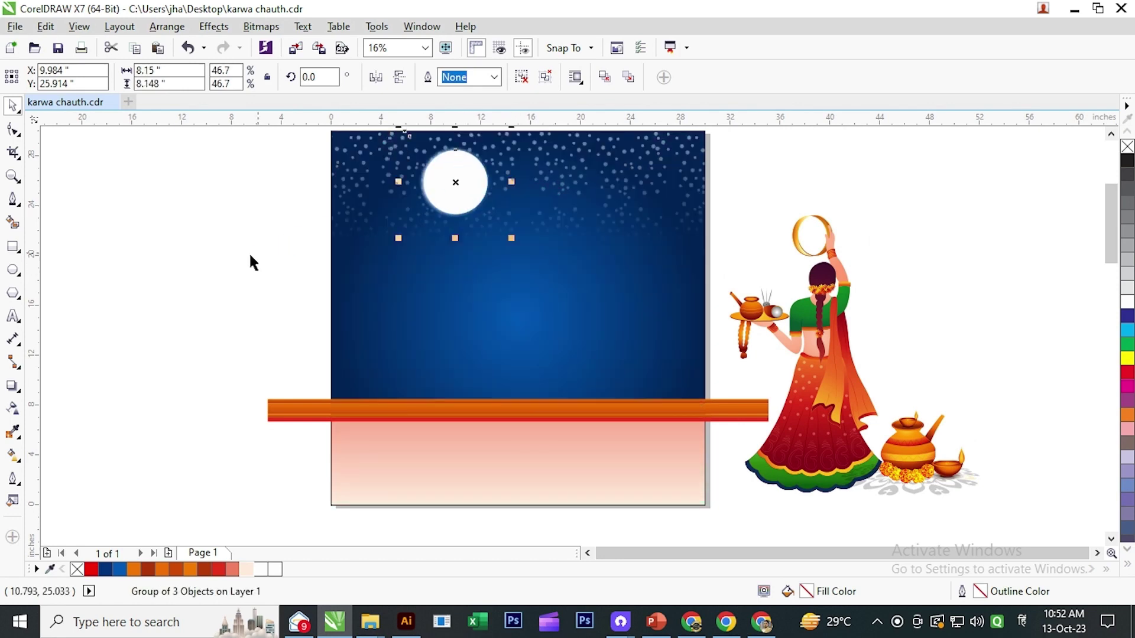
click(250, 260)
- Place the woman illustration on the page in front of all other artwork, centred at about X 19.42, Y 12.79 inches
click(841, 350)
drag(842, 350, 561, 353)
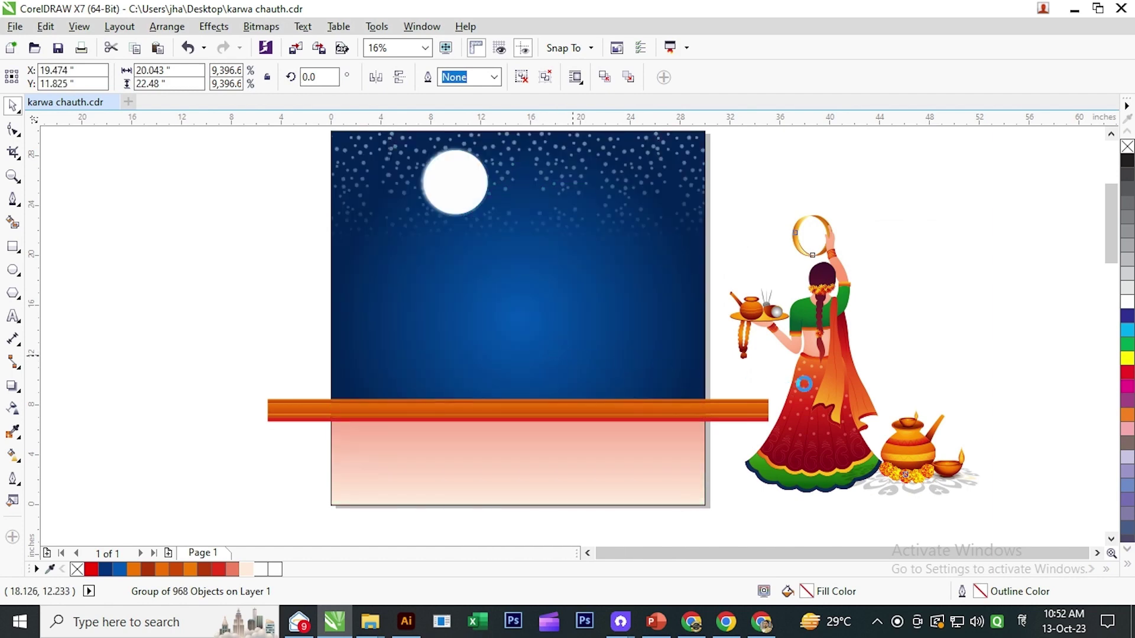
right_click(547, 301)
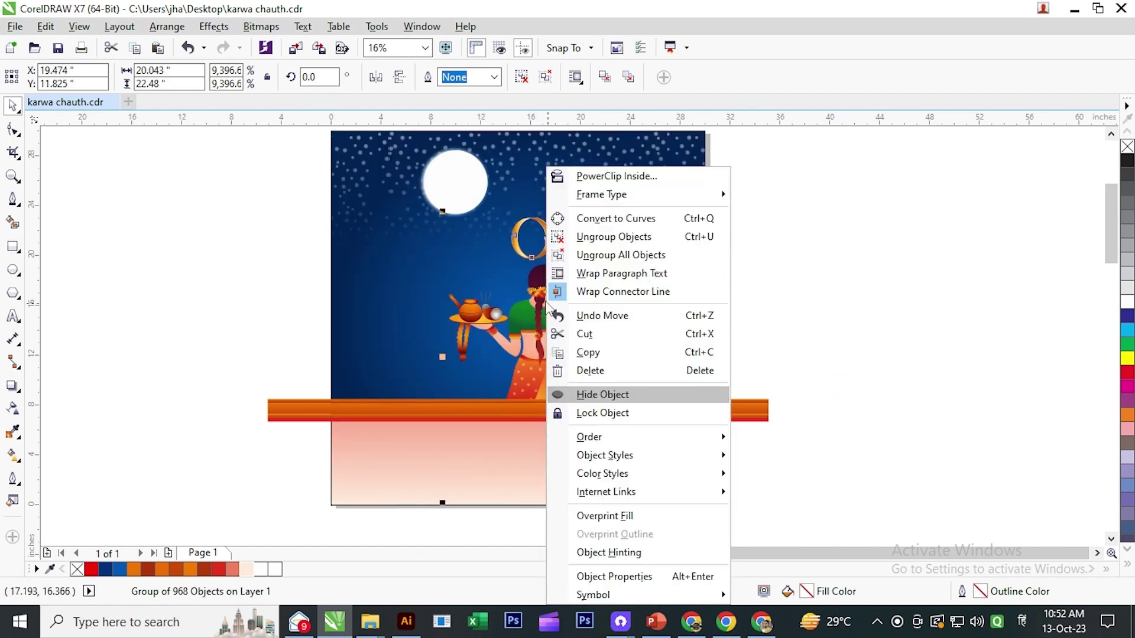
mouse_move(615, 440)
click(835, 470)
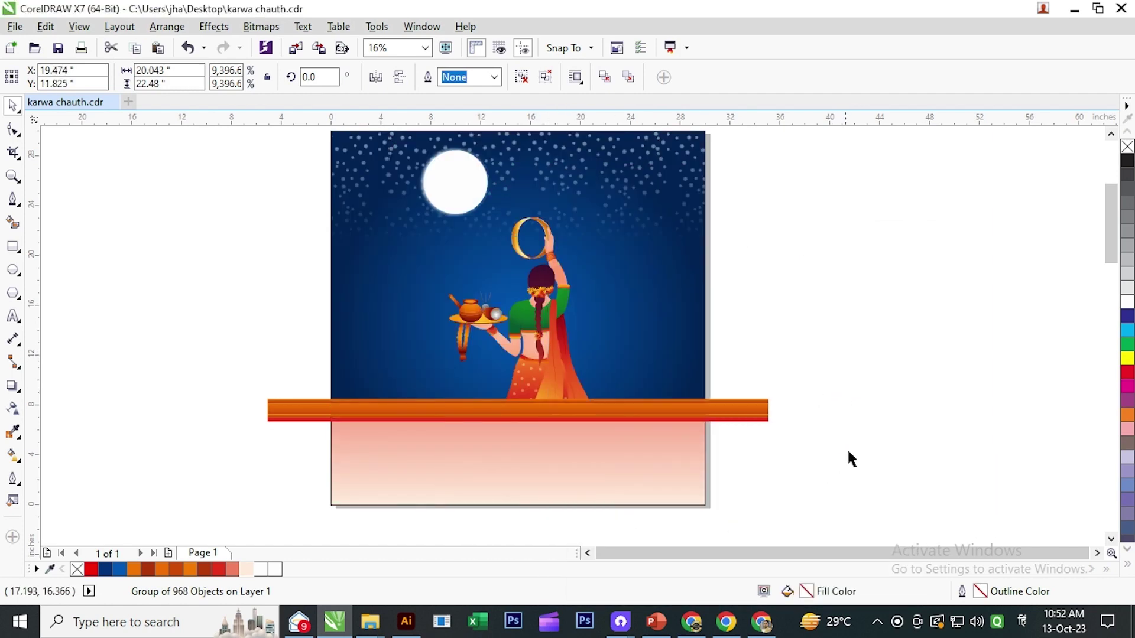
click(909, 410)
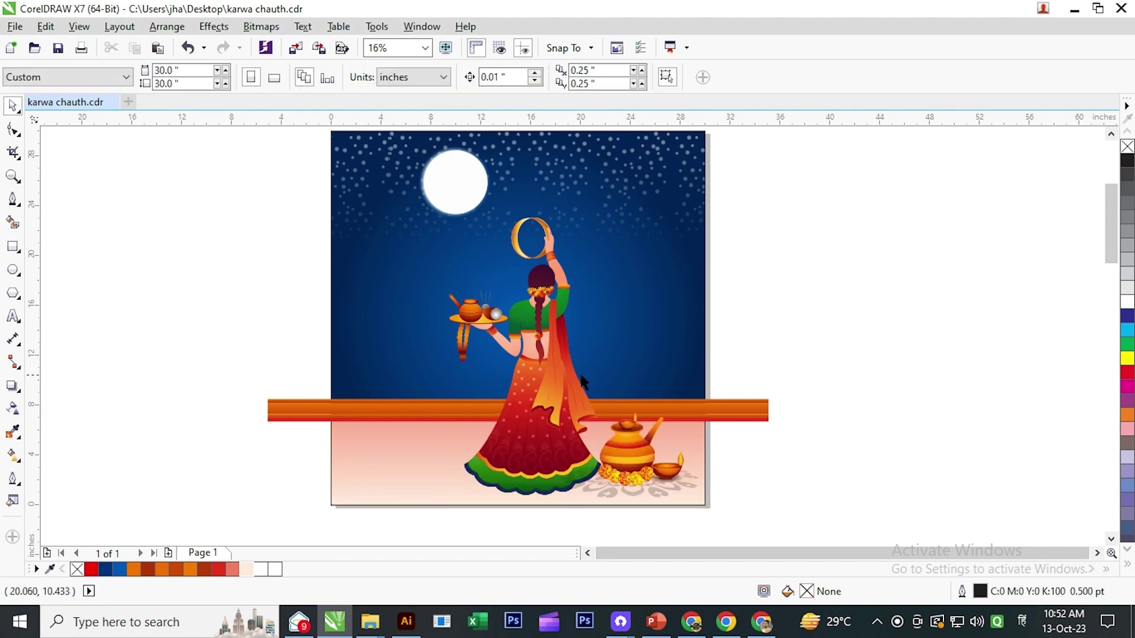
drag(539, 341, 535, 324)
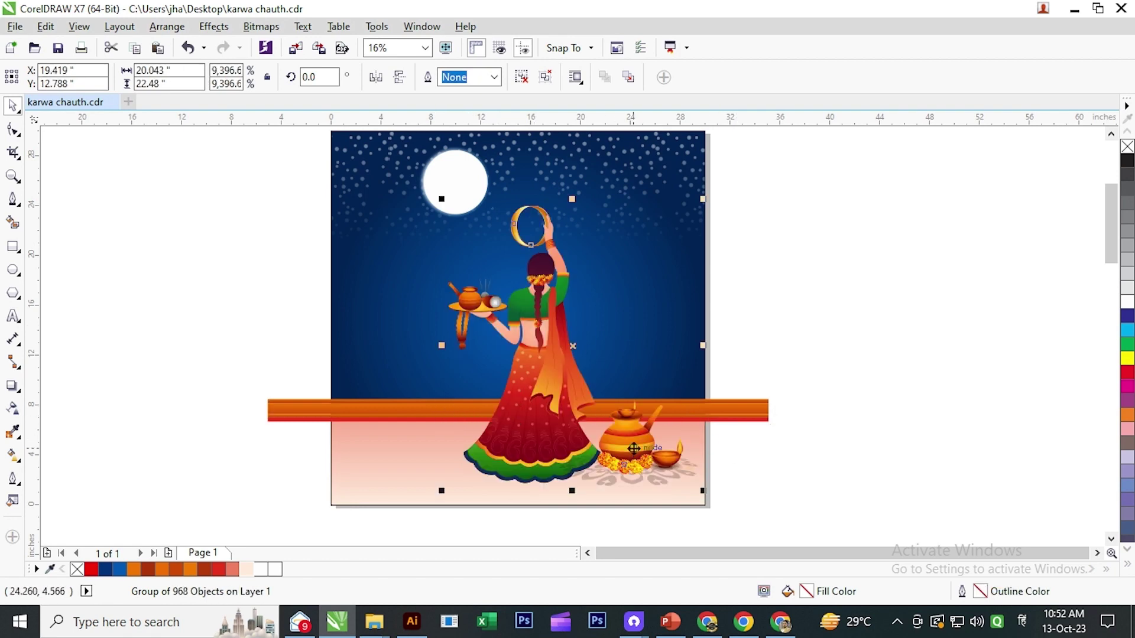
- Raise the orange strip group to about Y 8.79 inches and stretch the peach floor rectangle upward to about 8.19 inches high
click(411, 418)
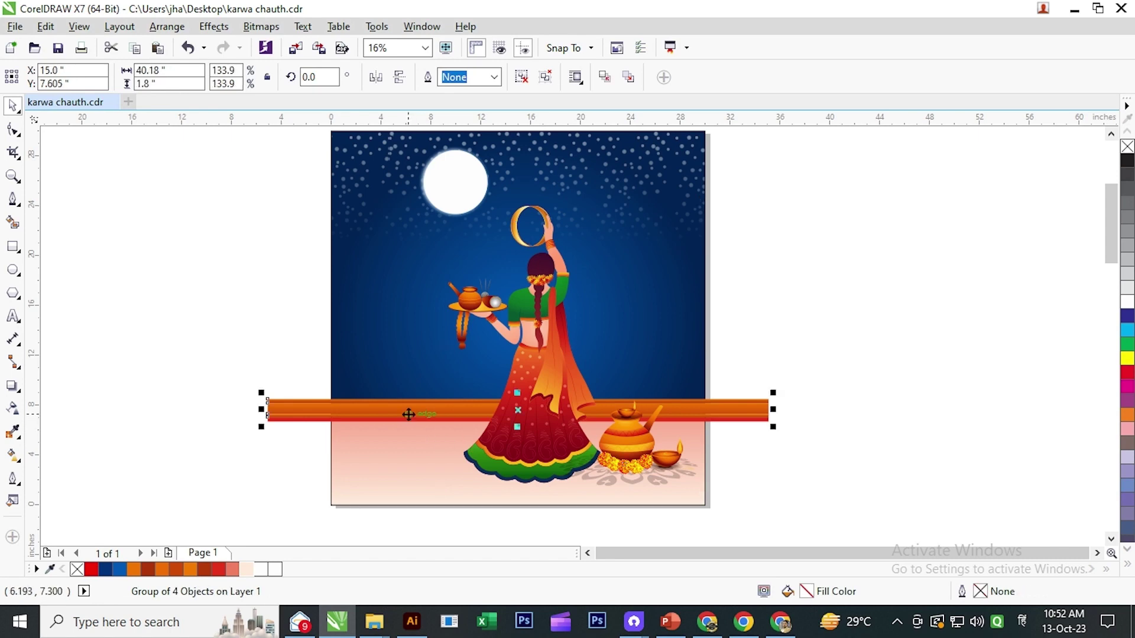
drag(408, 415, 406, 398)
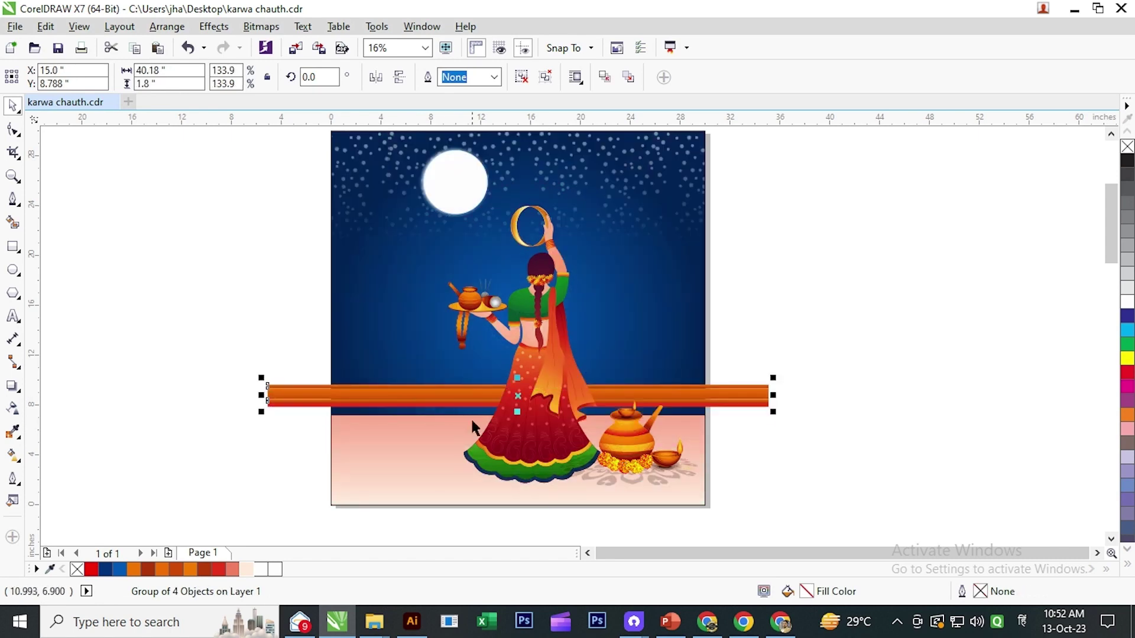
click(447, 437)
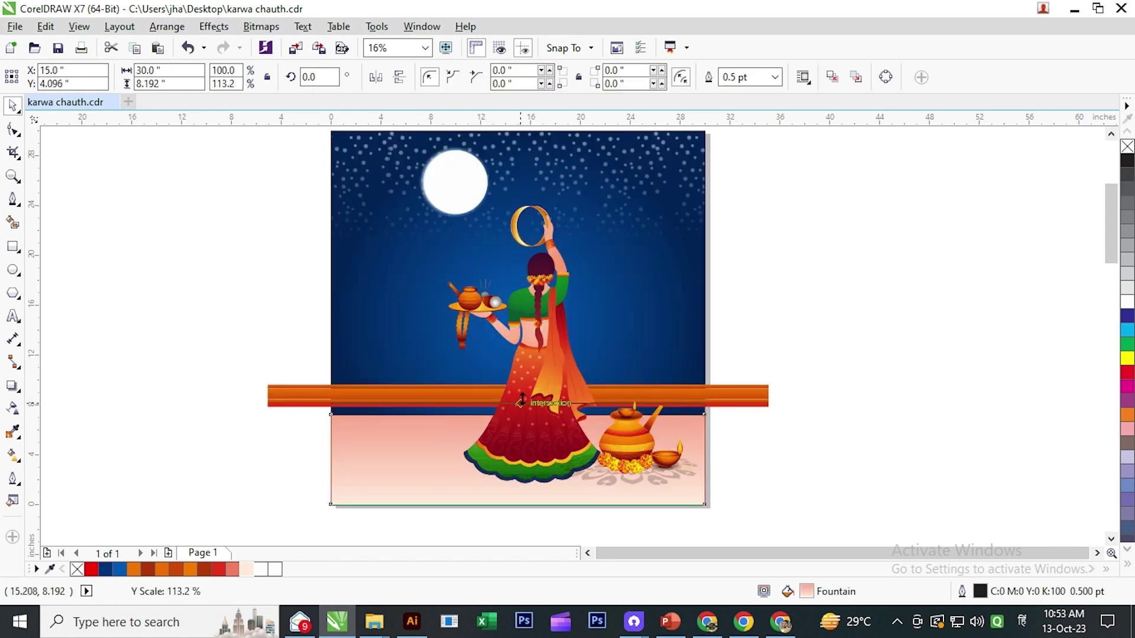
click(807, 445)
- Move the woman illustration straight down to about Y 11.97 inches so it stands lower on the peach floor
scroll(638, 442, up, 2)
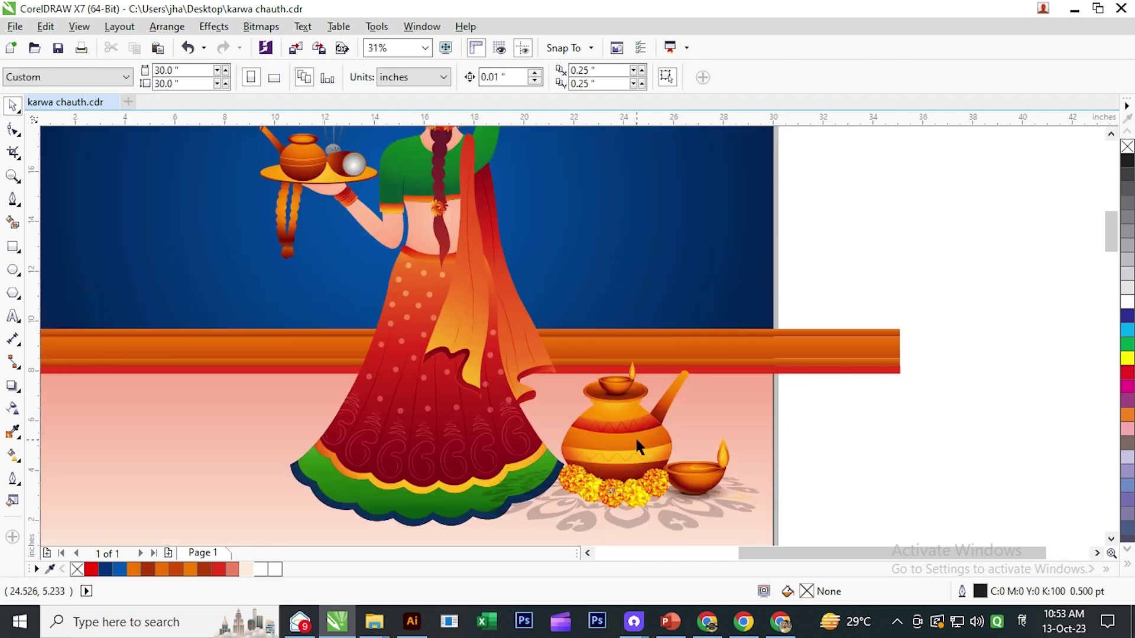
click(636, 441)
scroll(616, 433, down, 2)
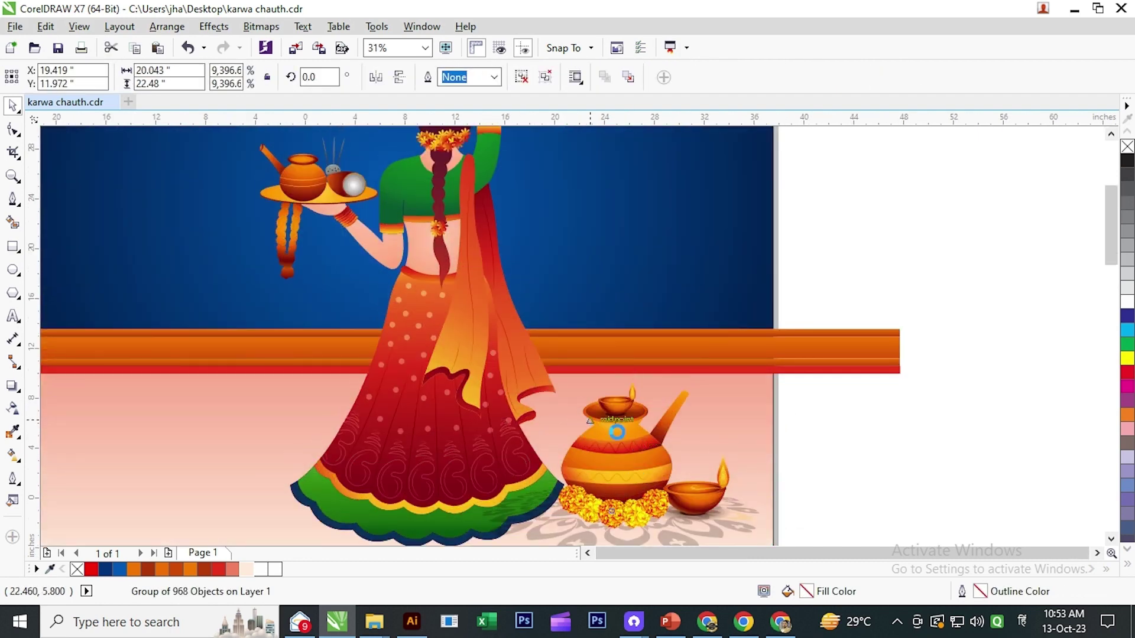
click(829, 472)
- Shrink the moon group about its centre to about 6.75 × 6.75 inches
click(452, 391)
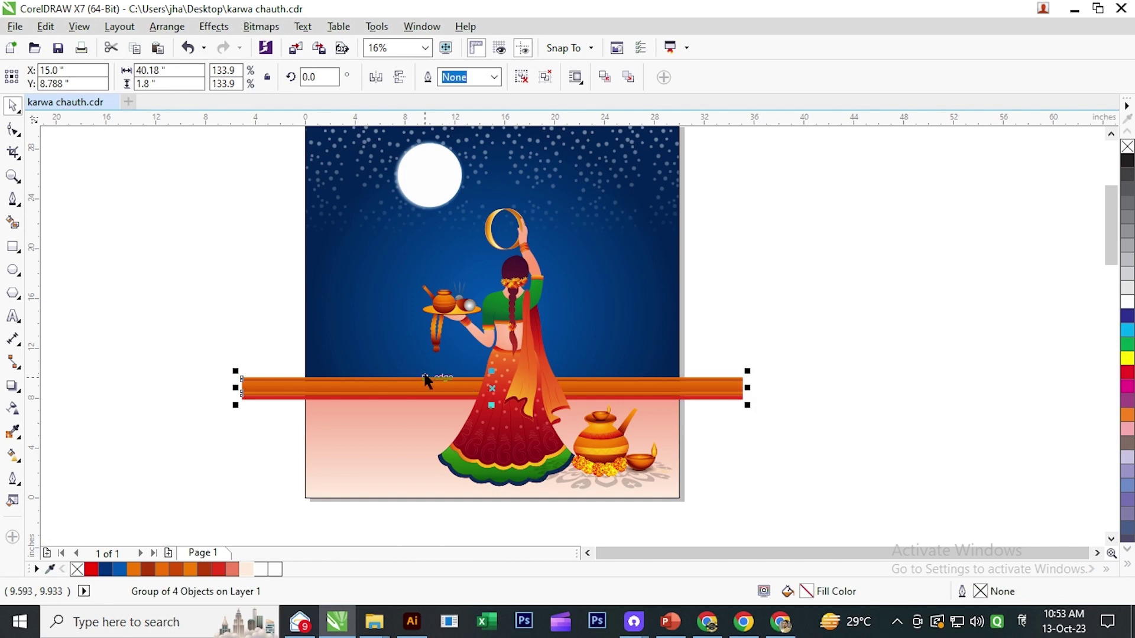
drag(426, 374, 438, 402)
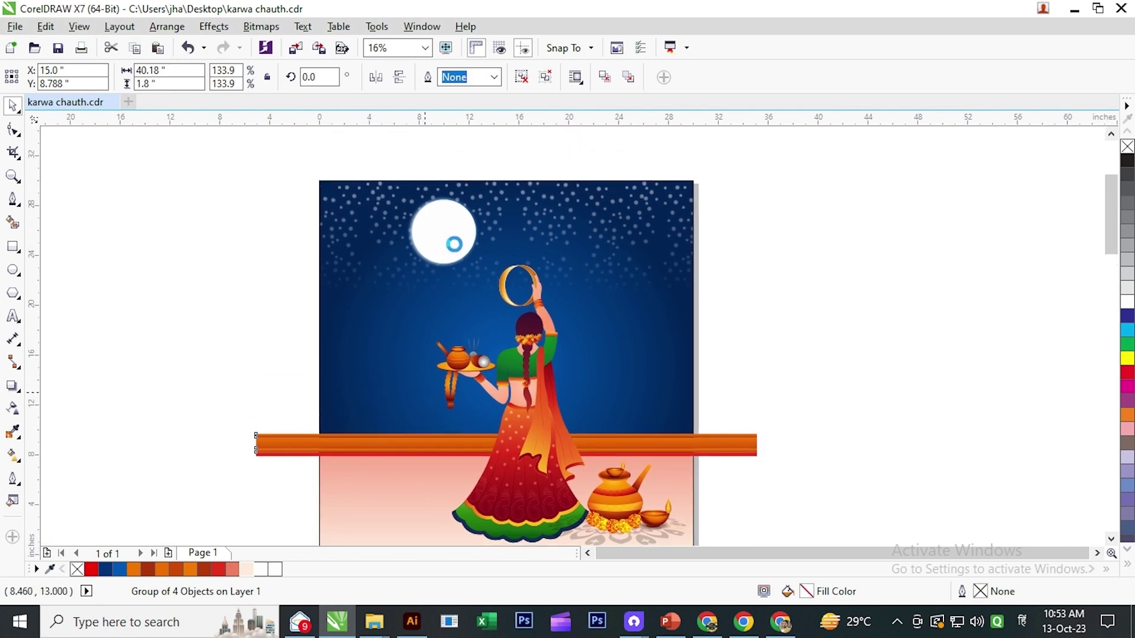
click(454, 244)
scroll(505, 301, up, 2)
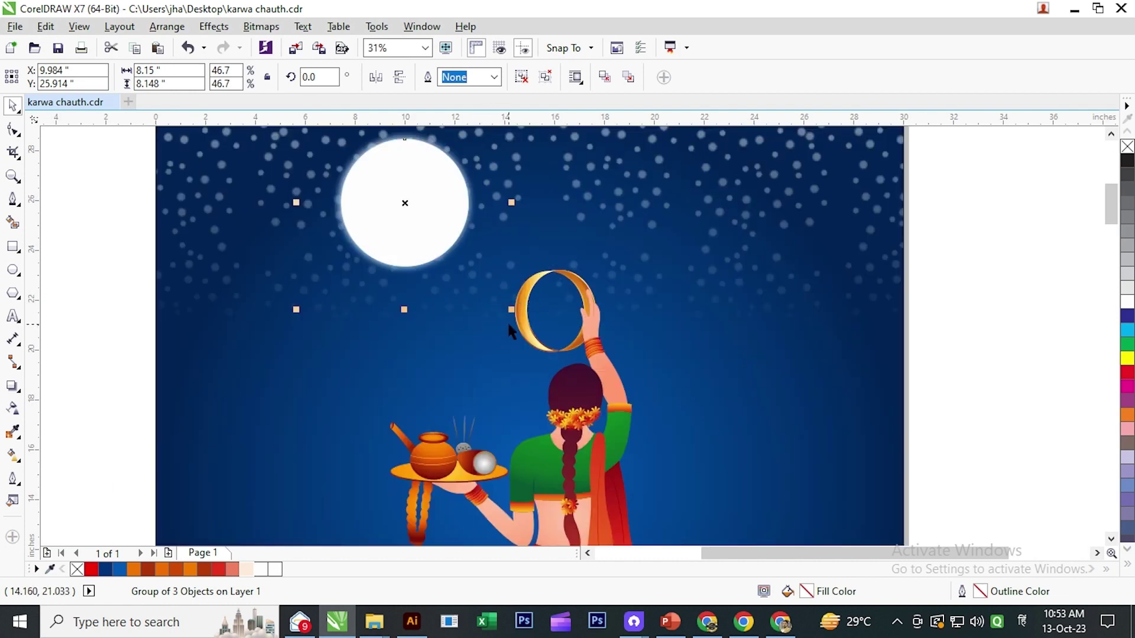
drag(512, 310, 495, 293)
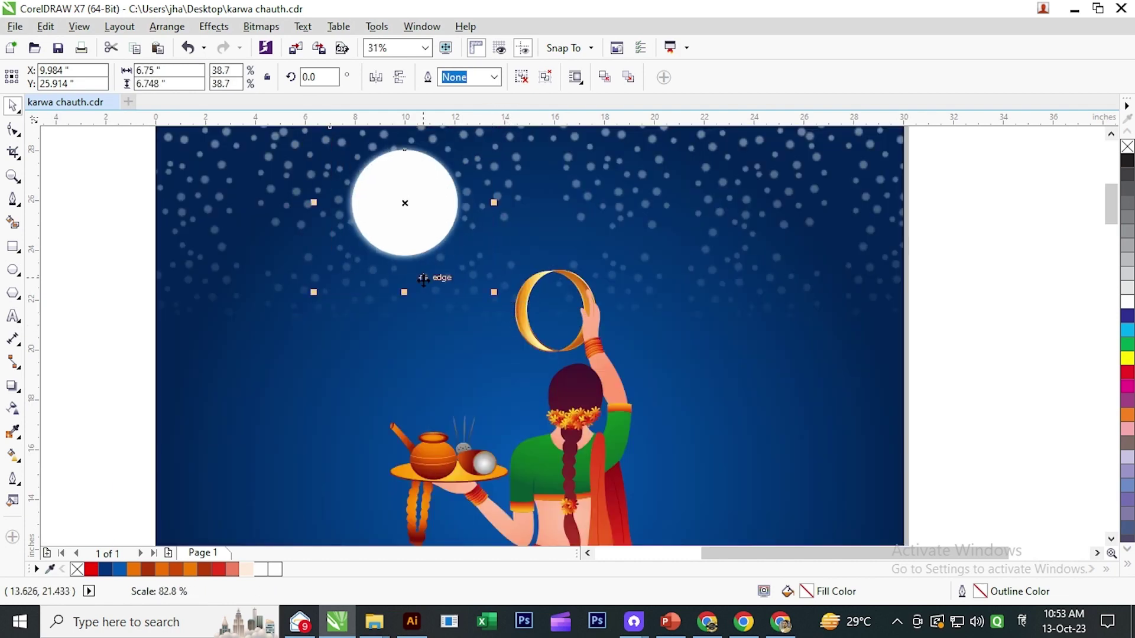
drag(424, 280, 422, 278)
scroll(423, 278, down, 1)
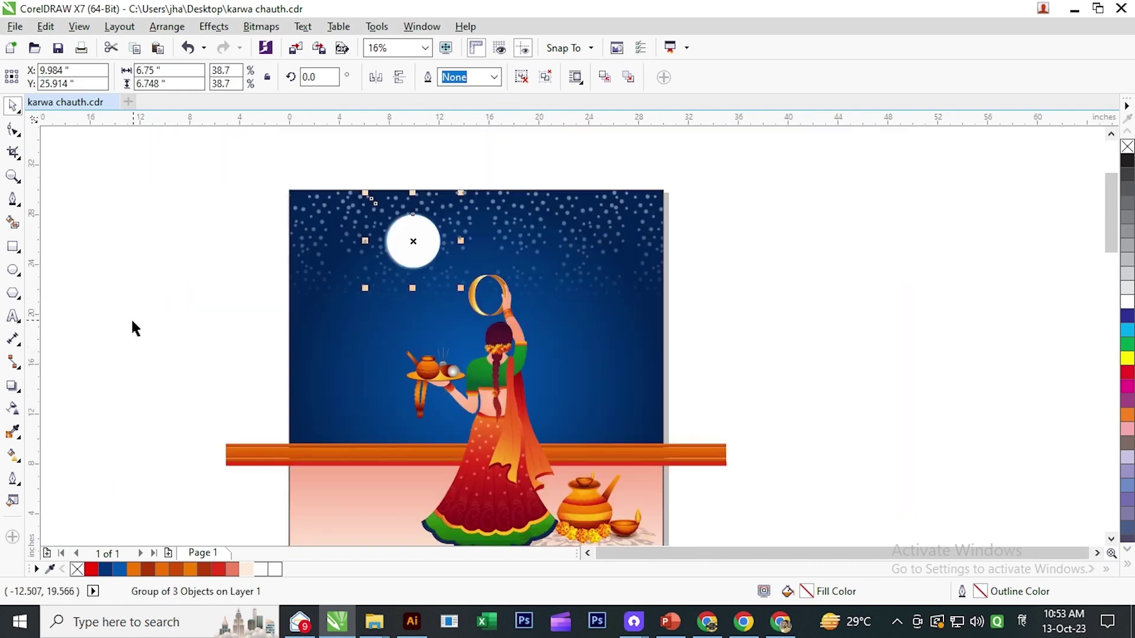
click(130, 318)
- PowerClip the peach floor rectangle inside the page-size background frame
drag(227, 357, 278, 266)
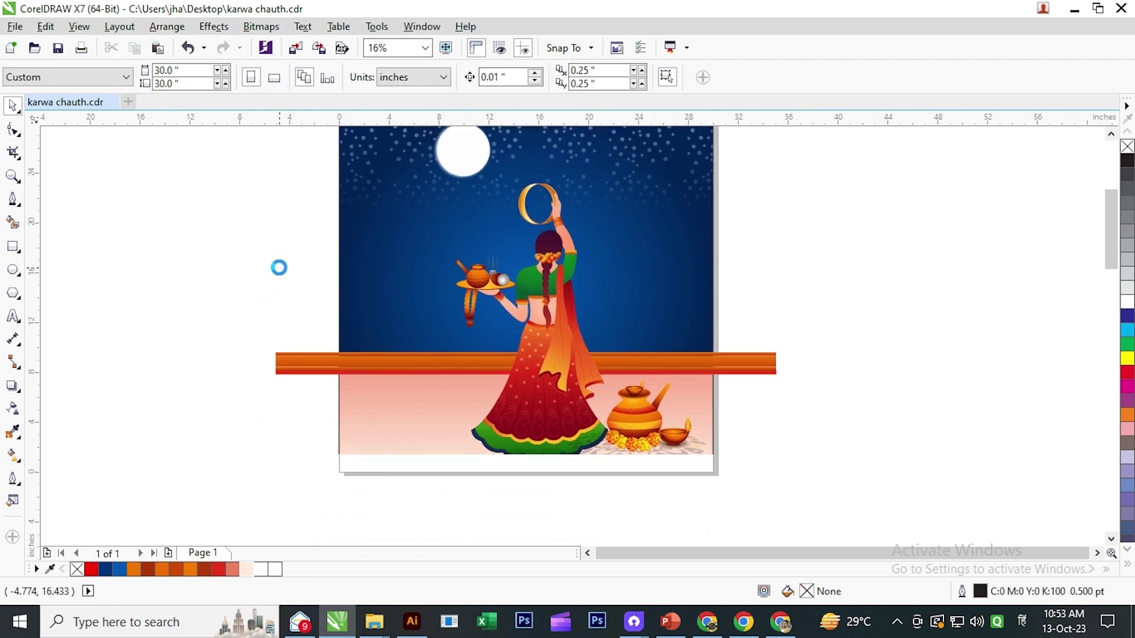
click(304, 375)
right_click(306, 362)
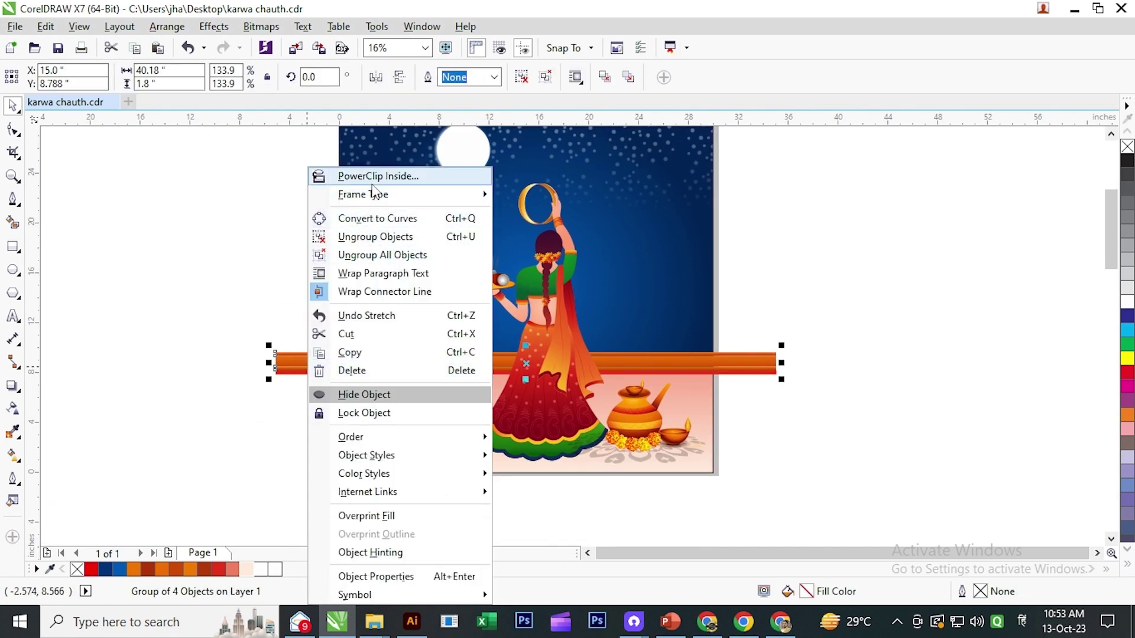
click(268, 469)
click(403, 435)
right_click(405, 443)
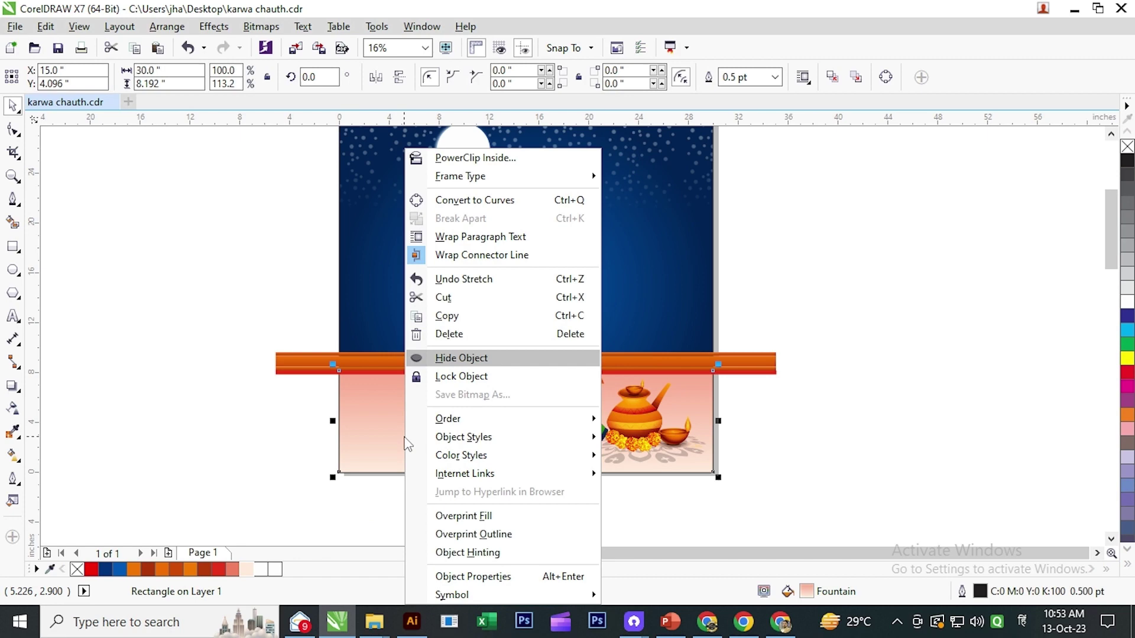
click(460, 160)
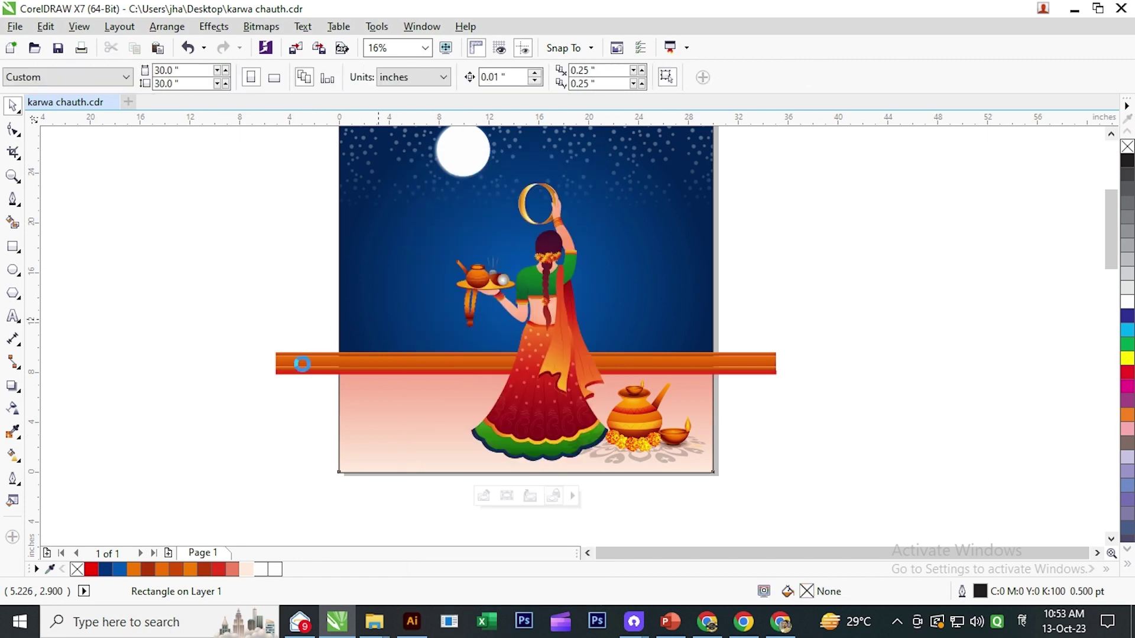
- PowerClip the orange strip group inside the page-size background frame to crop its overhanging ends
click(304, 370)
right_click(305, 365)
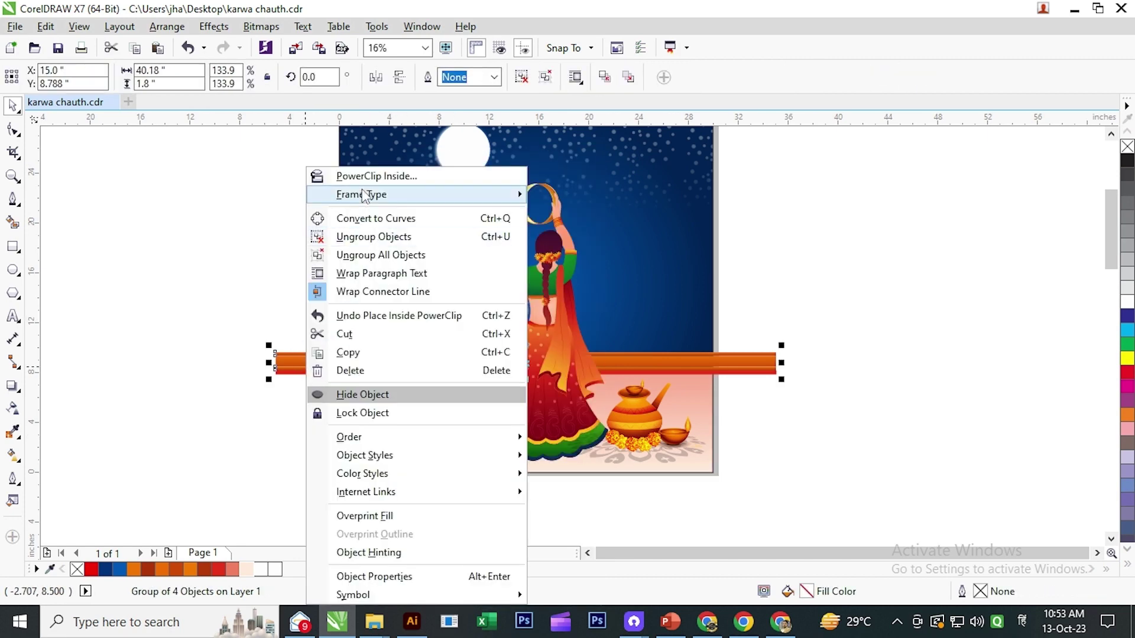
click(364, 176)
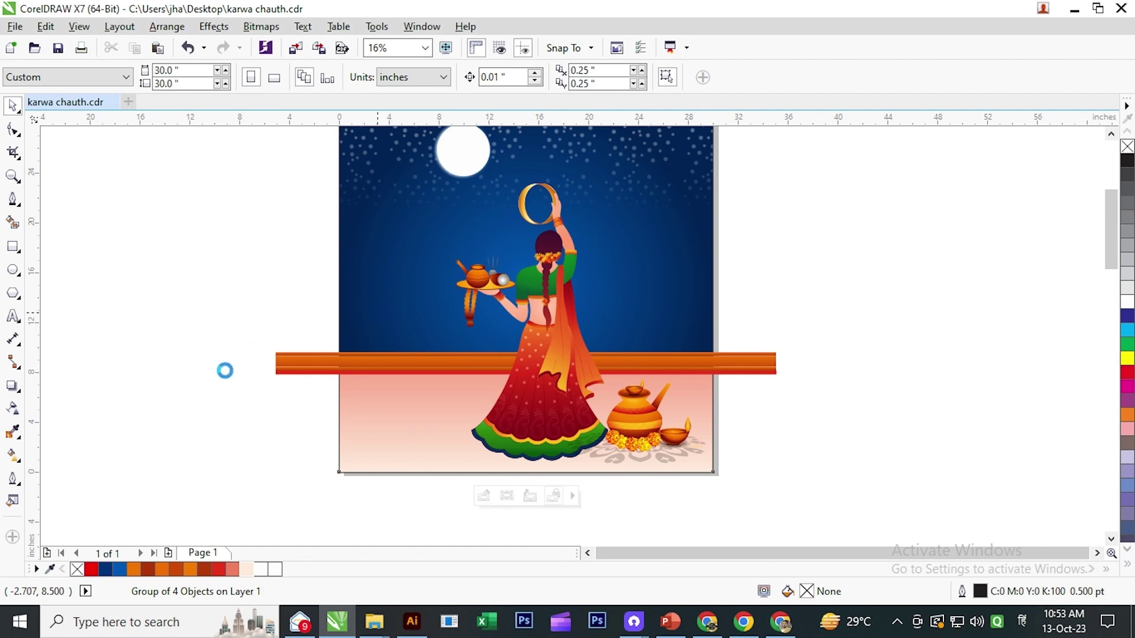
click(631, 429)
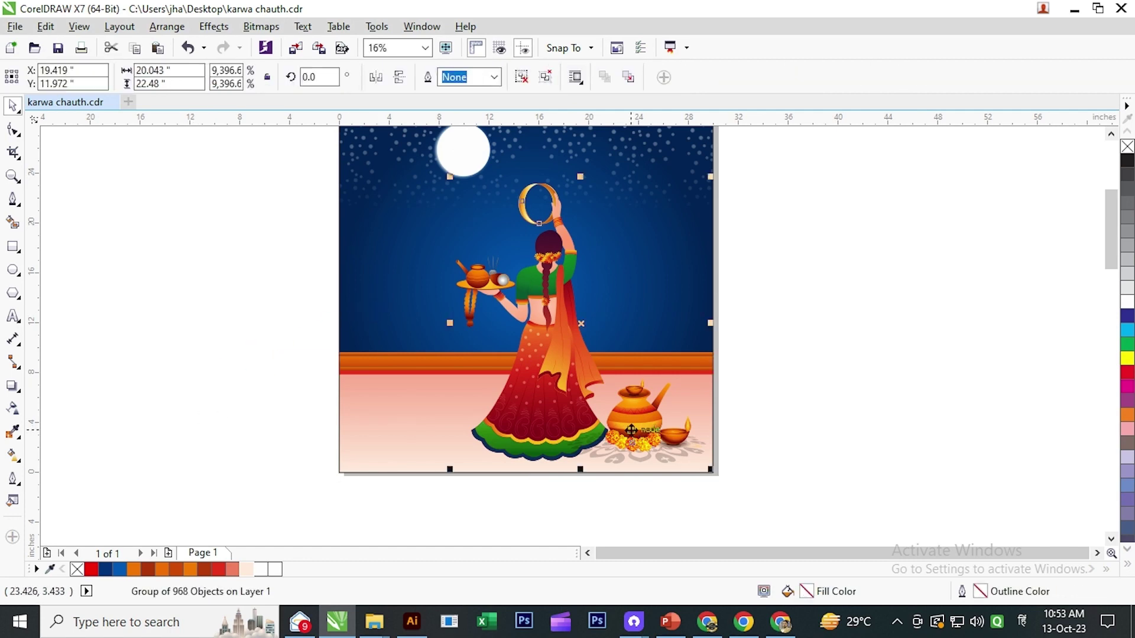
drag(631, 430, 631, 464)
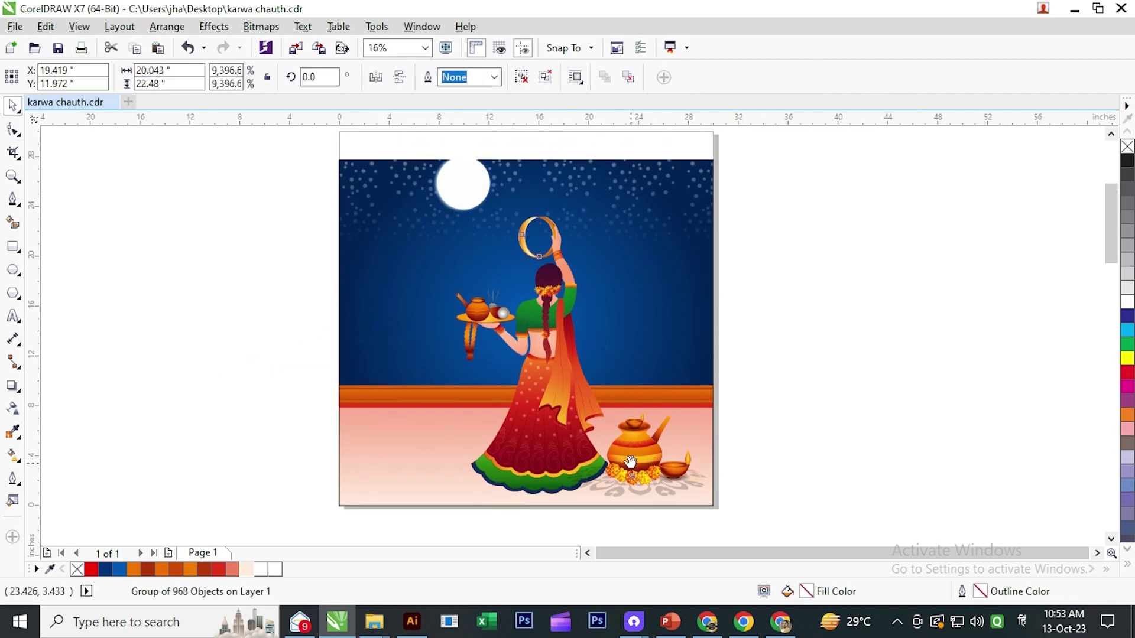
click(872, 409)
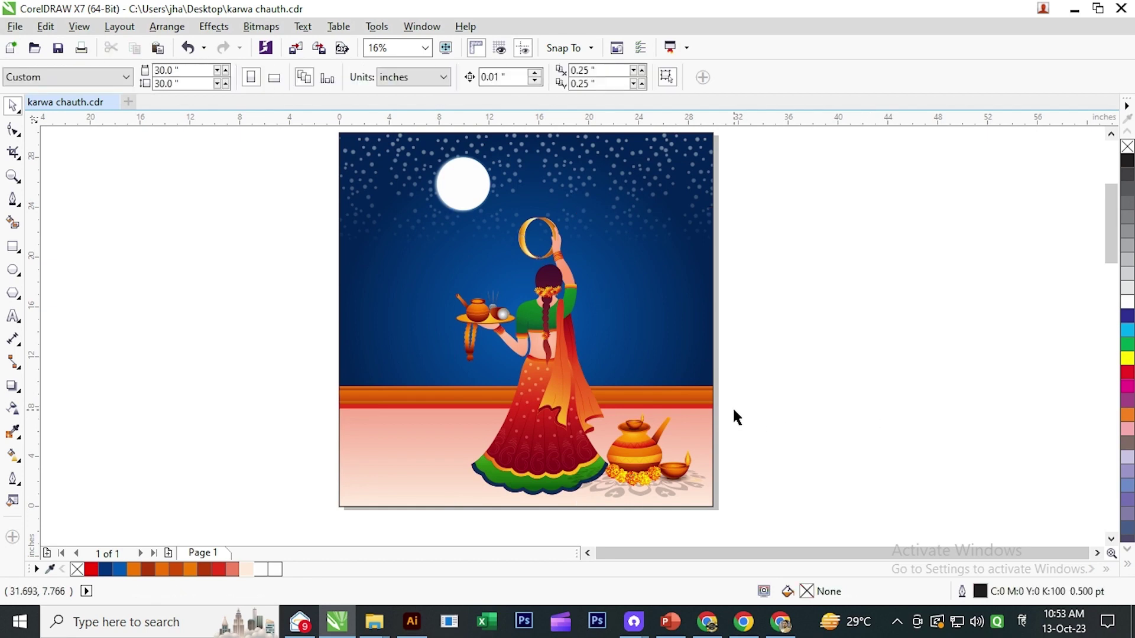
- Move the red करवा चौथ lettering group from below the page to beside its upper left edge, at about X -14.23, Y 26.11 inches
scroll(589, 396, down, 2)
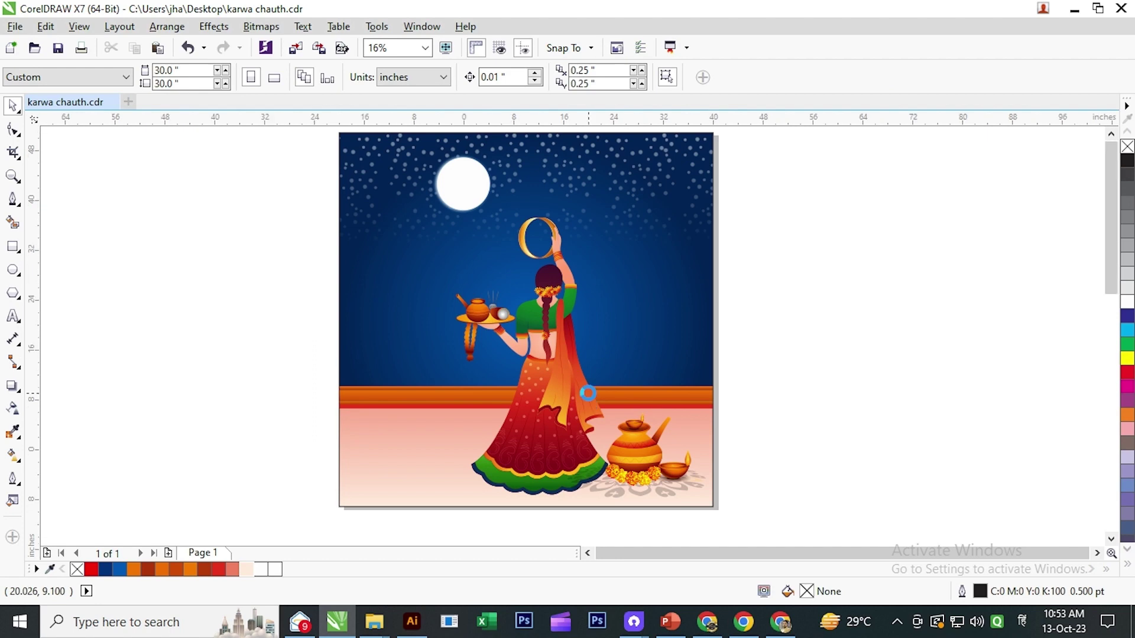
scroll(589, 396, up, 2)
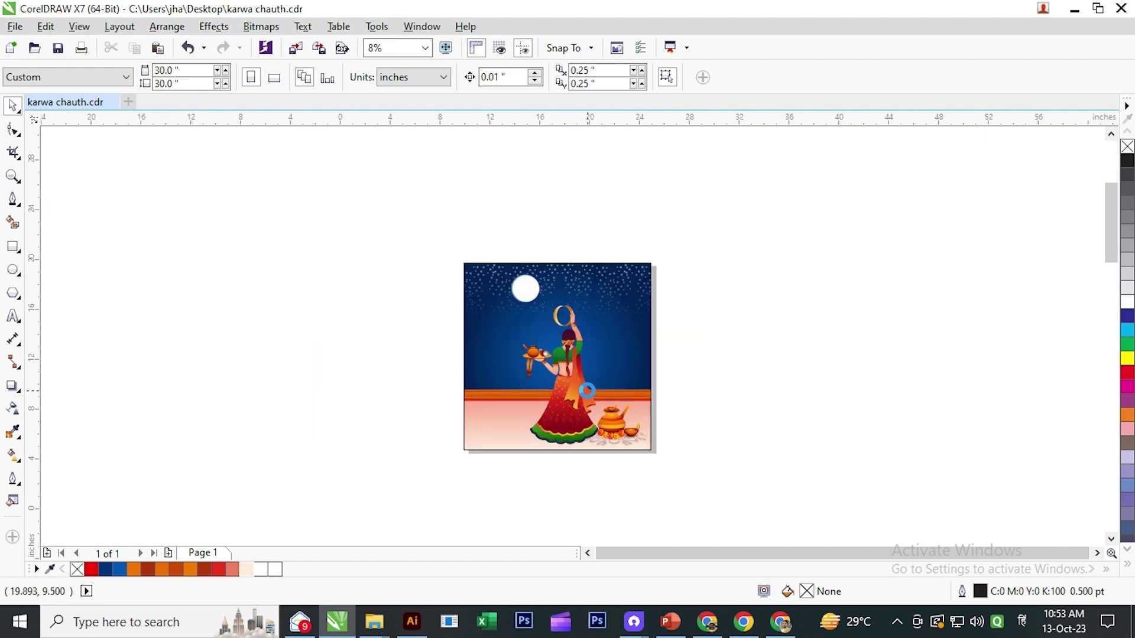
scroll(678, 379, down, 10)
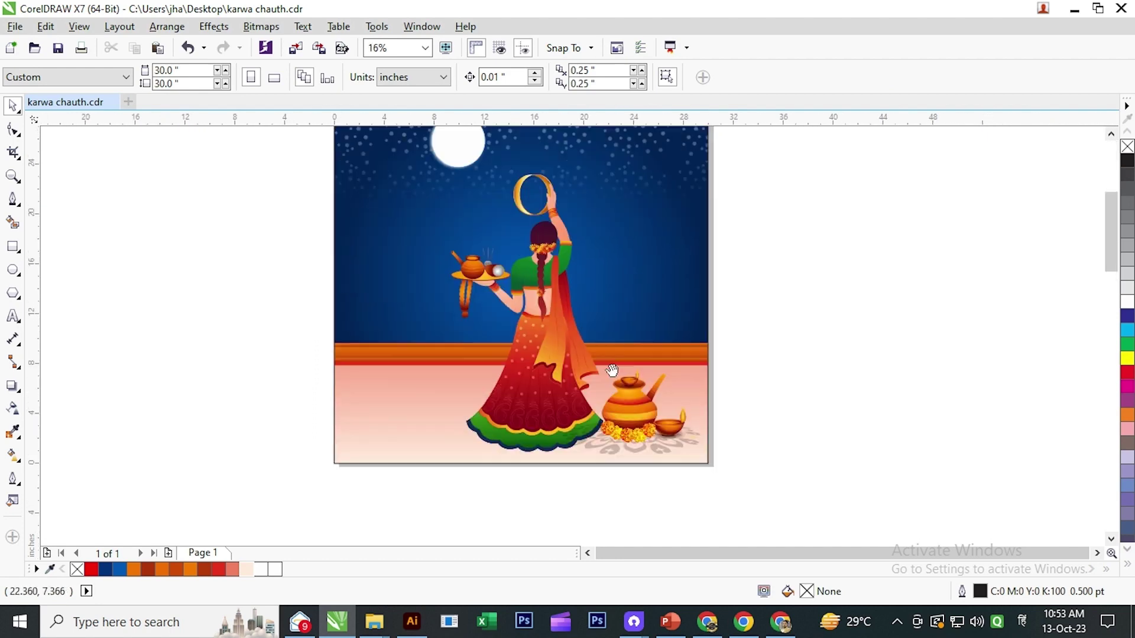
scroll(459, 353, down, 4)
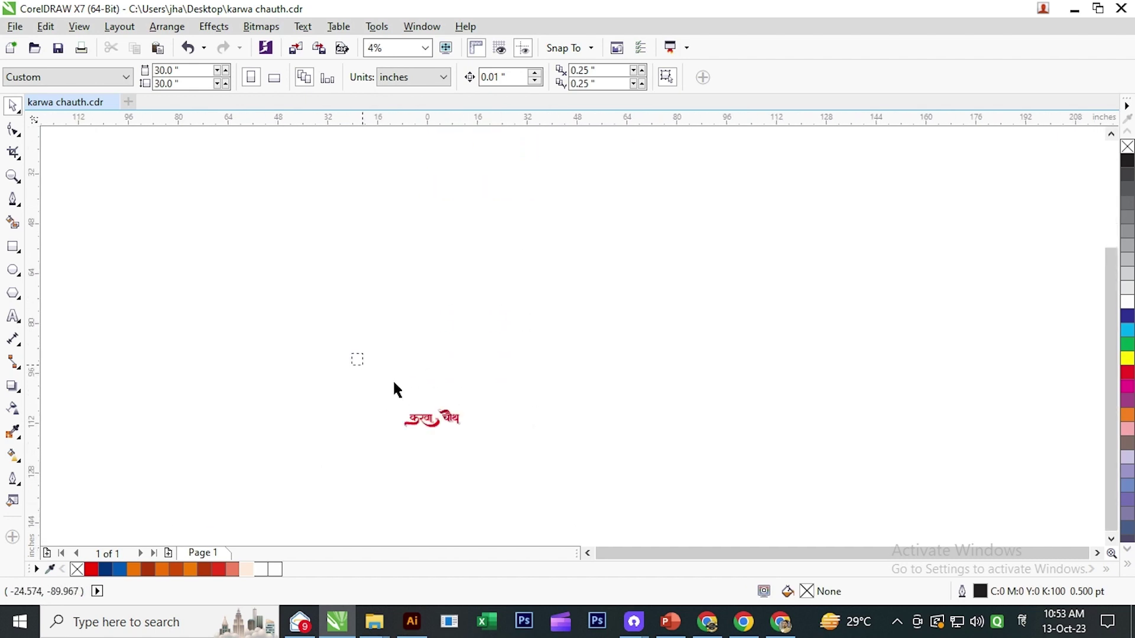
click(442, 431)
drag(442, 431, 542, 161)
scroll(568, 429, up, 5)
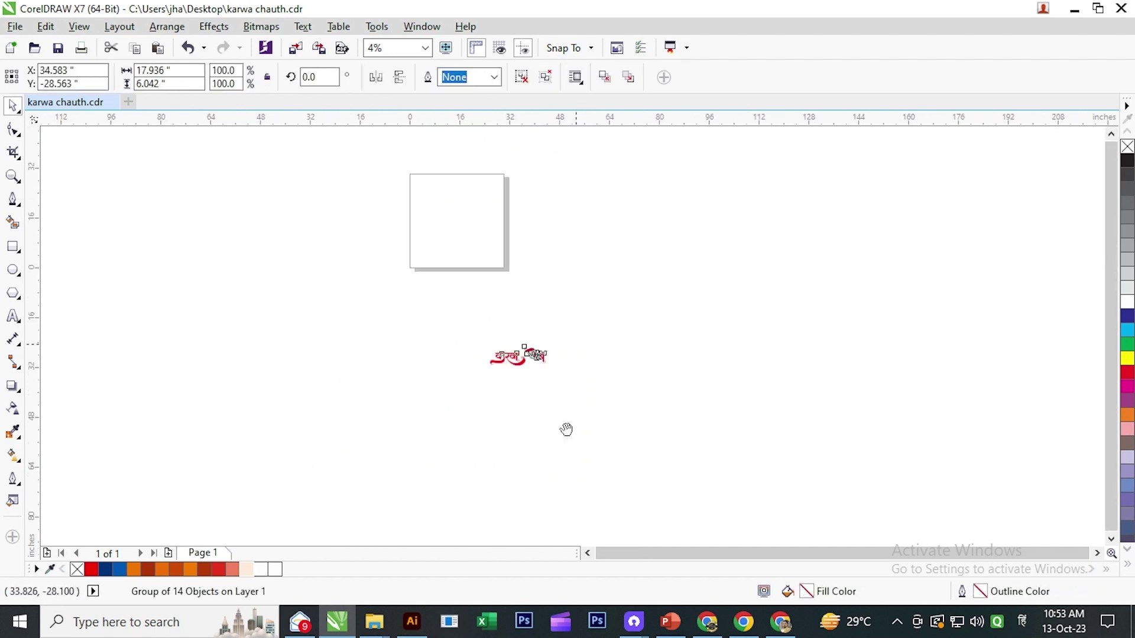
drag(508, 512, 353, 354)
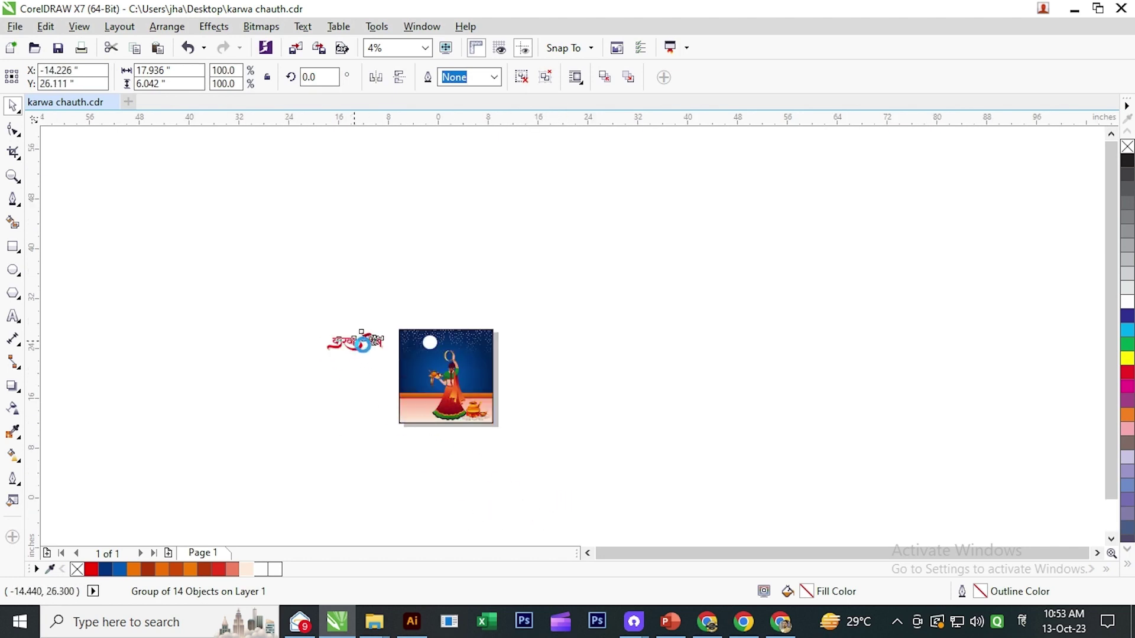
- Ungroup the red करवा चौथ lettering beside the page into separate letter and shadow shapes
scroll(362, 345, up, 2)
scroll(388, 343, up, 2)
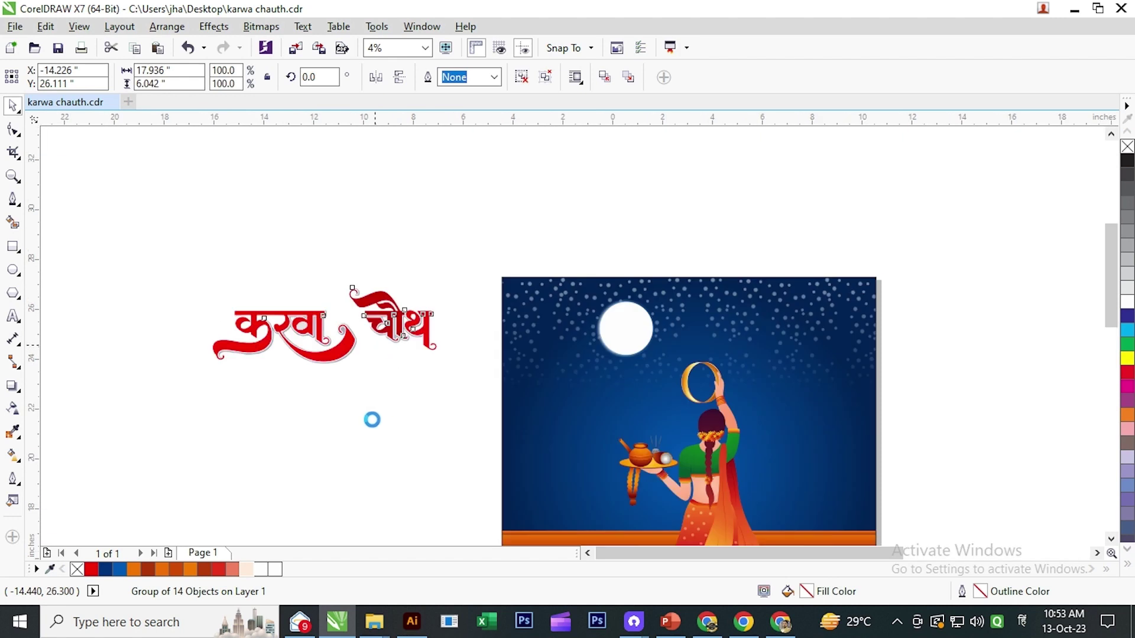
click(389, 400)
drag(348, 407, 478, 378)
click(426, 325)
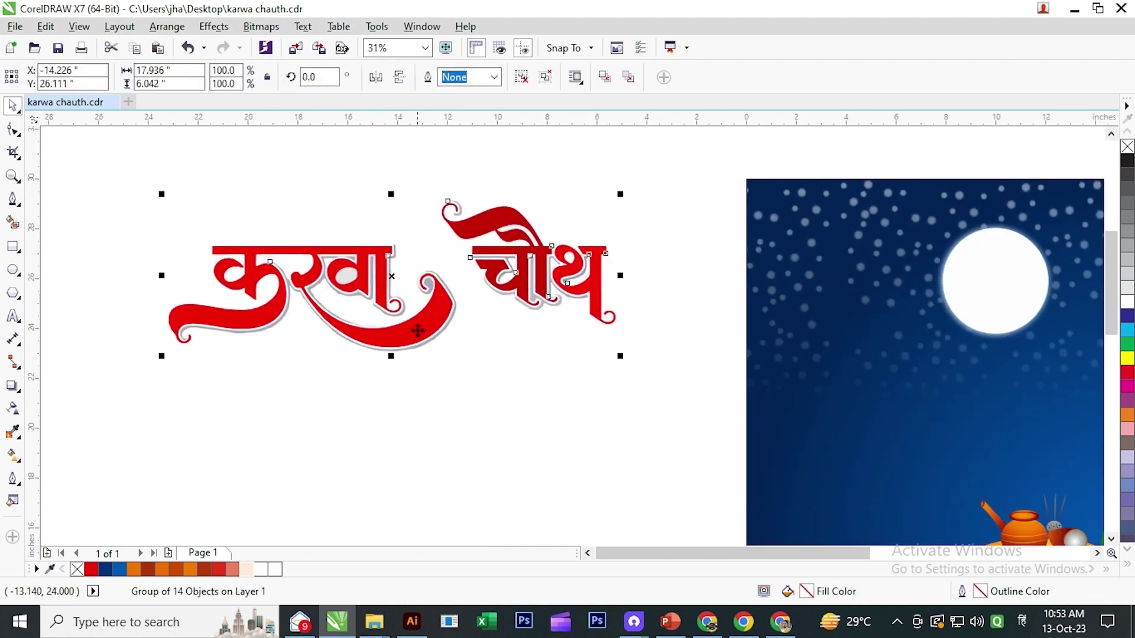
click(525, 77)
key(Escape)
- Fill the red letter shapes of both करवा and चौथ with white, and group all the lettering pieces again
click(527, 269)
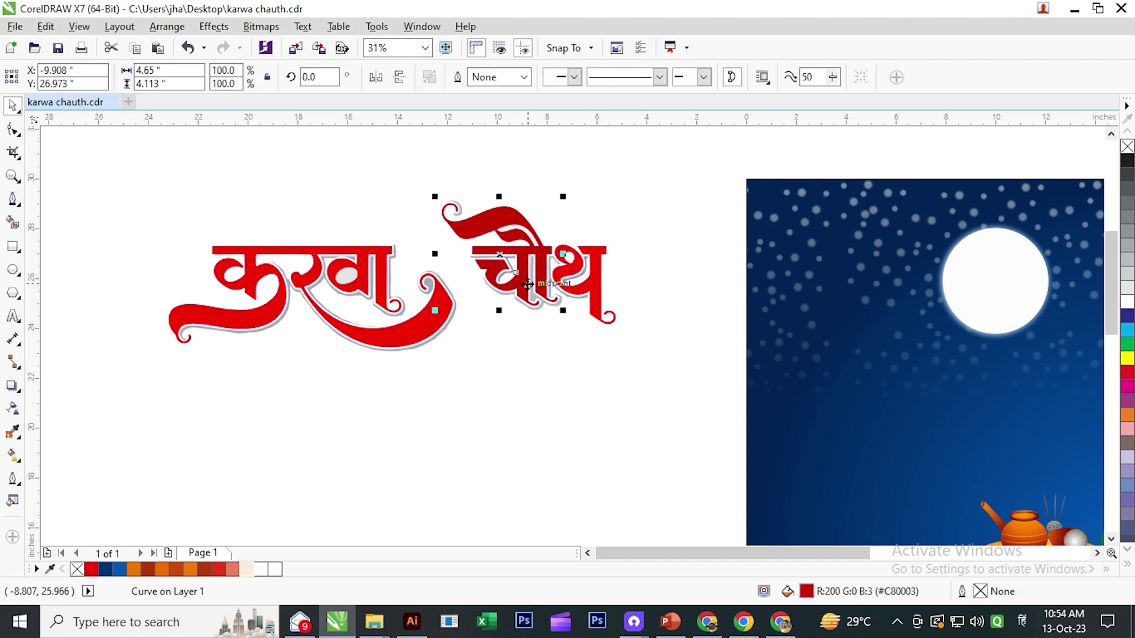
shift+click(593, 269)
click(267, 571)
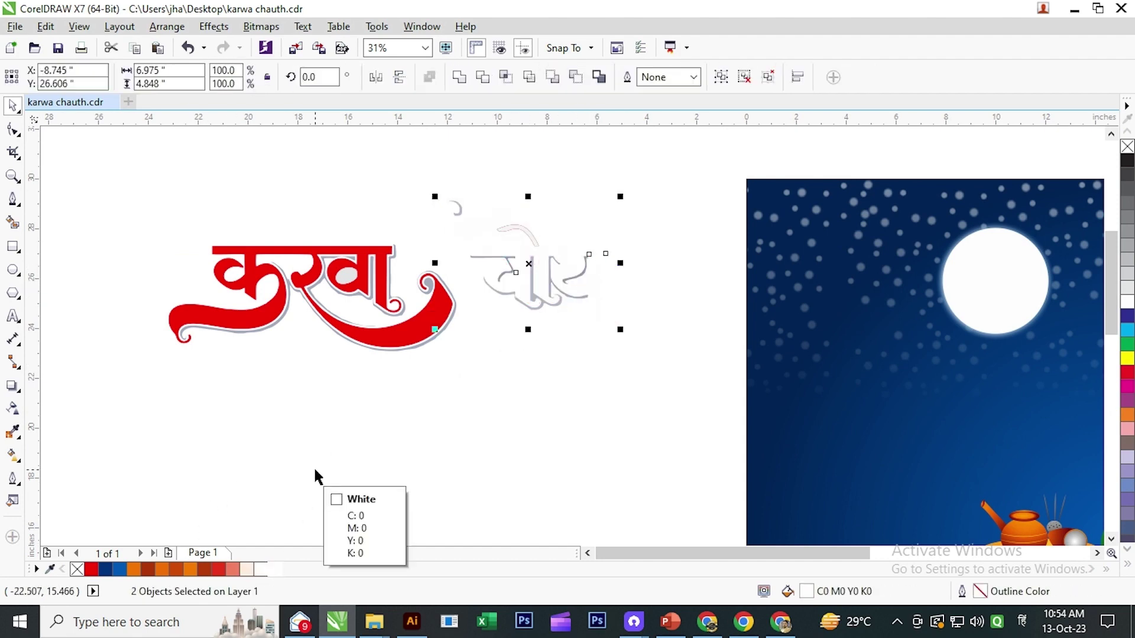
click(319, 272)
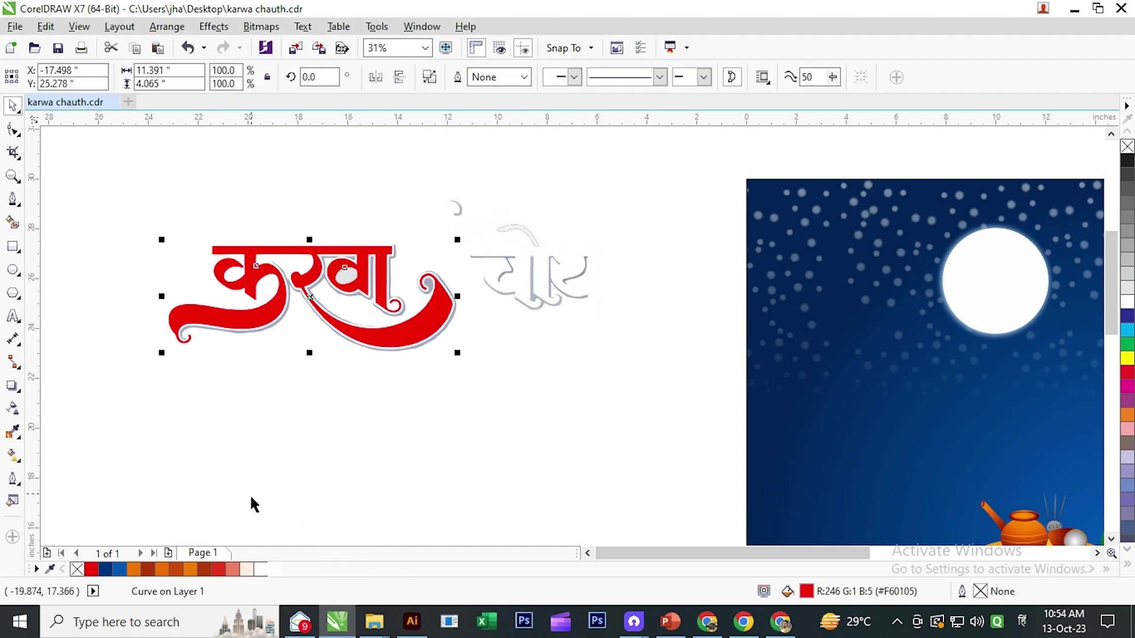
click(261, 570)
drag(114, 177, 634, 450)
click(721, 77)
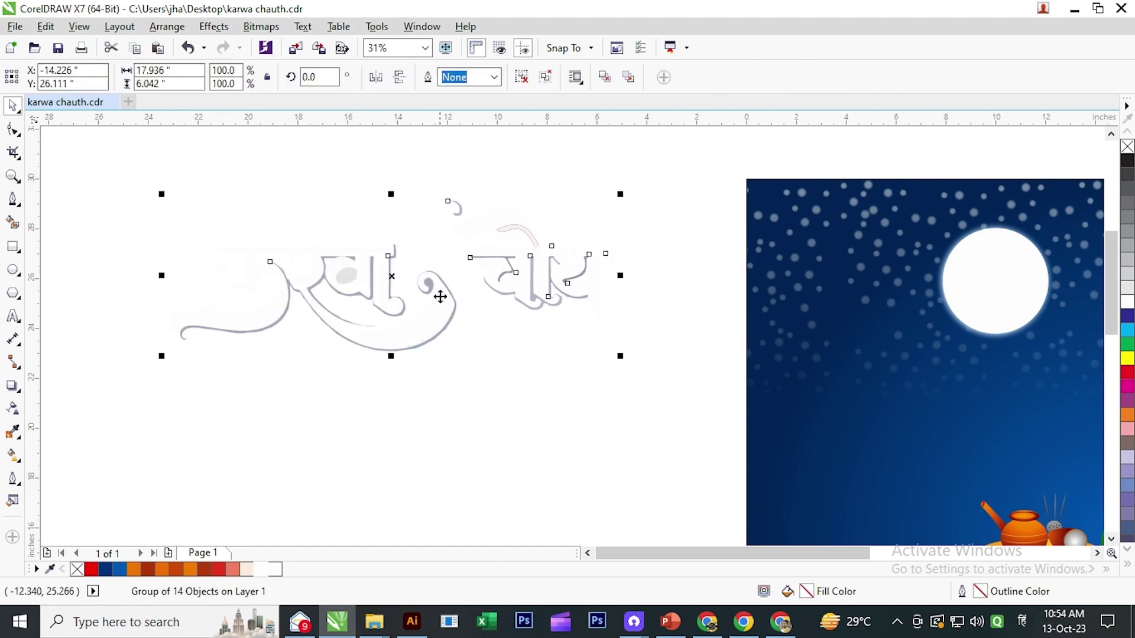
- Move the lettering onto the page at about X 7.27, Y 20.48 inches and shrink it about its centre to about 13.37 × 4.5 inches
drag(438, 294, 446, 335)
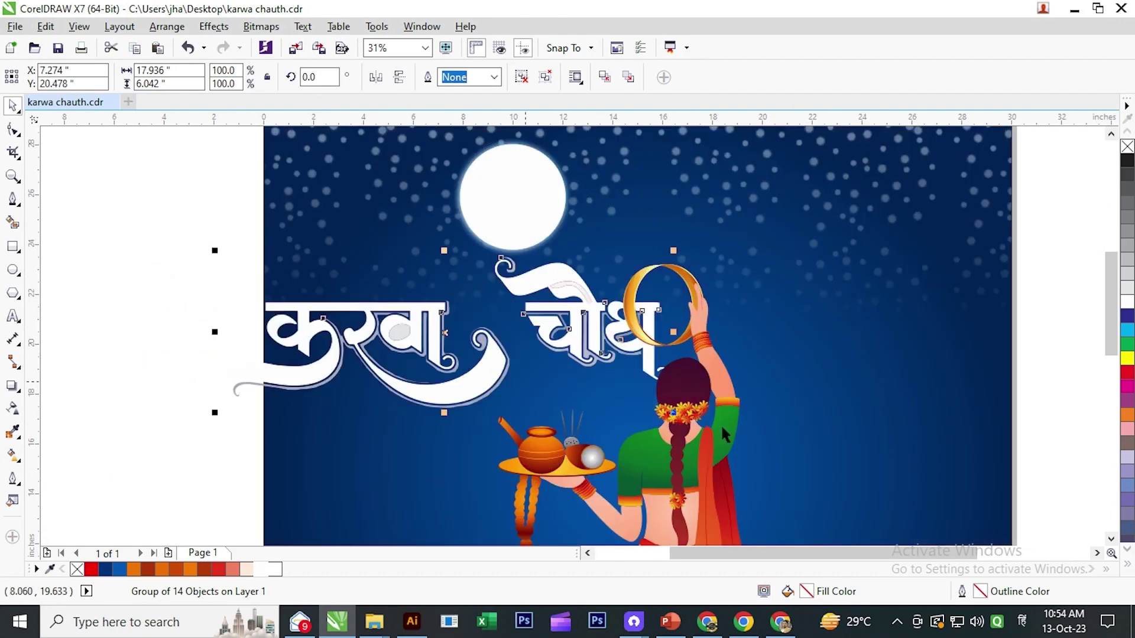
drag(674, 412, 613, 410)
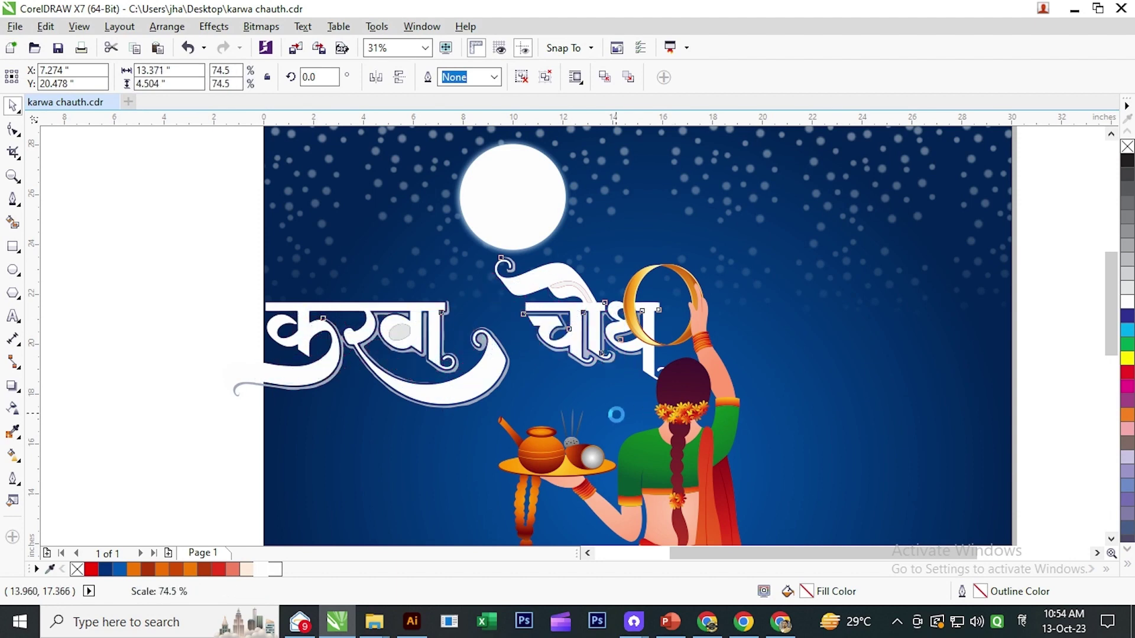
click(166, 393)
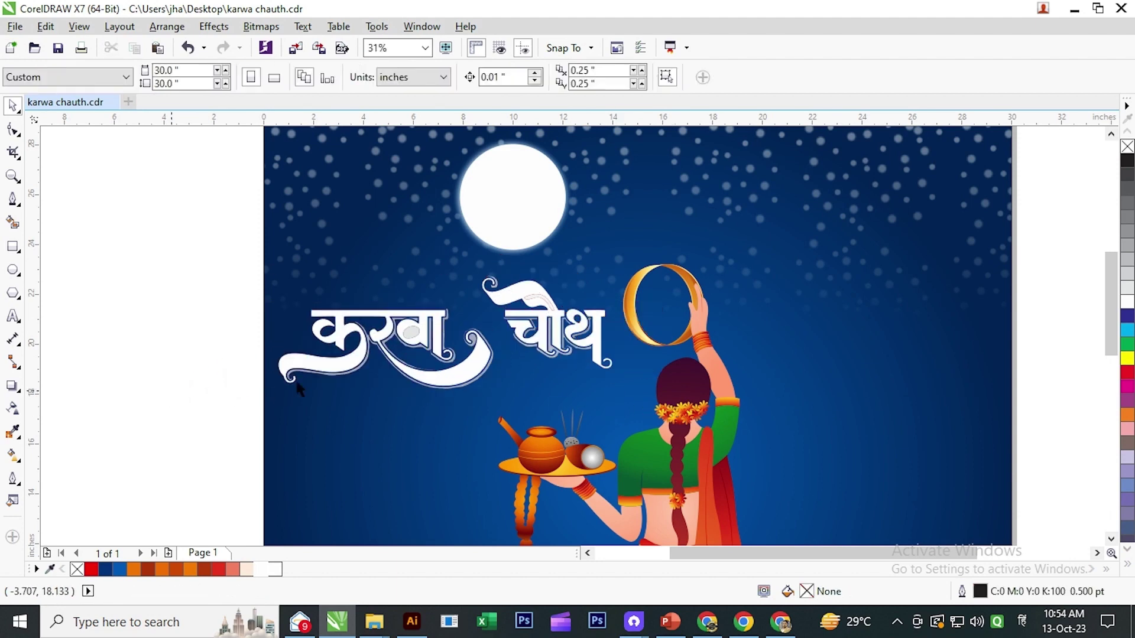
- Ungroup the title lettering and delete the light gray oval inside the loop of वा
click(421, 334)
scroll(358, 366, up, 1)
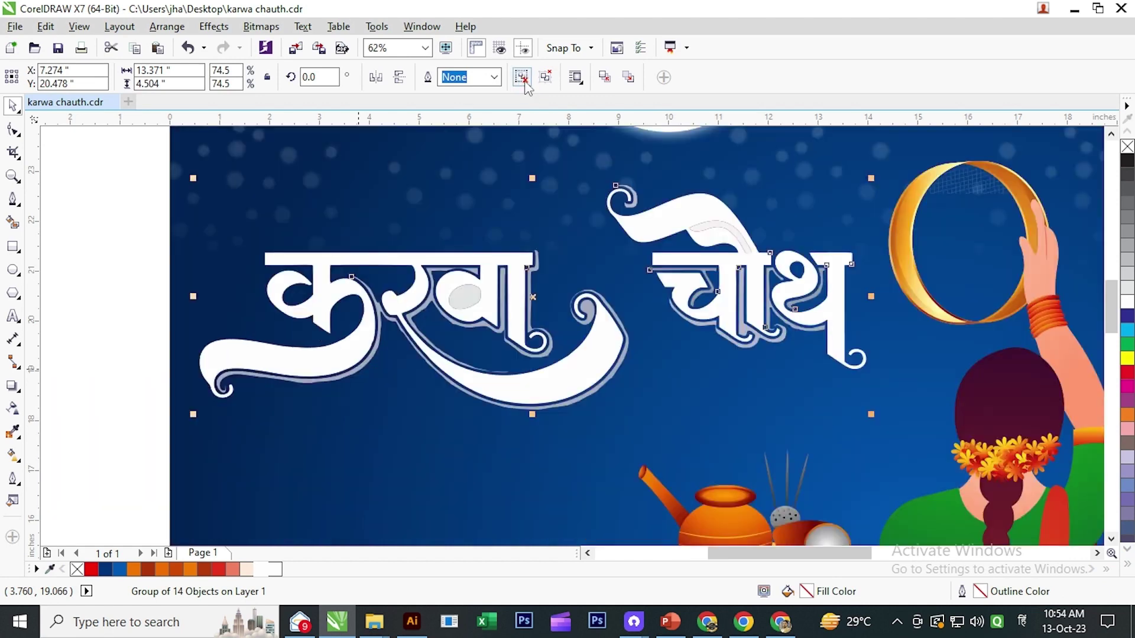
click(521, 77)
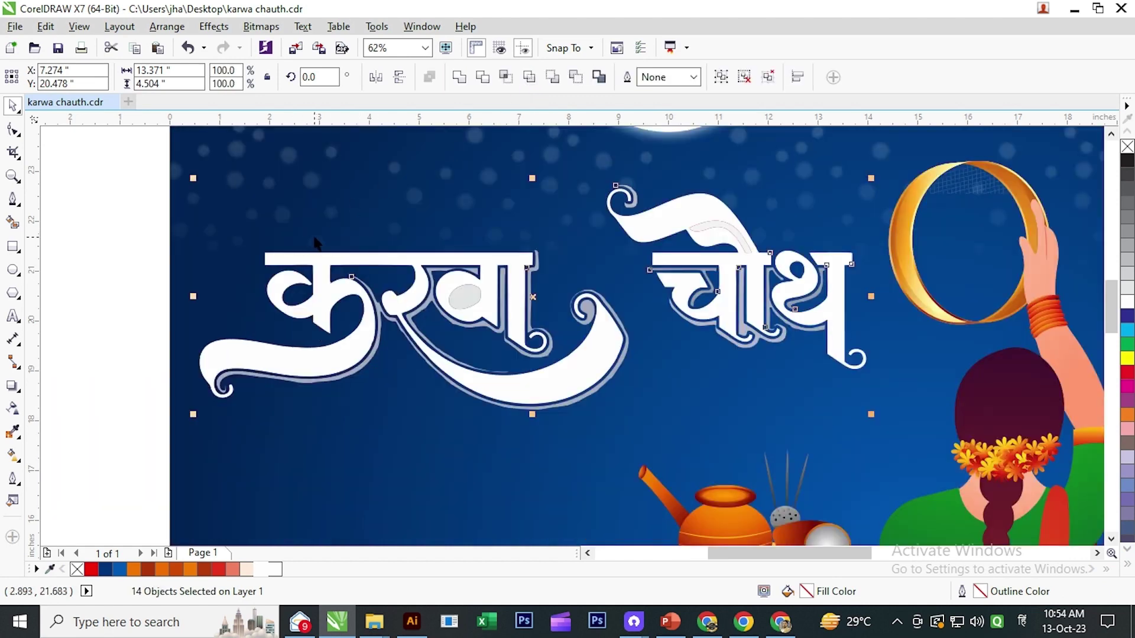
click(140, 267)
click(453, 286)
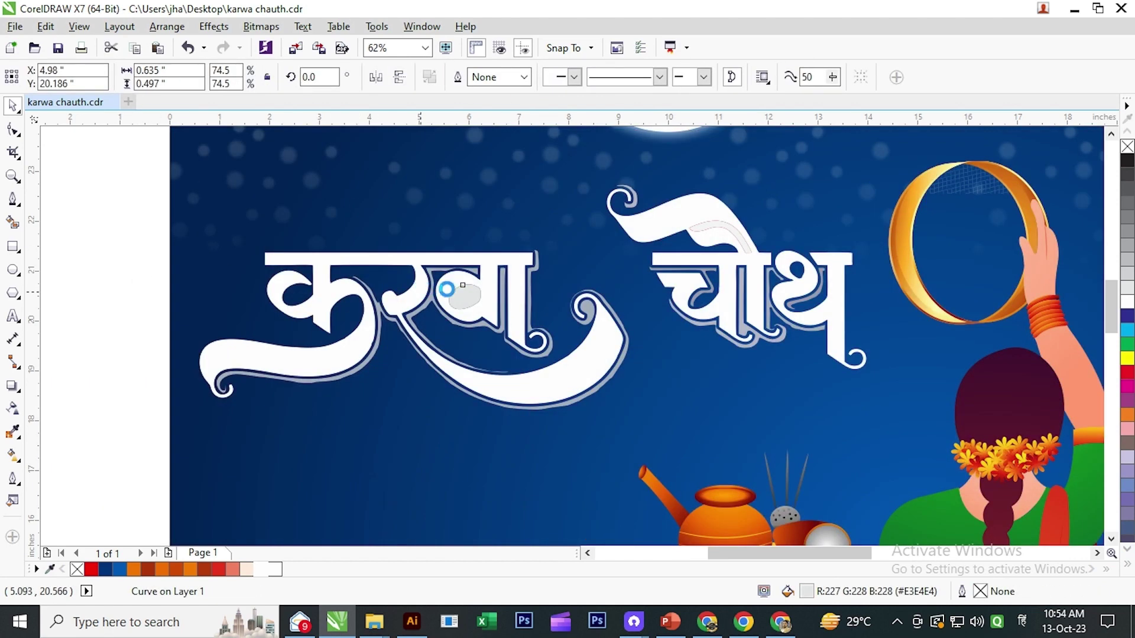
key(Escape)
key(Escape)
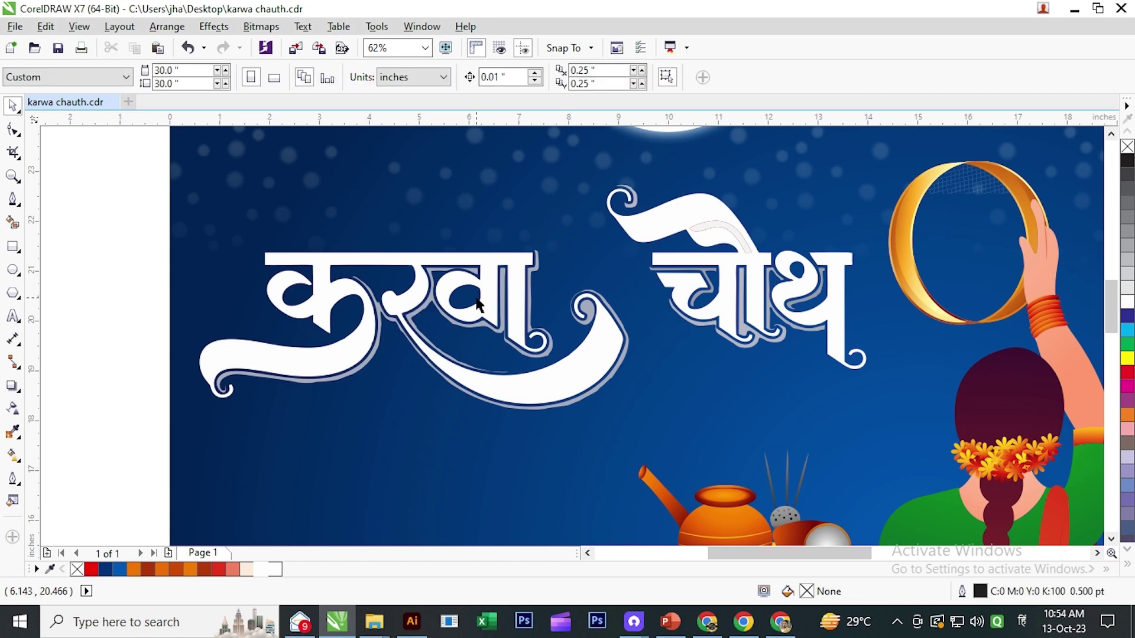
- Try blue and salmon fills on the gray shadow along the swashes of करवा, and settle on red R246 G1 B5
scroll(392, 282, down, 1)
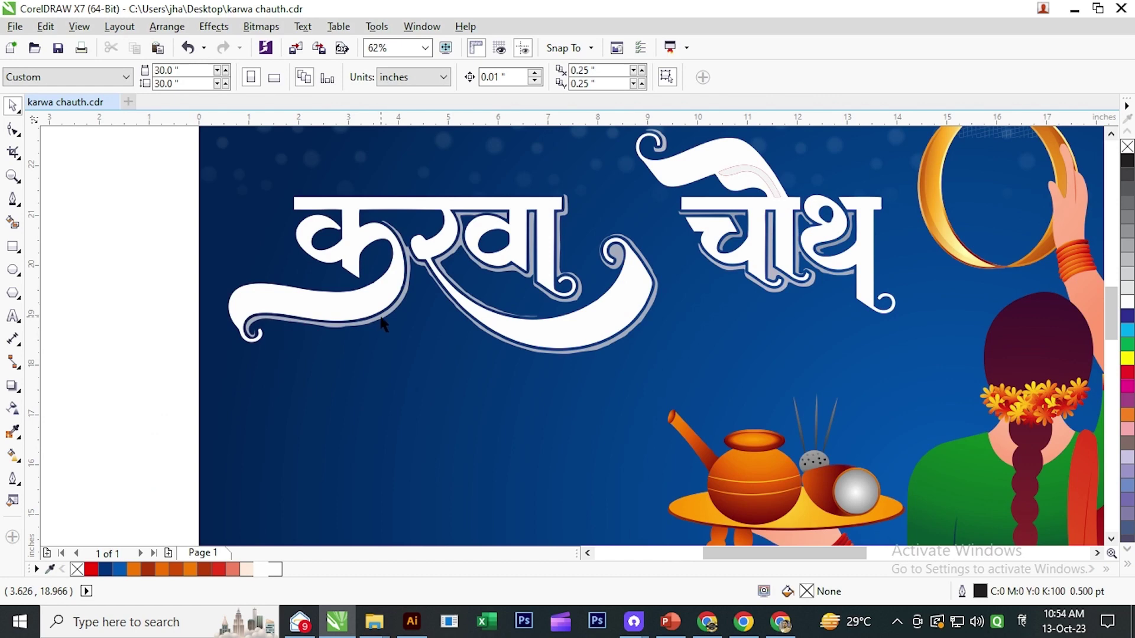
click(381, 322)
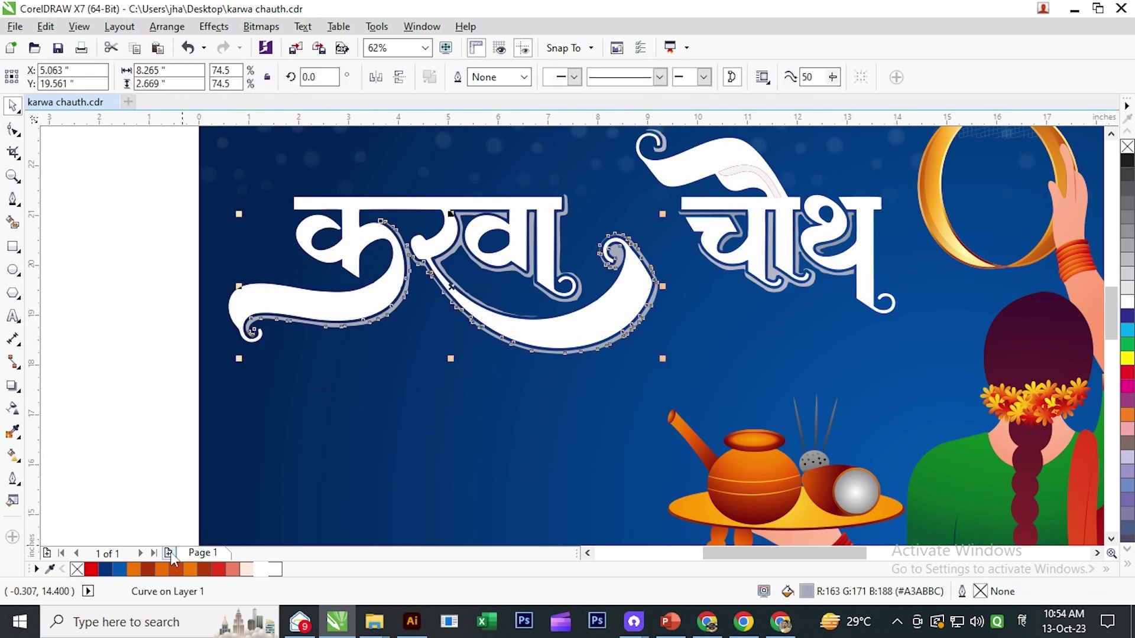
right_click(121, 570)
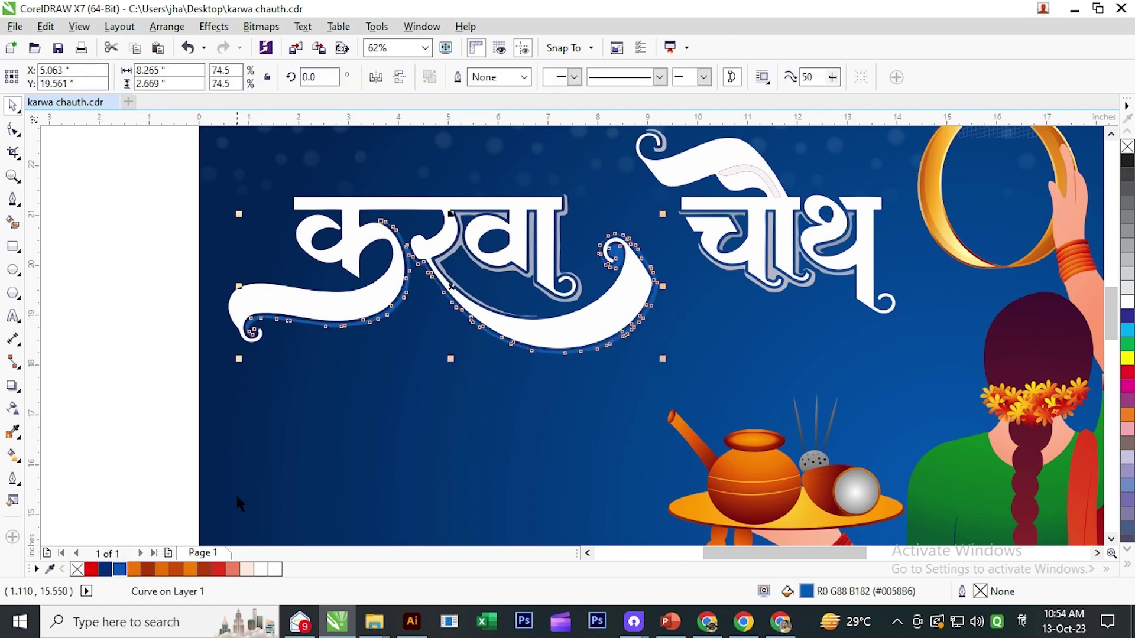
right_click(232, 570)
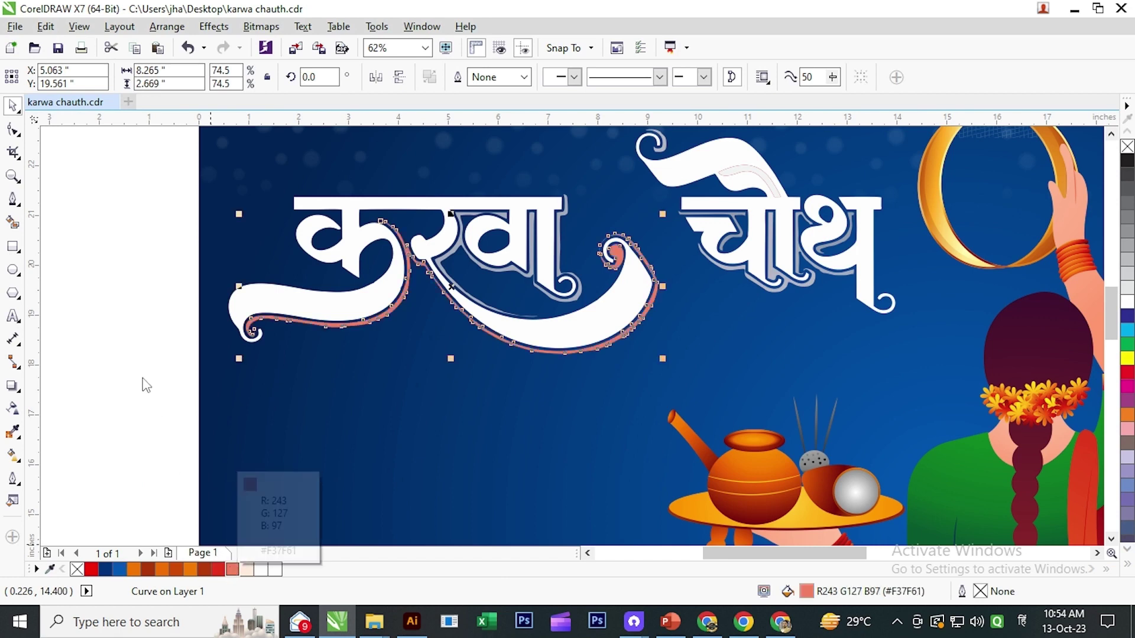
right_click(92, 570)
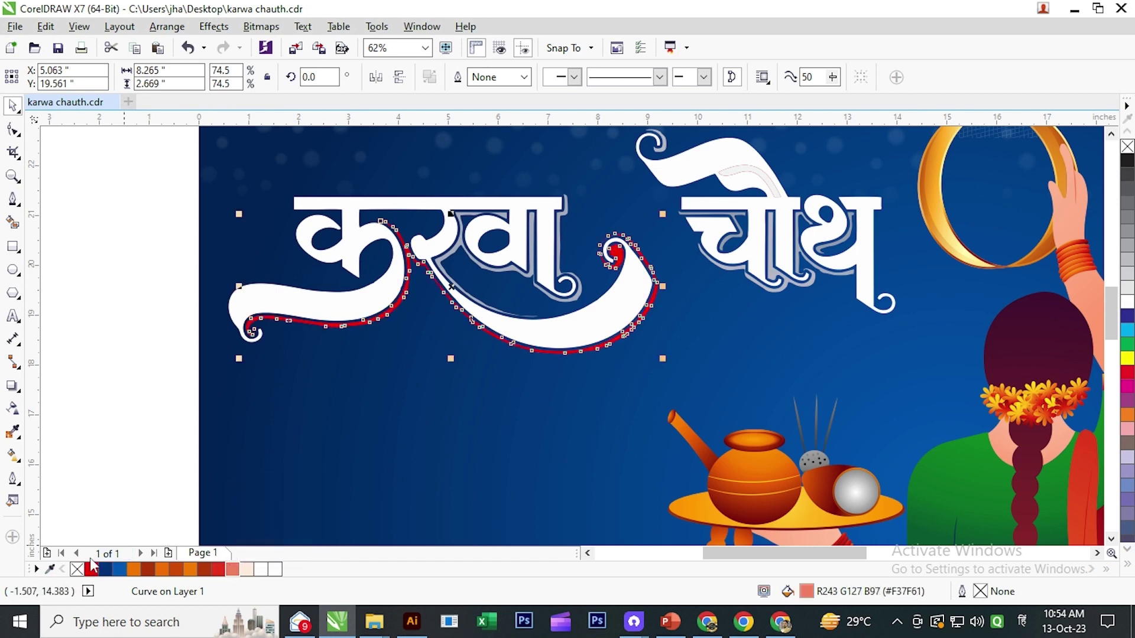
click(90, 405)
- Fill the gray shadow under चौ and the one around the रवा letters with red R246 G1 B5
click(720, 272)
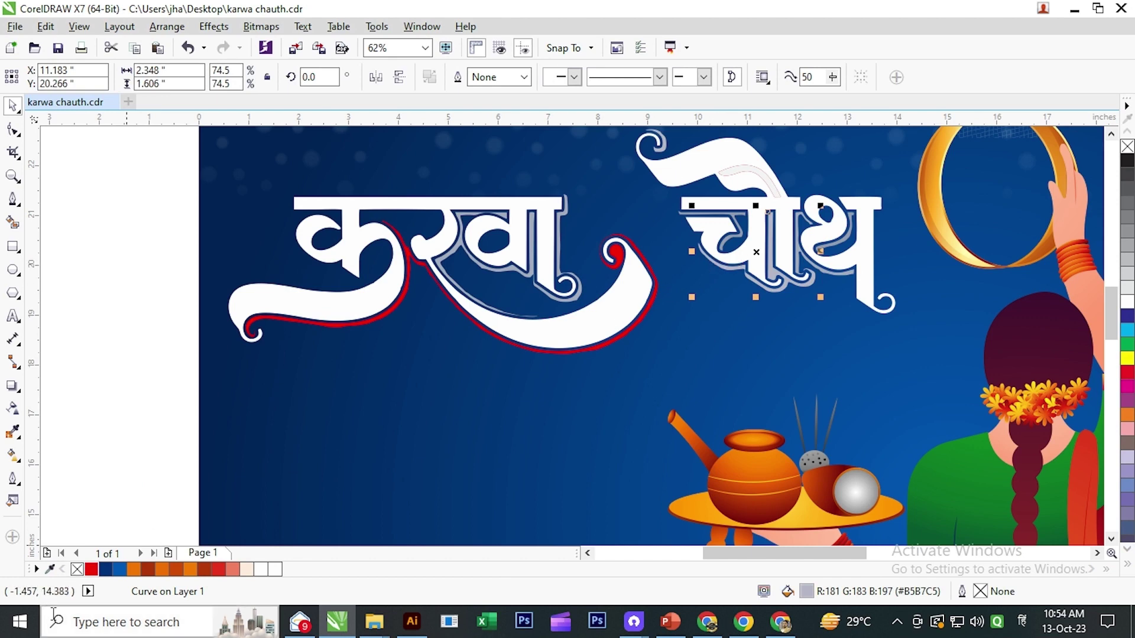
right_click(92, 569)
click(147, 401)
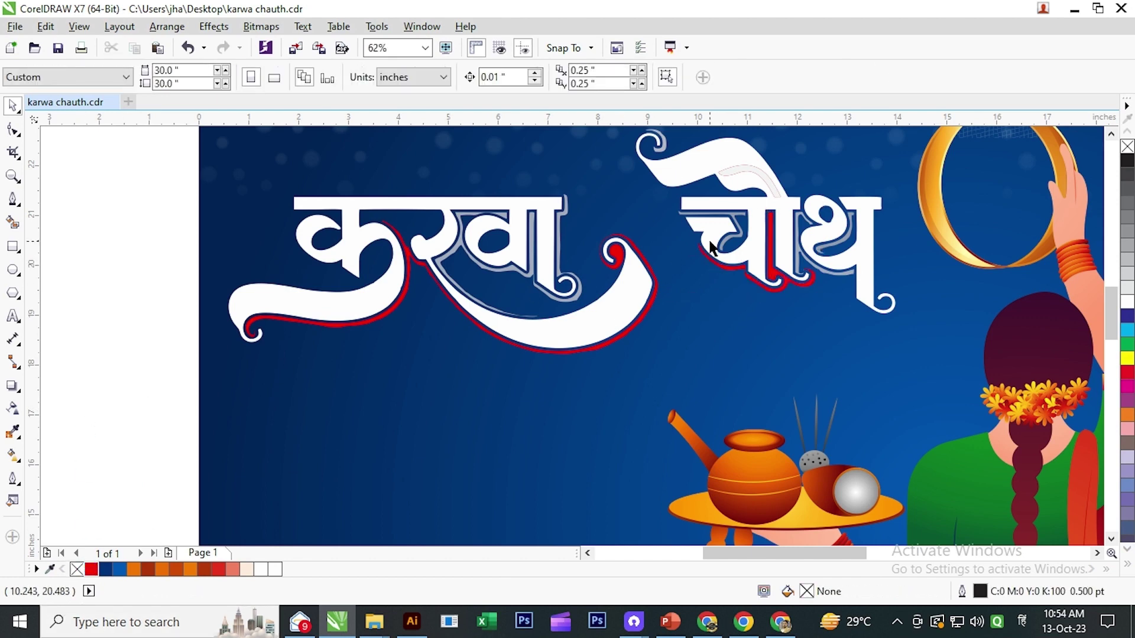
scroll(538, 200, up, 2)
click(539, 237)
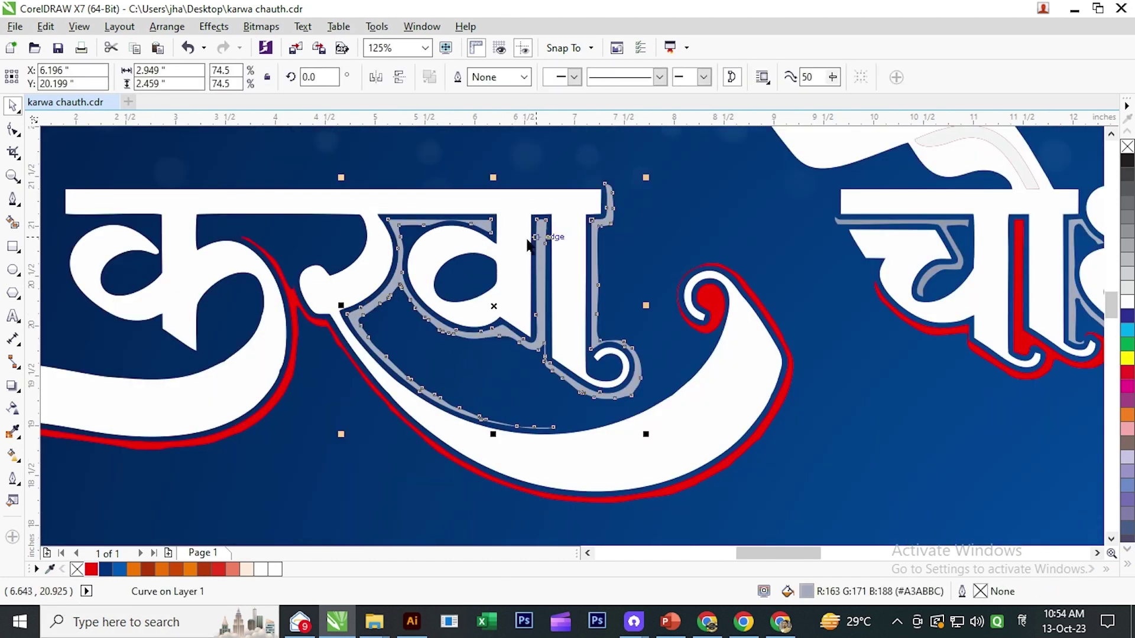
click(91, 569)
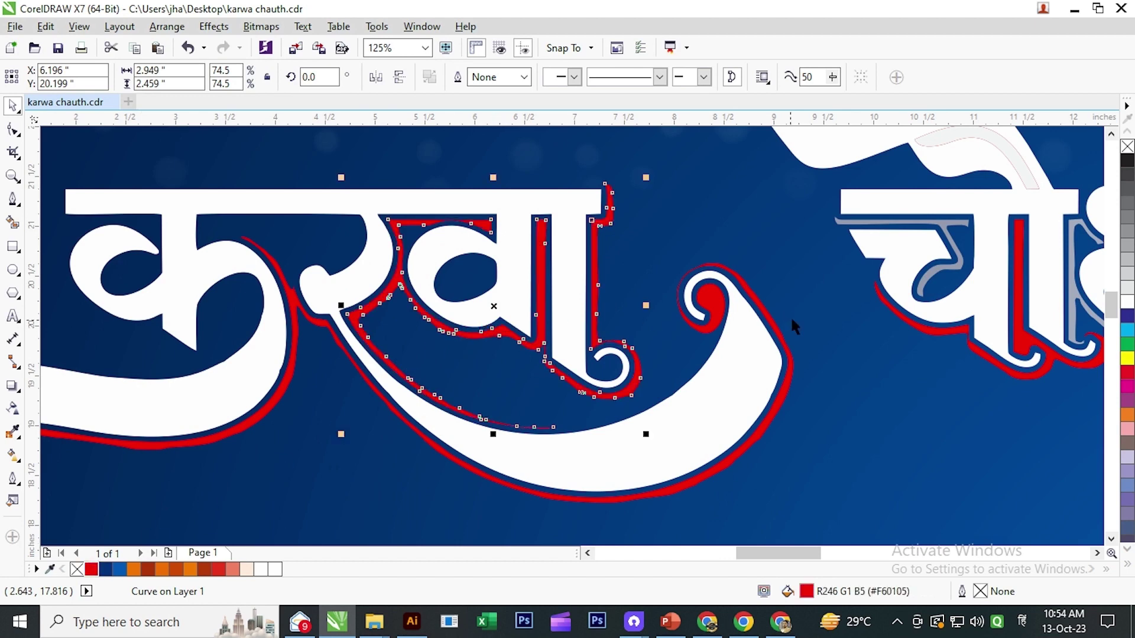
- Pull the light gray sliver off the dark red accent in the चौ swash and delete it
drag(792, 320, 356, 378)
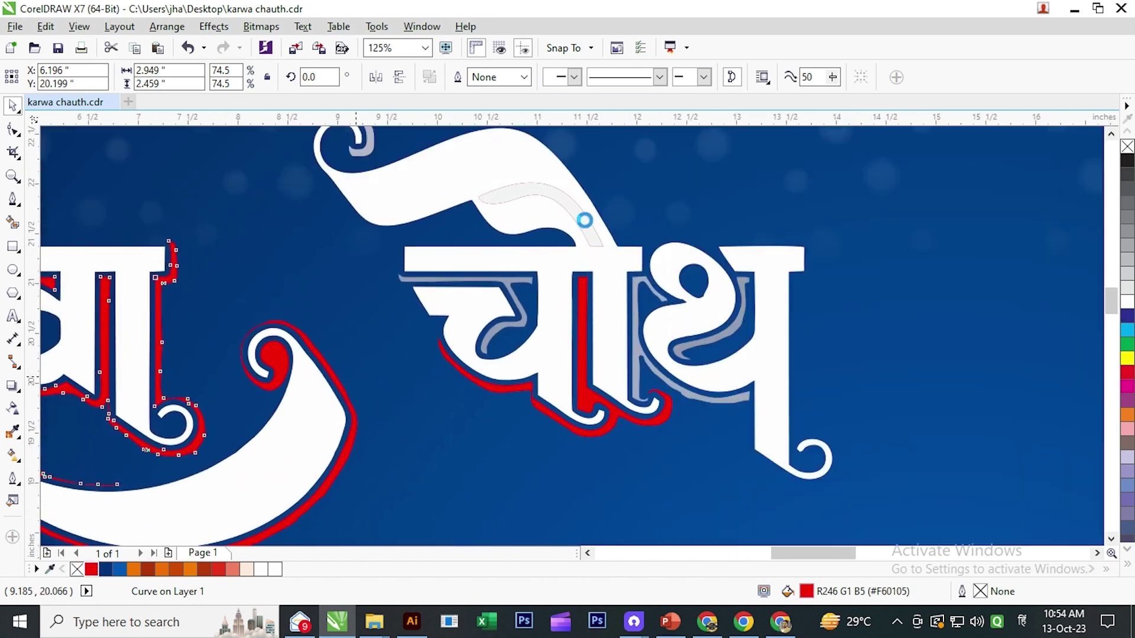
drag(583, 222, 506, 222)
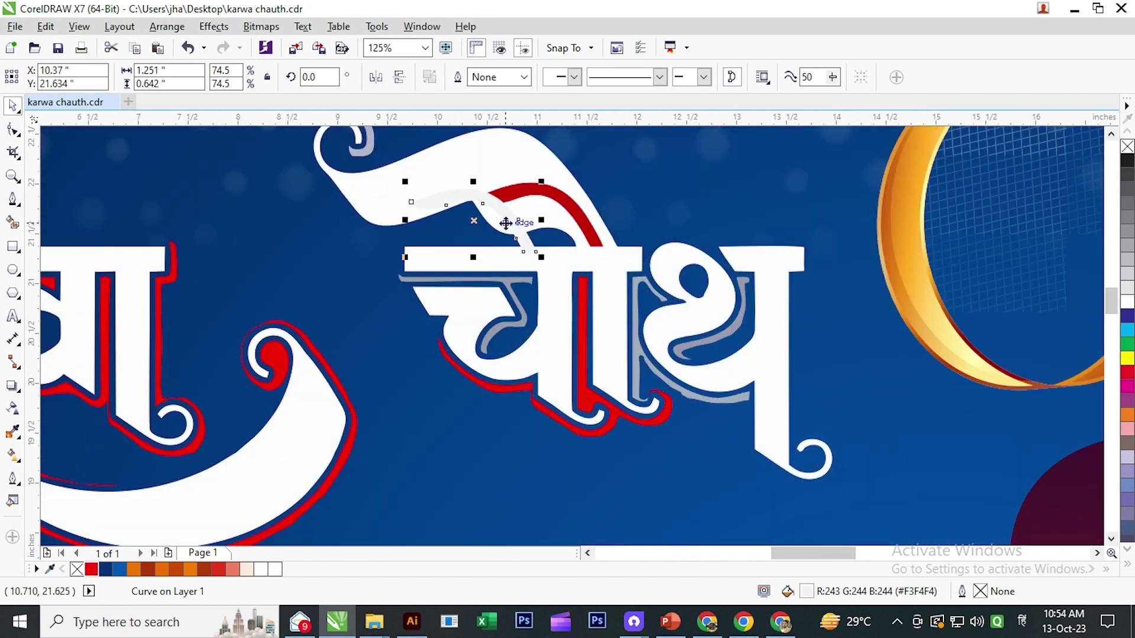
key(Delete)
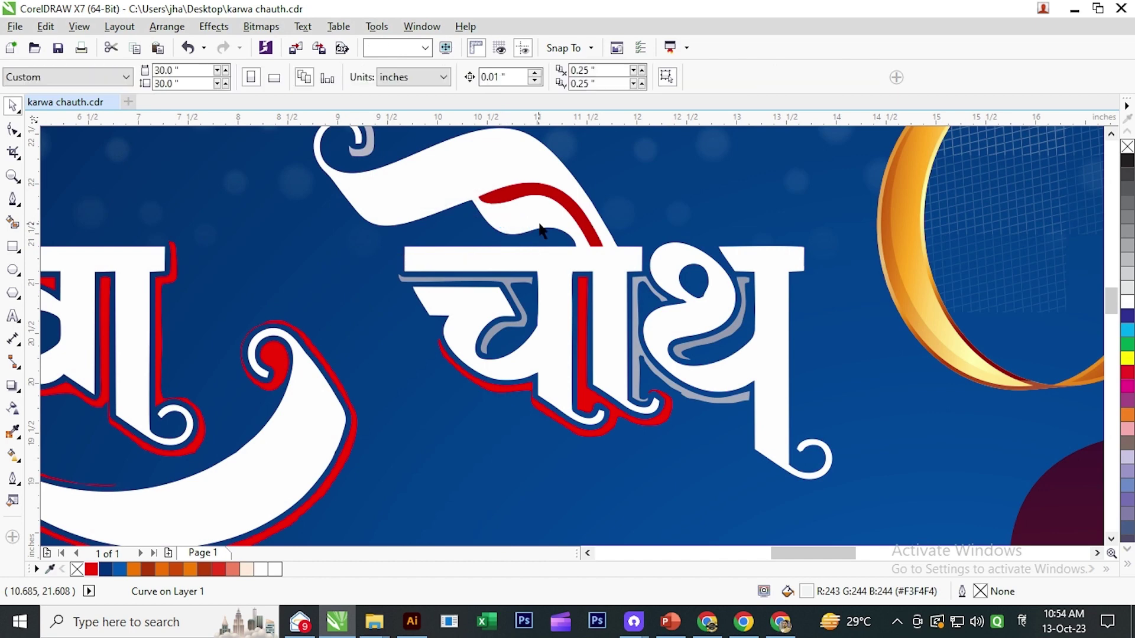
- Fill the remaining gray shadows around and inside the च and थ letters with red R246 G1 B5
click(644, 286)
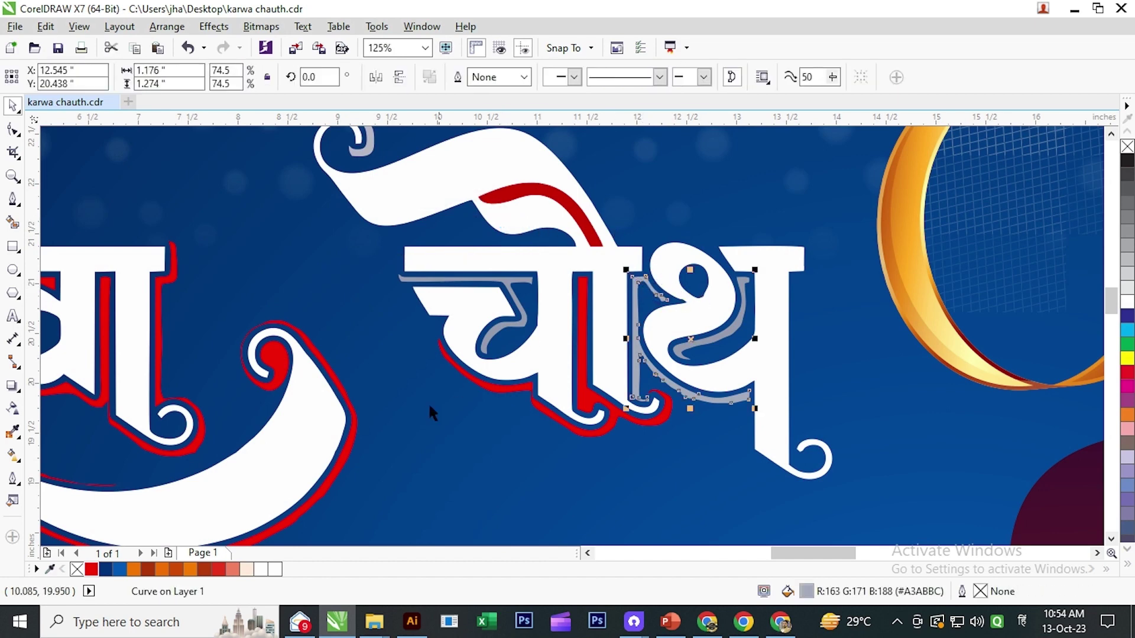
click(535, 328)
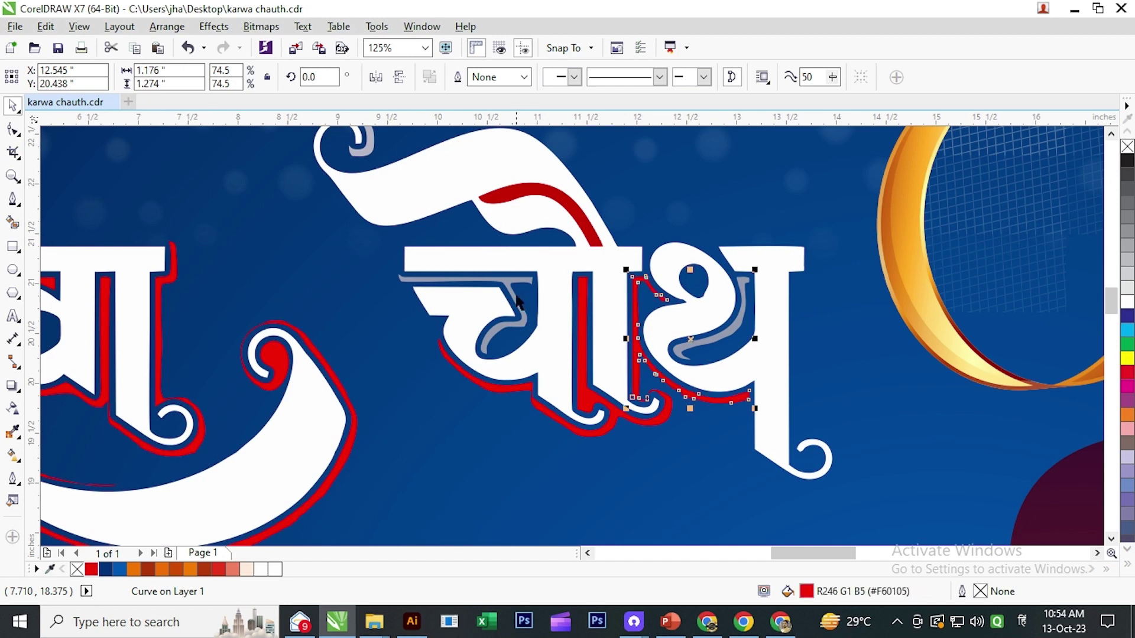
click(90, 569)
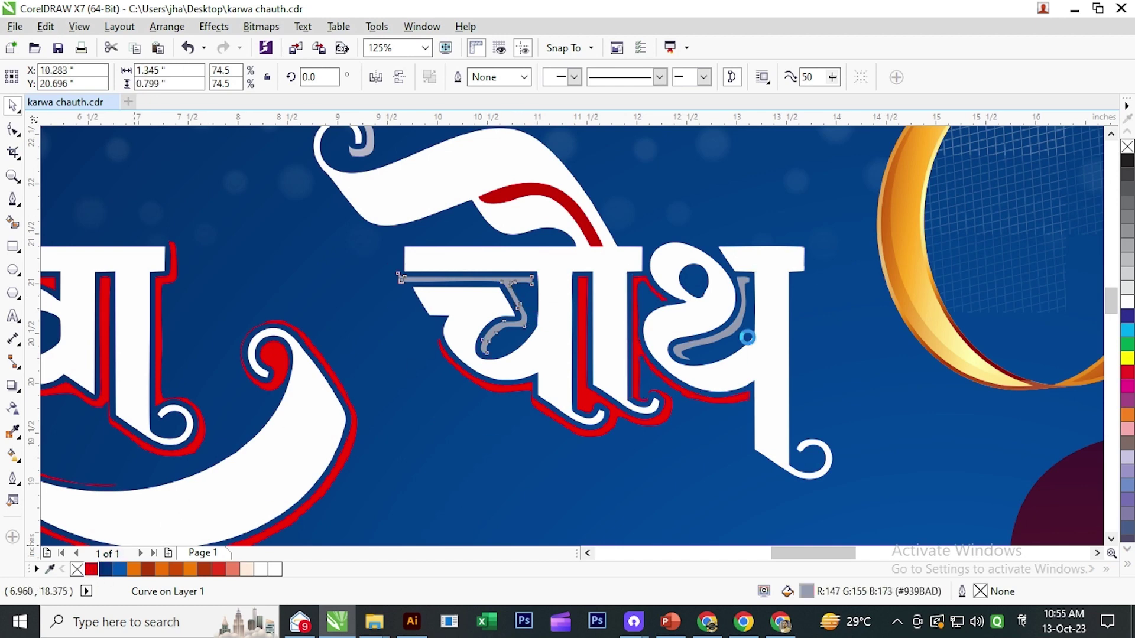
click(746, 331)
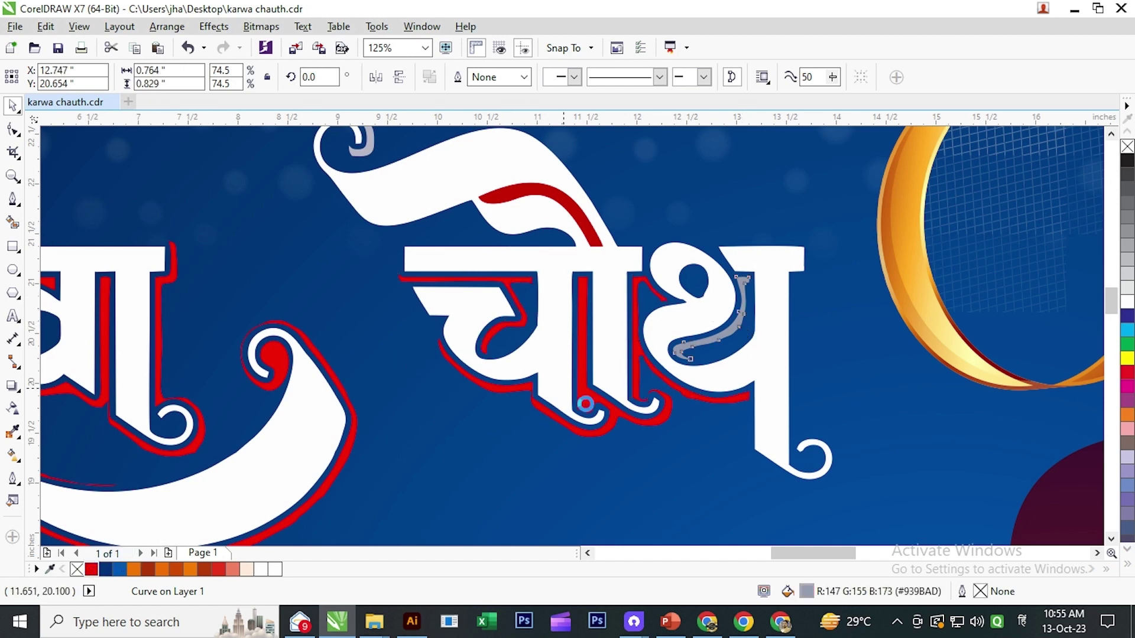
click(92, 570)
- Fill the small gray shadow at the upper curl of the चौथ swash with the same red
scroll(633, 395, down, 3)
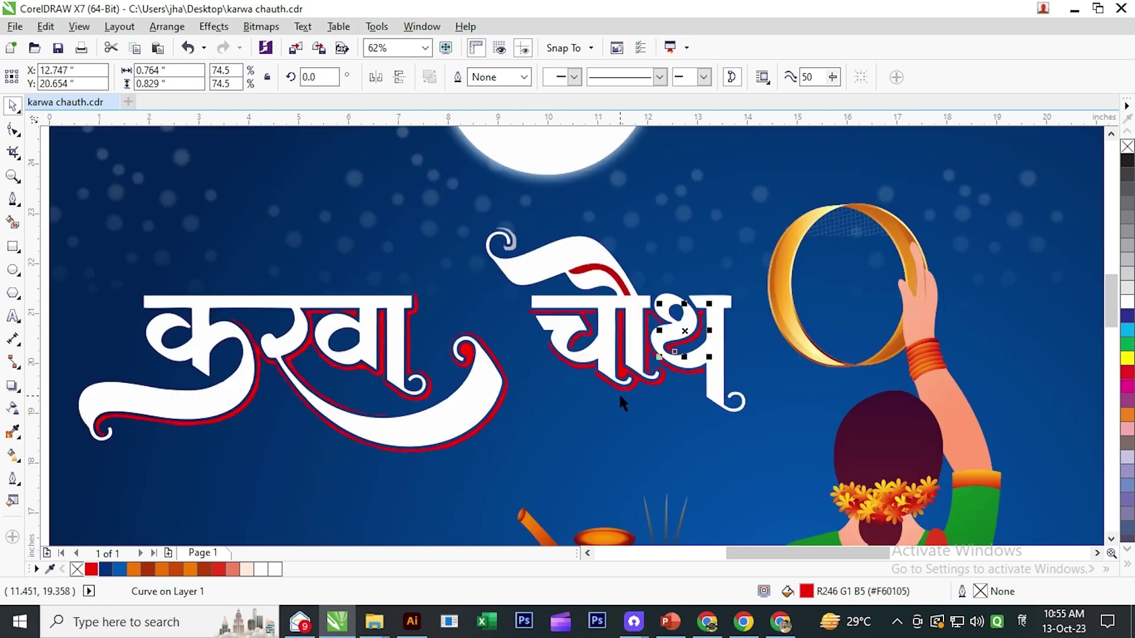
drag(439, 376, 648, 348)
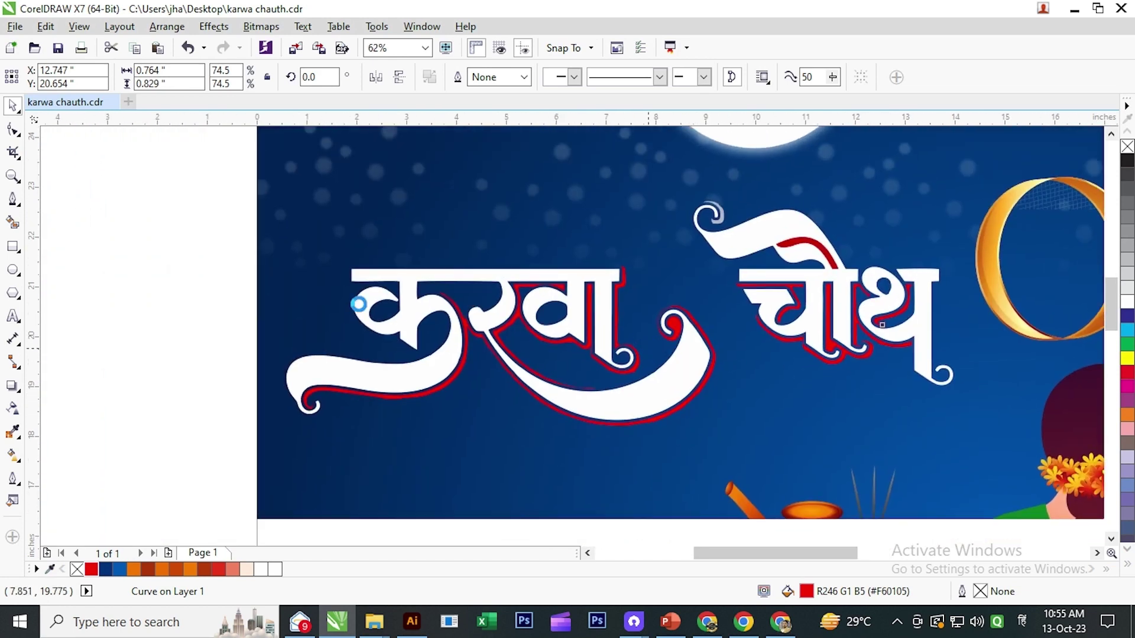
click(208, 224)
click(724, 221)
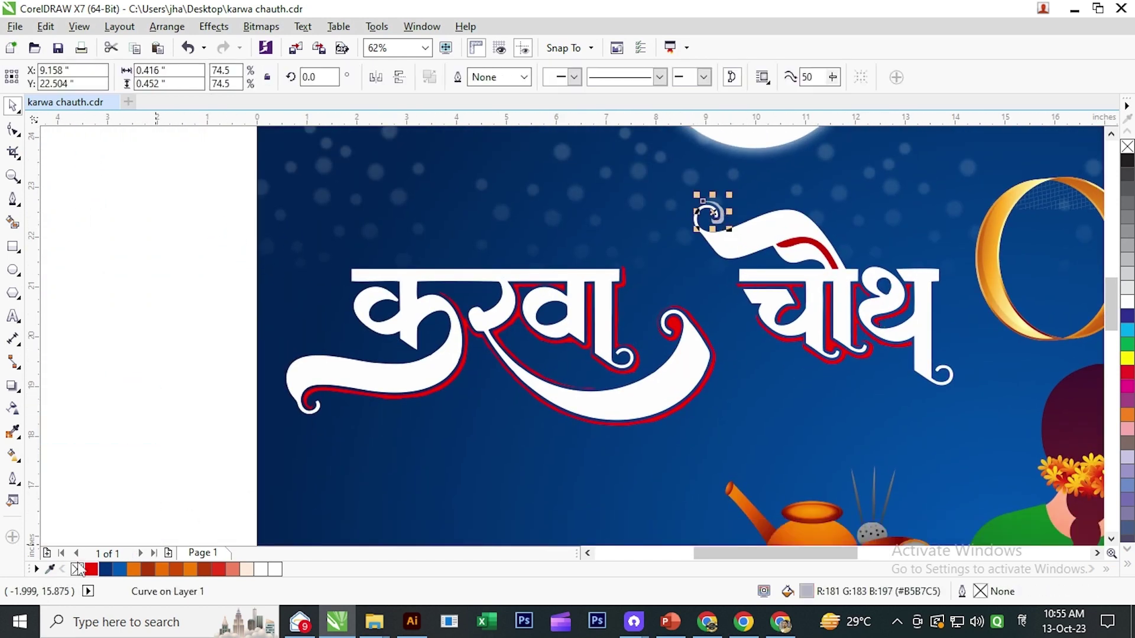
click(96, 569)
click(107, 401)
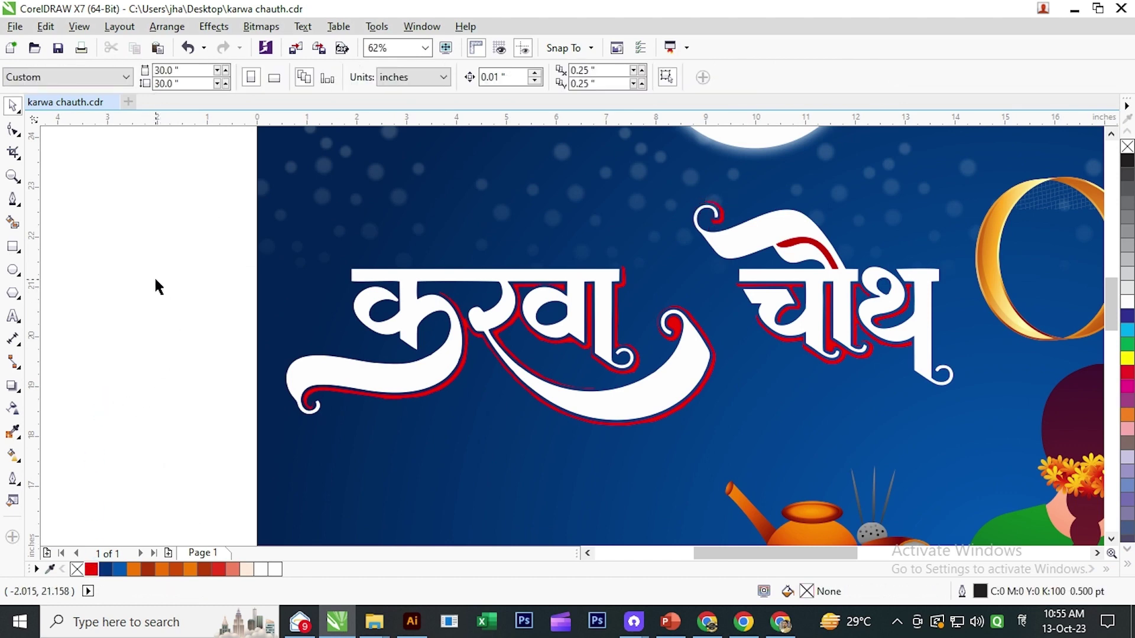
- Group all the white and red pieces of the करवा चौथ title lettering together
drag(179, 156, 972, 451)
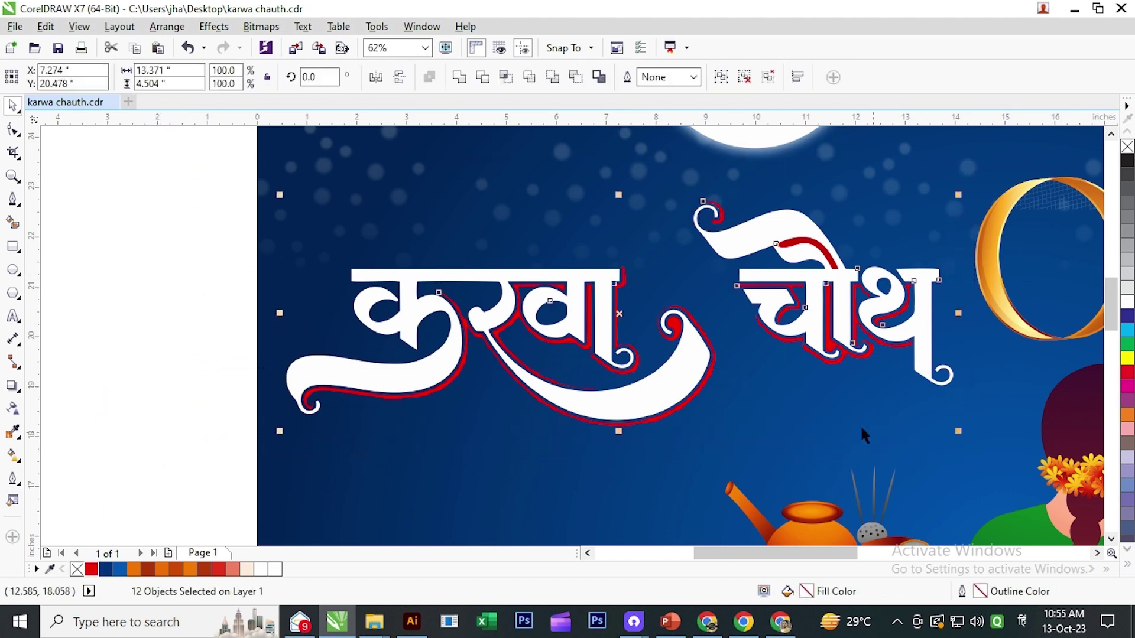
click(721, 77)
scroll(492, 268, down, 1)
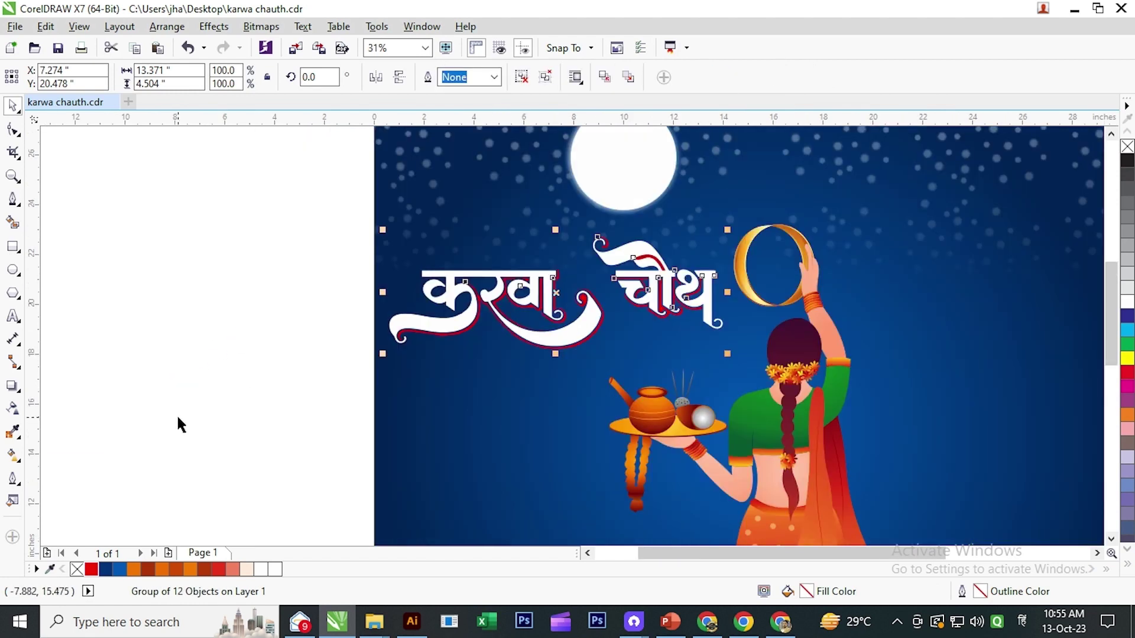
- Move the grouped करवा चौथ title into the night sky right of the moon, above the sieve, centered at about X 21.9, Y 26.8 inches
drag(176, 414, 198, 289)
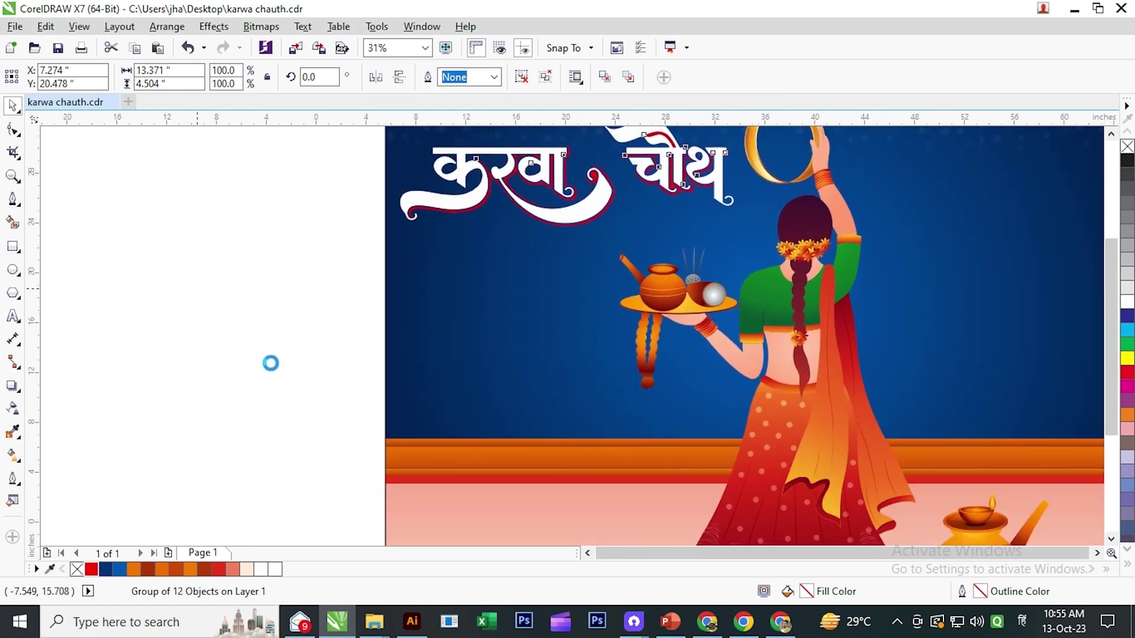
scroll(271, 363, down, 1)
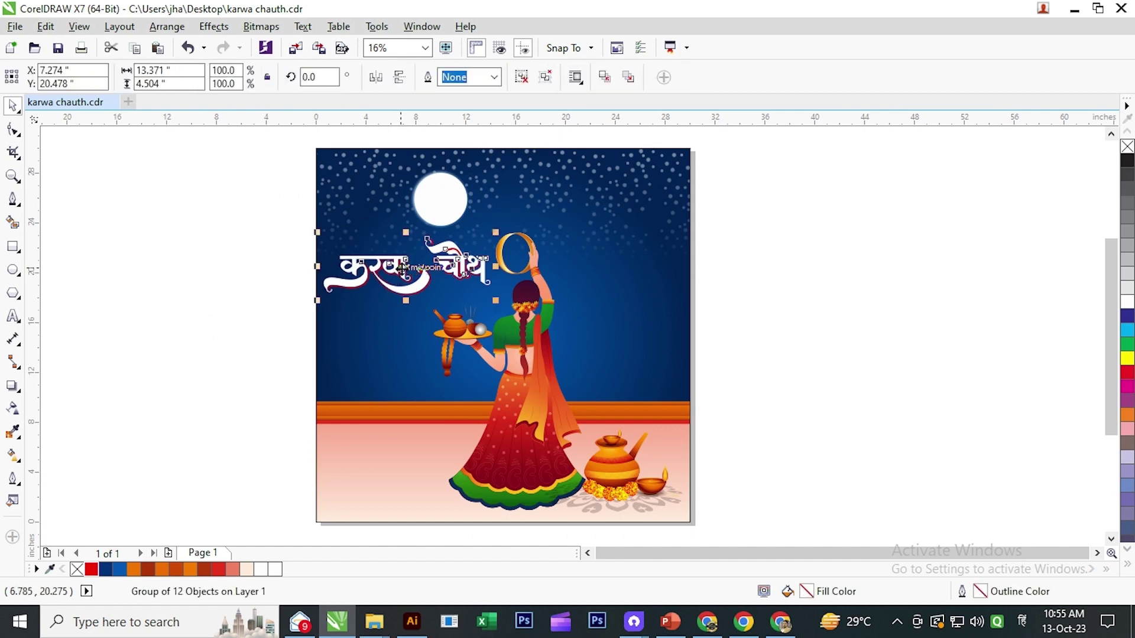
drag(402, 268, 401, 347)
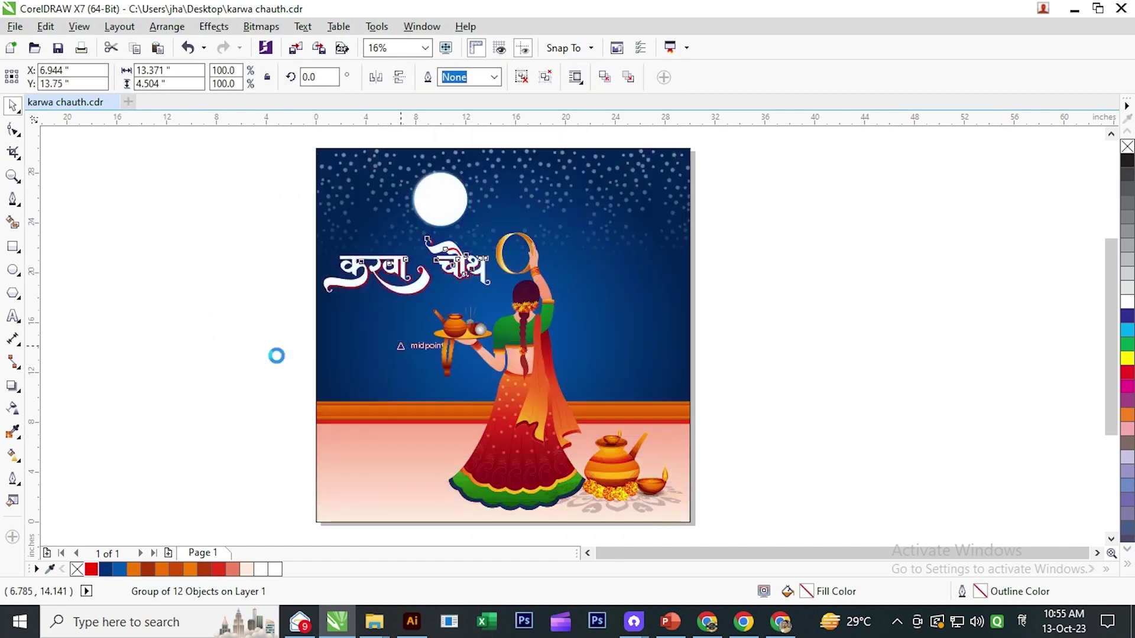
click(205, 369)
drag(205, 370, 242, 411)
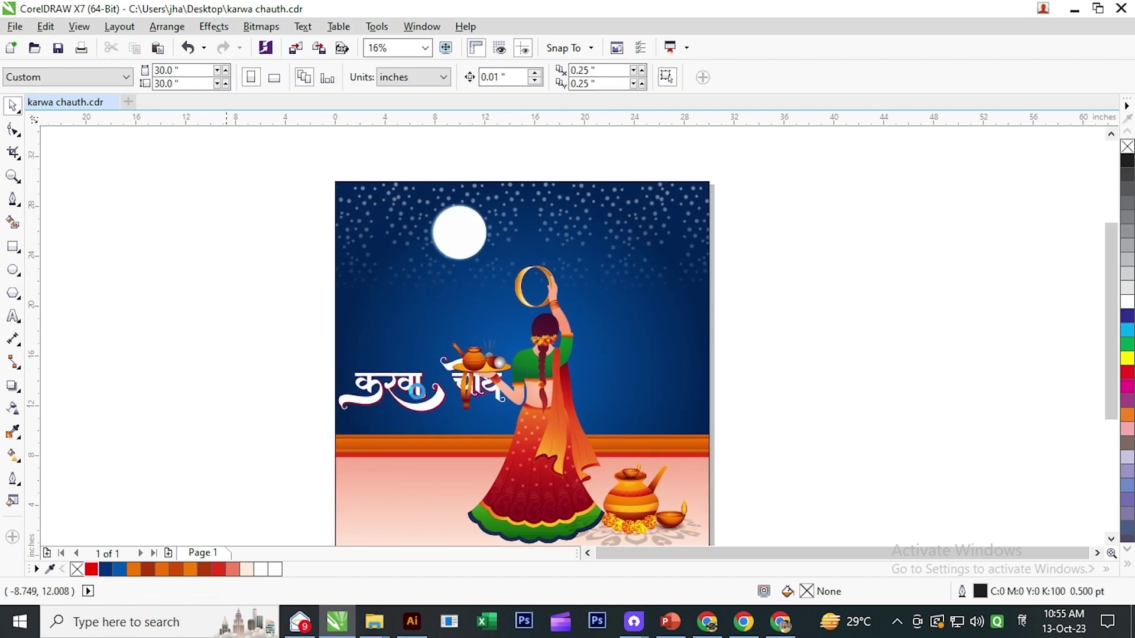
drag(417, 391, 426, 320)
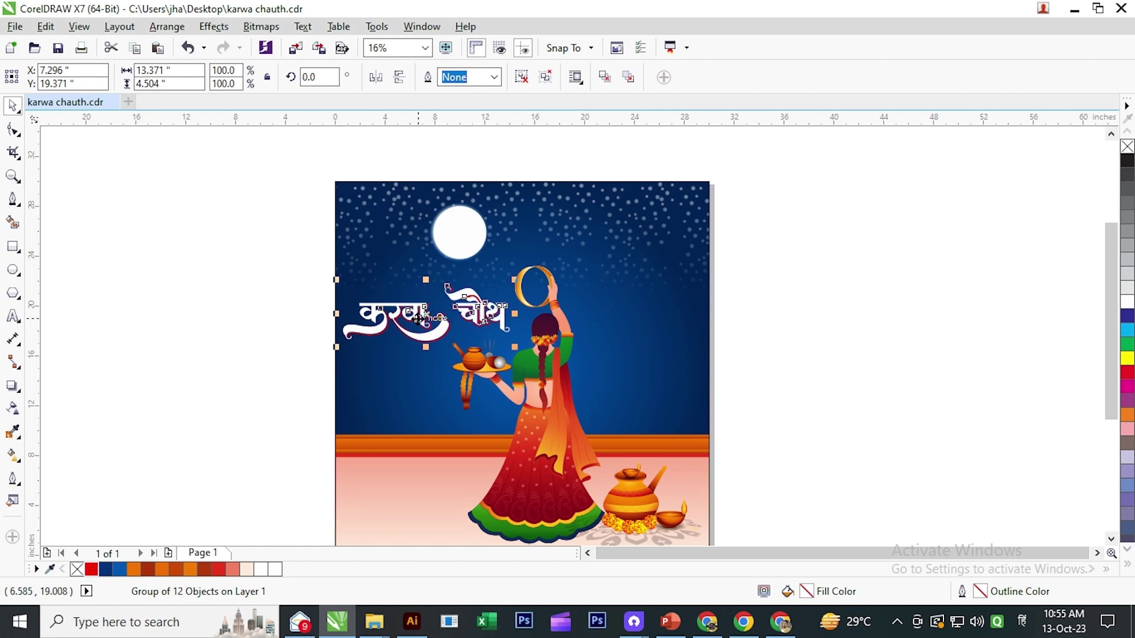
drag(418, 320, 605, 216)
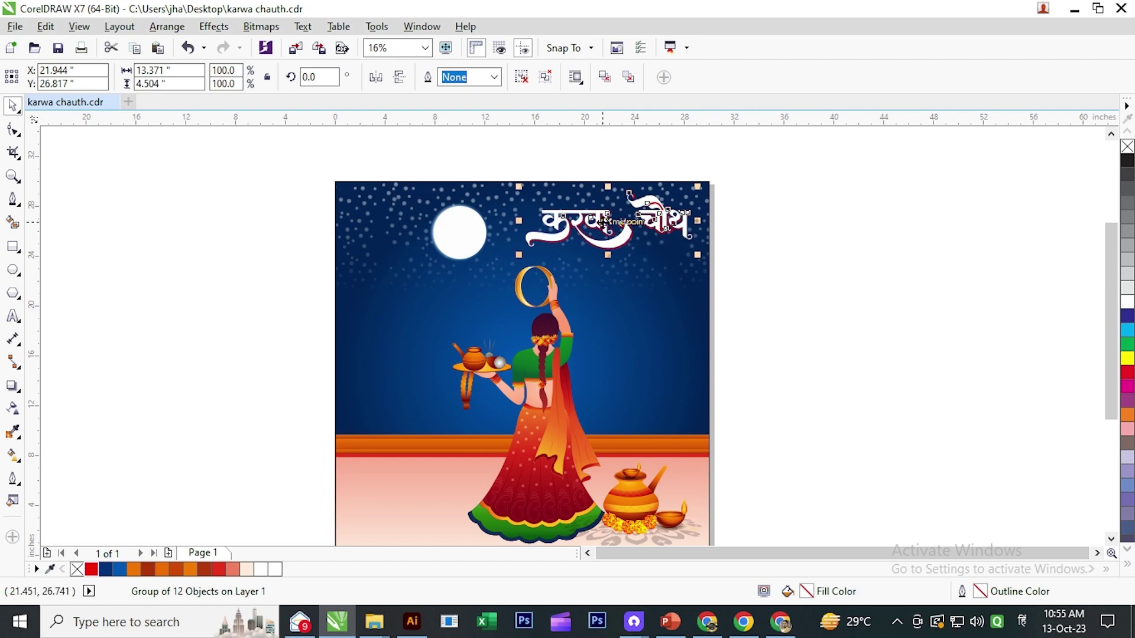
- Move the करवा चौथ title into the sky left of the woman, centered at about X 8.2, Y 18.9 inches
drag(612, 233, 431, 314)
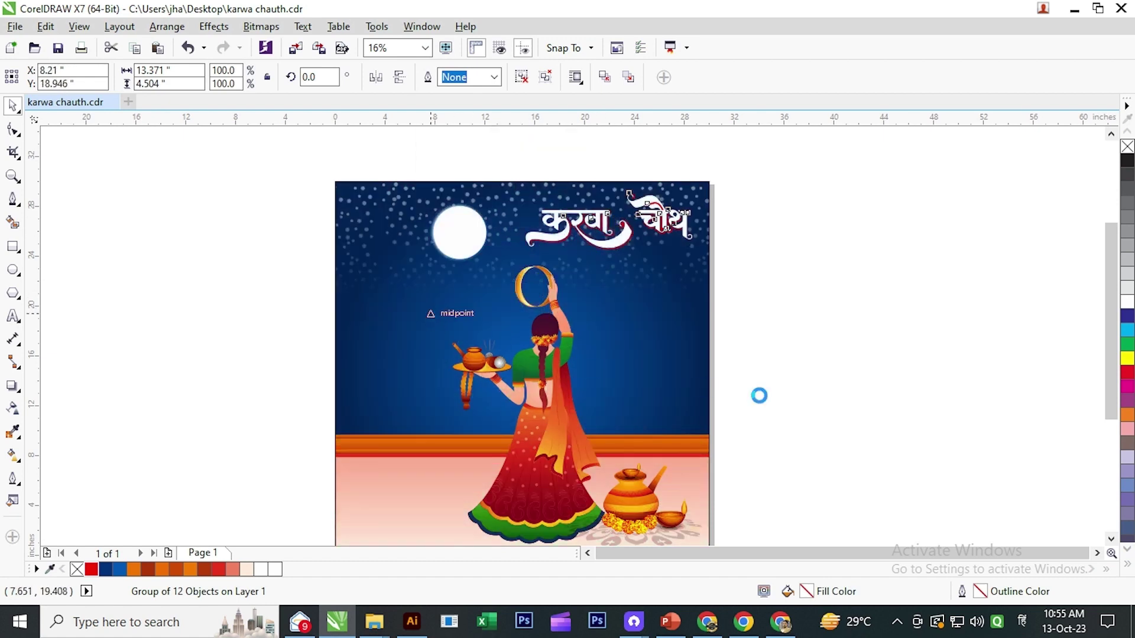
click(778, 392)
- Shift the grouped woman and pots illustration horizontally to the right, centering it at about X 20.36 inches
click(531, 437)
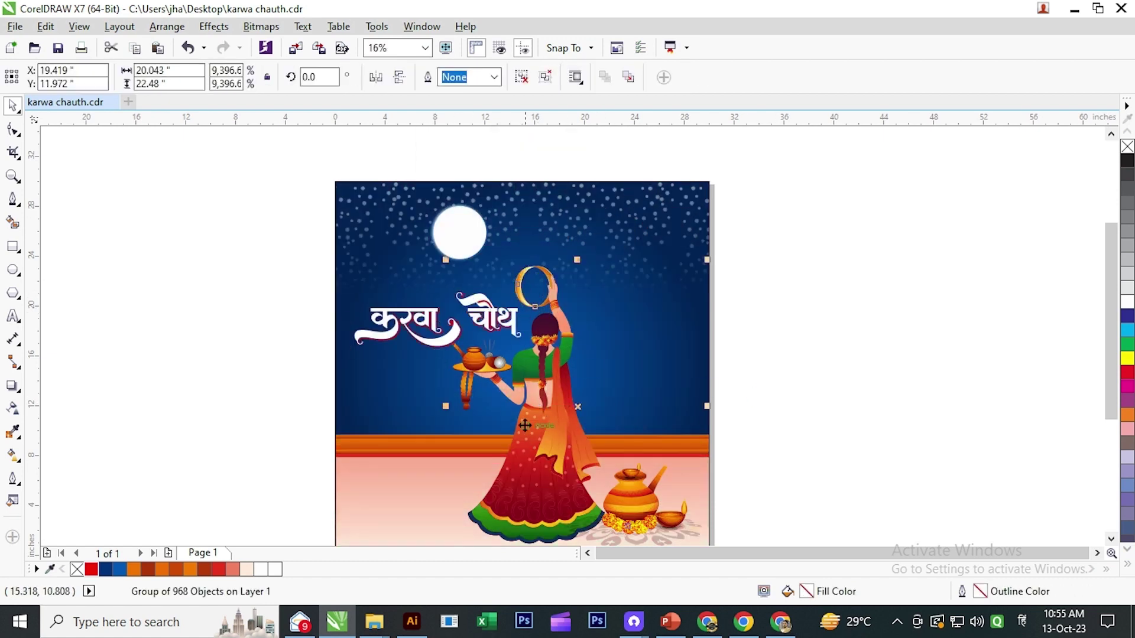
drag(530, 437, 554, 358)
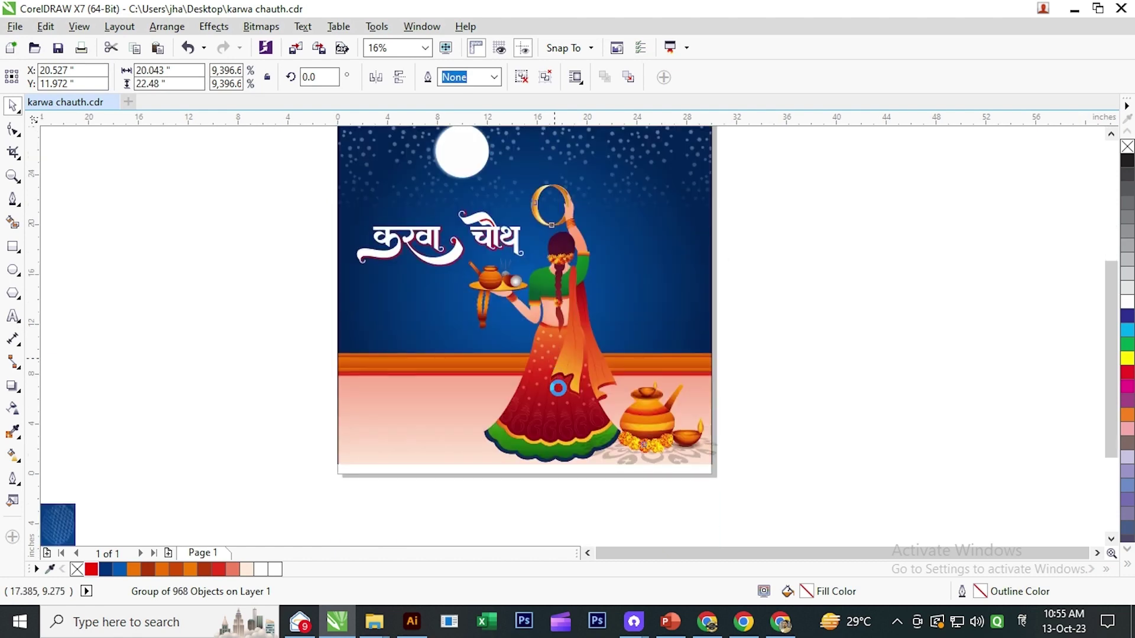
scroll(557, 385, up, 2)
drag(569, 400, 564, 401)
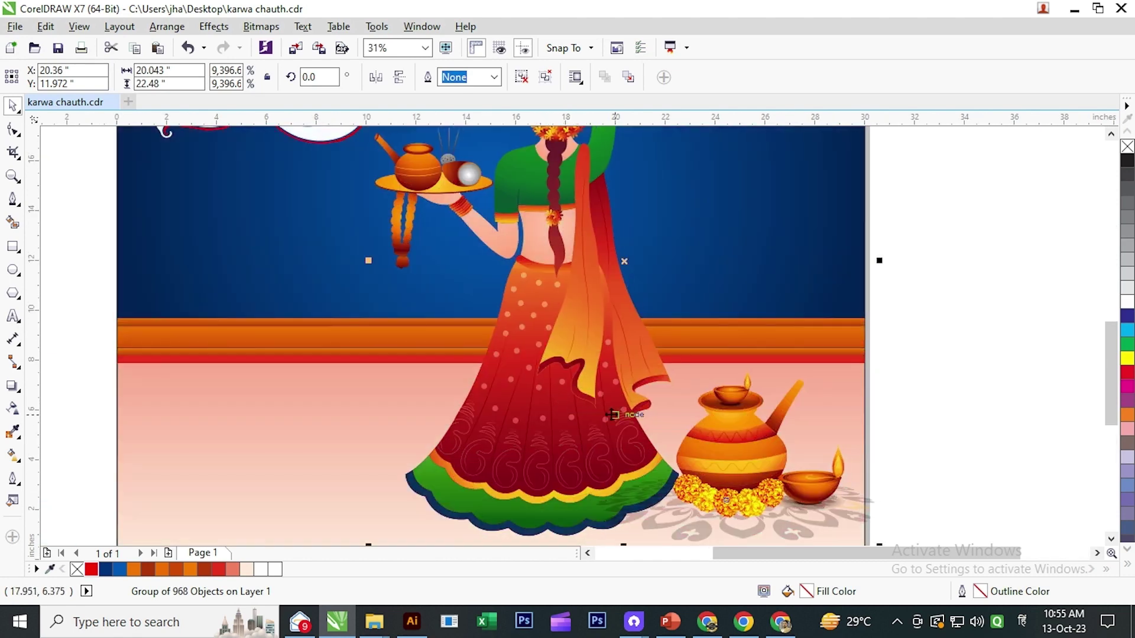
scroll(612, 413, down, 2)
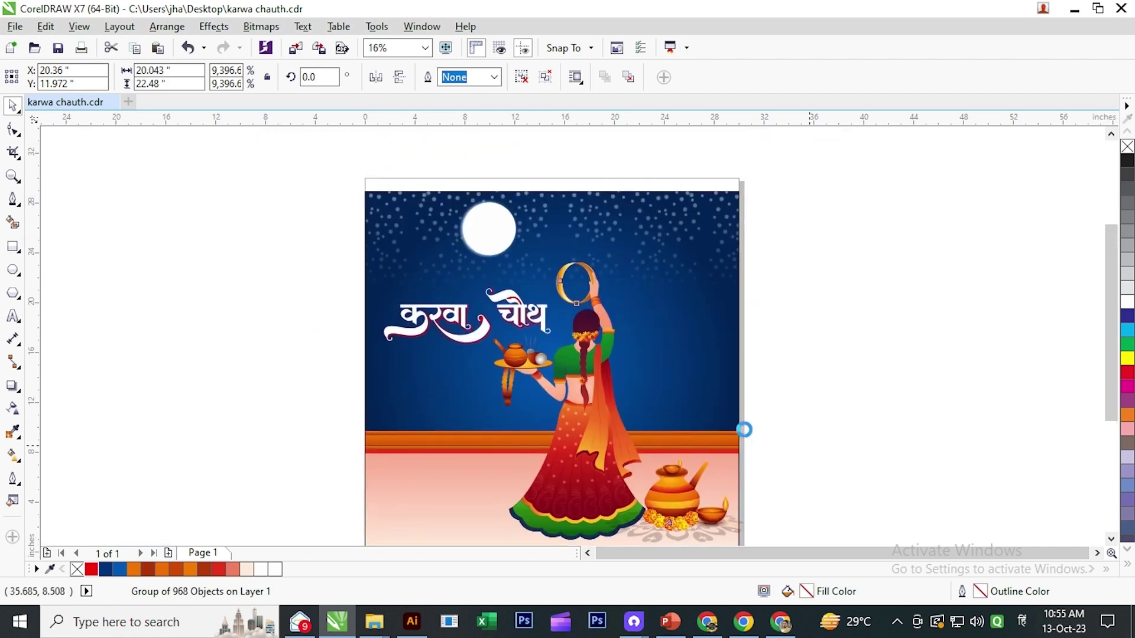
- Nudge the title up and left and enlarge it to about 103.1%, centered near X 7.9, Y 19.3 inches
click(513, 318)
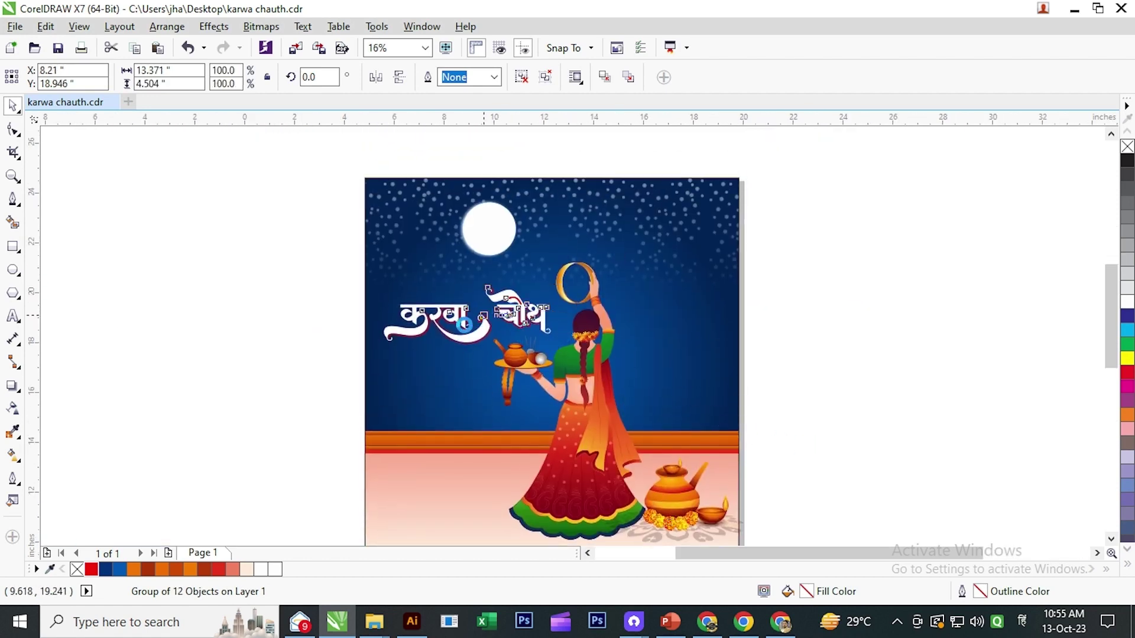
scroll(464, 324, up, 2)
drag(450, 321, 442, 309)
click(154, 340)
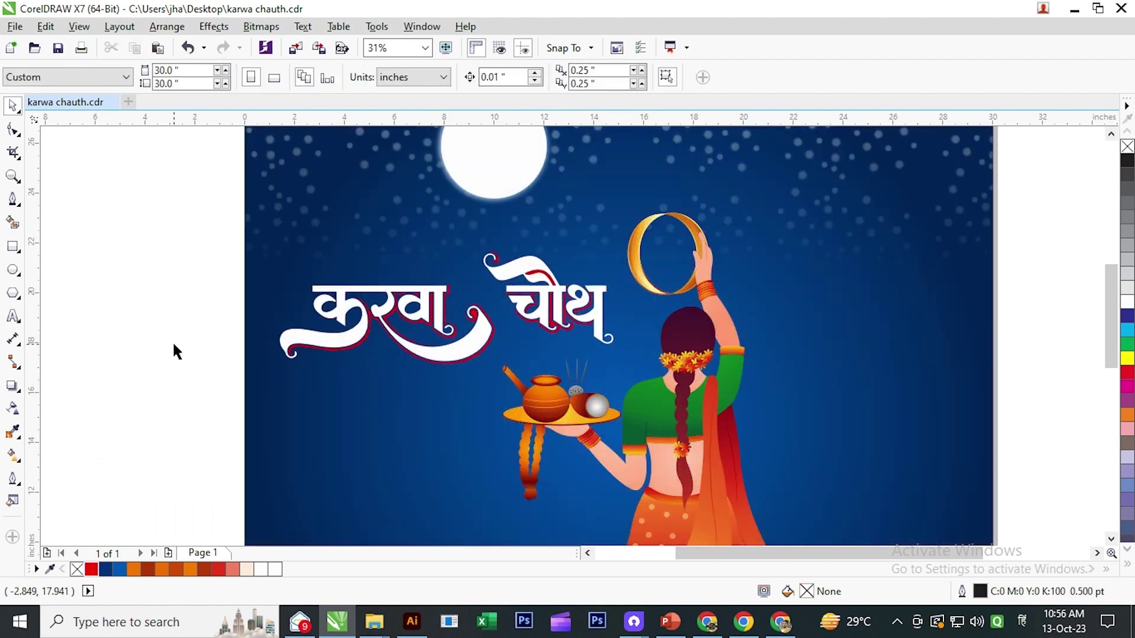
click(300, 340)
drag(273, 368, 263, 379)
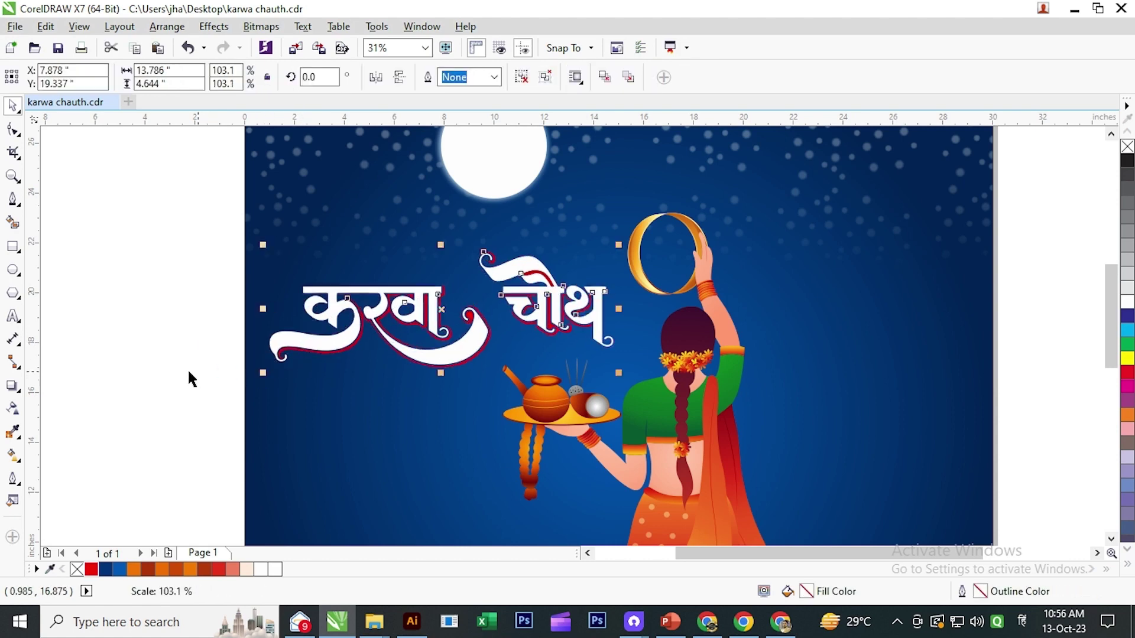
click(187, 376)
- Add a black Multiply drop shadow to the title with 50 opacity and 15 feathering, directed downward
click(353, 347)
drag(353, 347, 484, 395)
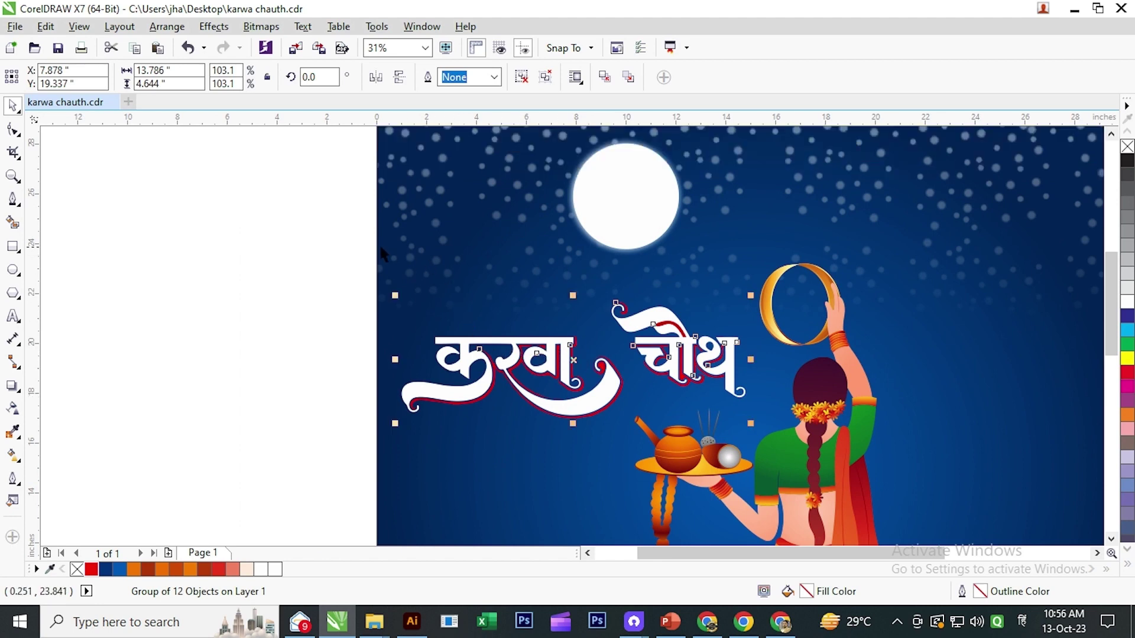
click(12, 390)
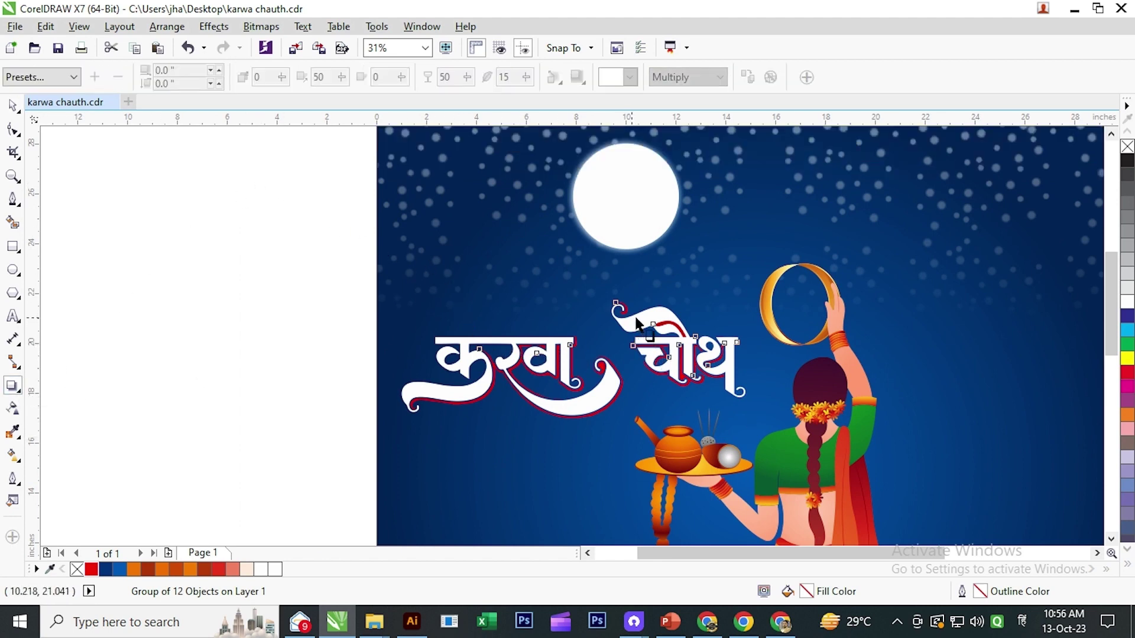
drag(636, 316, 581, 434)
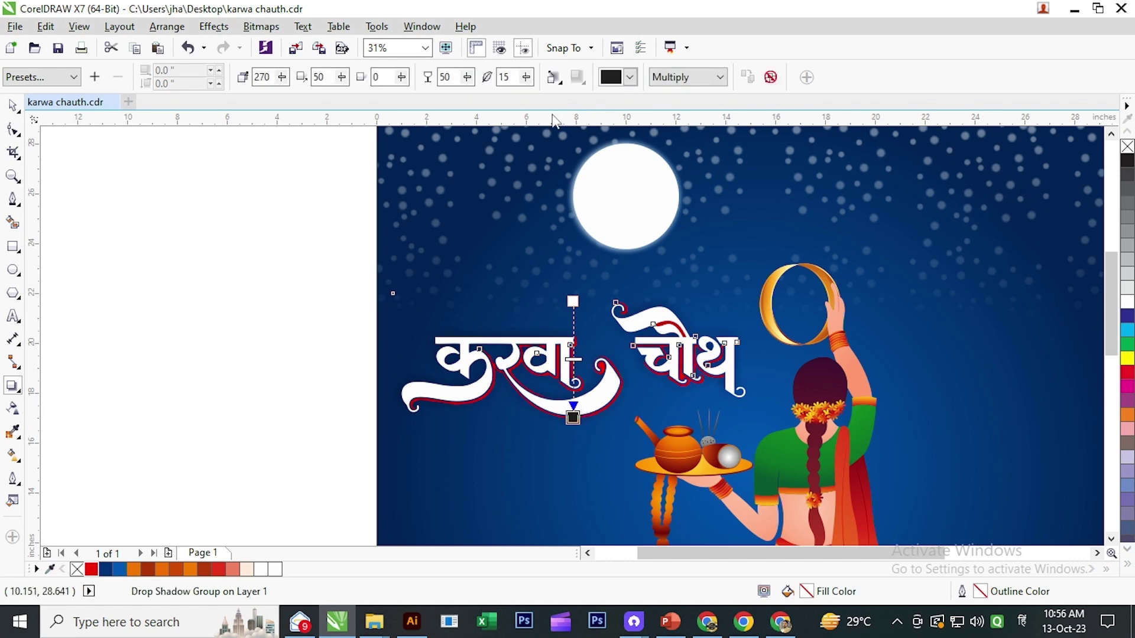
click(12, 105)
click(317, 201)
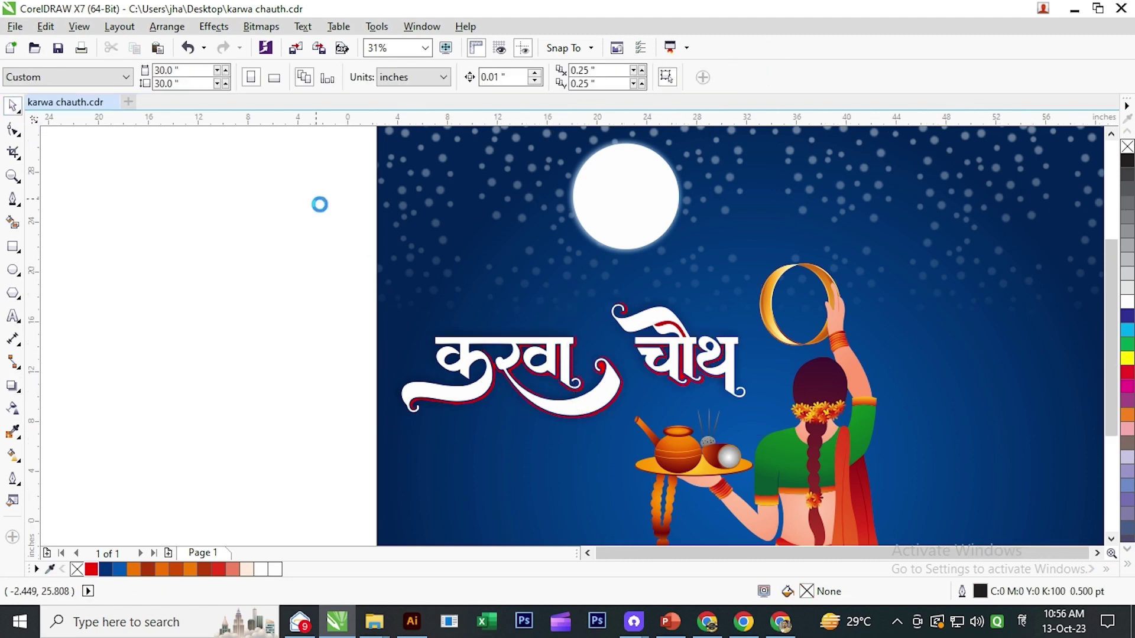
scroll(320, 204, down, 2)
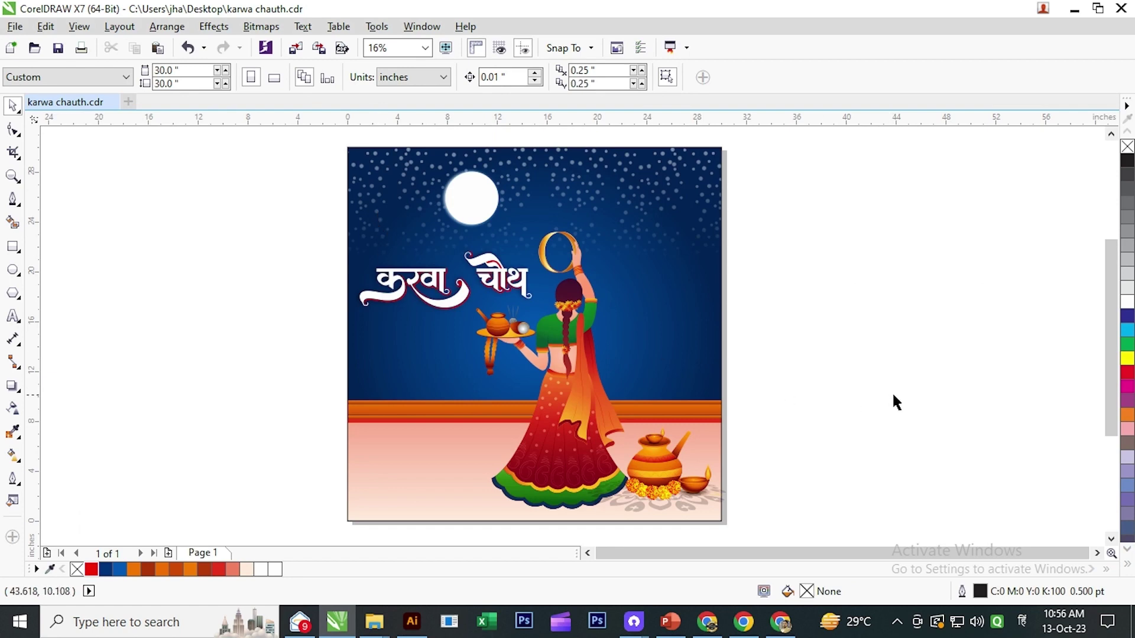
- Ungroup the illustration and try moving the rangoli to the floor left of the woman, near X 5.1, Y 2.7 inches
click(715, 476)
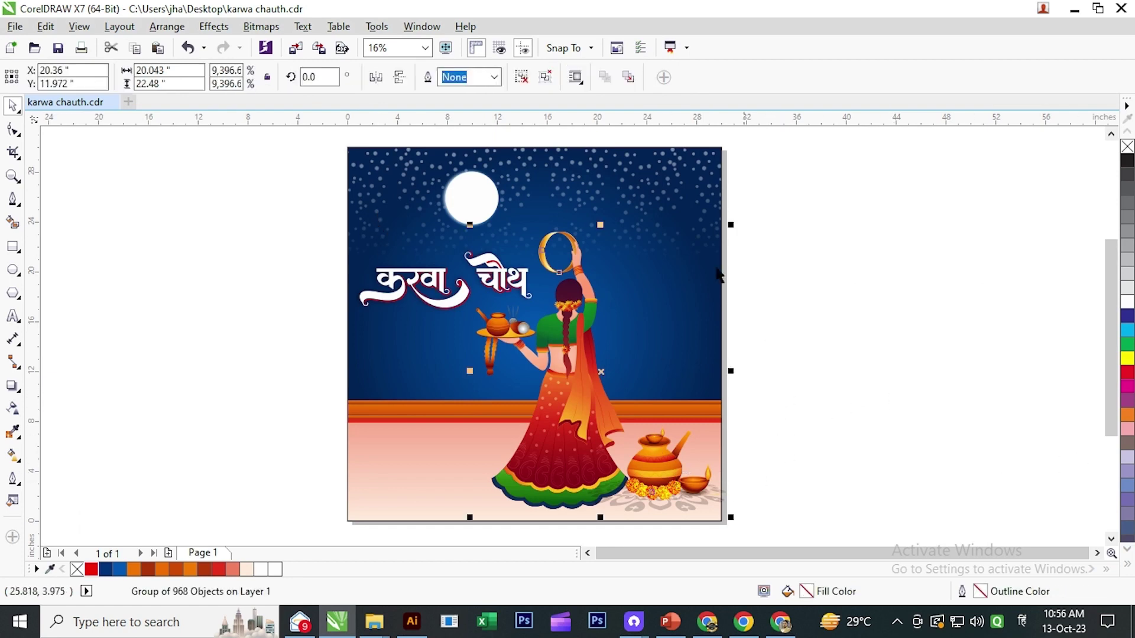
click(522, 77)
click(689, 502)
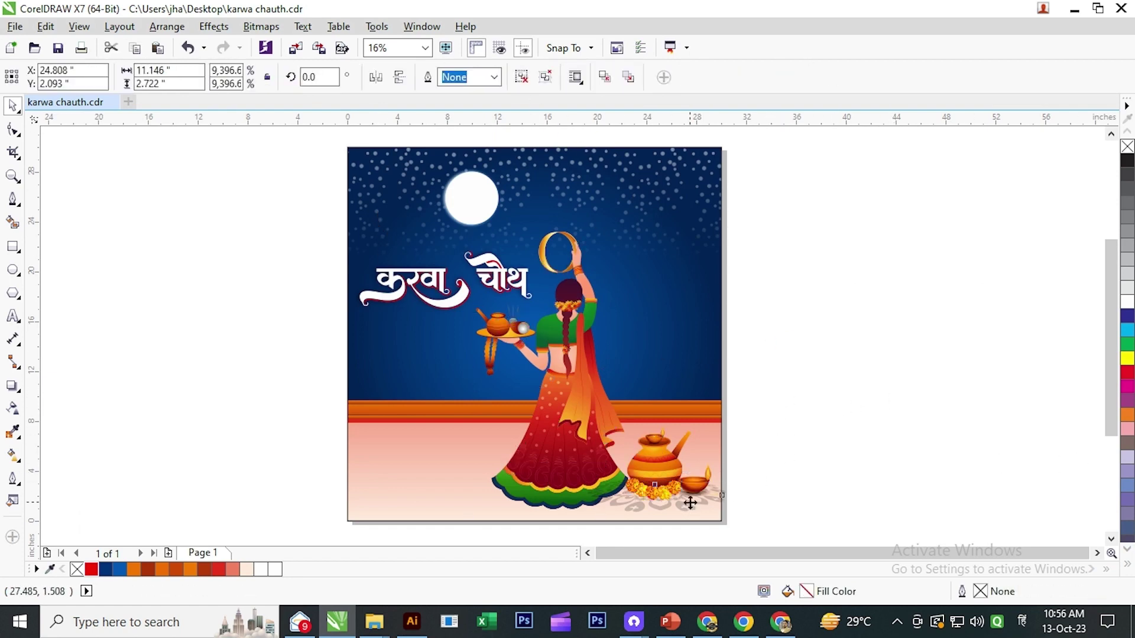
drag(658, 498, 412, 490)
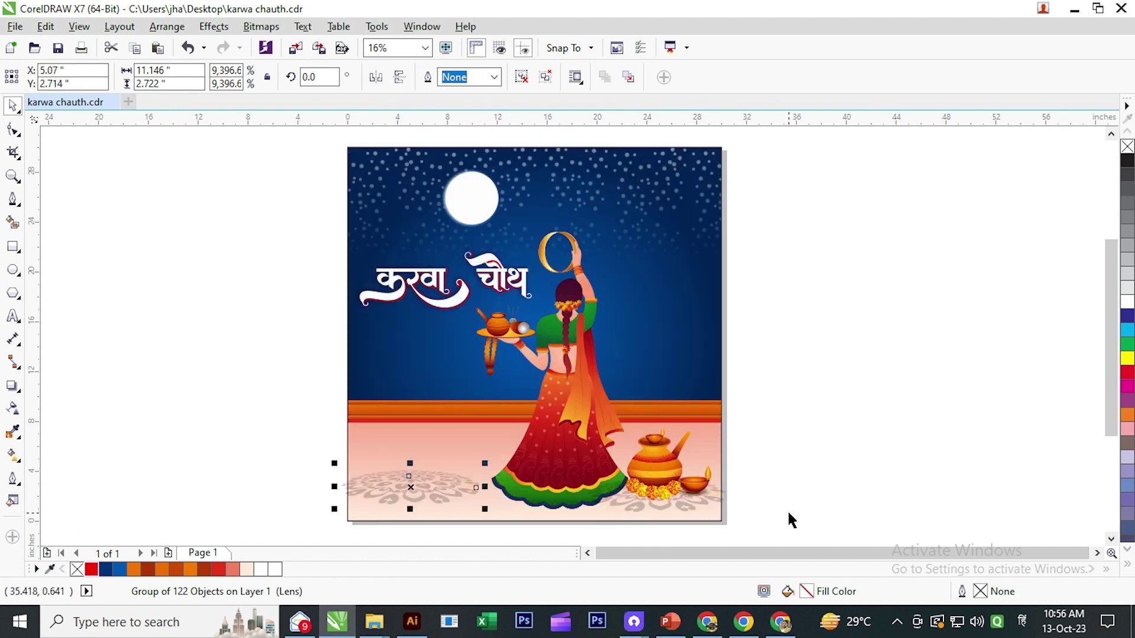
- Undo the rangoli move and the ungrouping of the illustration
drag(808, 532, 559, 418)
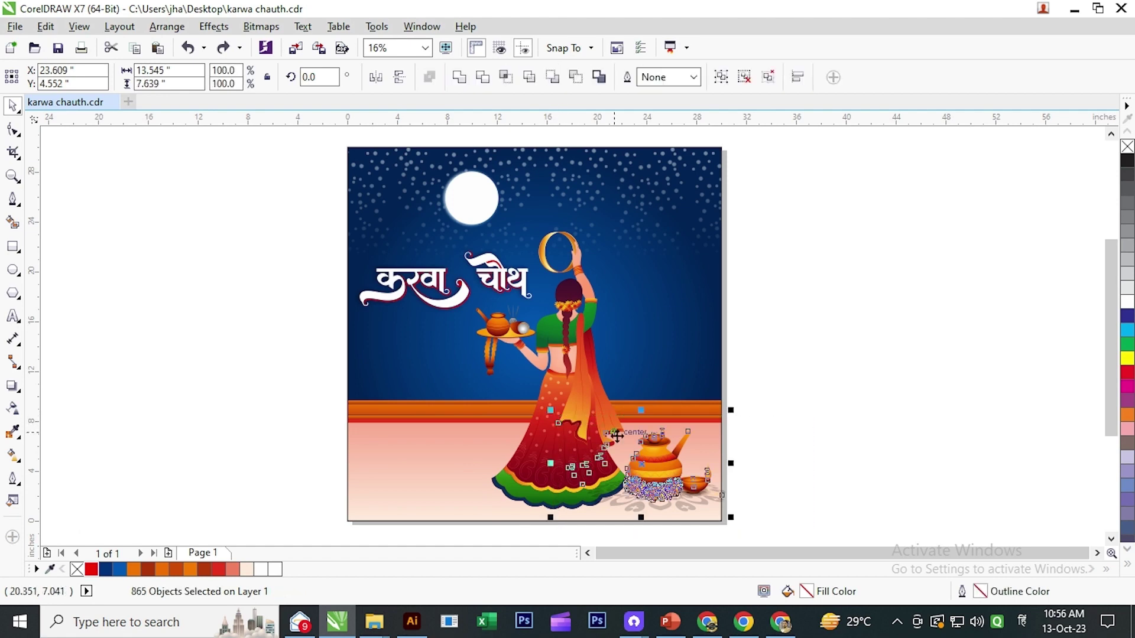
click(775, 473)
click(664, 499)
click(661, 455)
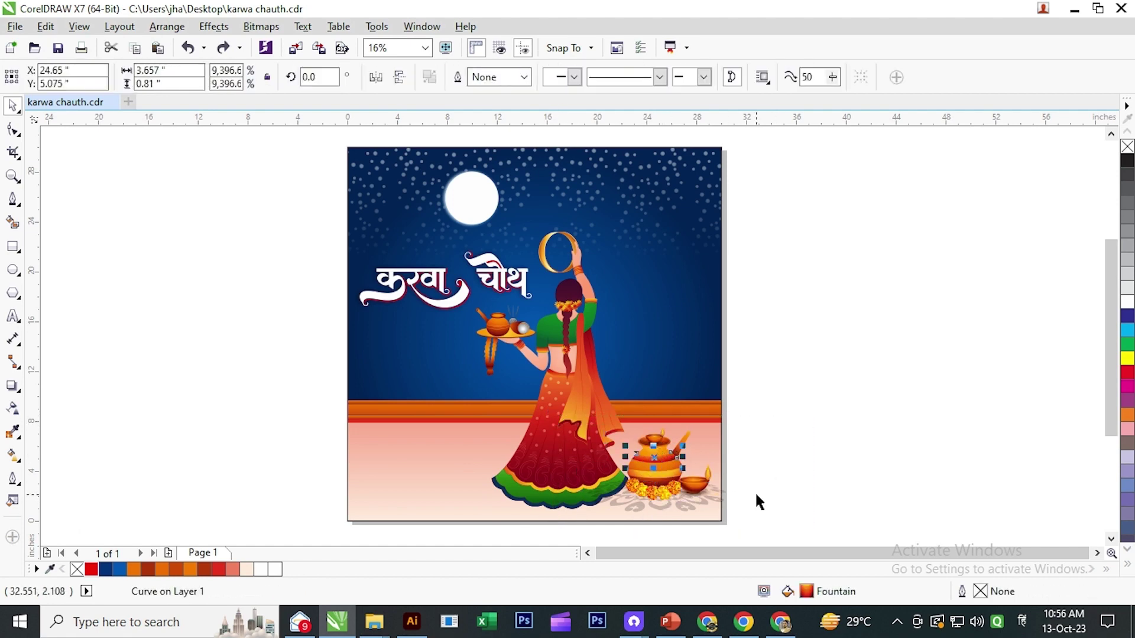
key(ctrl+z)
click(764, 508)
- Ungroup the woman illustration and group the clay pot, marigolds and small diya together as one object
click(657, 471)
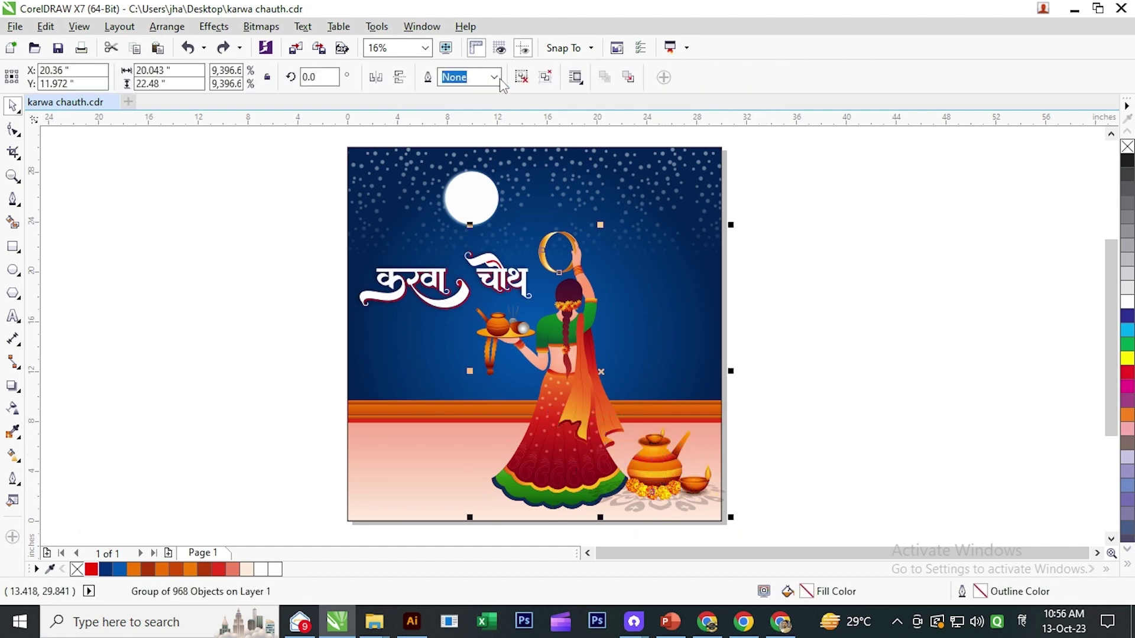
click(521, 78)
click(775, 531)
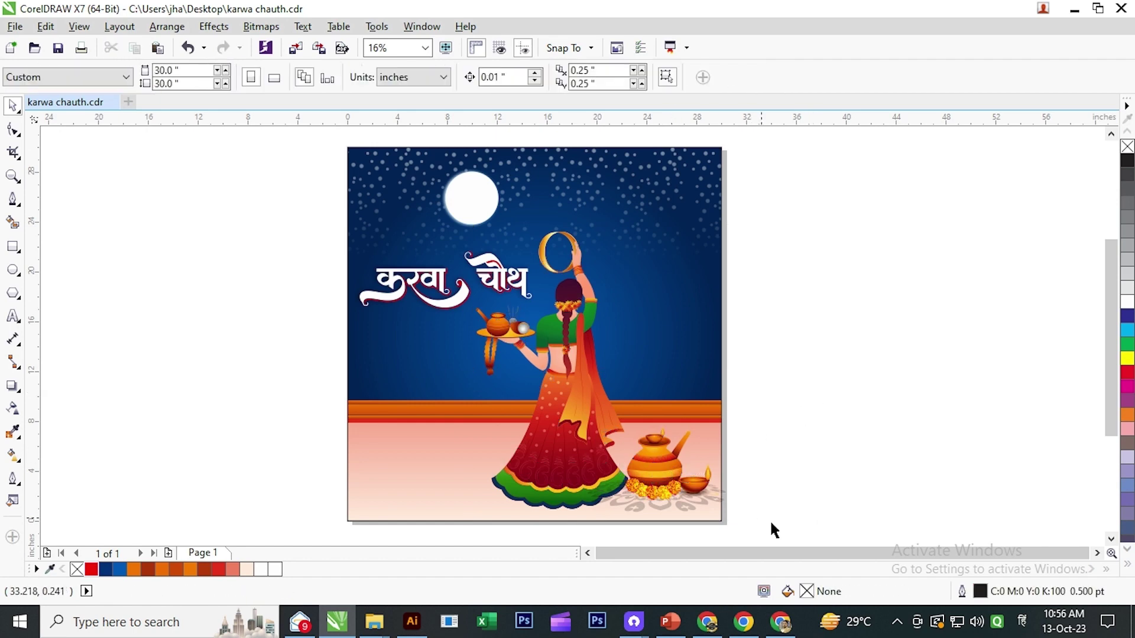
click(690, 504)
click(807, 534)
drag(623, 410, 623, 410)
drag(649, 451, 826, 442)
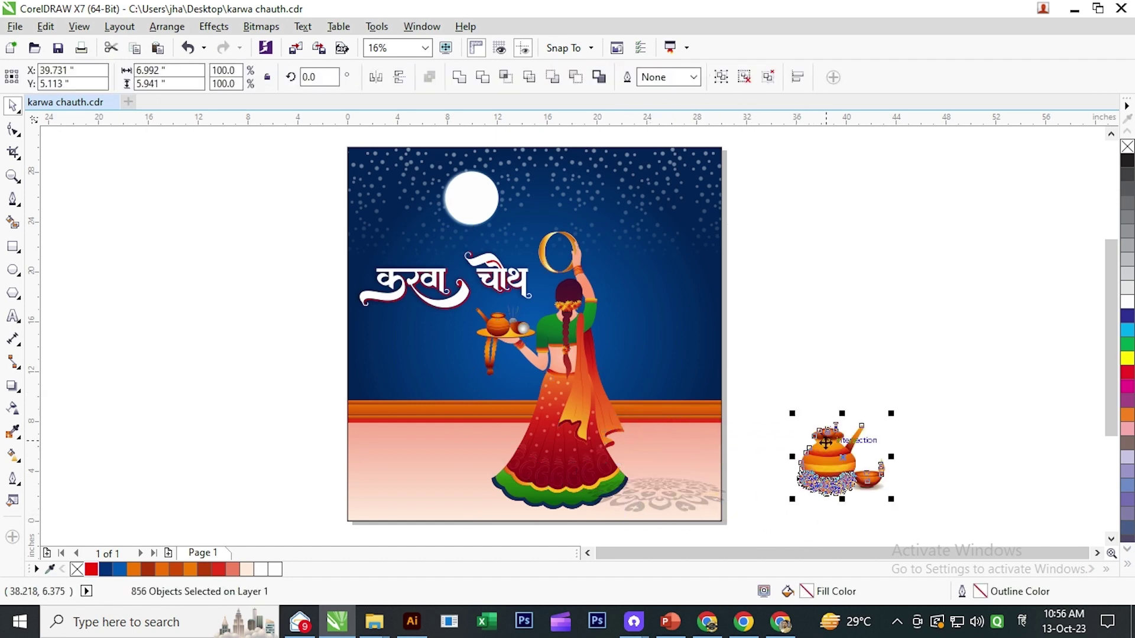
key(ctrl+z)
click(720, 77)
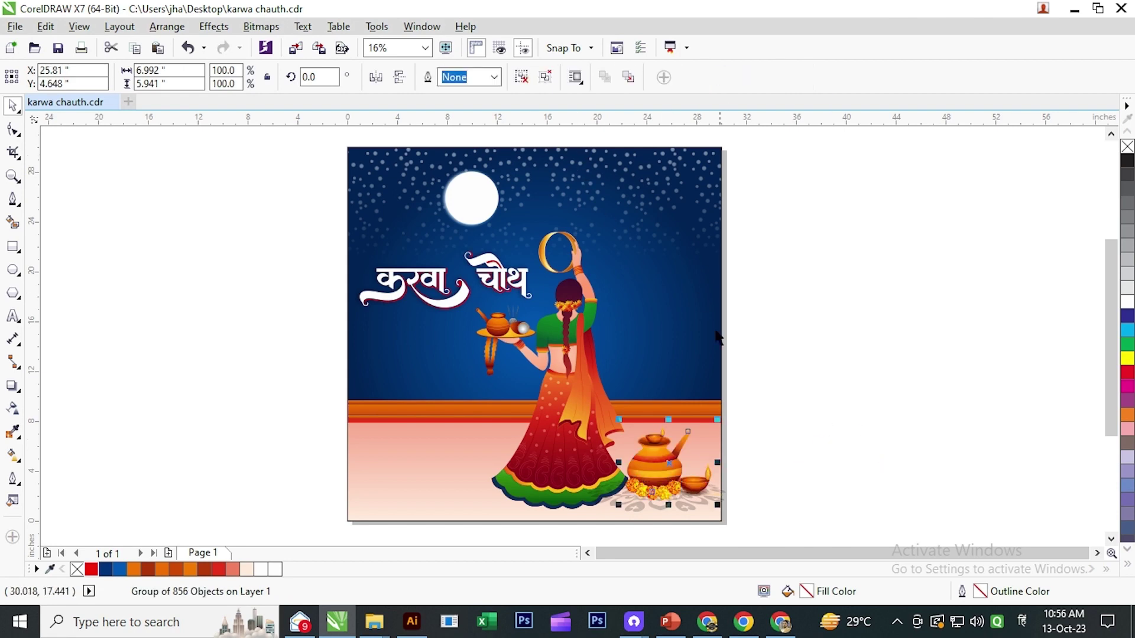
key(Escape)
- Copy the rangoli with the pot group and paste a duplicate onto the floor left of the woman, near X 6.2 inches
click(650, 507)
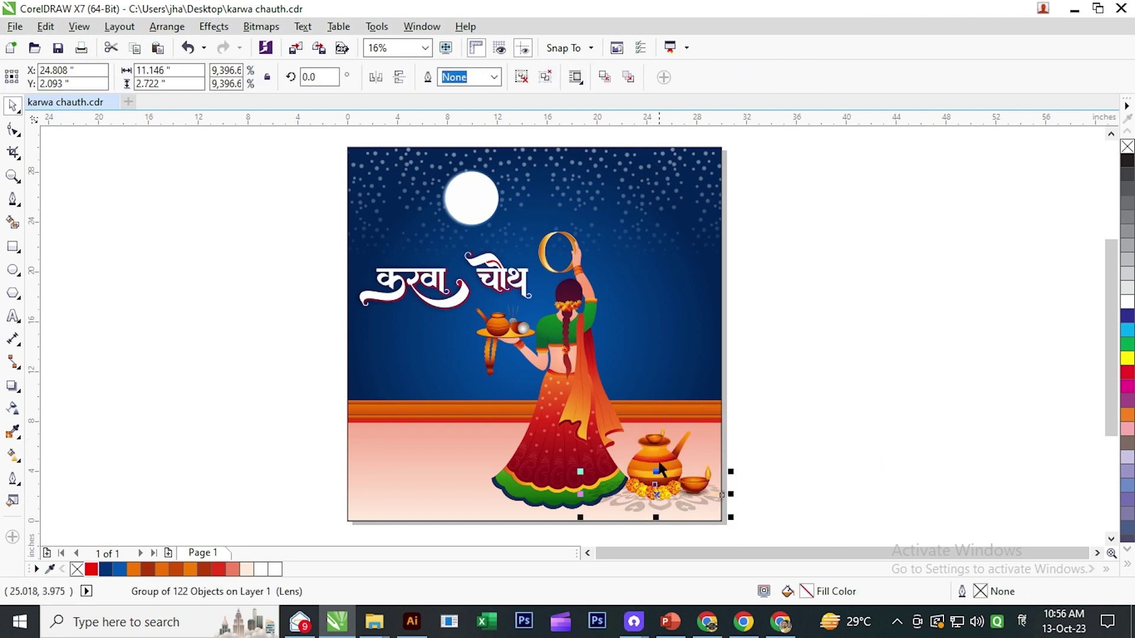
shift+click(659, 458)
click(45, 27)
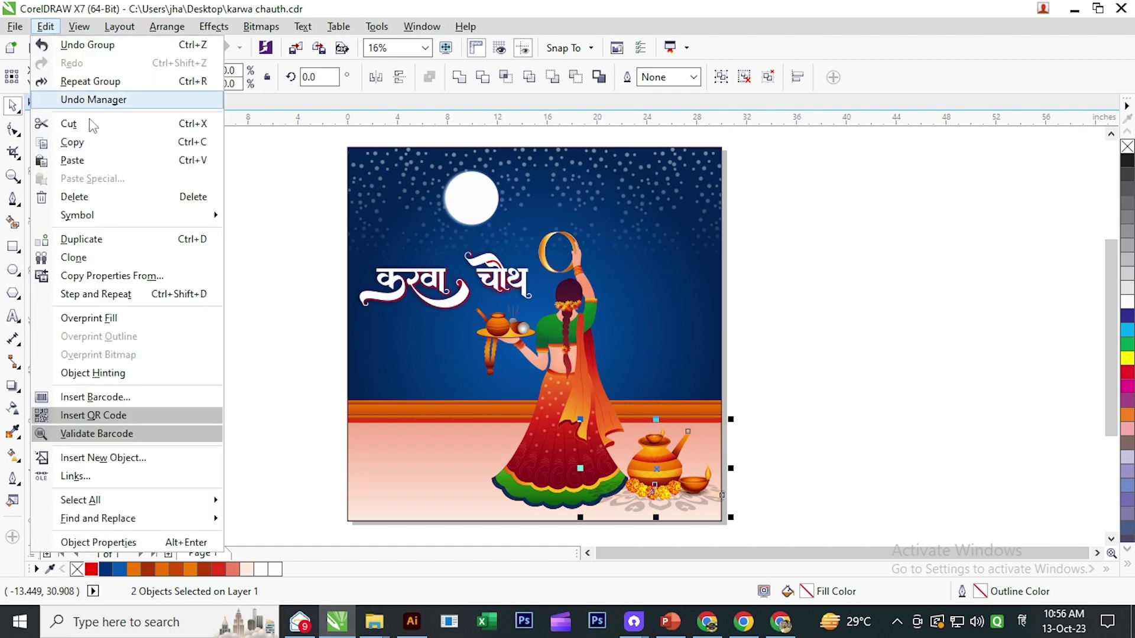
click(91, 142)
click(52, 30)
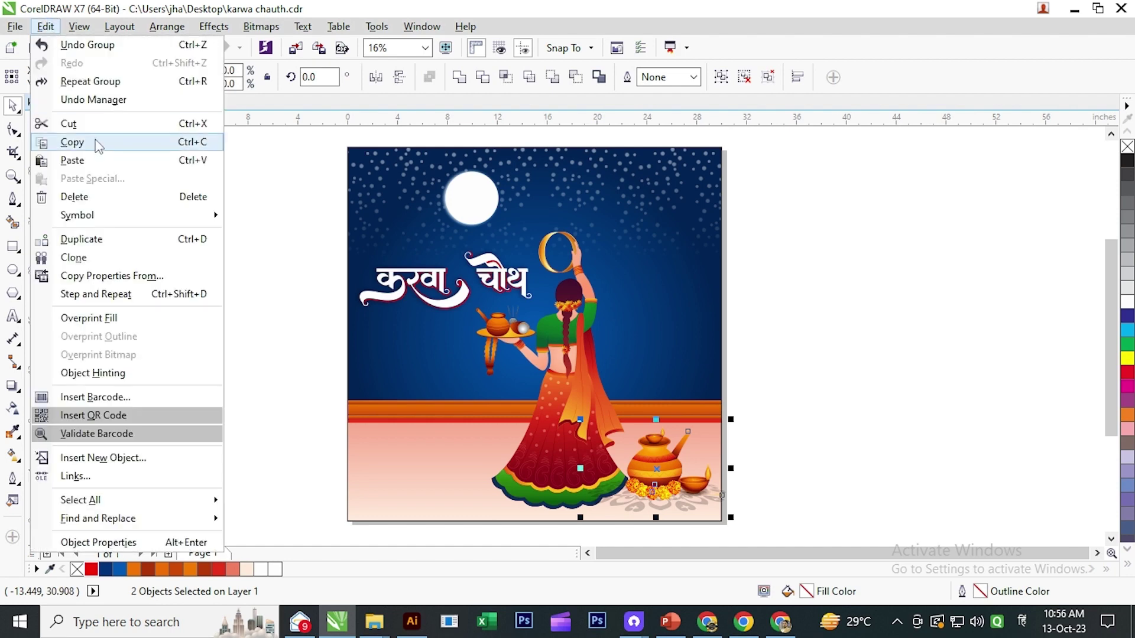
click(92, 160)
drag(656, 443, 425, 443)
- Group the duplicated pots and rangoli, scale them to about 73.5%, and position them beside the skirt near X 7.7, Y 4.8 inches
key(ctrl+g)
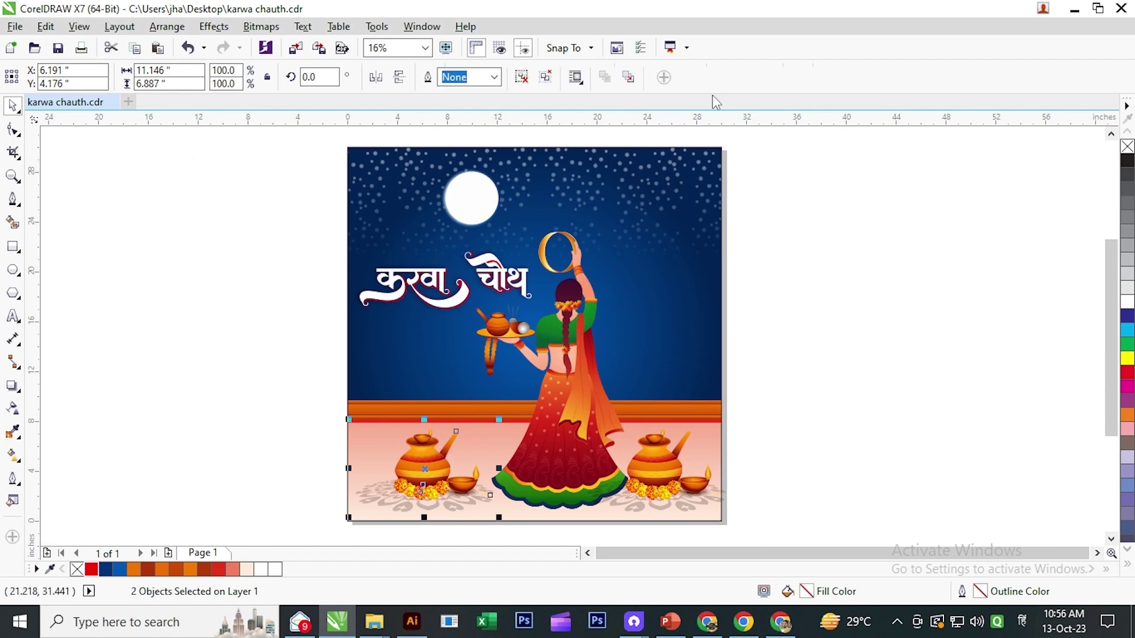
drag(499, 518, 481, 519)
click(346, 495)
drag(412, 462, 438, 456)
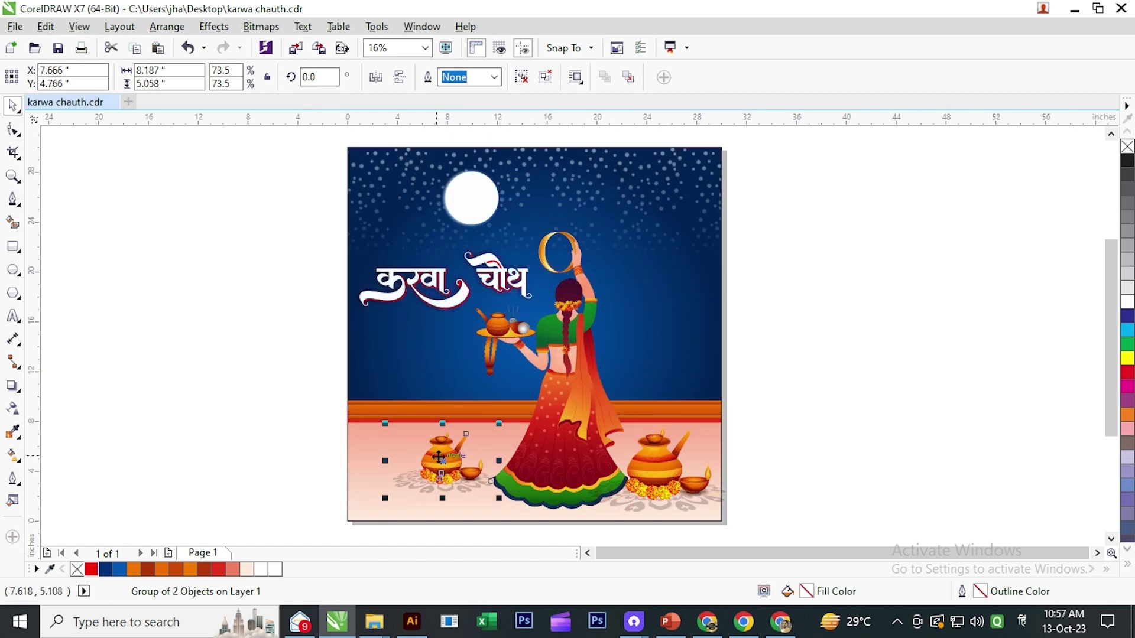
click(293, 451)
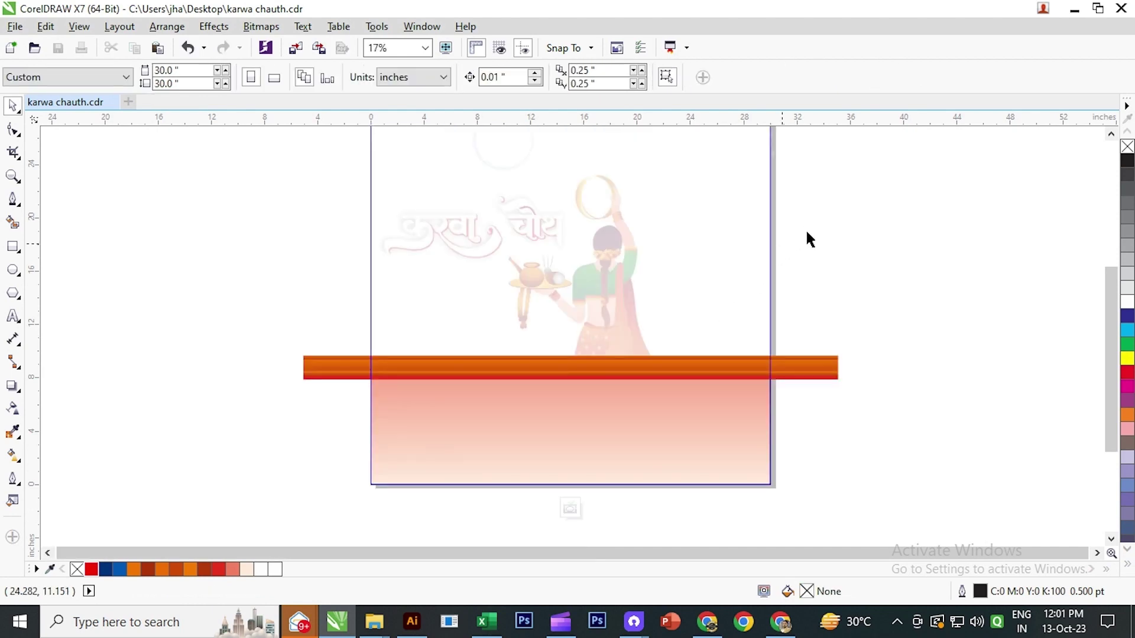
- Inside the PowerClip, shorten the vertical transparency fade of both star bitmaps to start just above the page's upper edge, and finish editing
drag(805, 239, 793, 429)
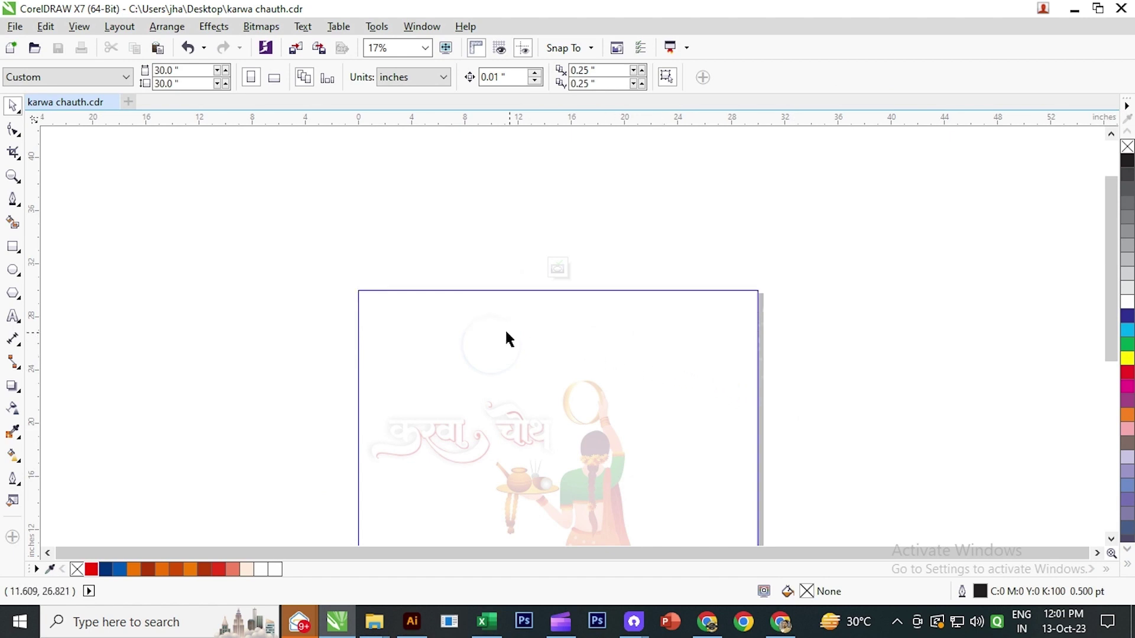
click(467, 294)
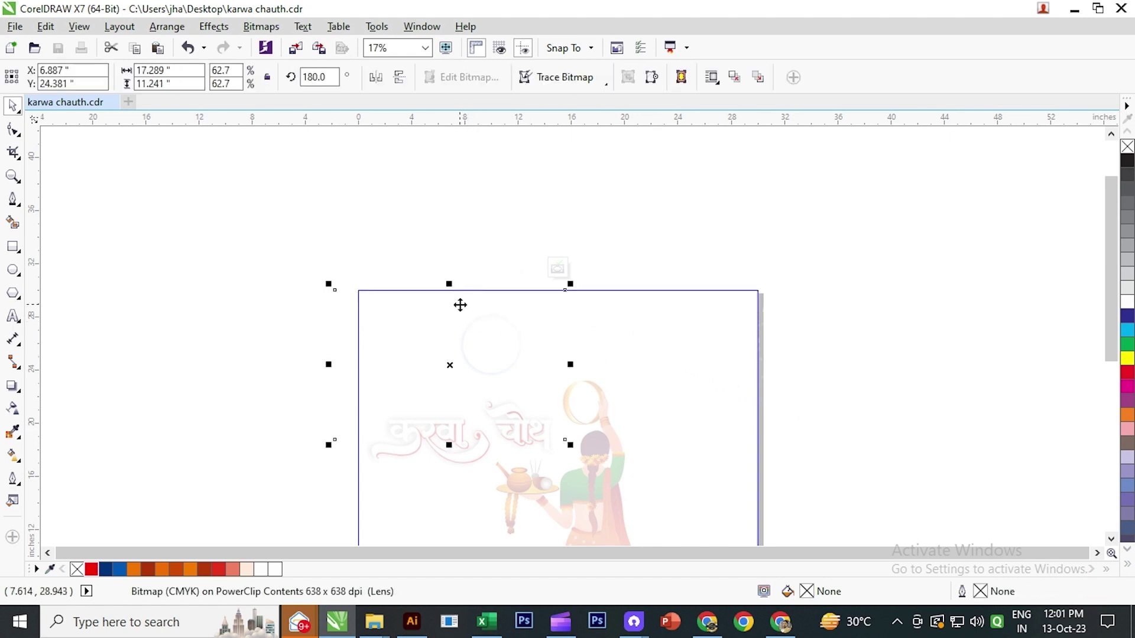
shift+click(659, 301)
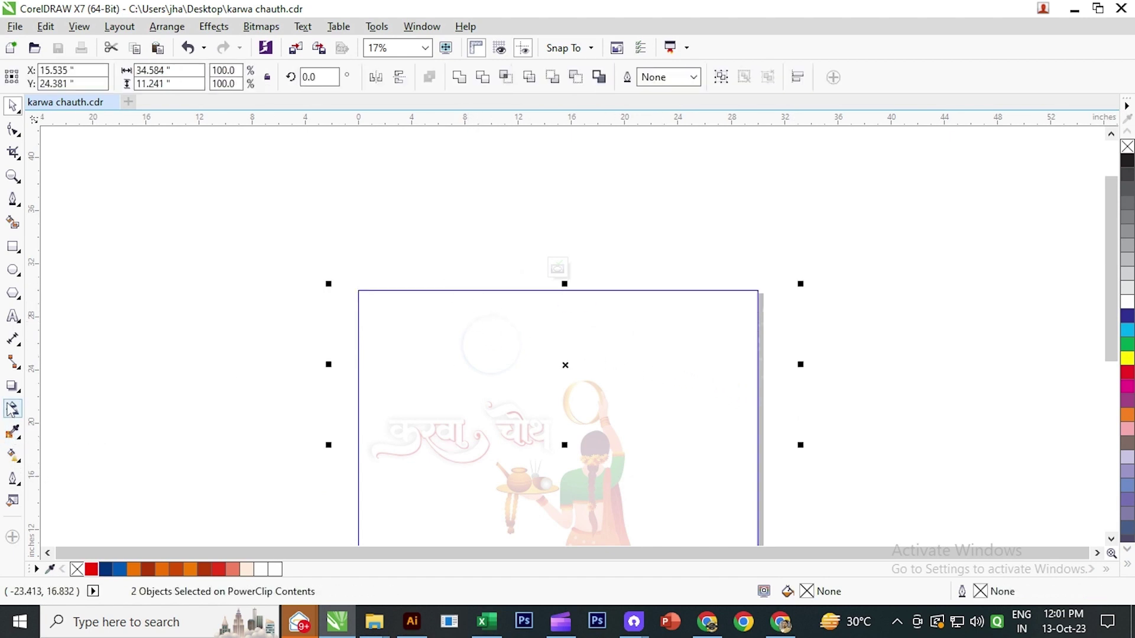
click(12, 408)
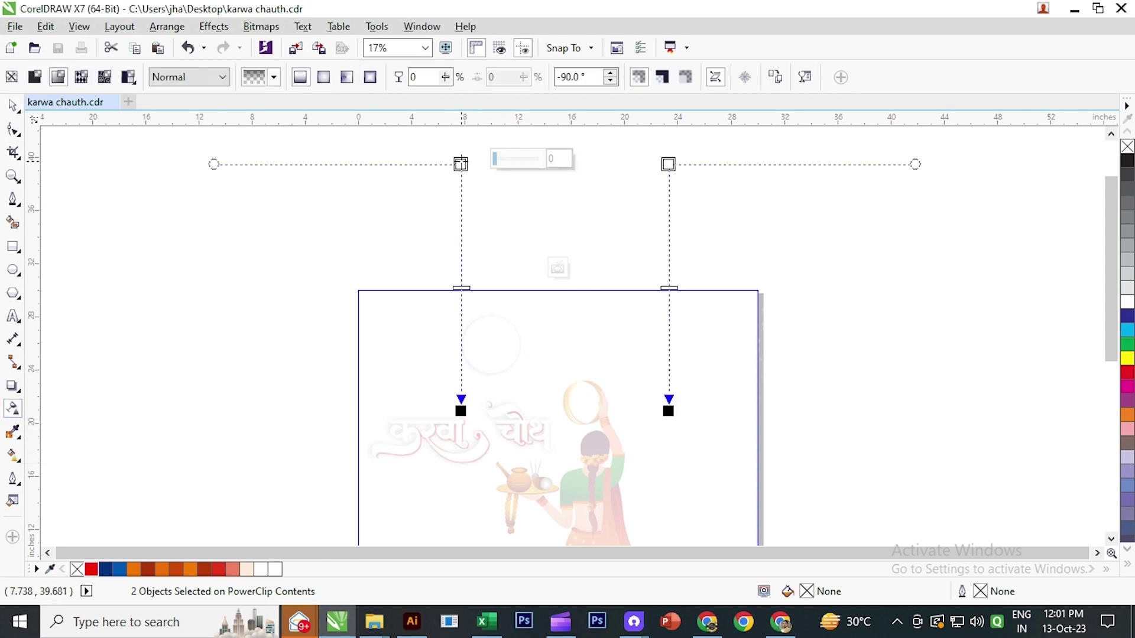
drag(460, 164, 458, 278)
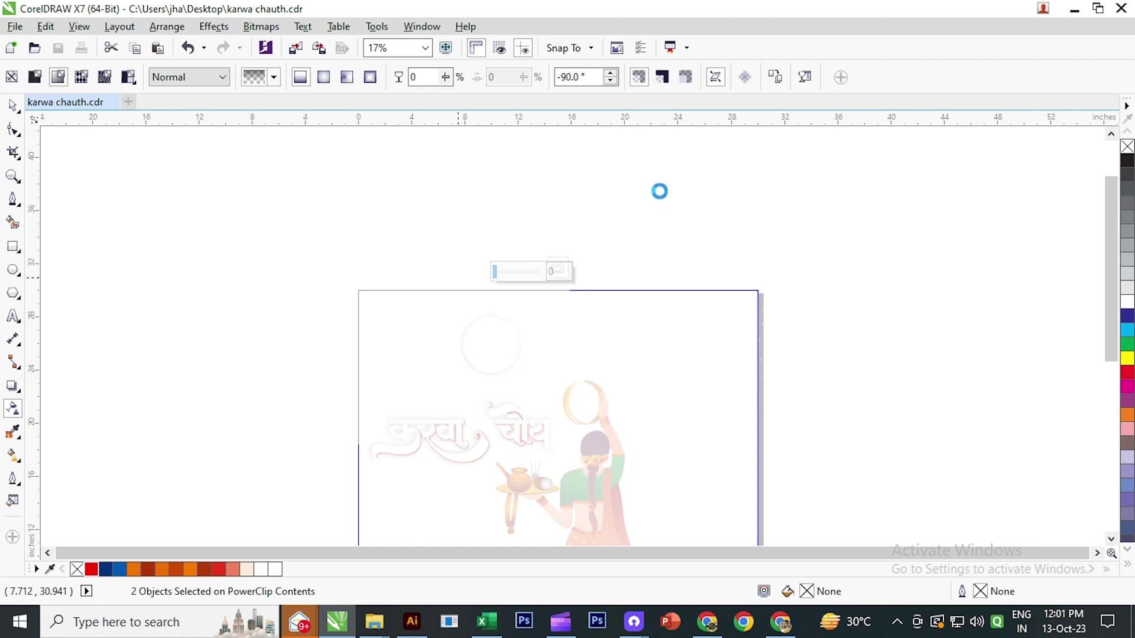
drag(668, 237, 668, 276)
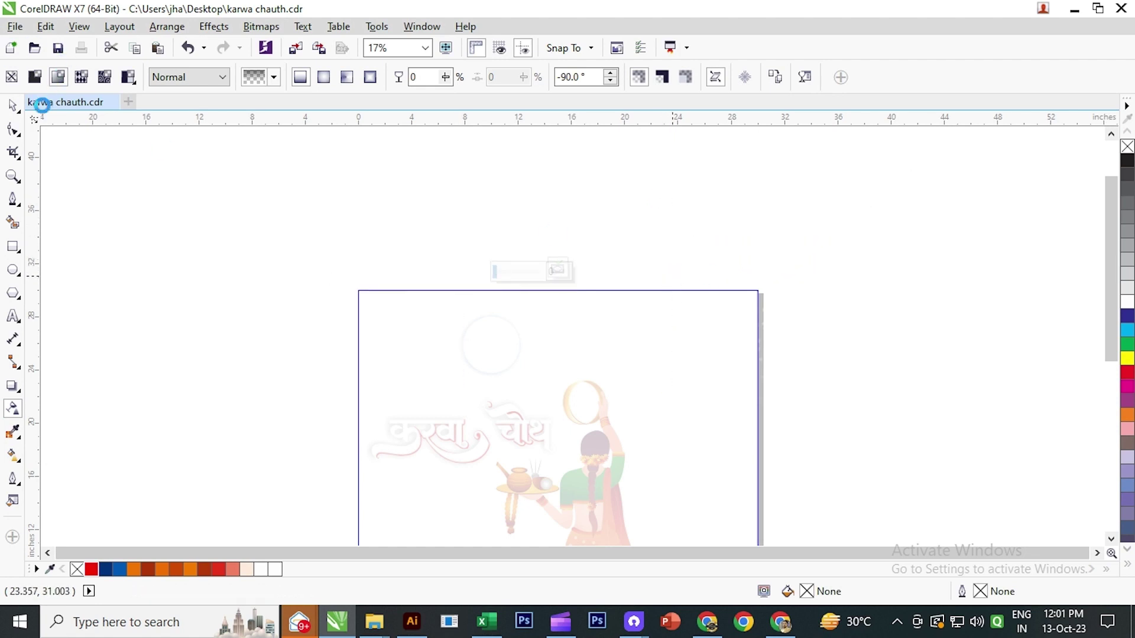
click(13, 105)
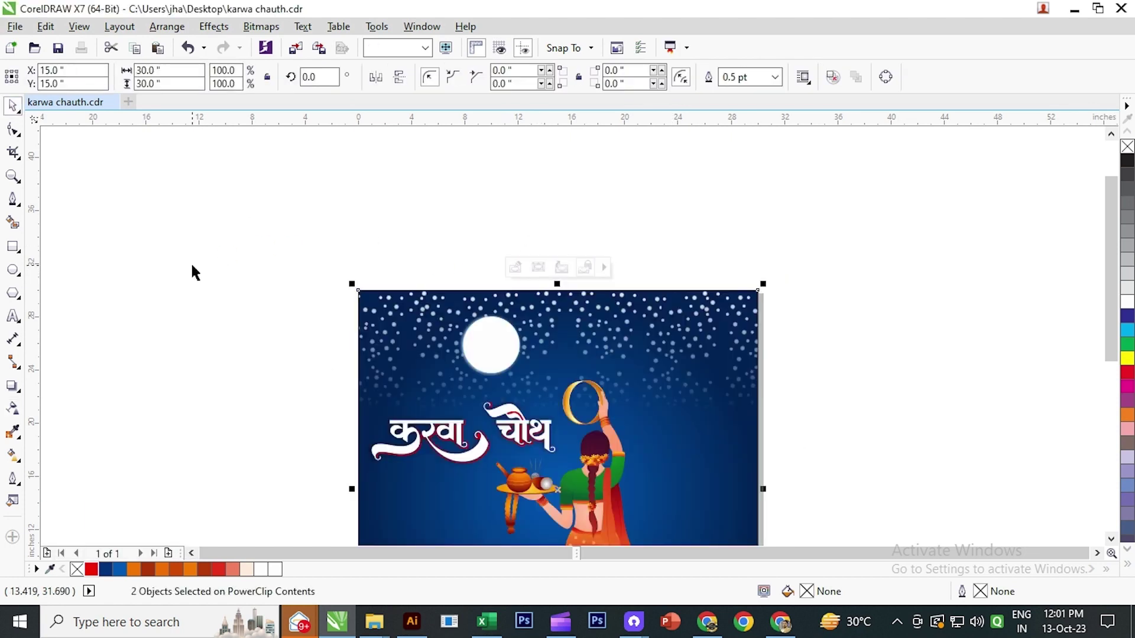
- Shift the pot and rangoli group on the floor away from the skirt, to near X 6.2 inches
click(190, 261)
drag(828, 378, 833, 265)
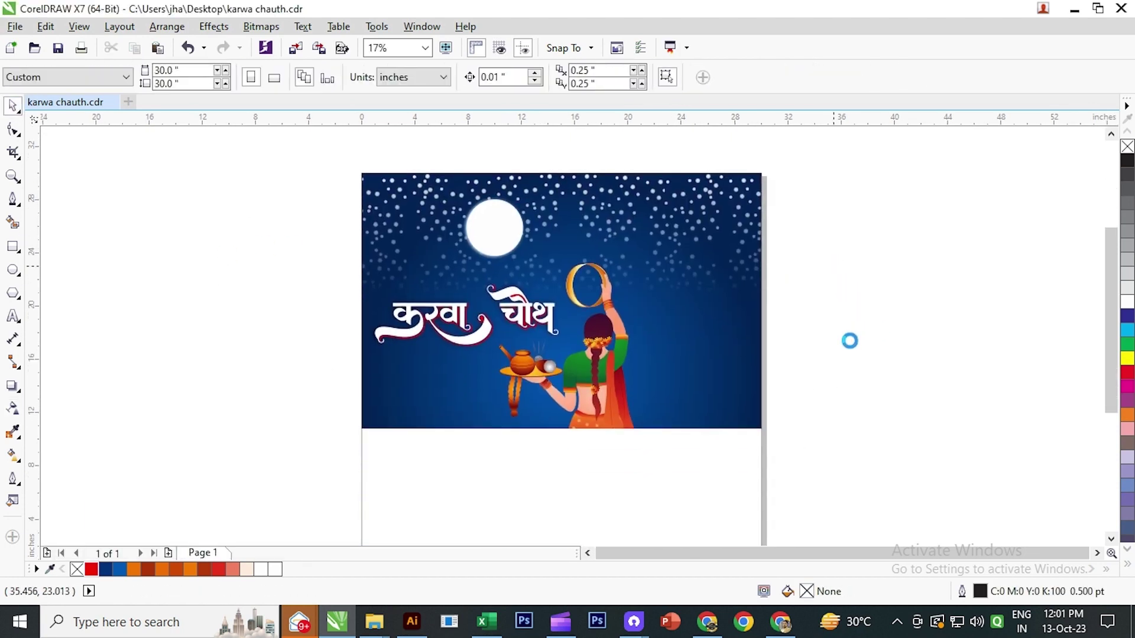
drag(778, 395, 782, 316)
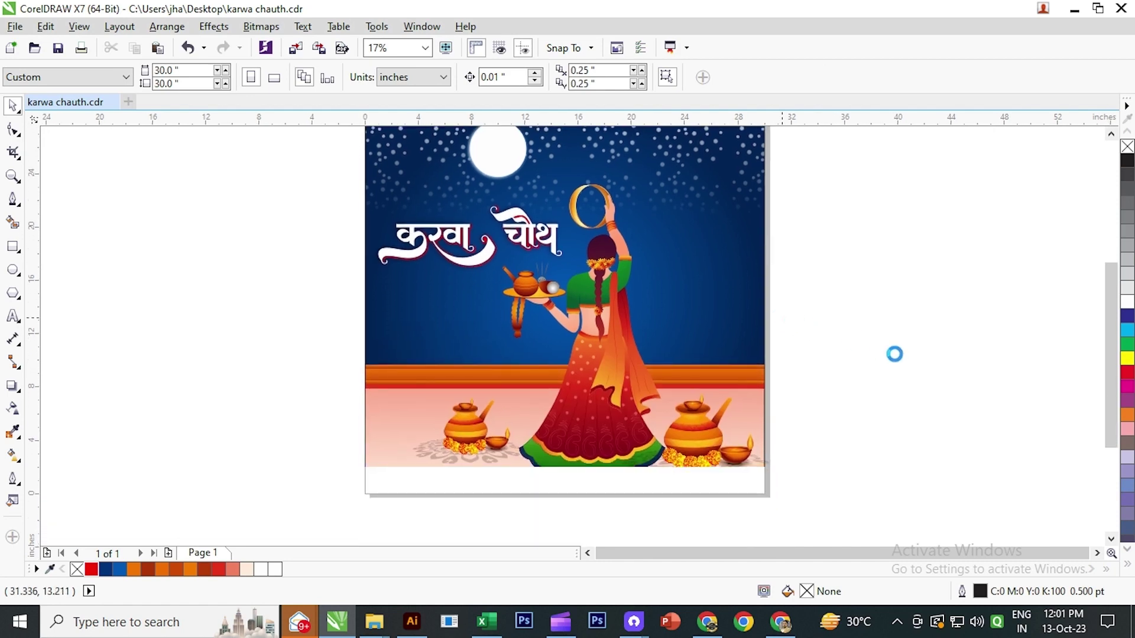
click(485, 432)
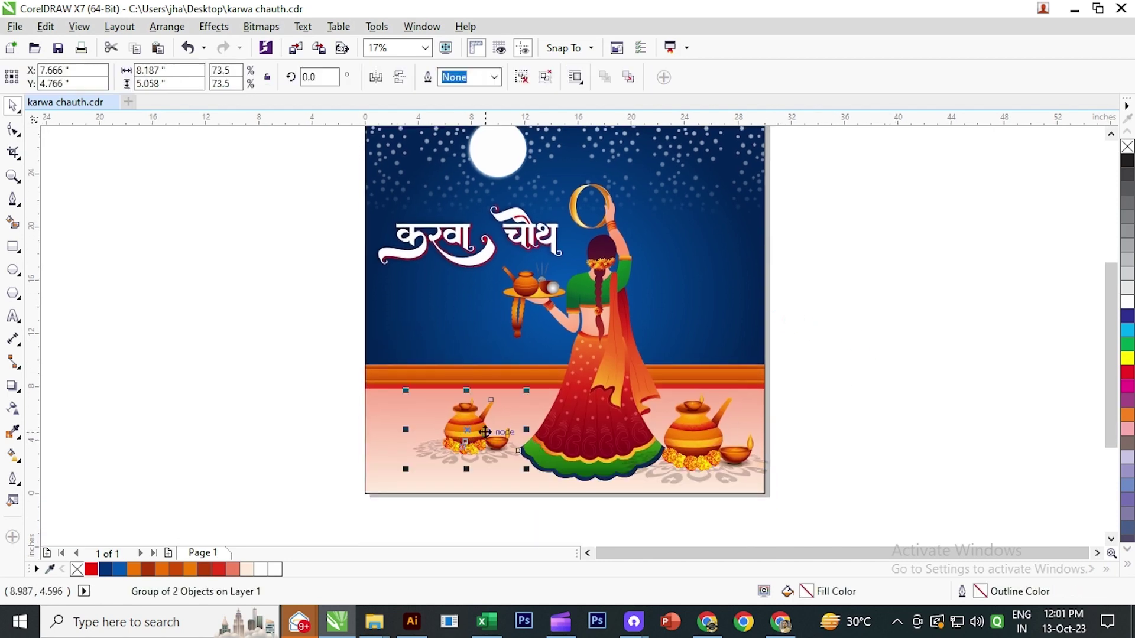
drag(485, 432, 468, 435)
click(250, 424)
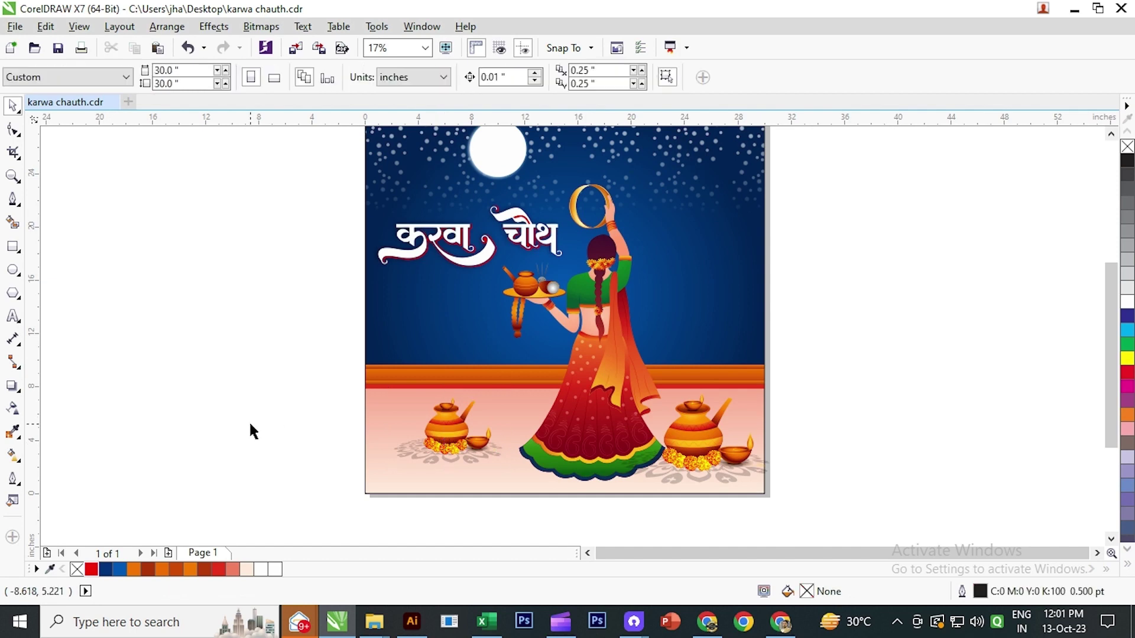
- Delete the larger pot group and the rangoli beneath it on the right side of the woman
drag(341, 319, 332, 392)
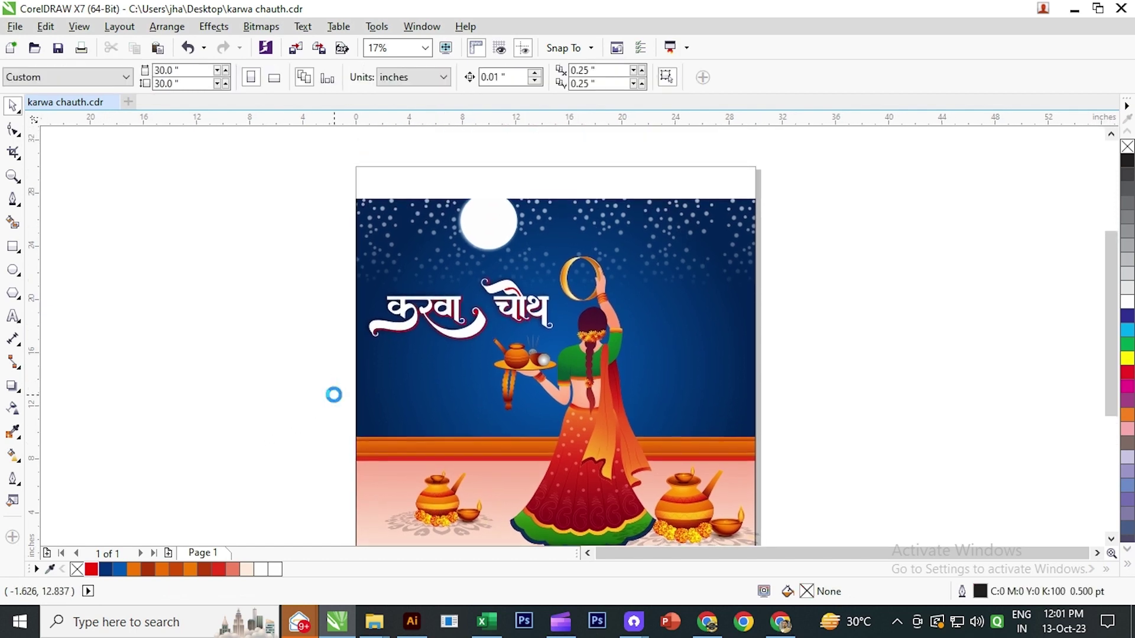
click(455, 308)
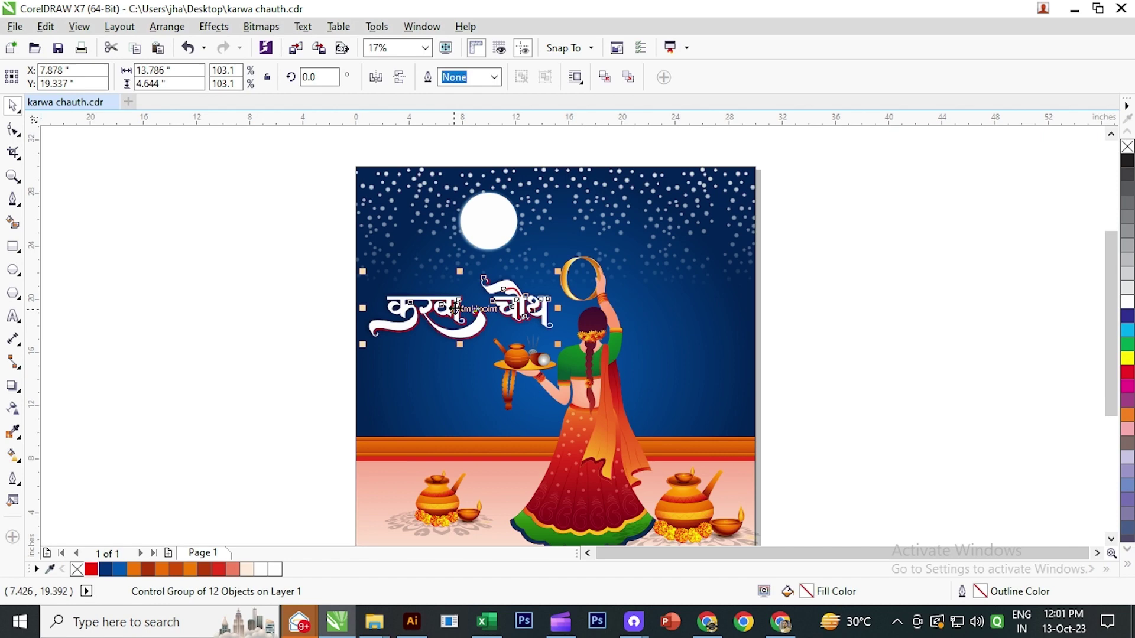
drag(784, 365, 753, 306)
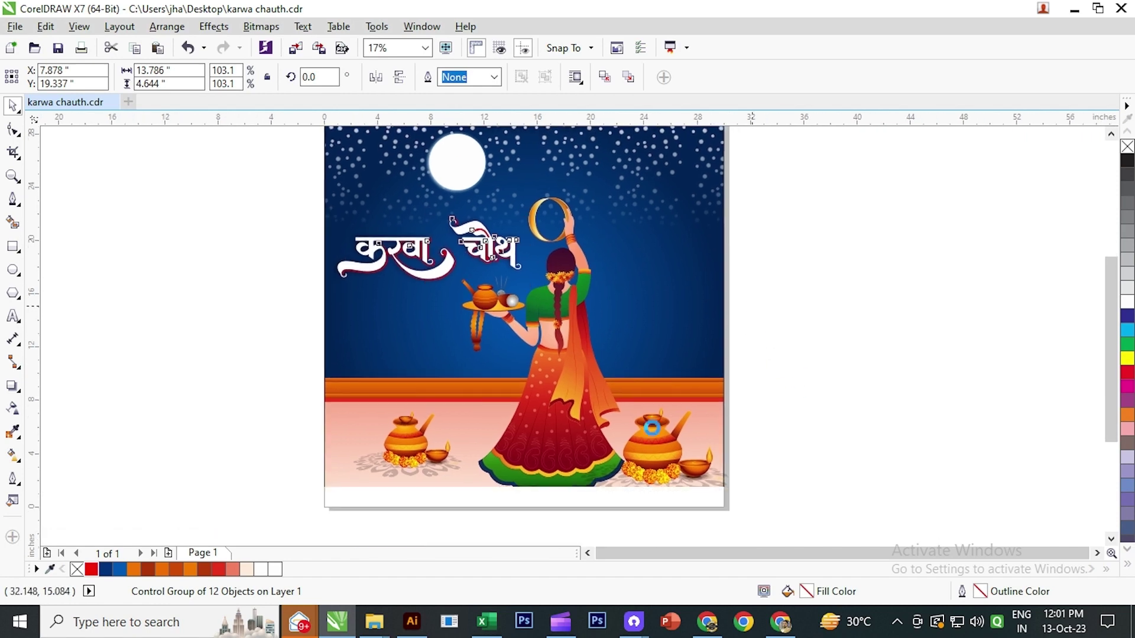
click(657, 468)
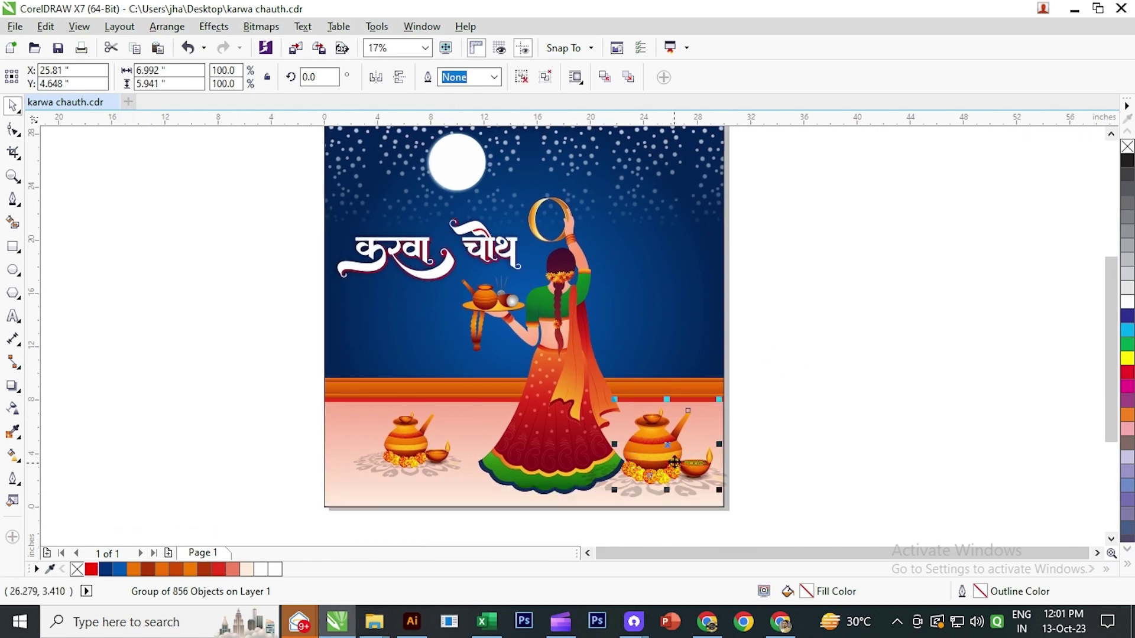
key(Delete)
click(673, 484)
key(Delete)
- Select all parts of the woman illustration, including the skirt details, and group them as one object
click(601, 452)
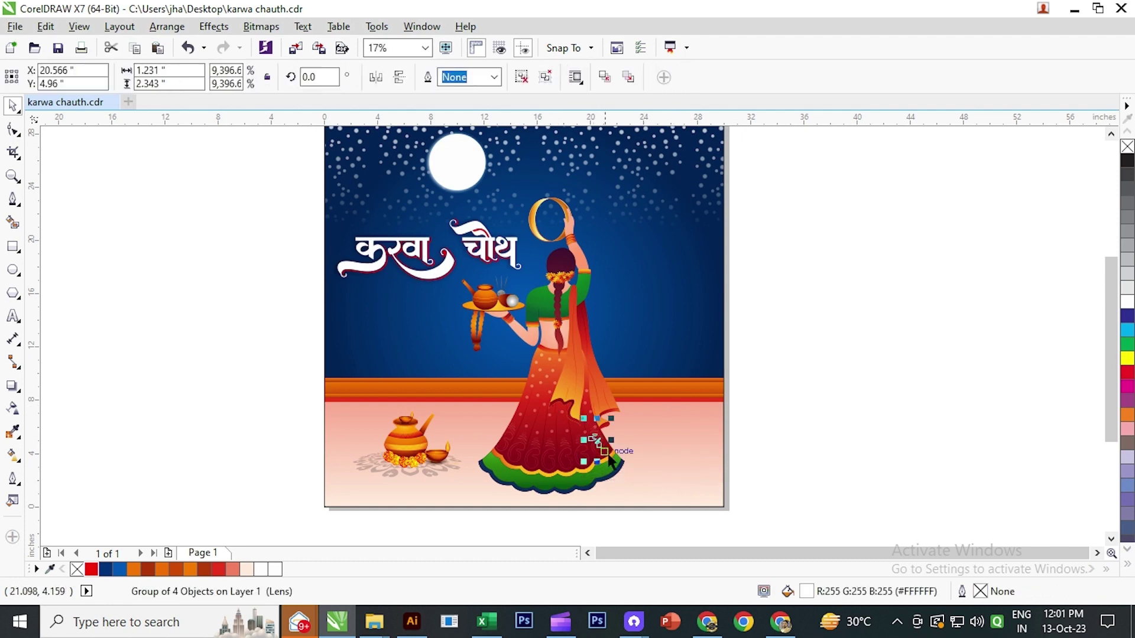
key(Delete)
drag(827, 493, 438, 201)
click(731, 81)
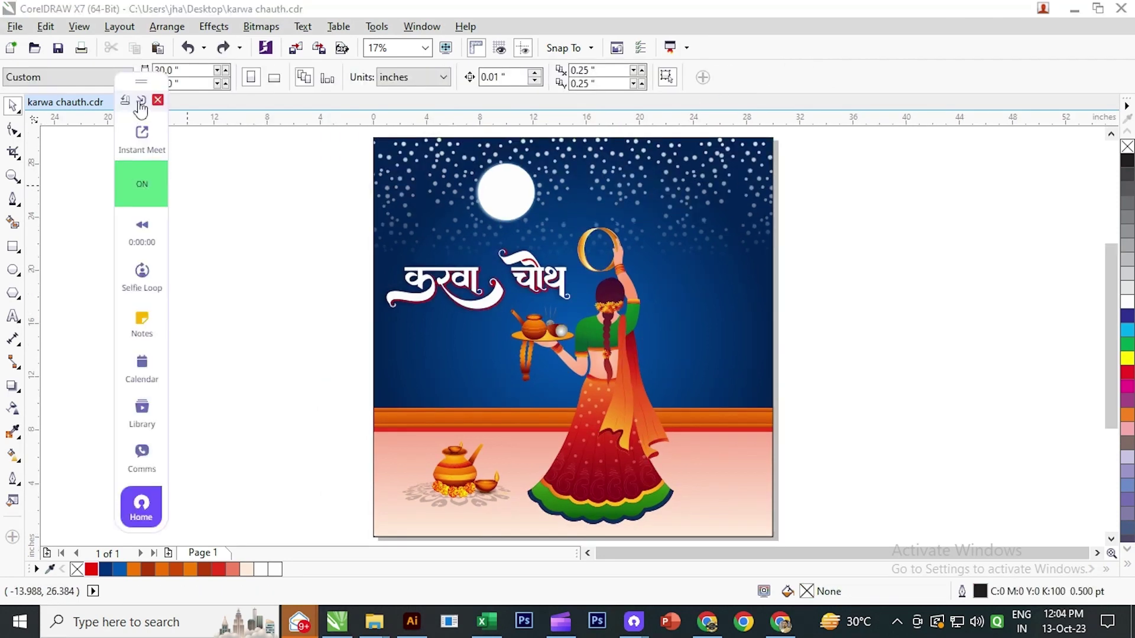
- Move the woman right, scale her to about 103.6%, and position her near X 19.5, Y 12.1 inches
click(594, 436)
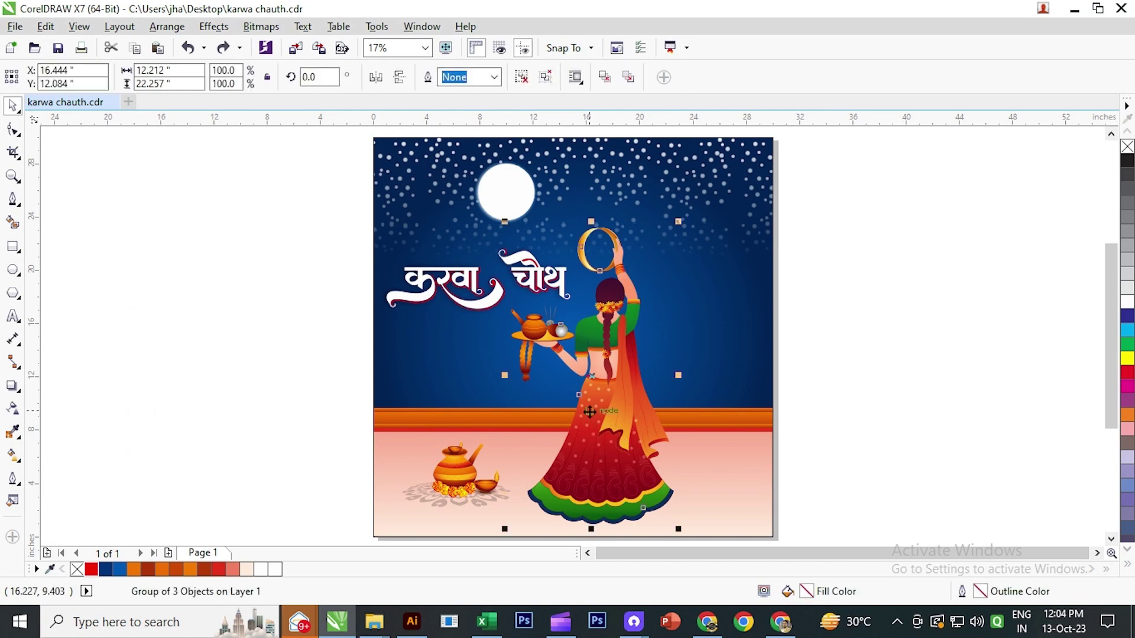
drag(590, 412, 647, 442)
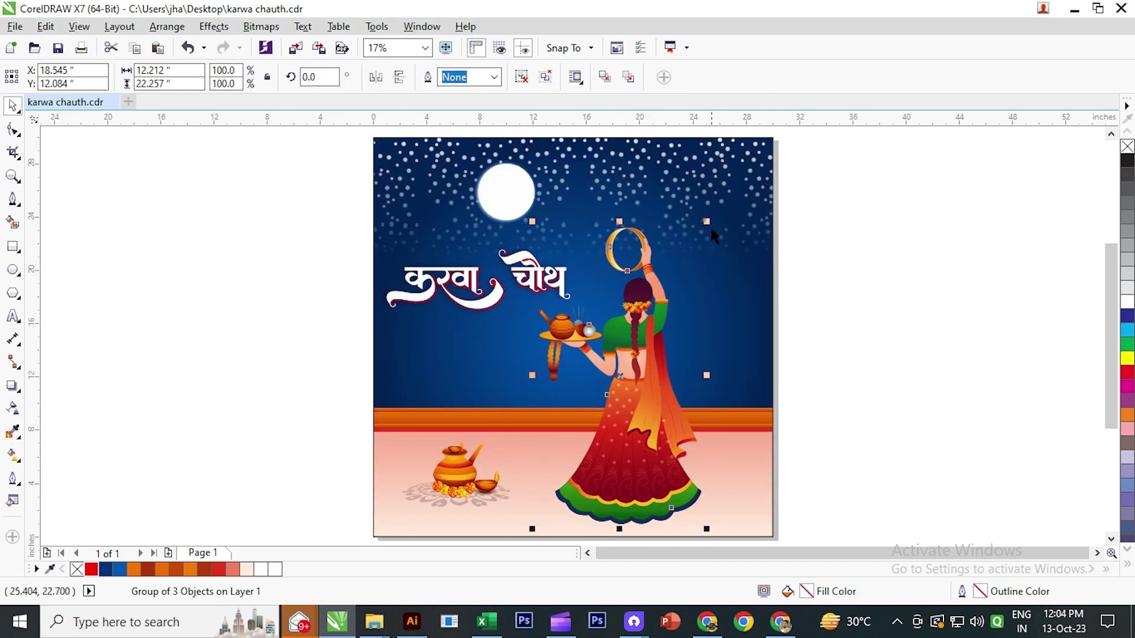
drag(707, 223, 714, 210)
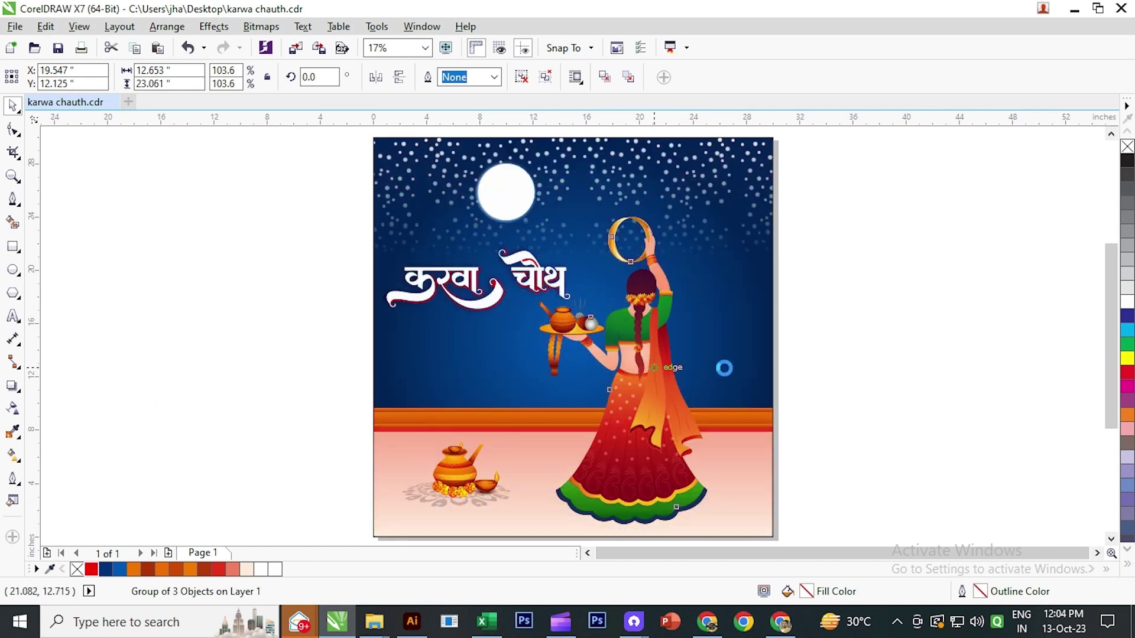
click(874, 354)
- Shift the moon slightly to the right and down in the starry sky
scroll(665, 375, up, 2)
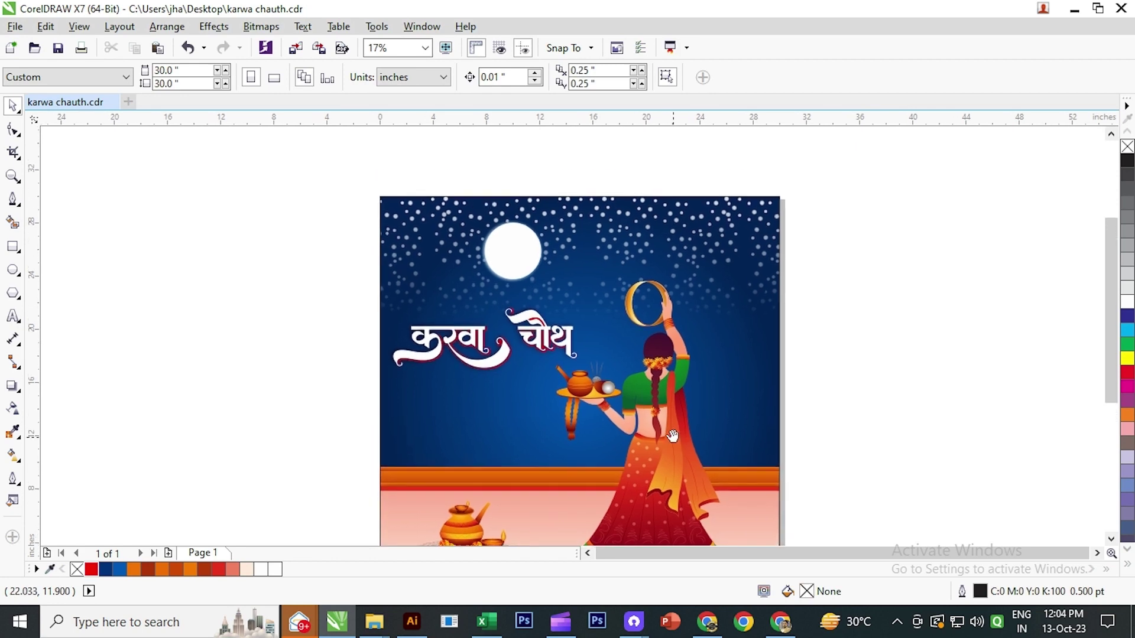
click(520, 256)
drag(520, 256, 525, 254)
click(324, 275)
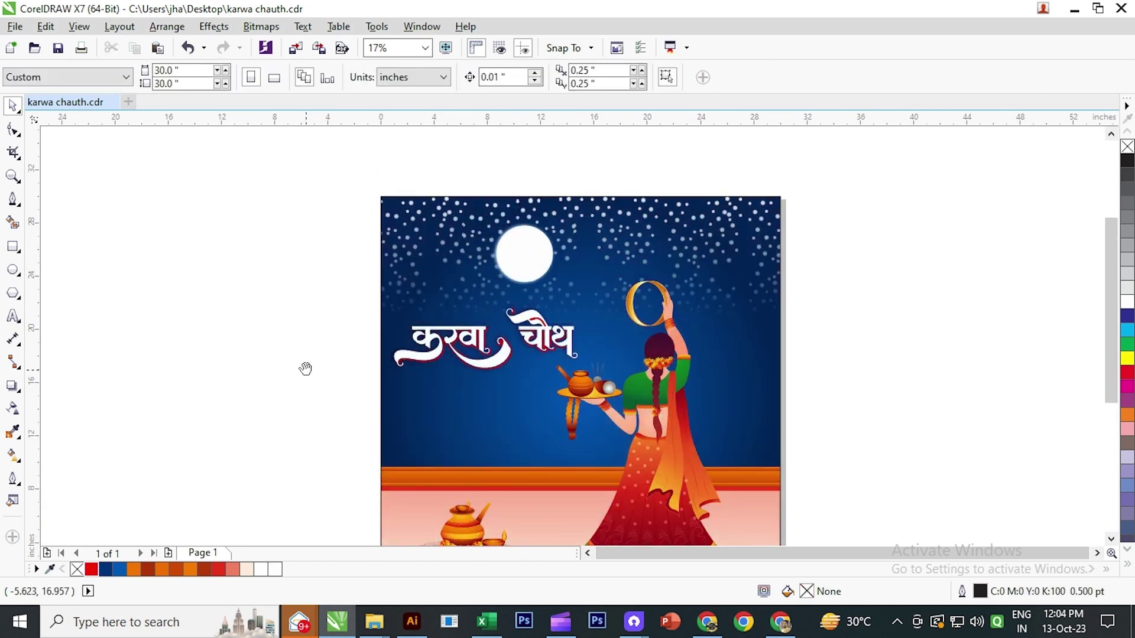
- Scale the remaining pot and rangoli group to about 108.8% and position it near X 7.6, Y 4.0 inches
scroll(313, 307, down, 2)
click(476, 427)
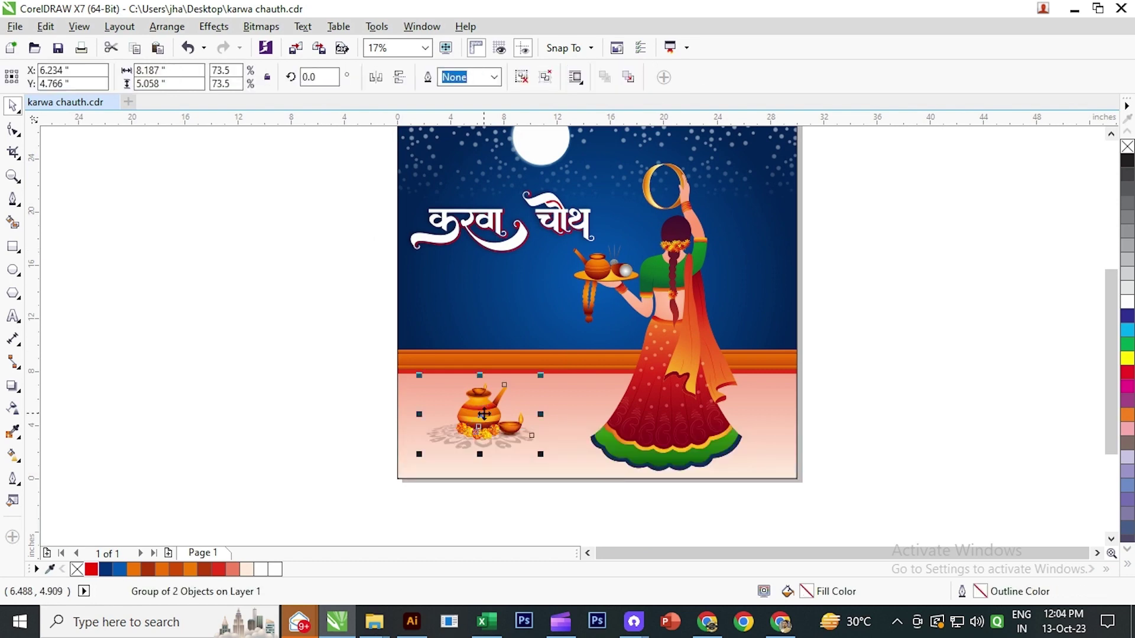
drag(563, 469, 562, 470)
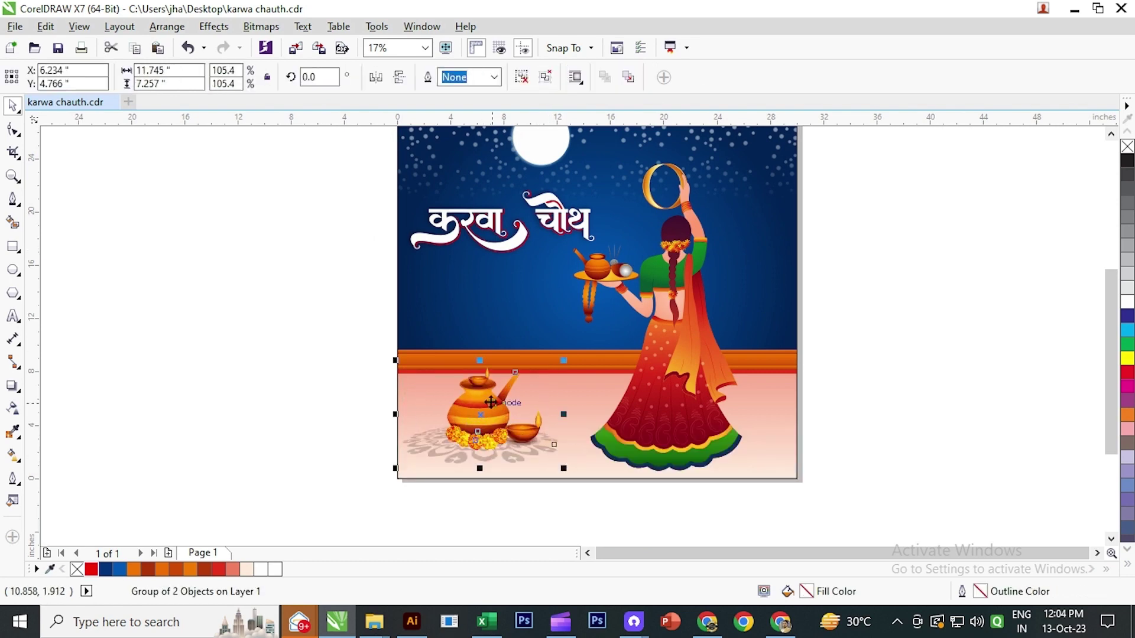
drag(486, 400, 505, 405)
click(868, 432)
click(519, 445)
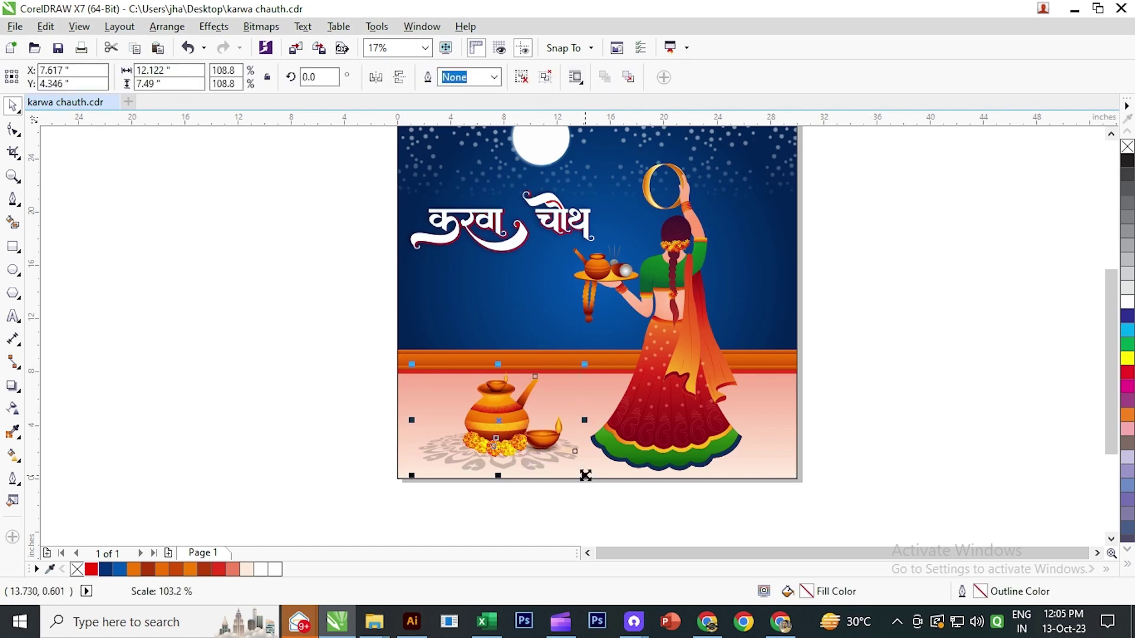
click(356, 397)
scroll(513, 449, up, 1)
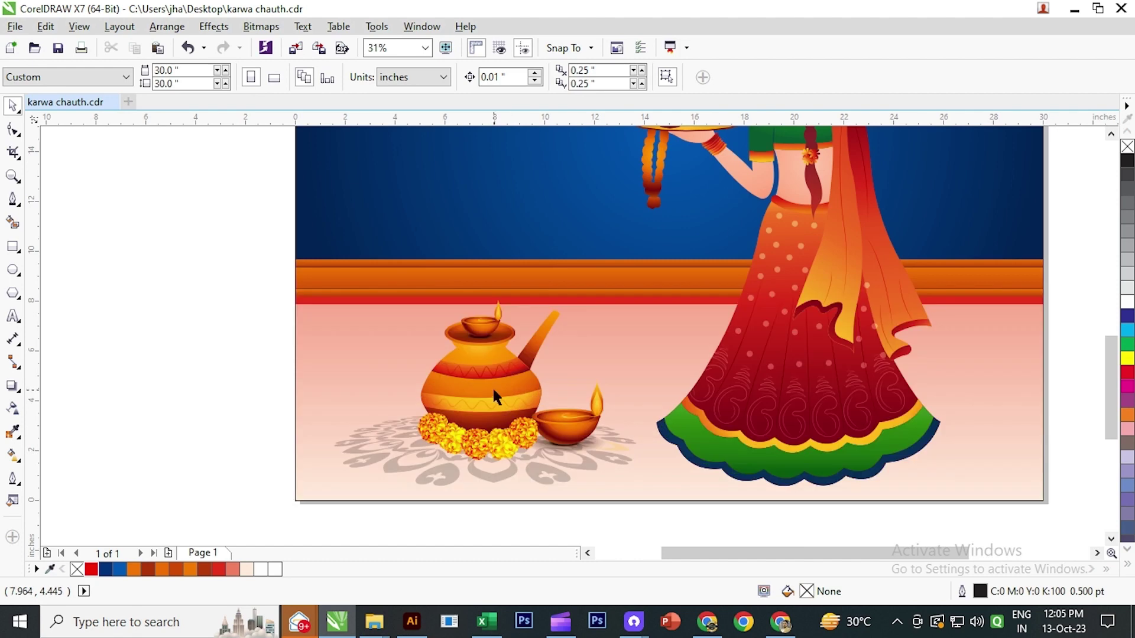
drag(492, 385, 493, 398)
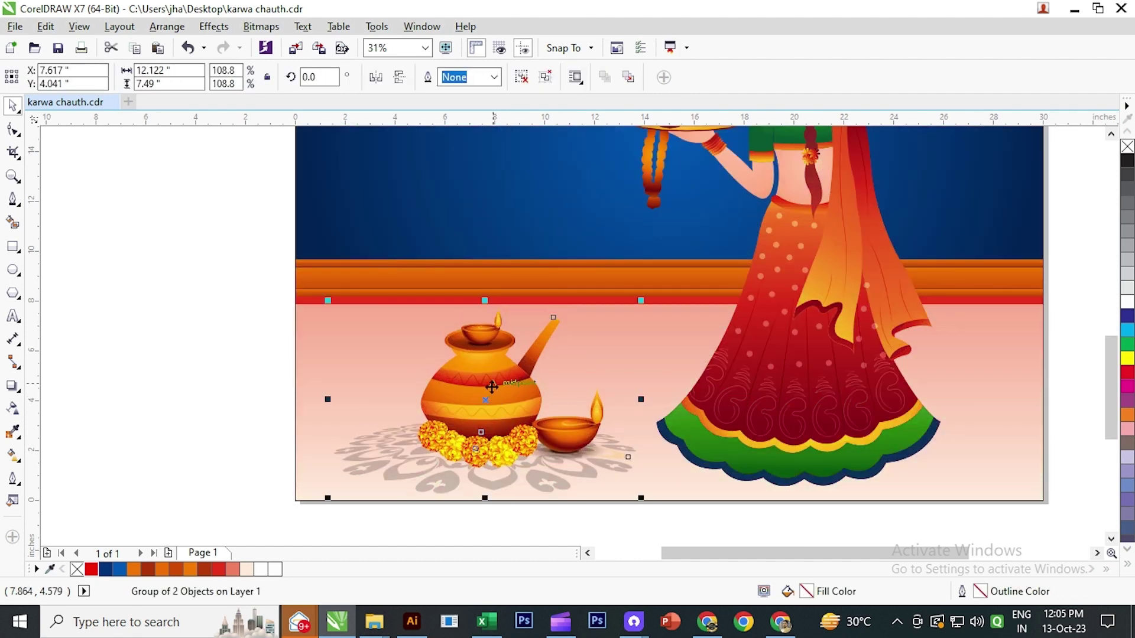
click(193, 389)
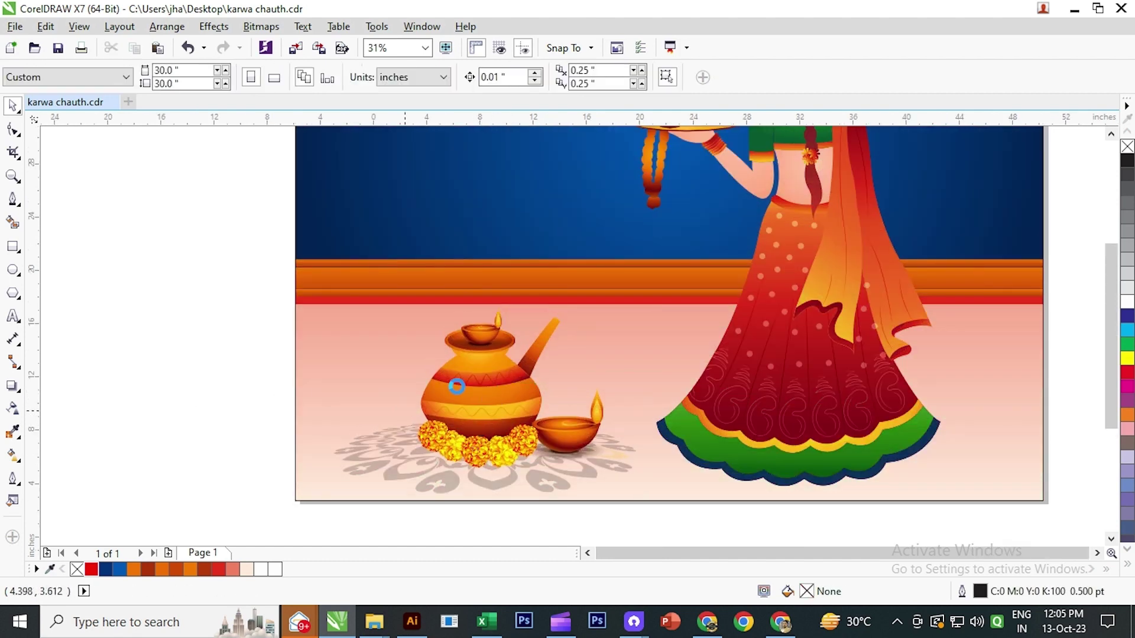
scroll(461, 380, down, 1)
click(462, 287)
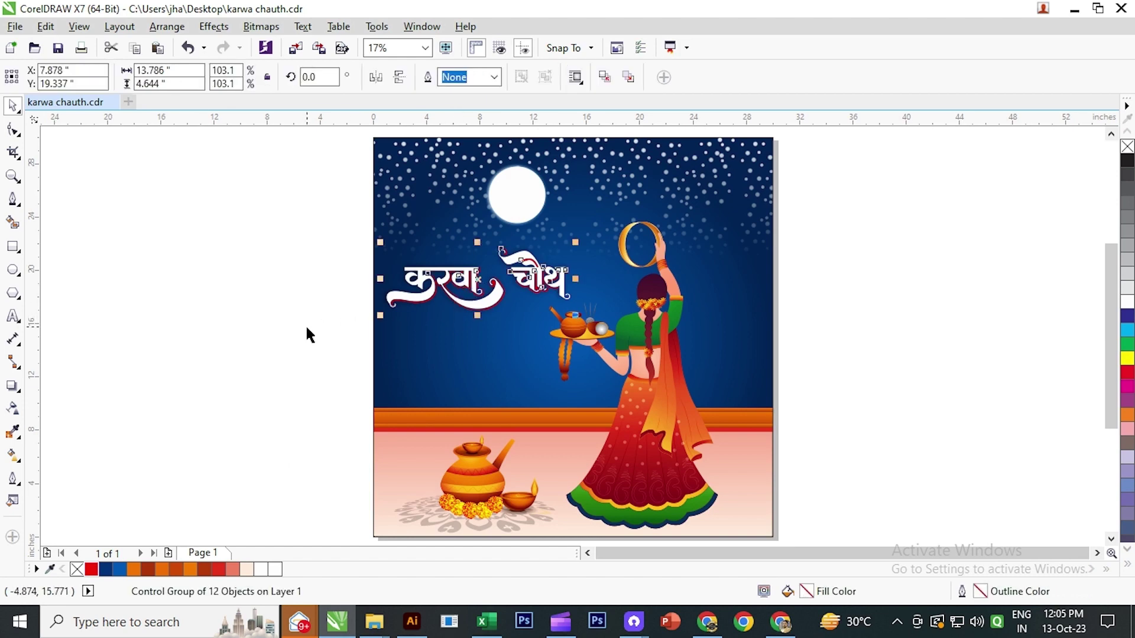
click(210, 337)
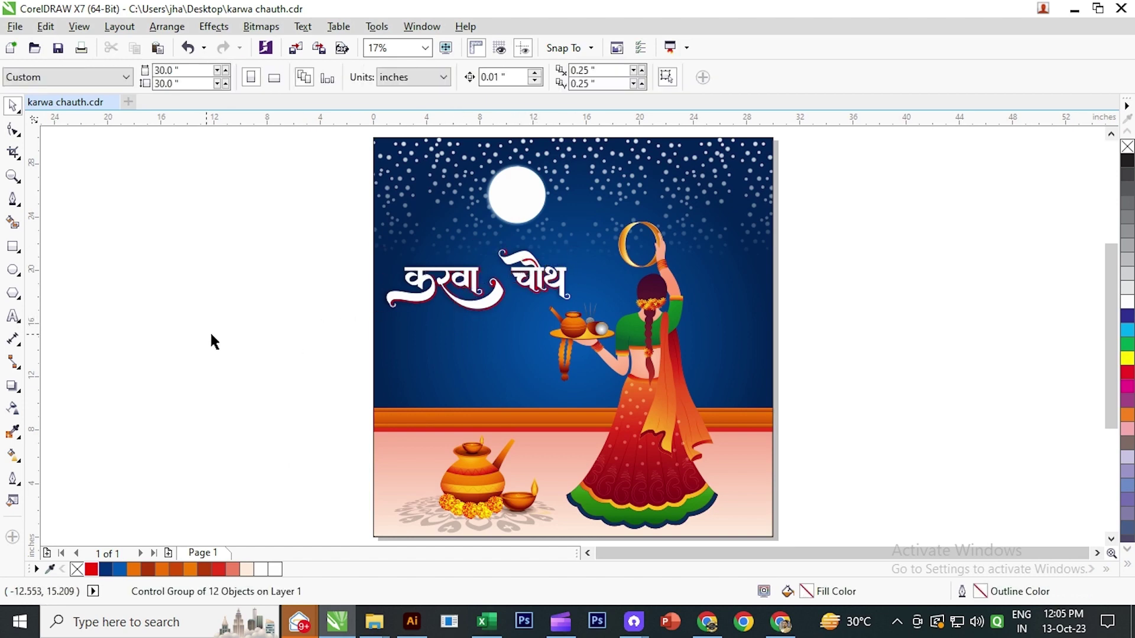